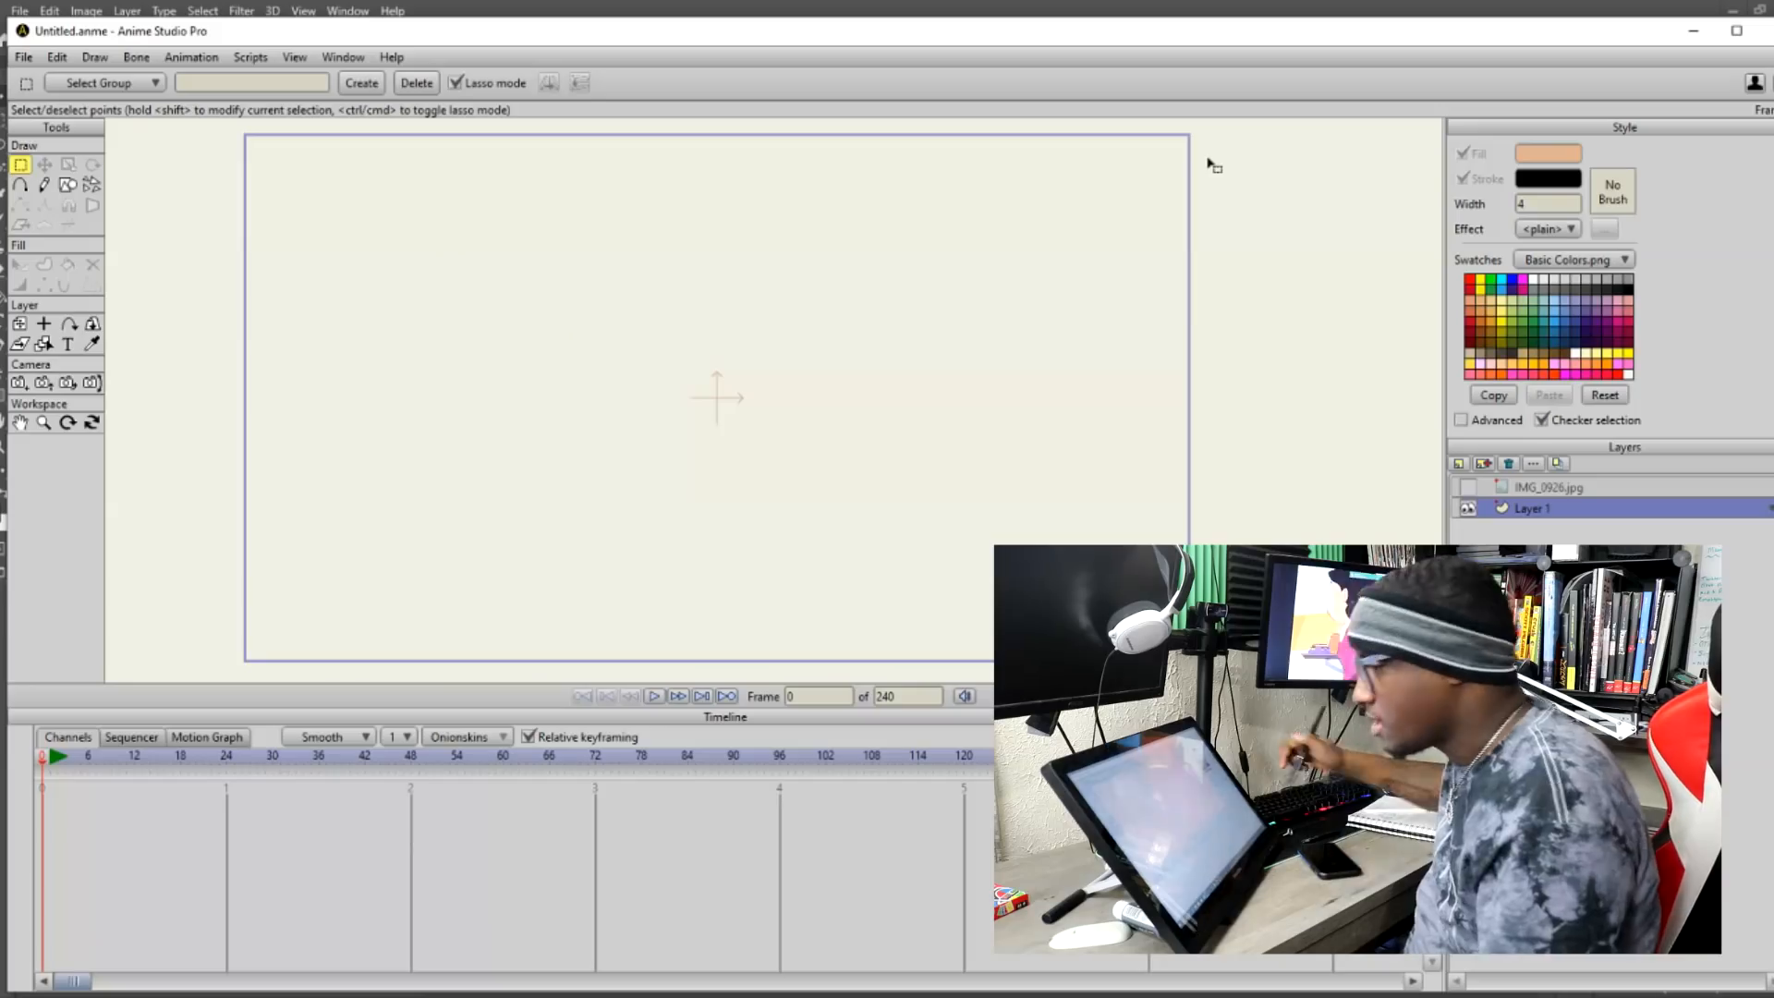
# Trace the head outline over the reference sketch with the Add Point tool and fill it with both fill and stroke.
pyautogui.click(21, 185)
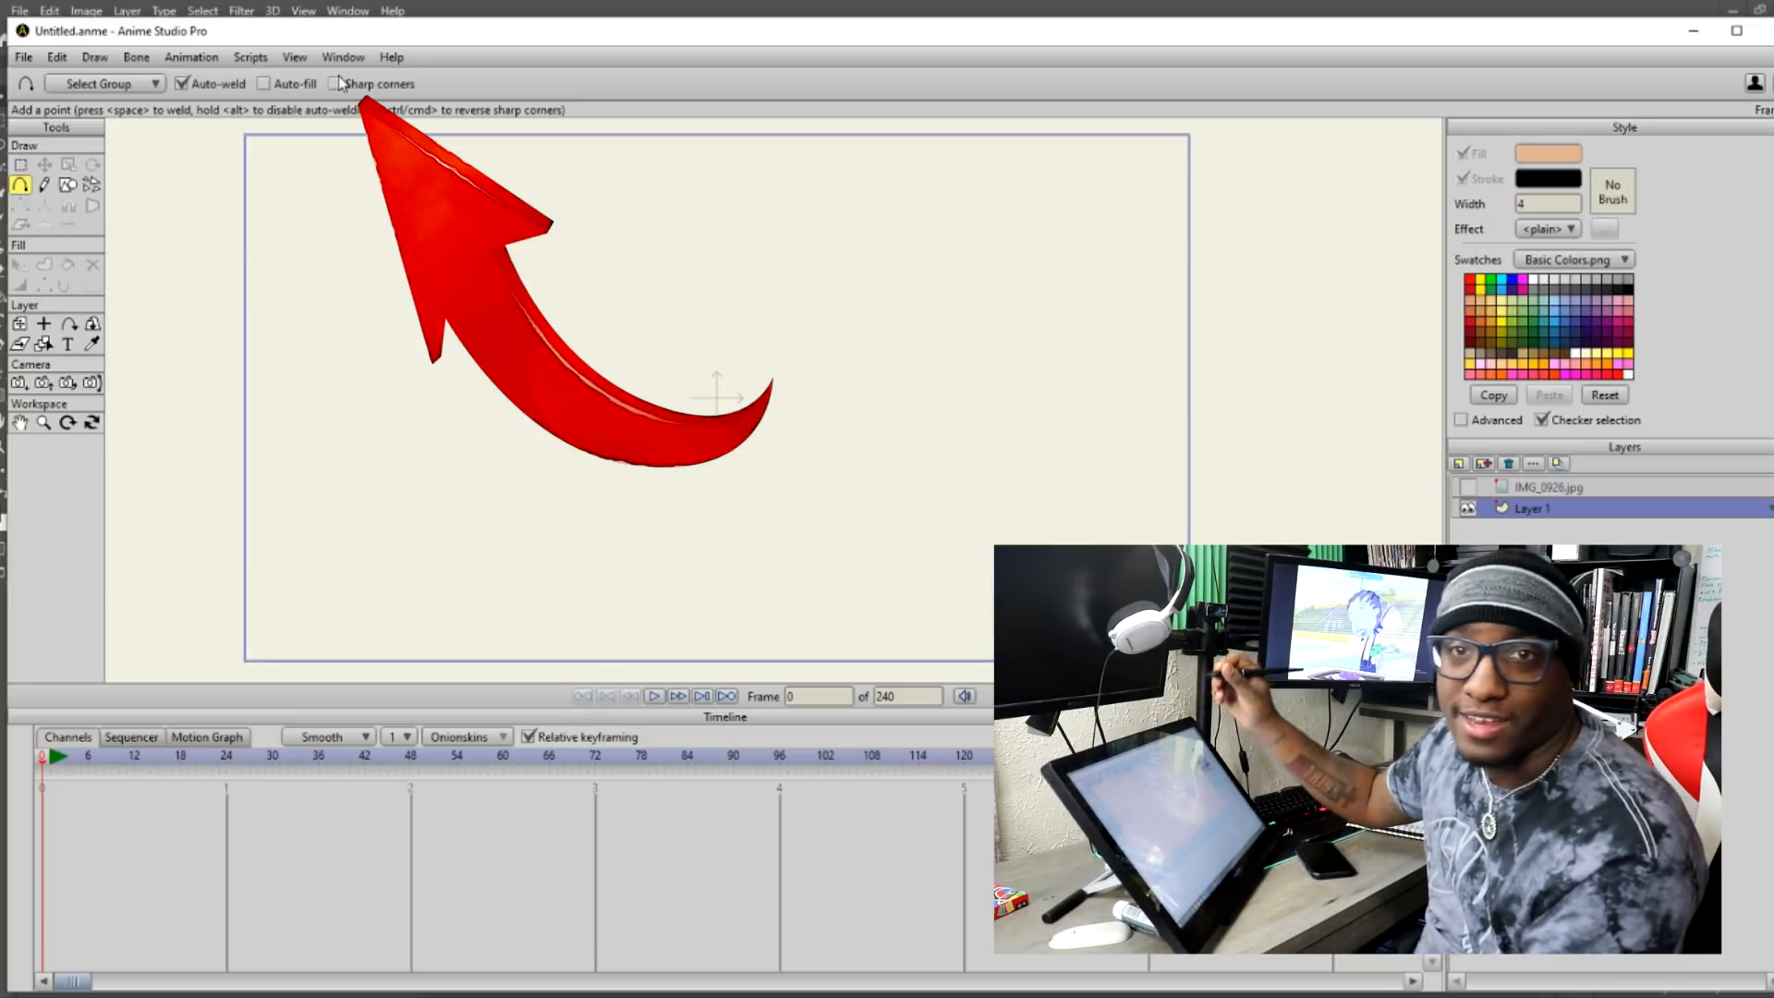
pyautogui.click(1467, 487)
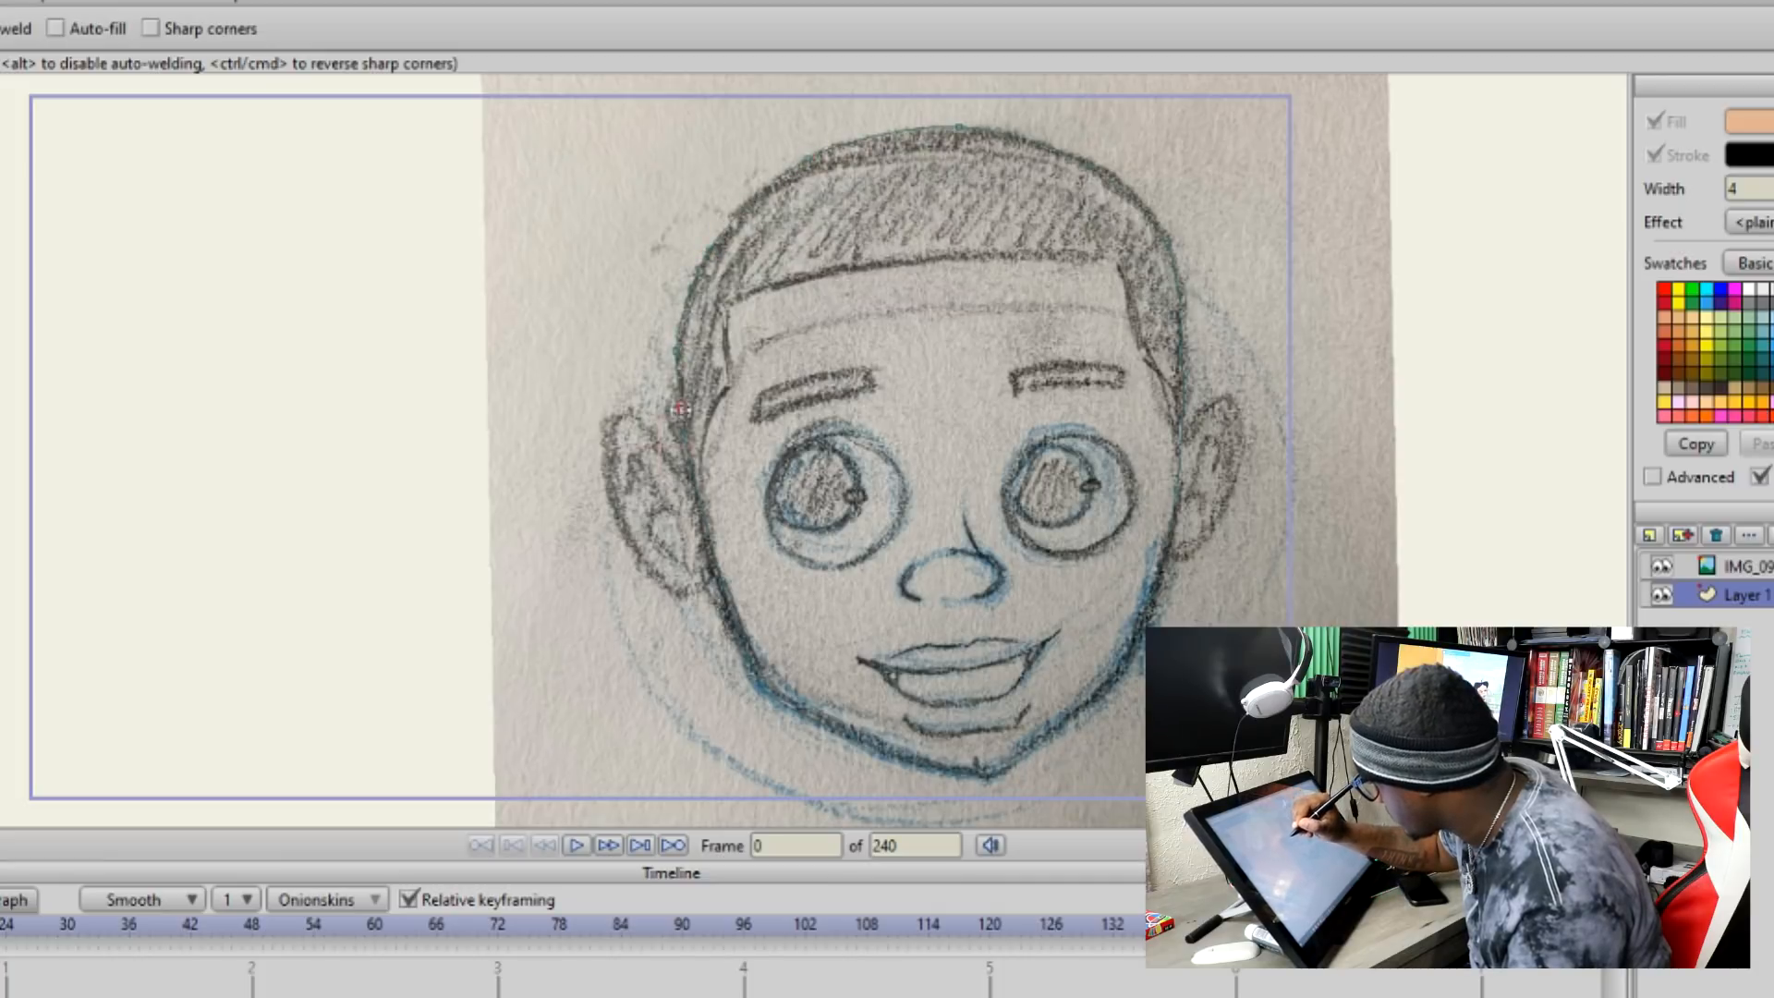
pyautogui.click(1661, 565)
pyautogui.press('p')
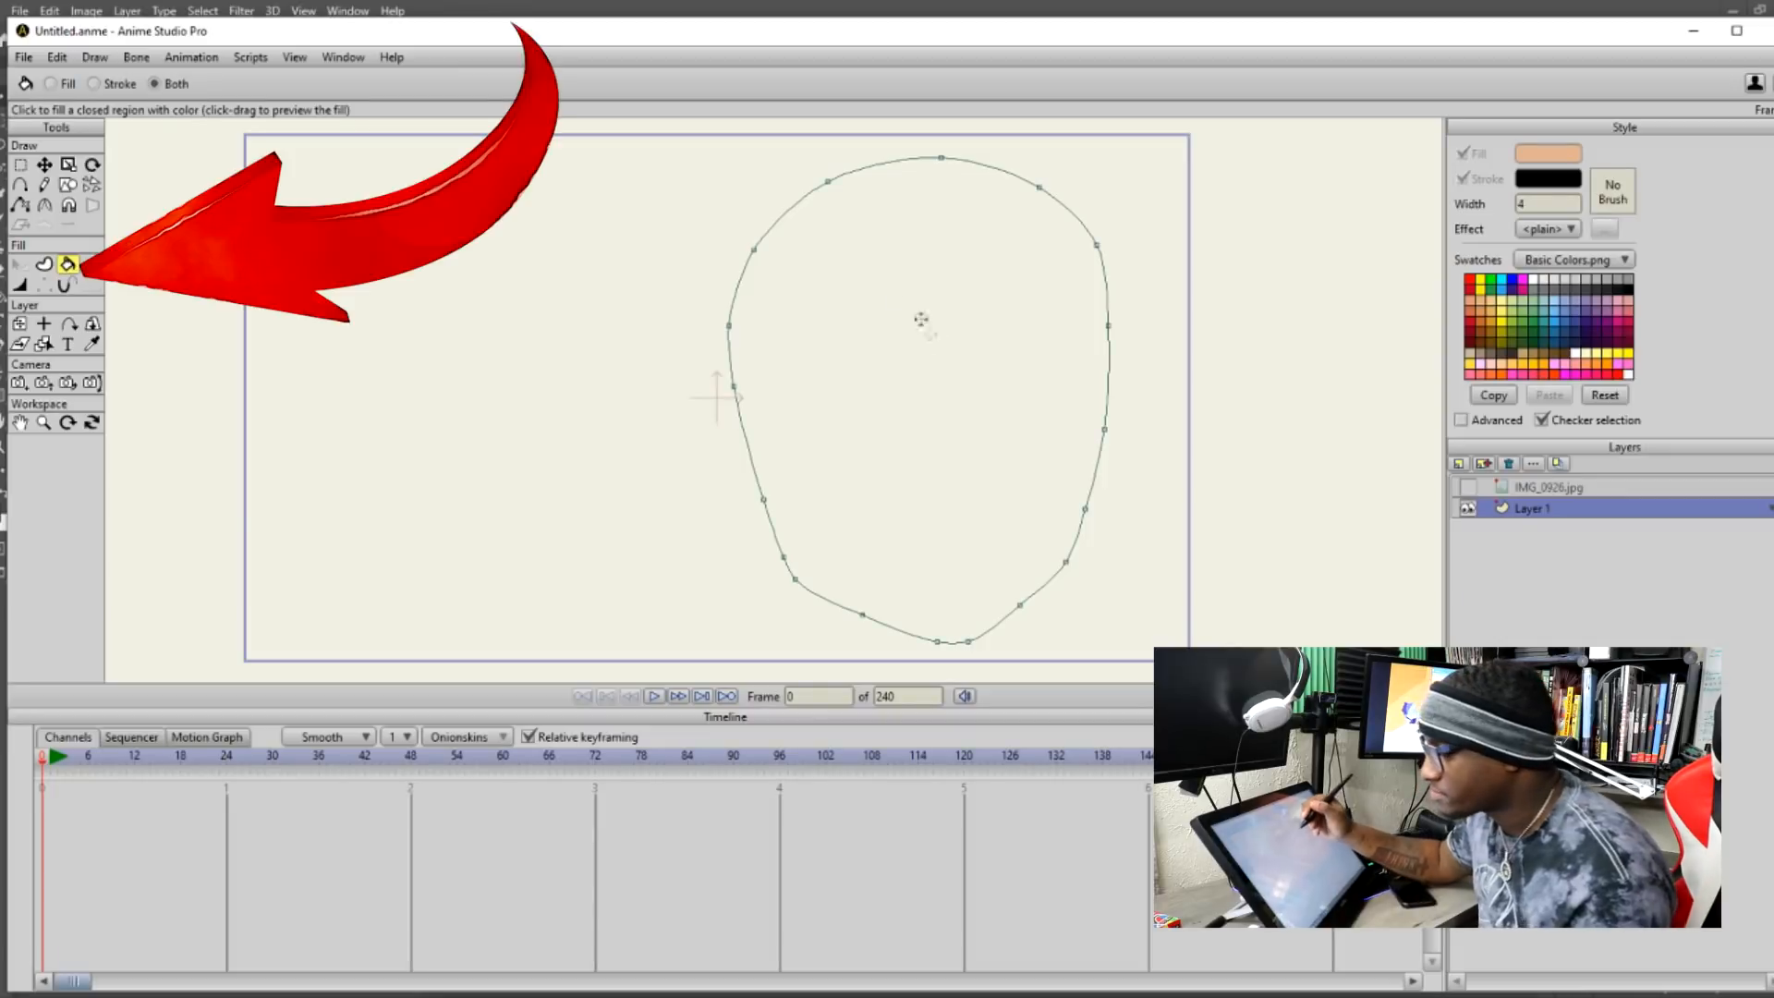
pyautogui.click(957, 377)
# Recolour the head shape's fill to a medium brown skin tone.
pyautogui.click(20, 264)
pyautogui.click(957, 392)
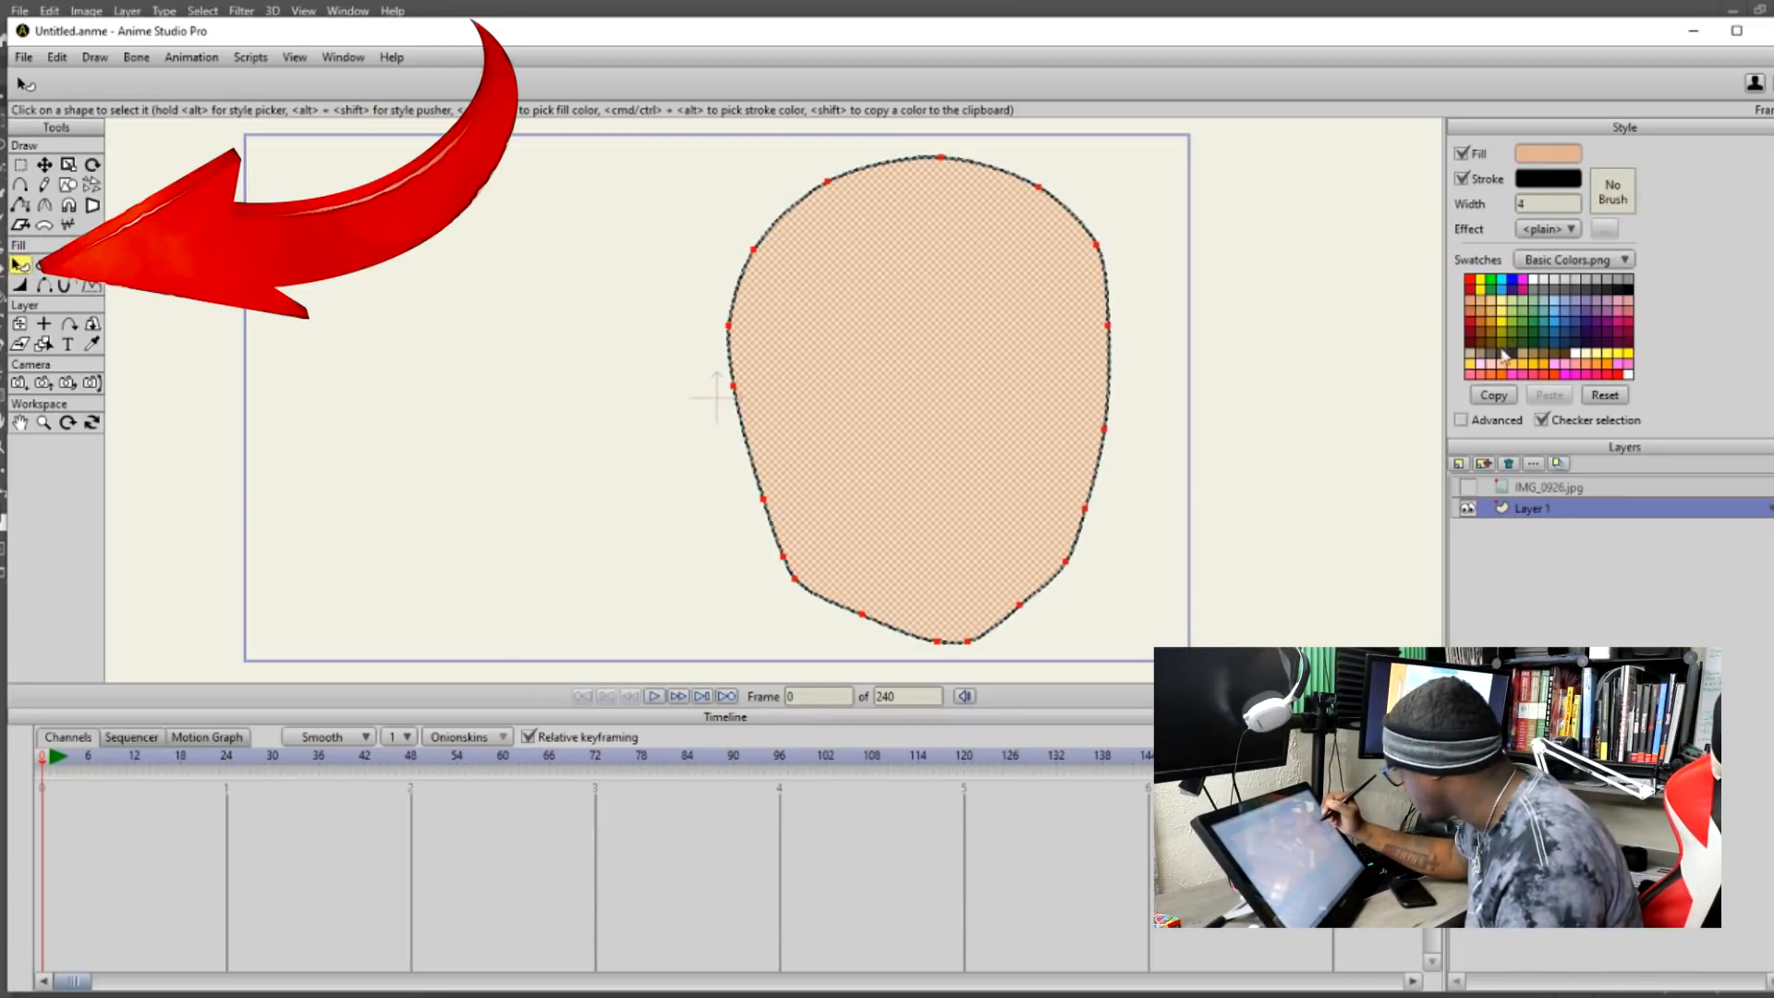
pyautogui.click(1558, 356)
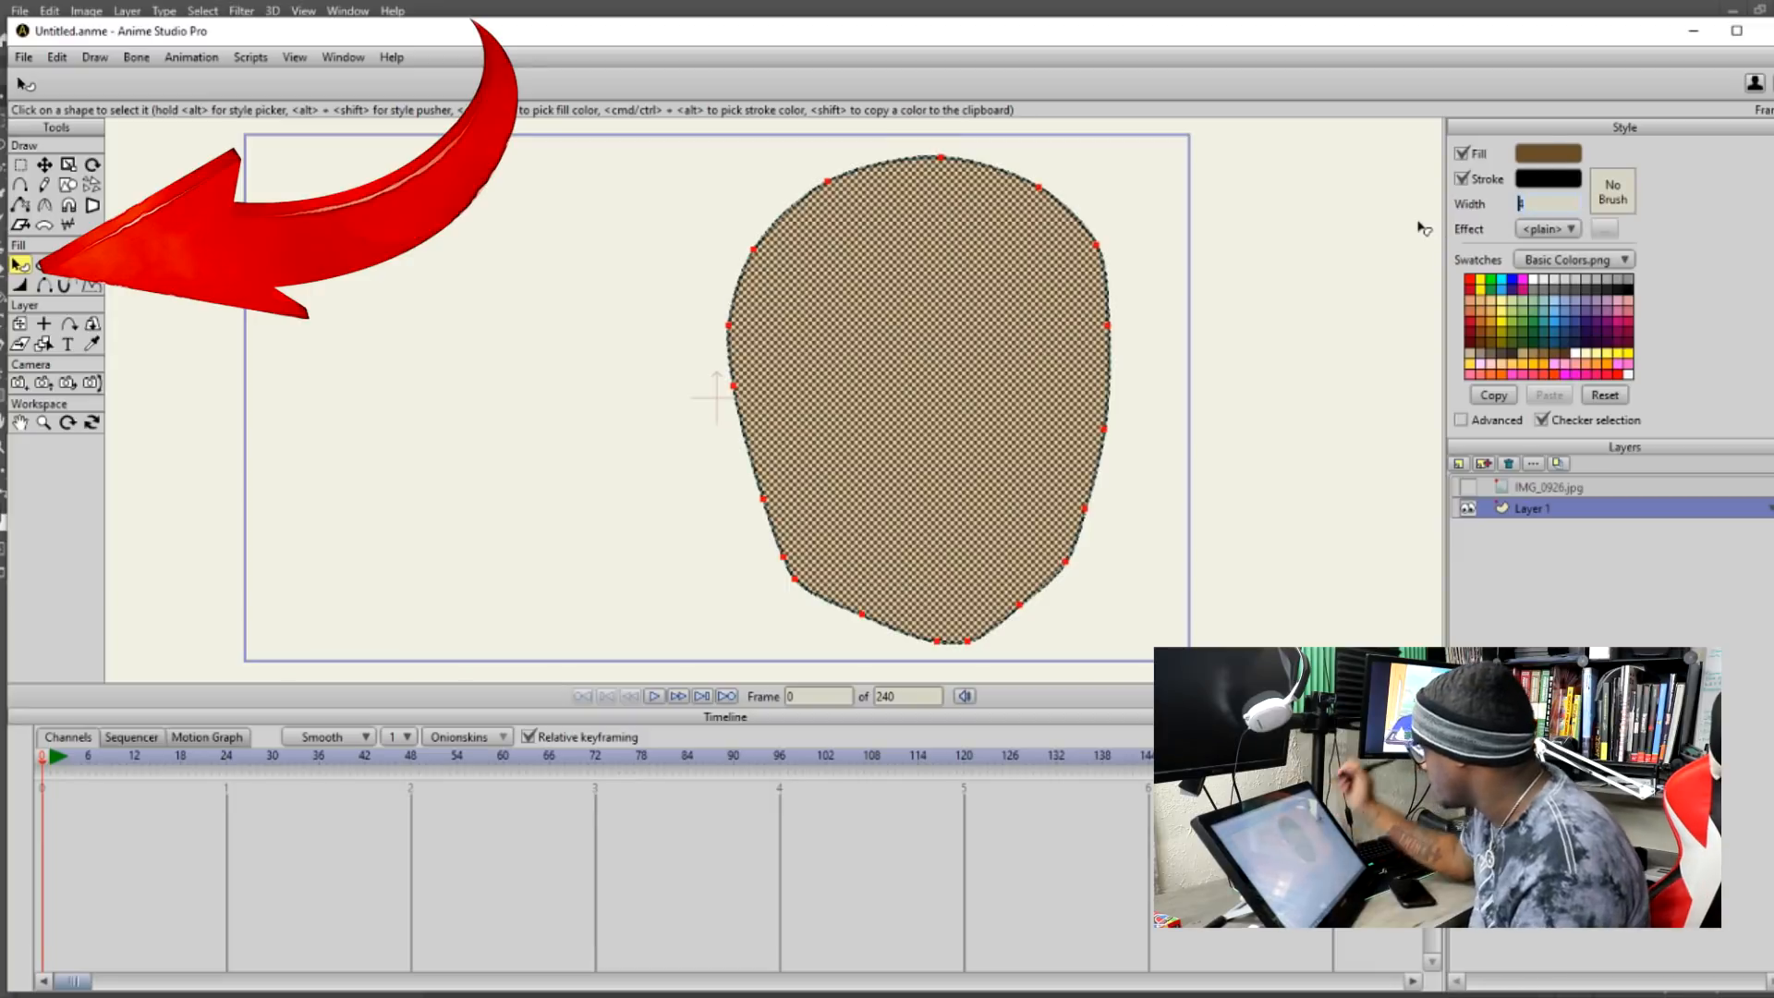
pyautogui.click(1548, 153)
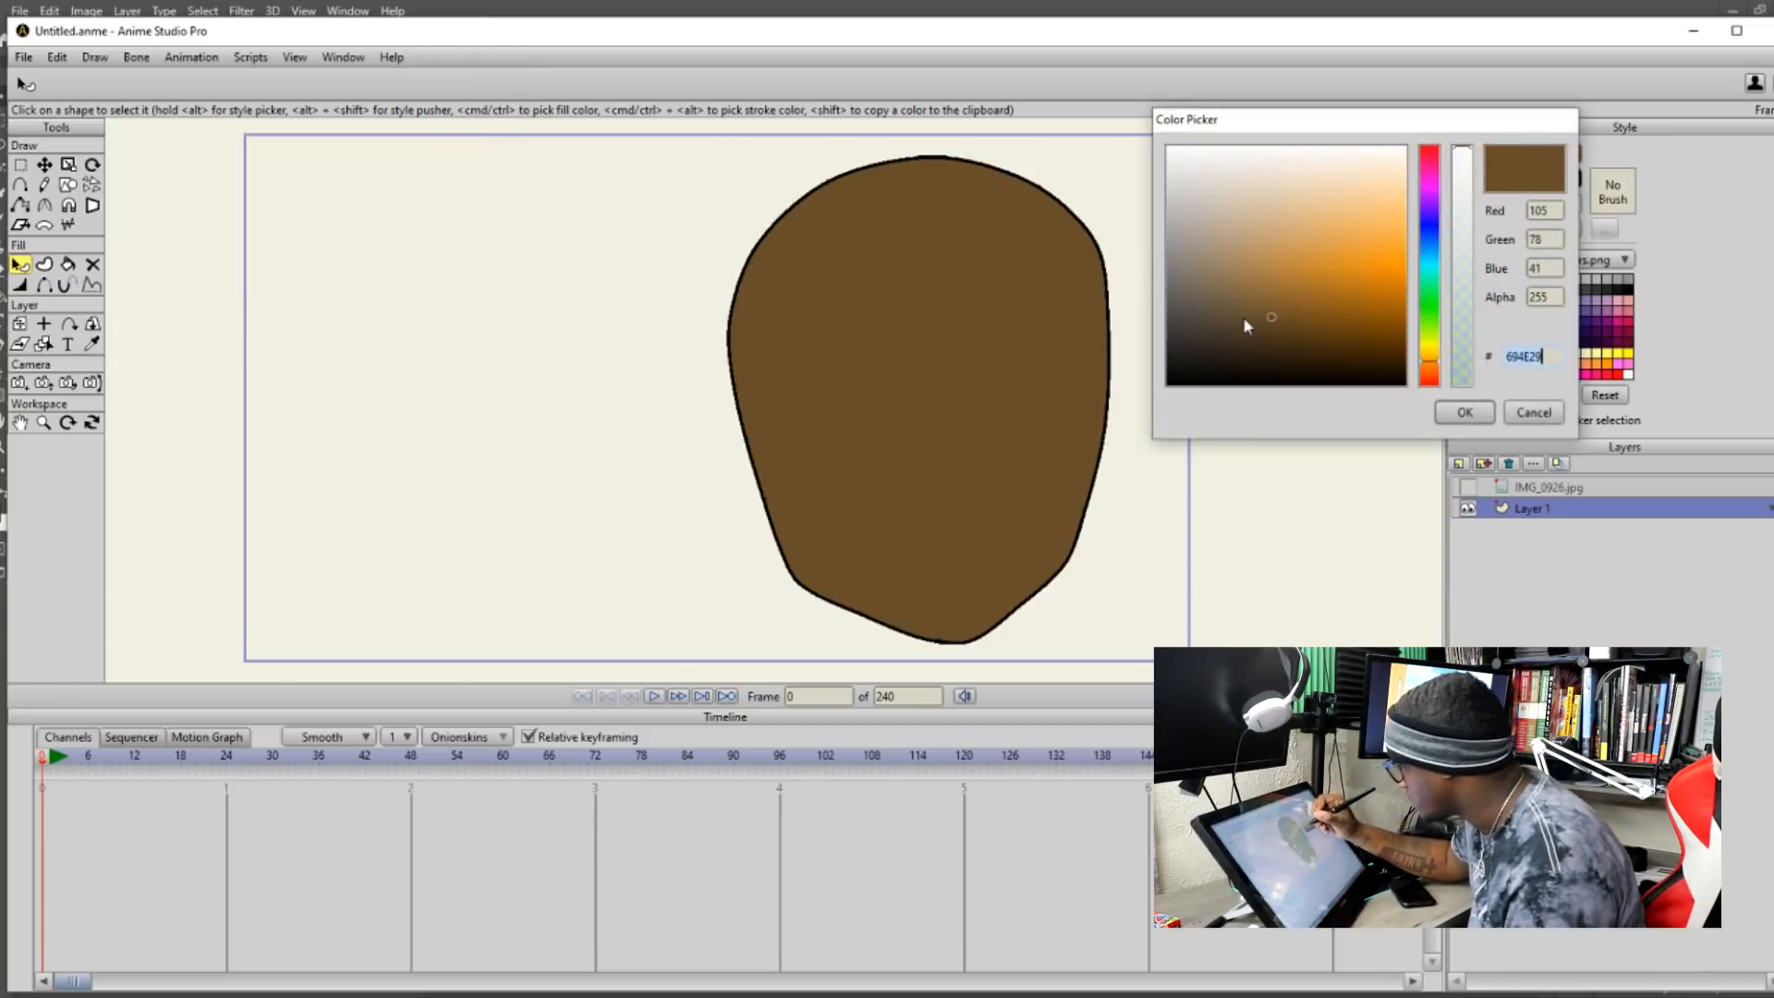
pyautogui.moveTo(1250, 324); pyautogui.dragTo(1245, 302)
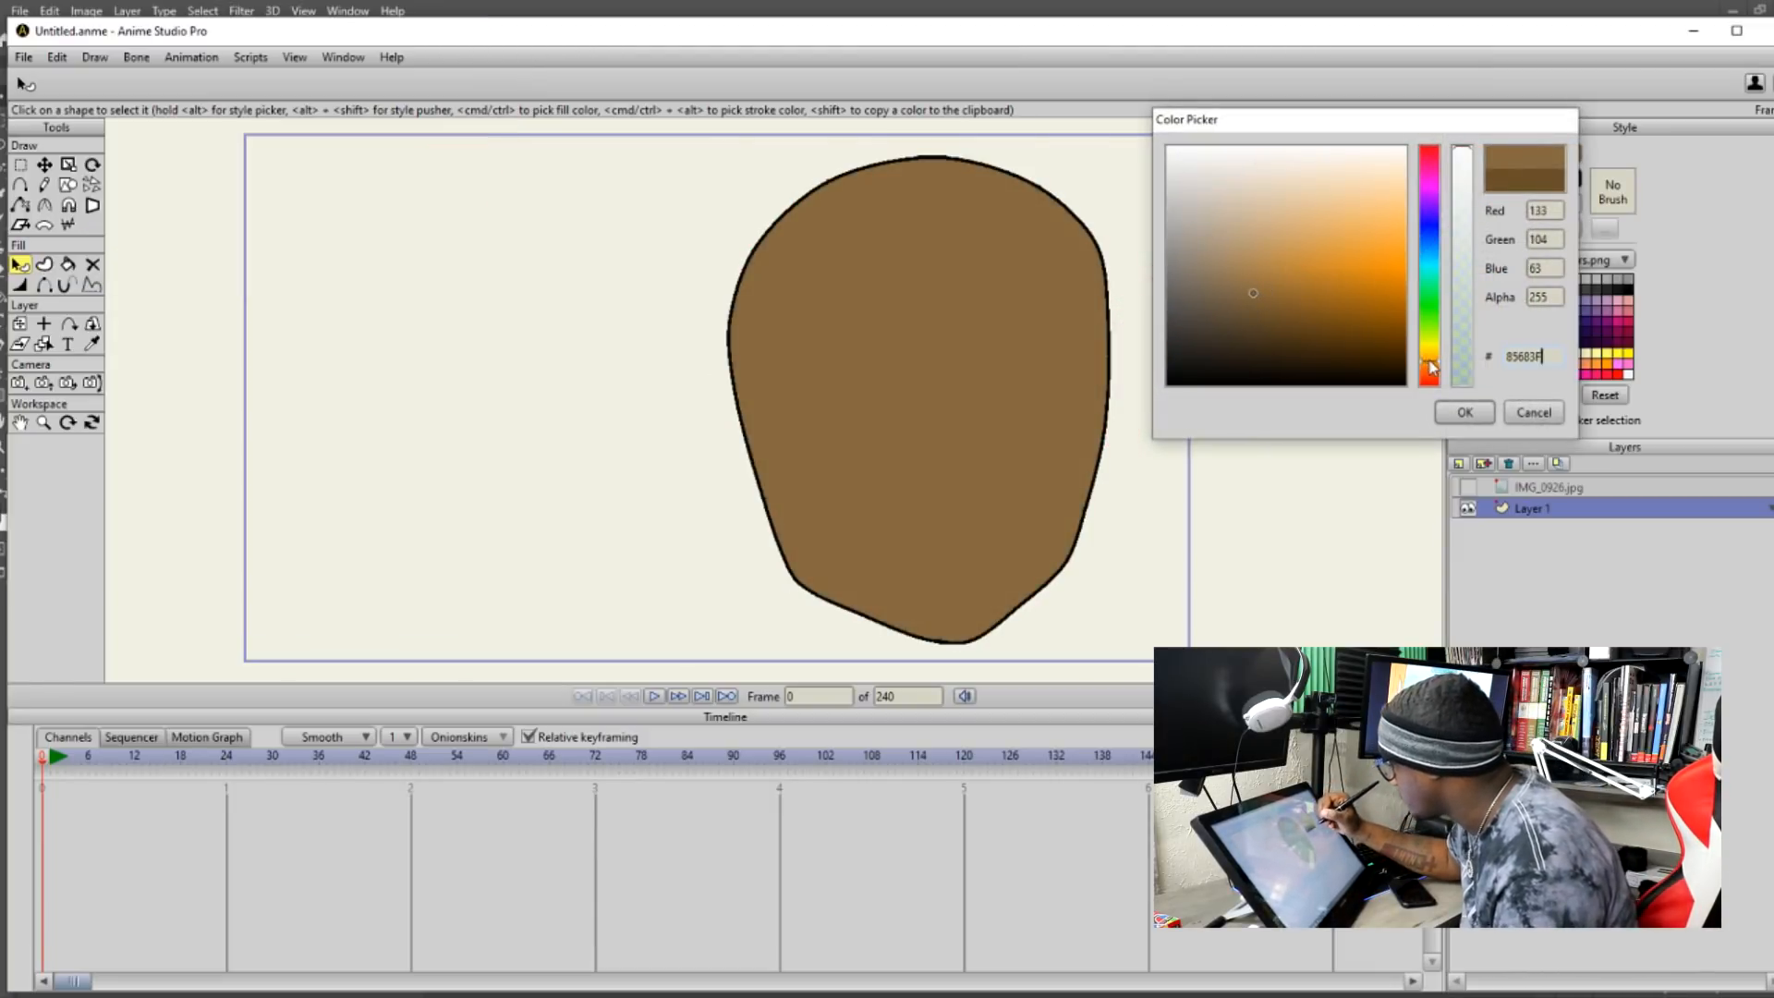
pyautogui.click(1463, 413)
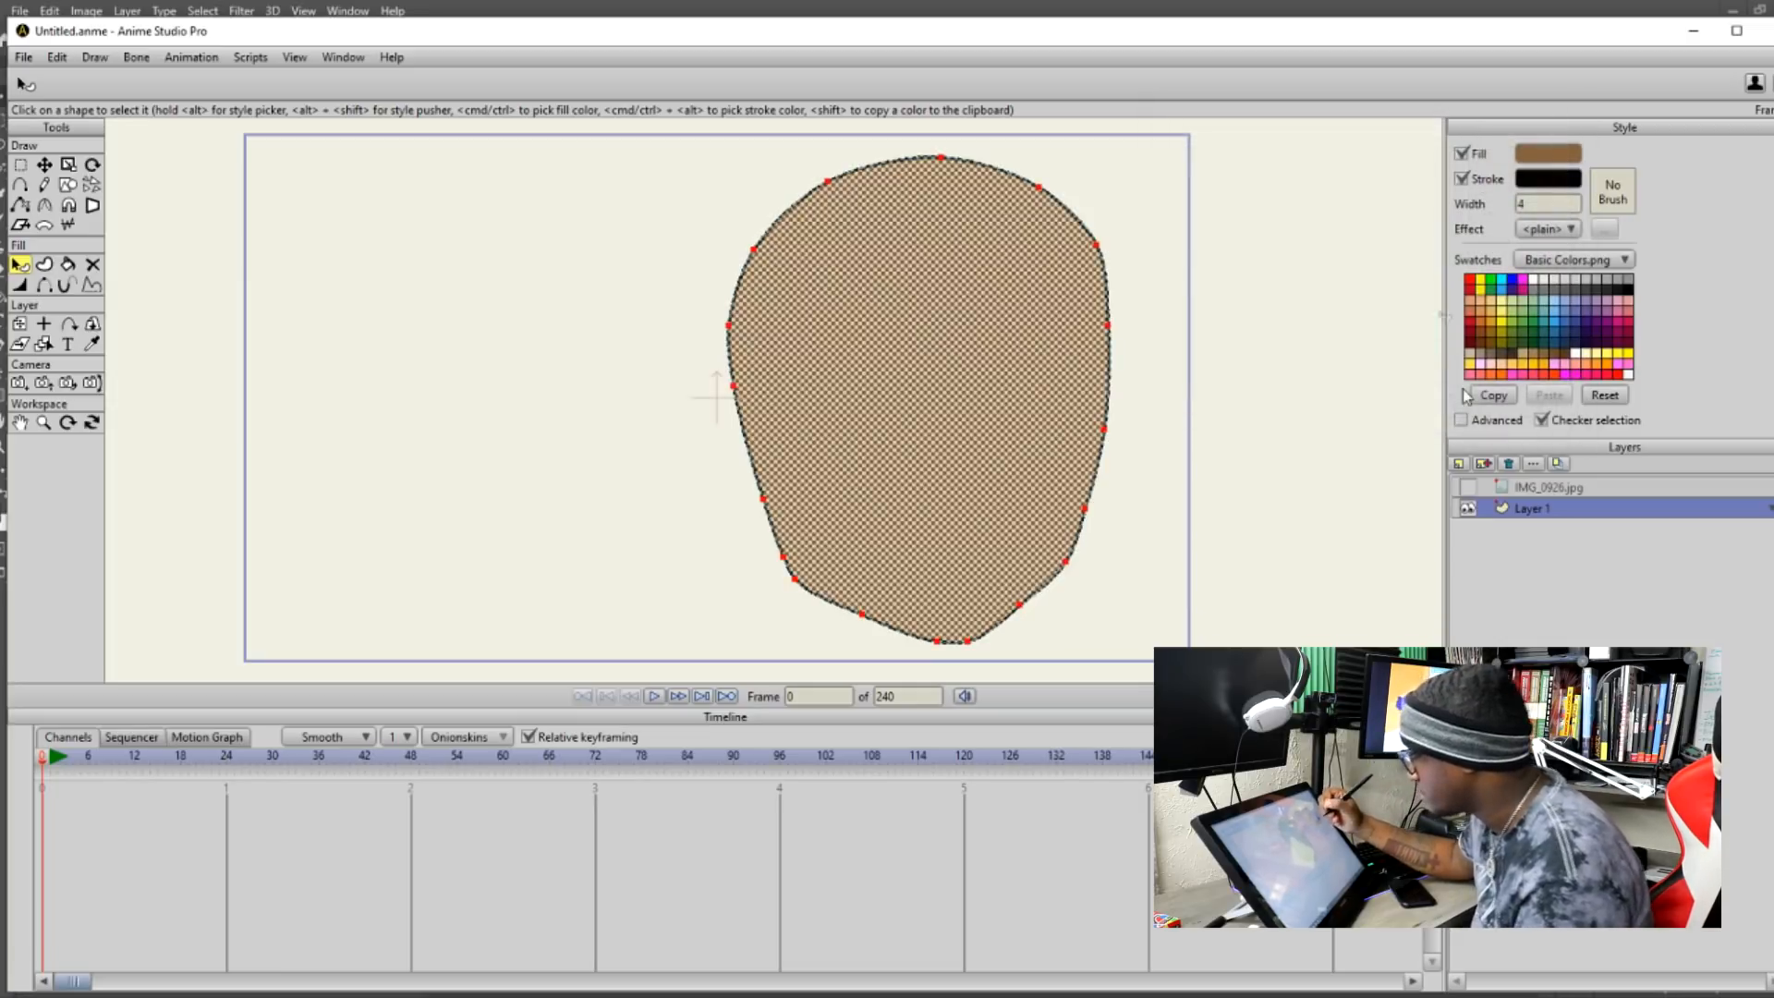
pyautogui.click(21, 164)
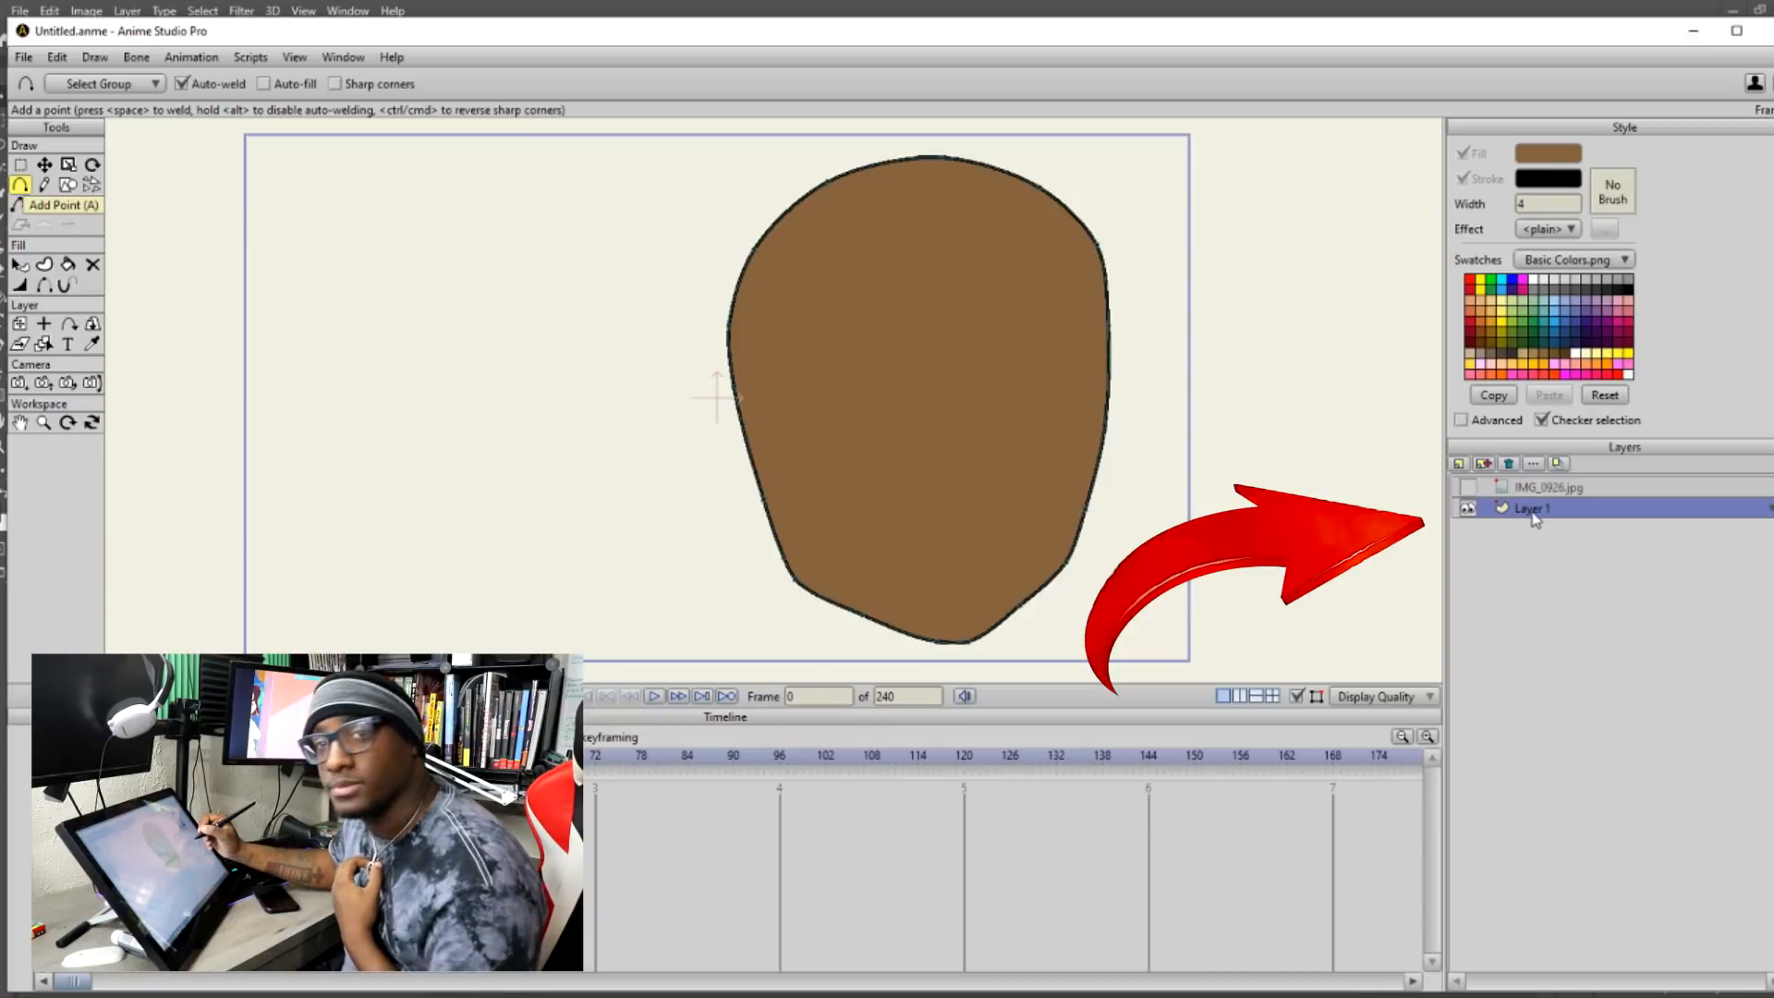
# Rename Layer 1 as Head.
pyautogui.doubleClick(1533, 509)
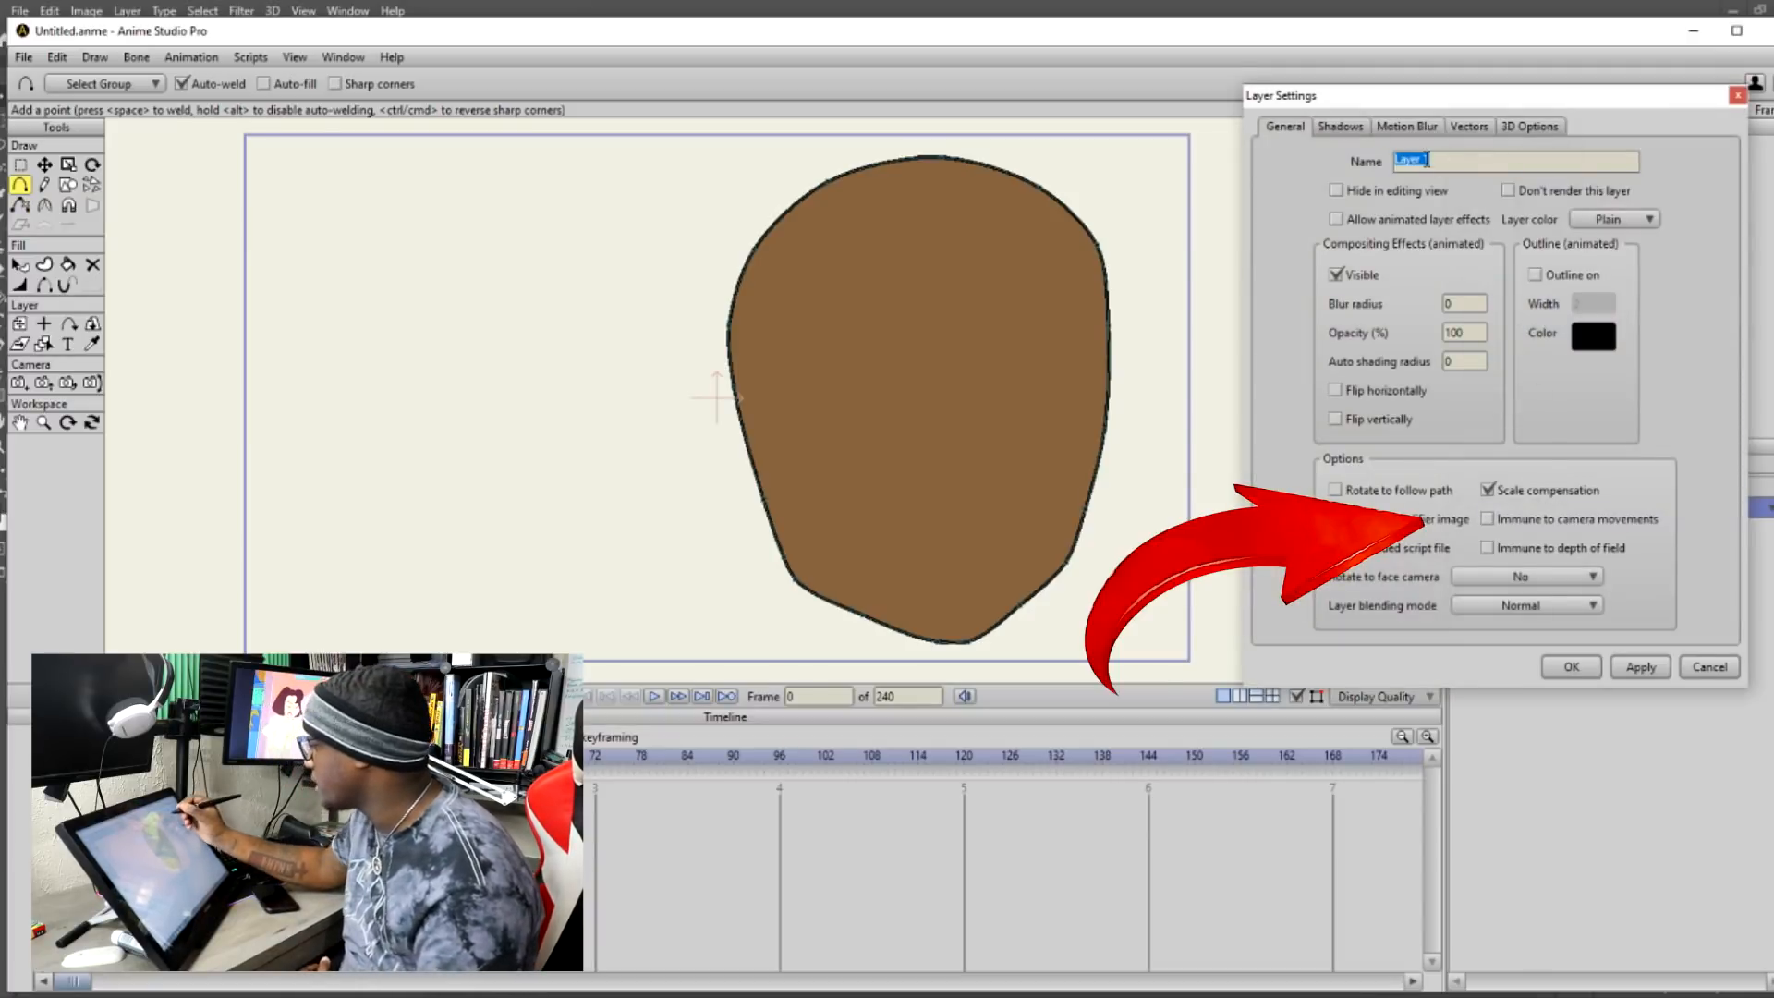
pyautogui.write('Head')
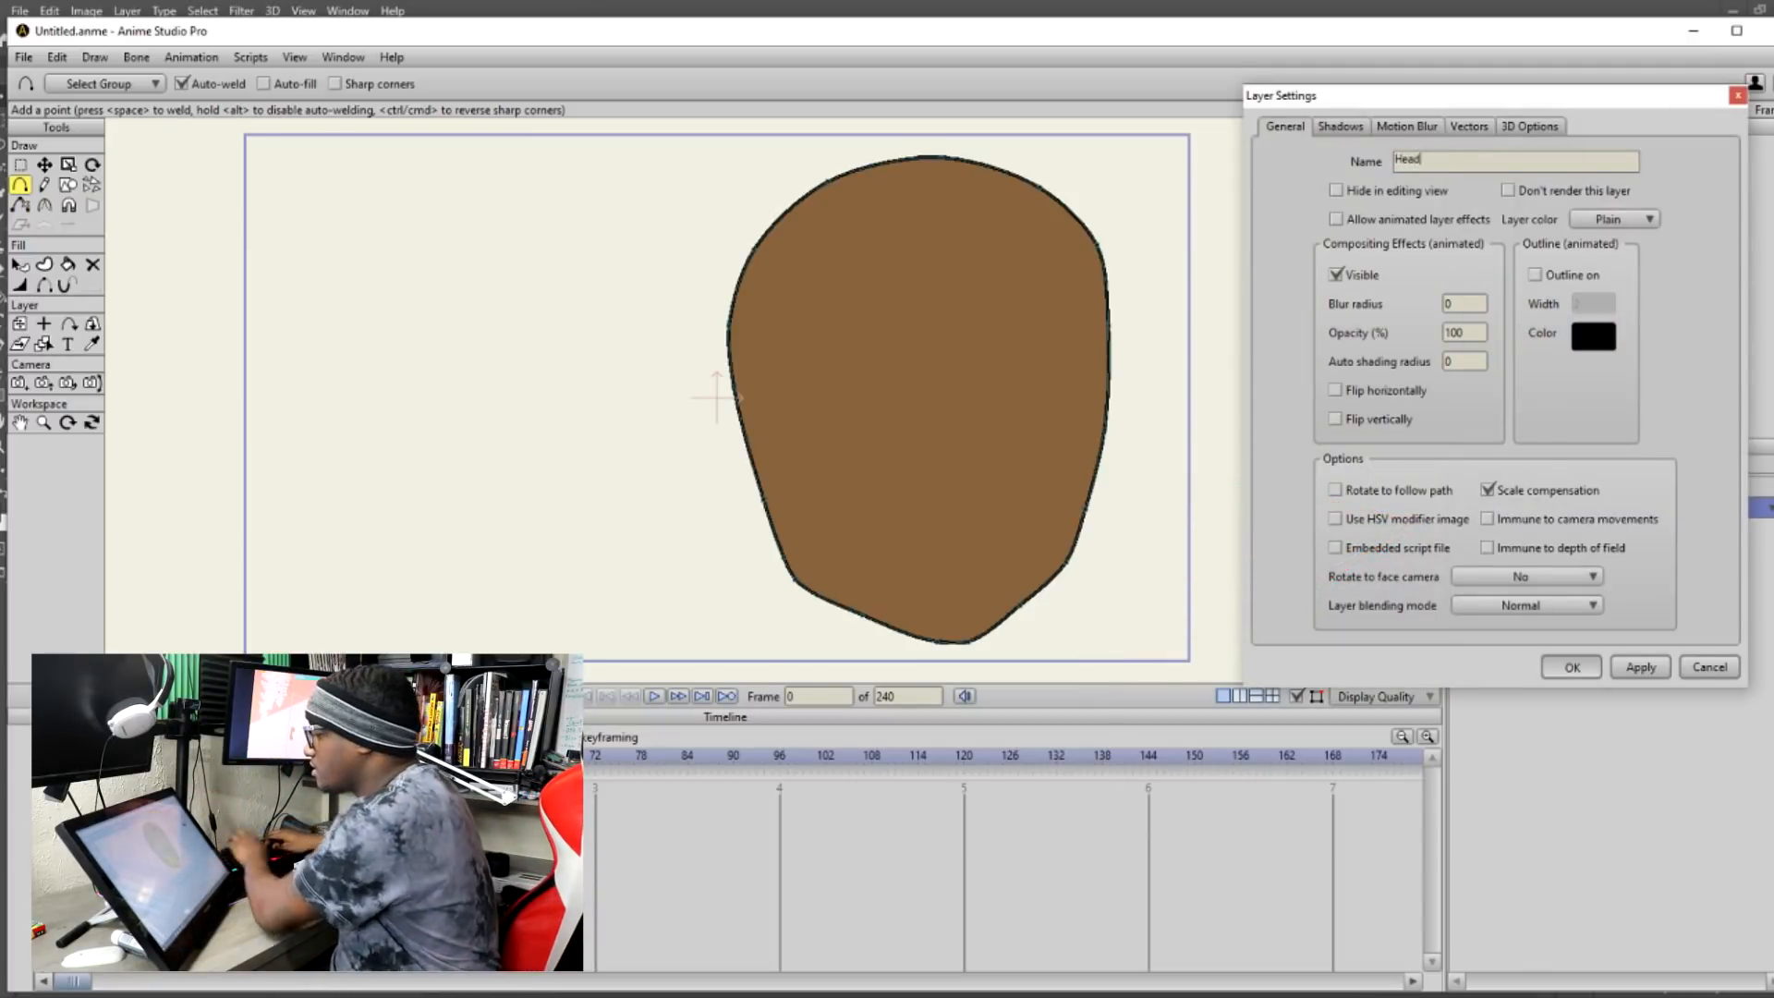
pyautogui.press('Return')
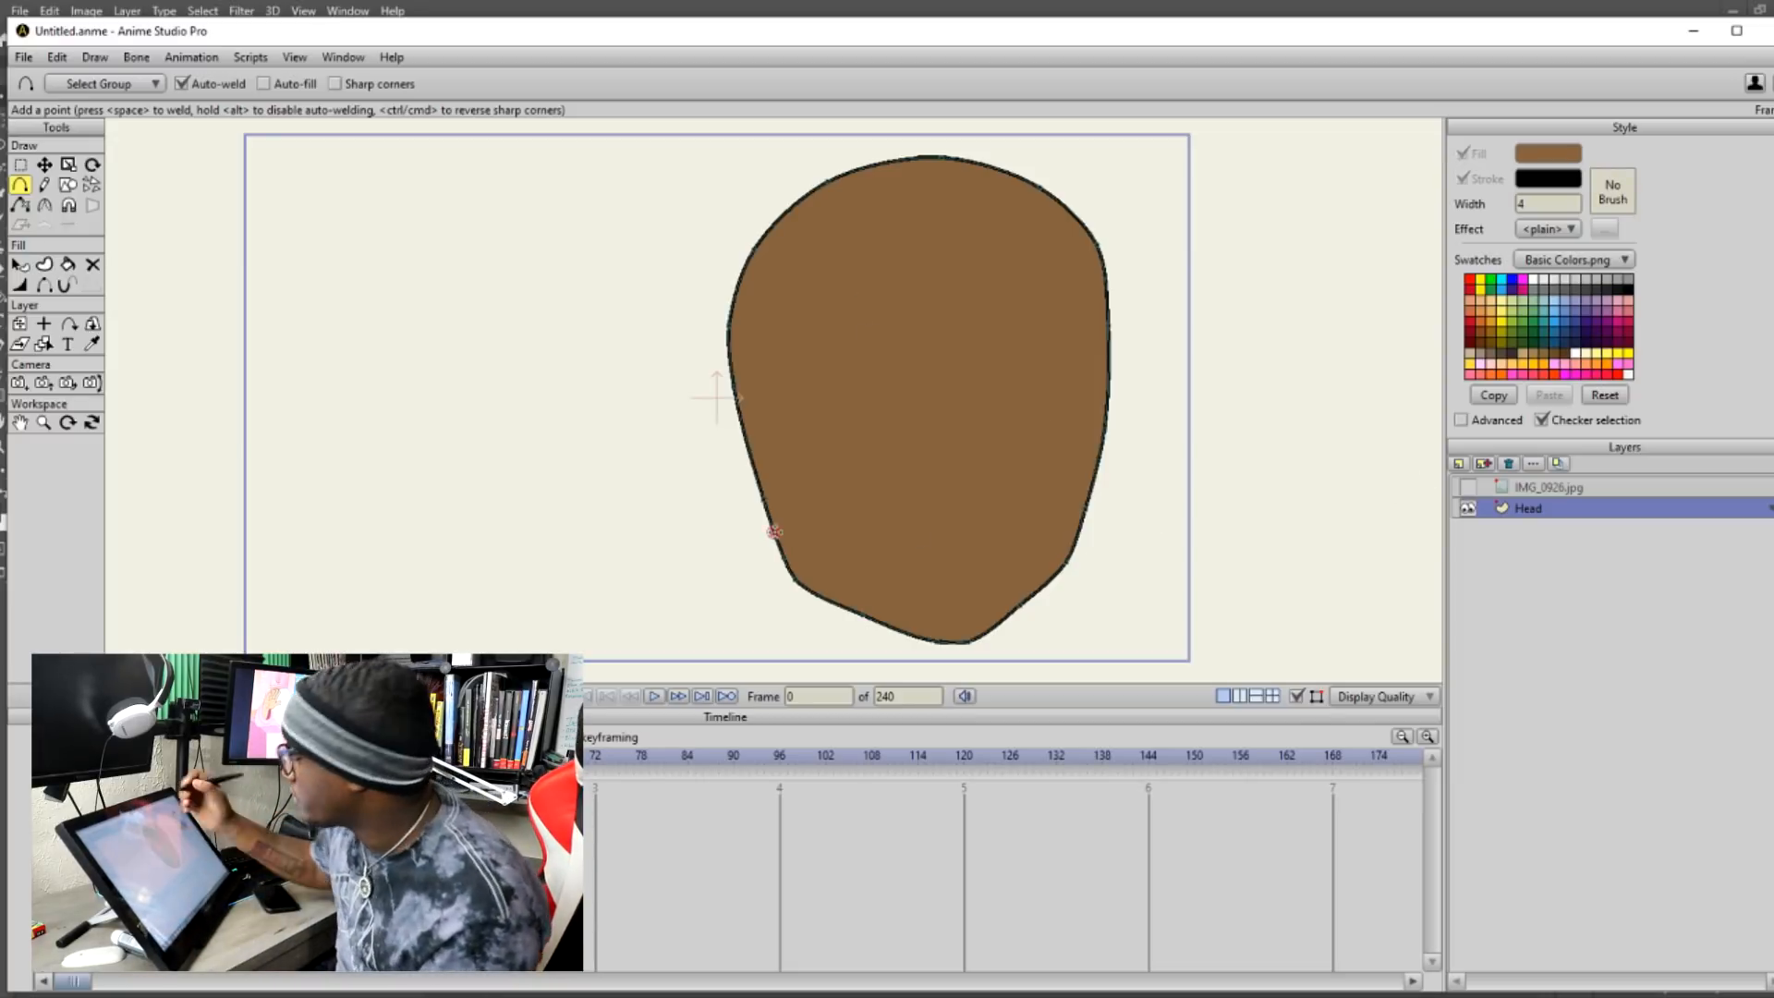
# Trace the hairline across the forehead from the reference sketch and paint the enclosed hair region as its own shape.
pyautogui.click(1468, 487)
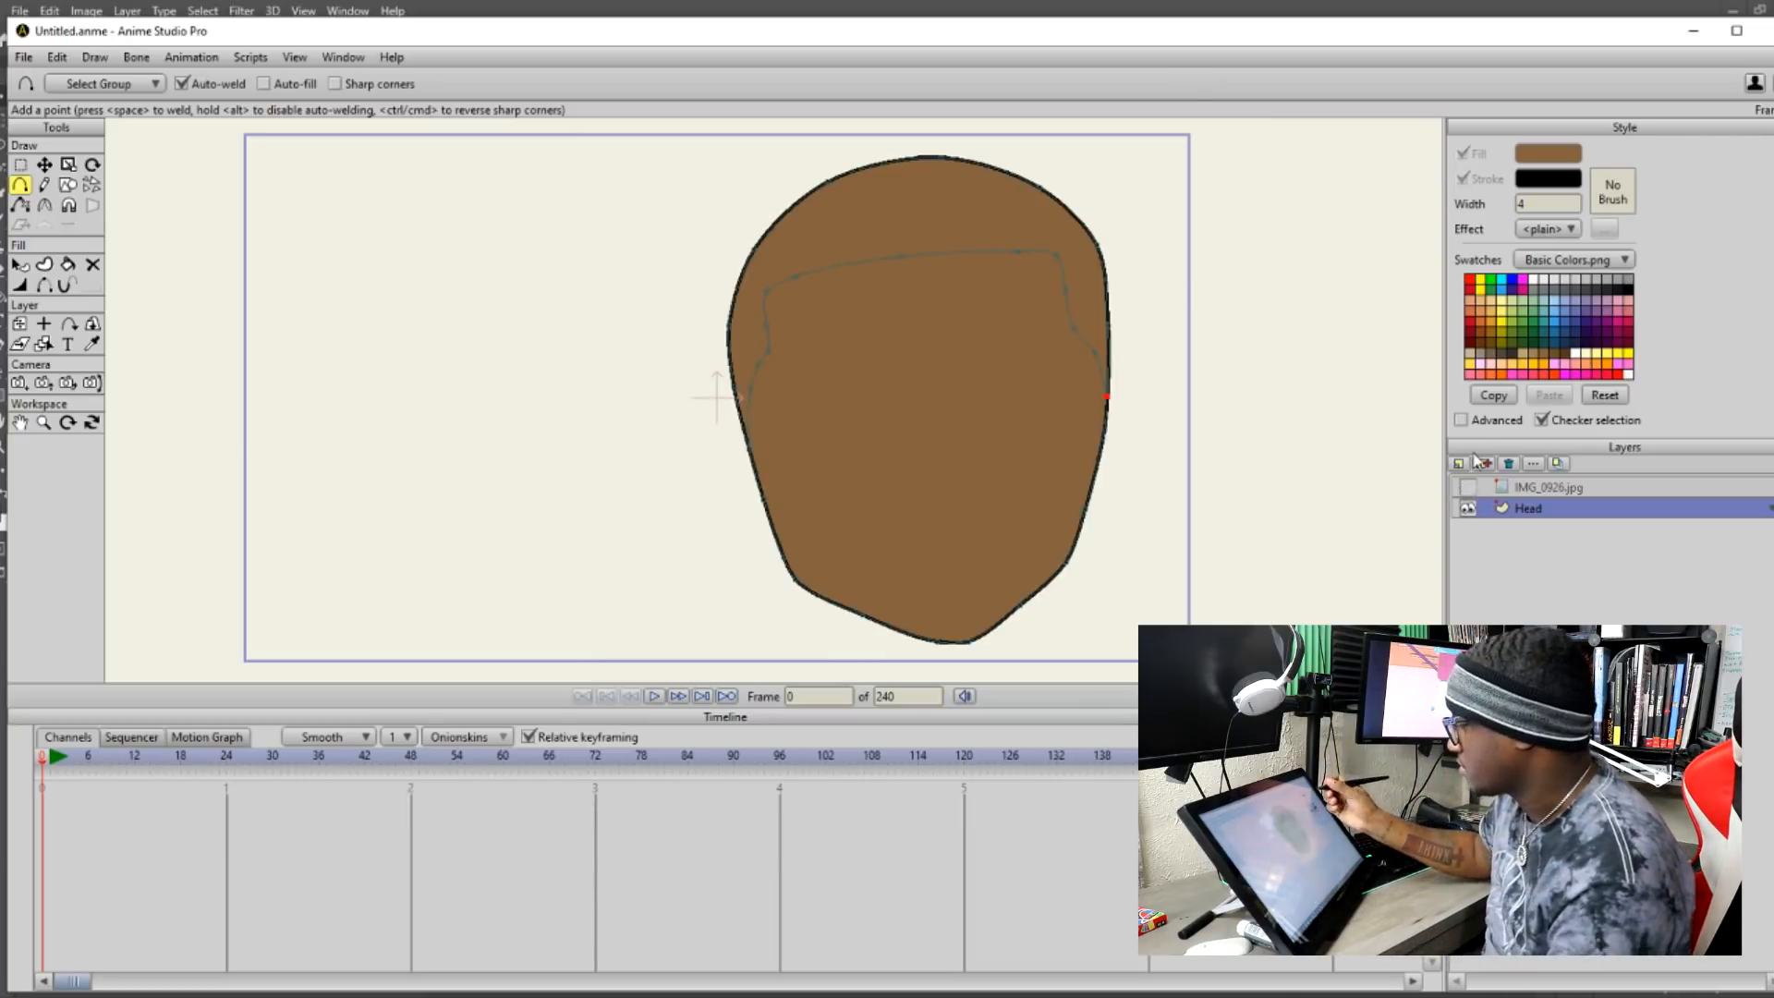
pyautogui.click(67, 264)
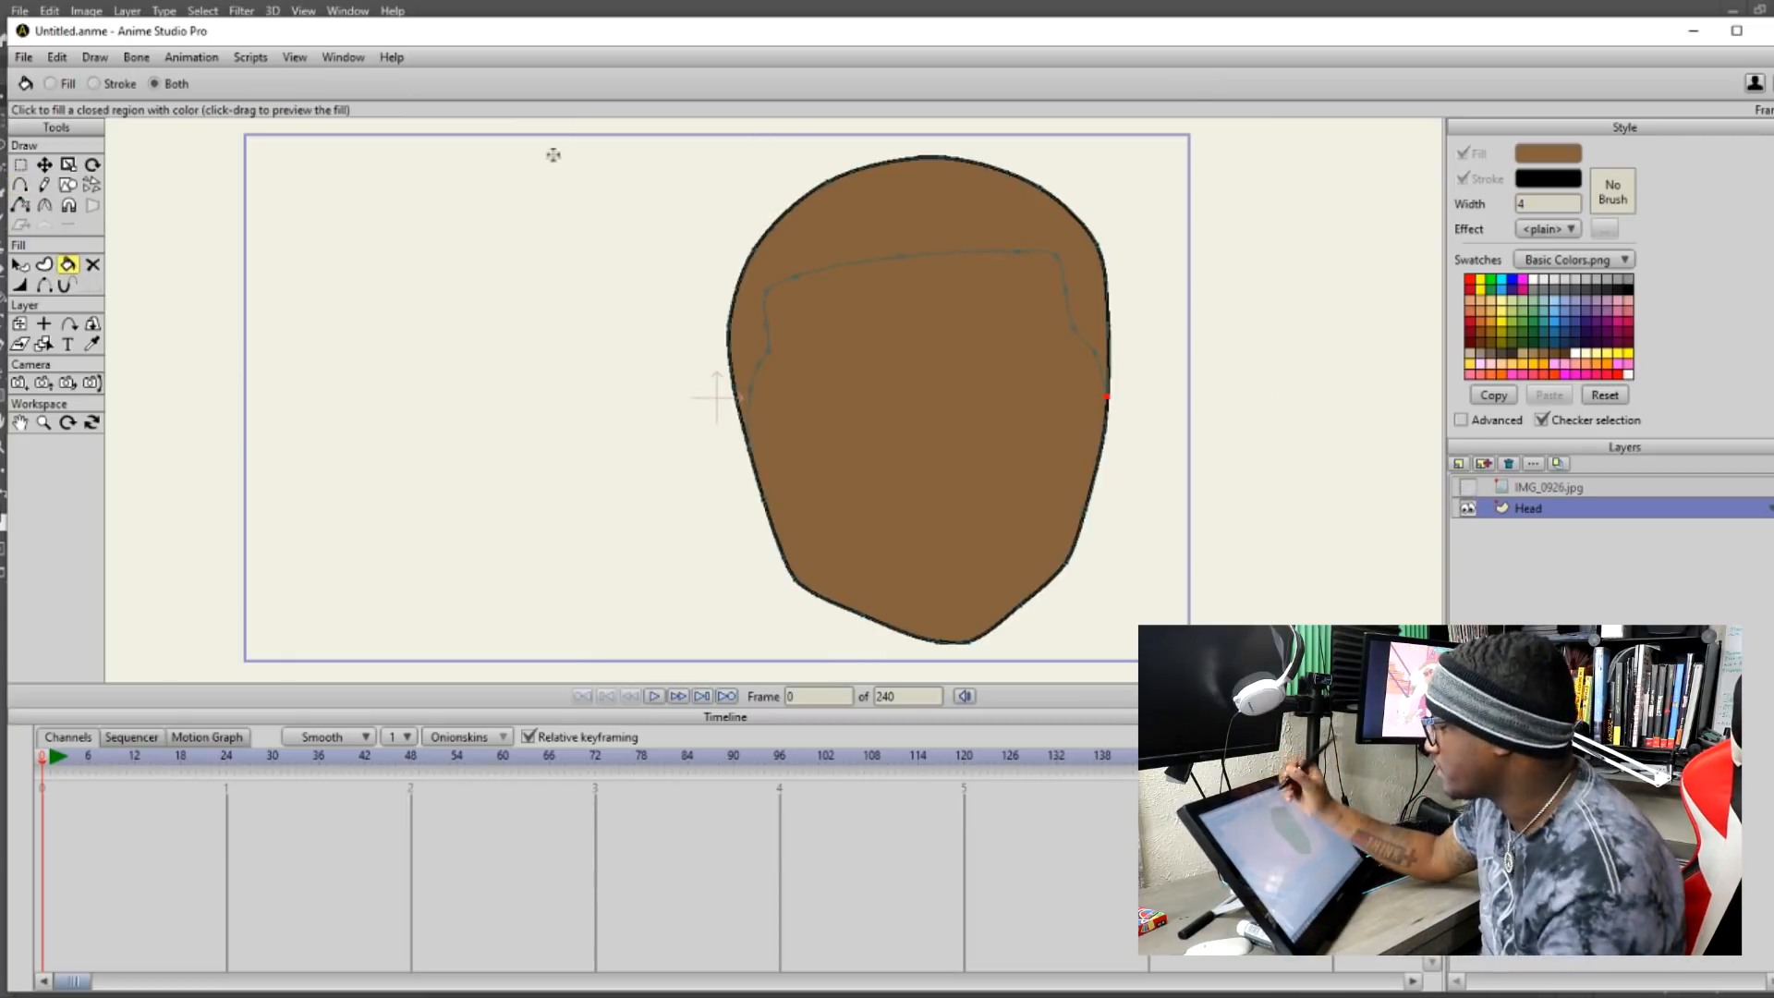
pyautogui.click(949, 199)
# Turn the hairline's corner points at the forehead and temples into sharp peaks with the Curvature tool.
pyautogui.click(21, 164)
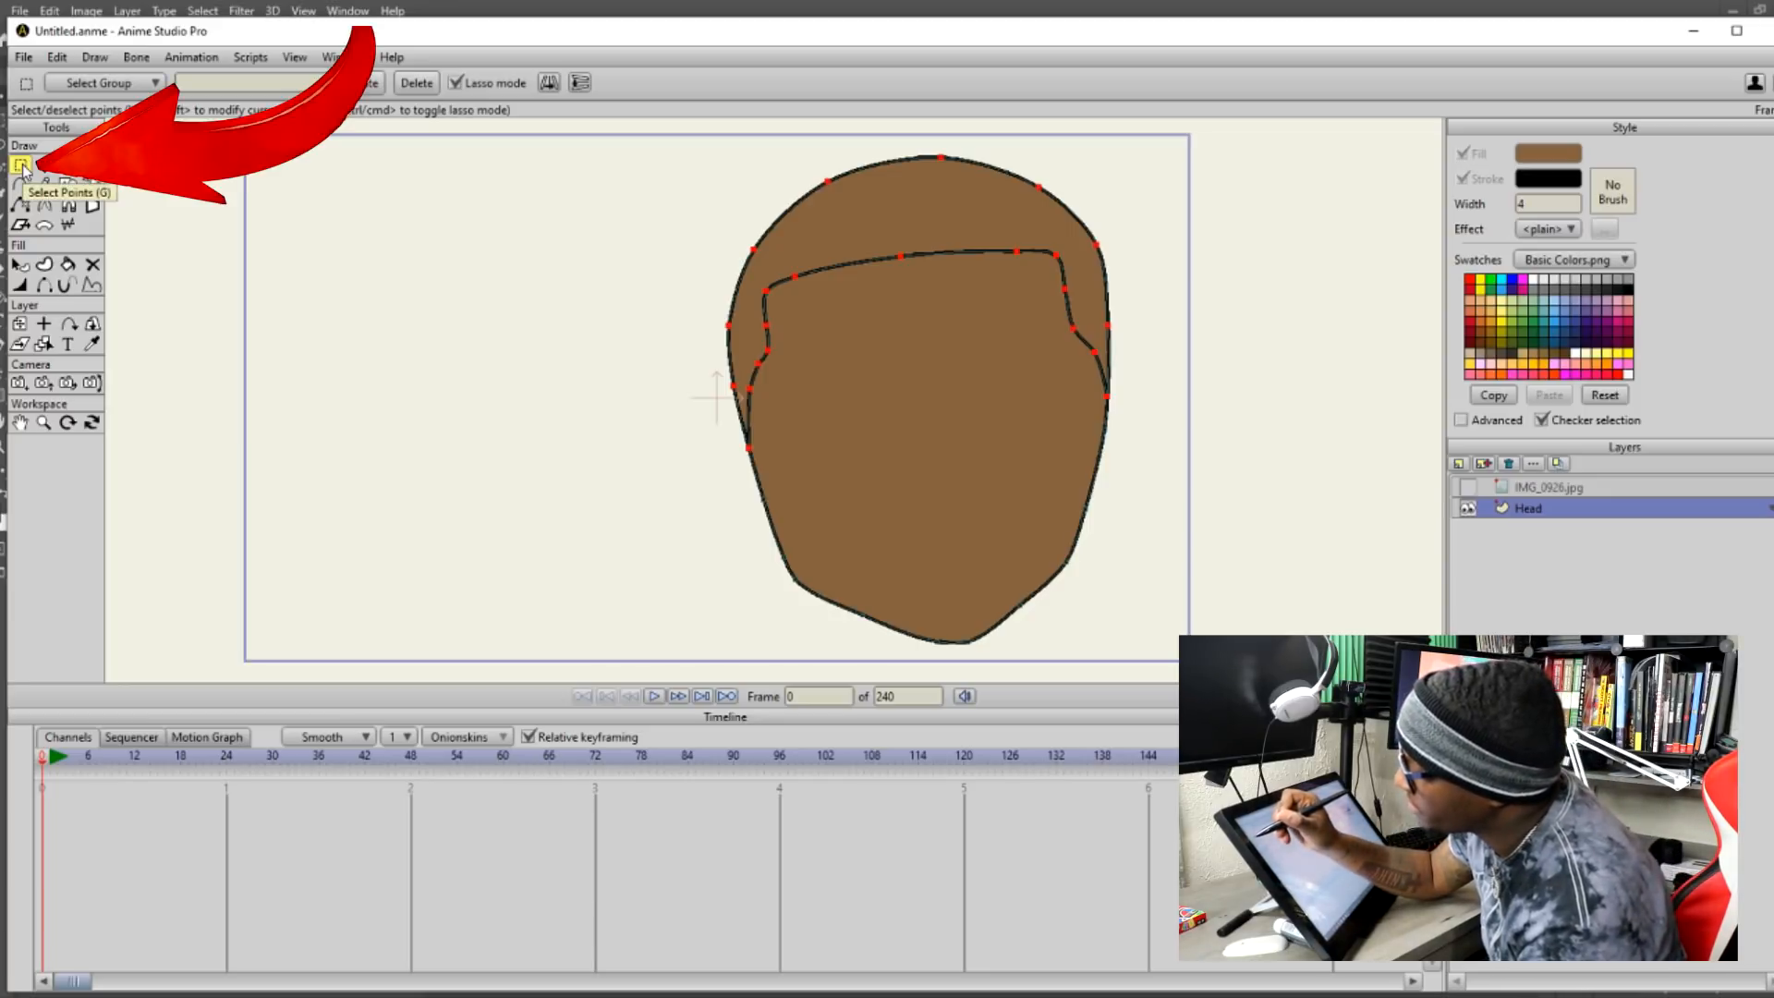
pyautogui.click(764, 292)
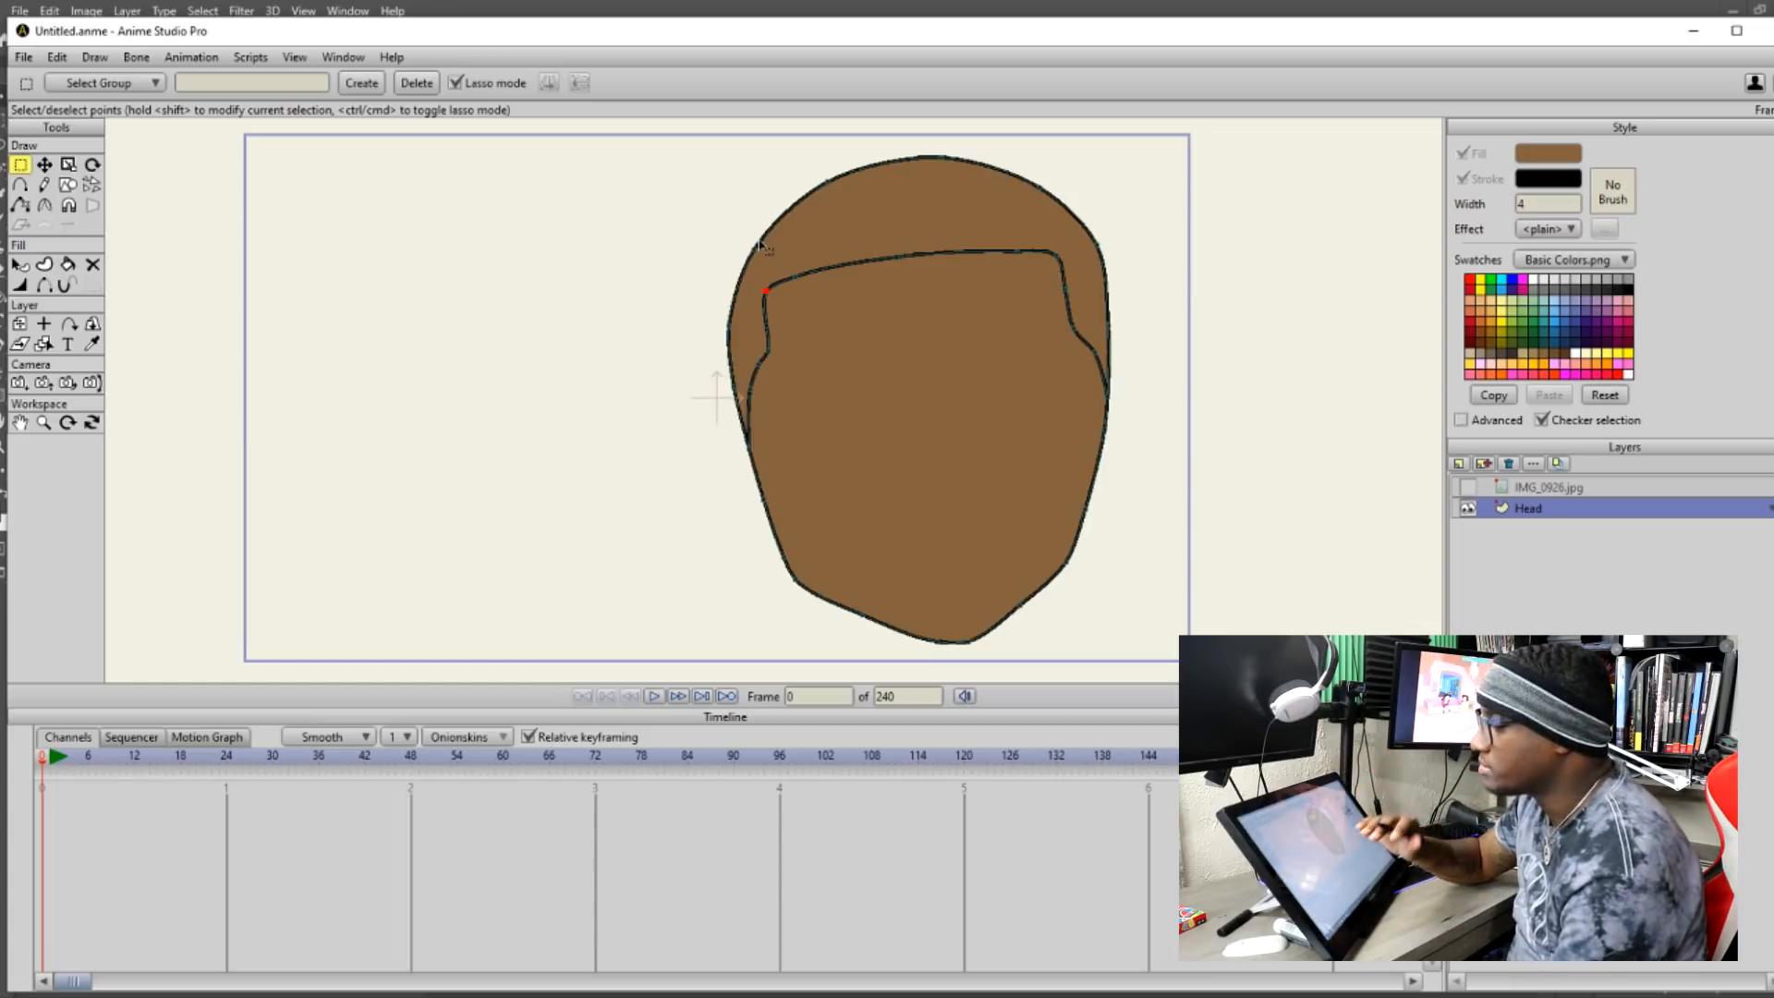
pyautogui.click(45, 206)
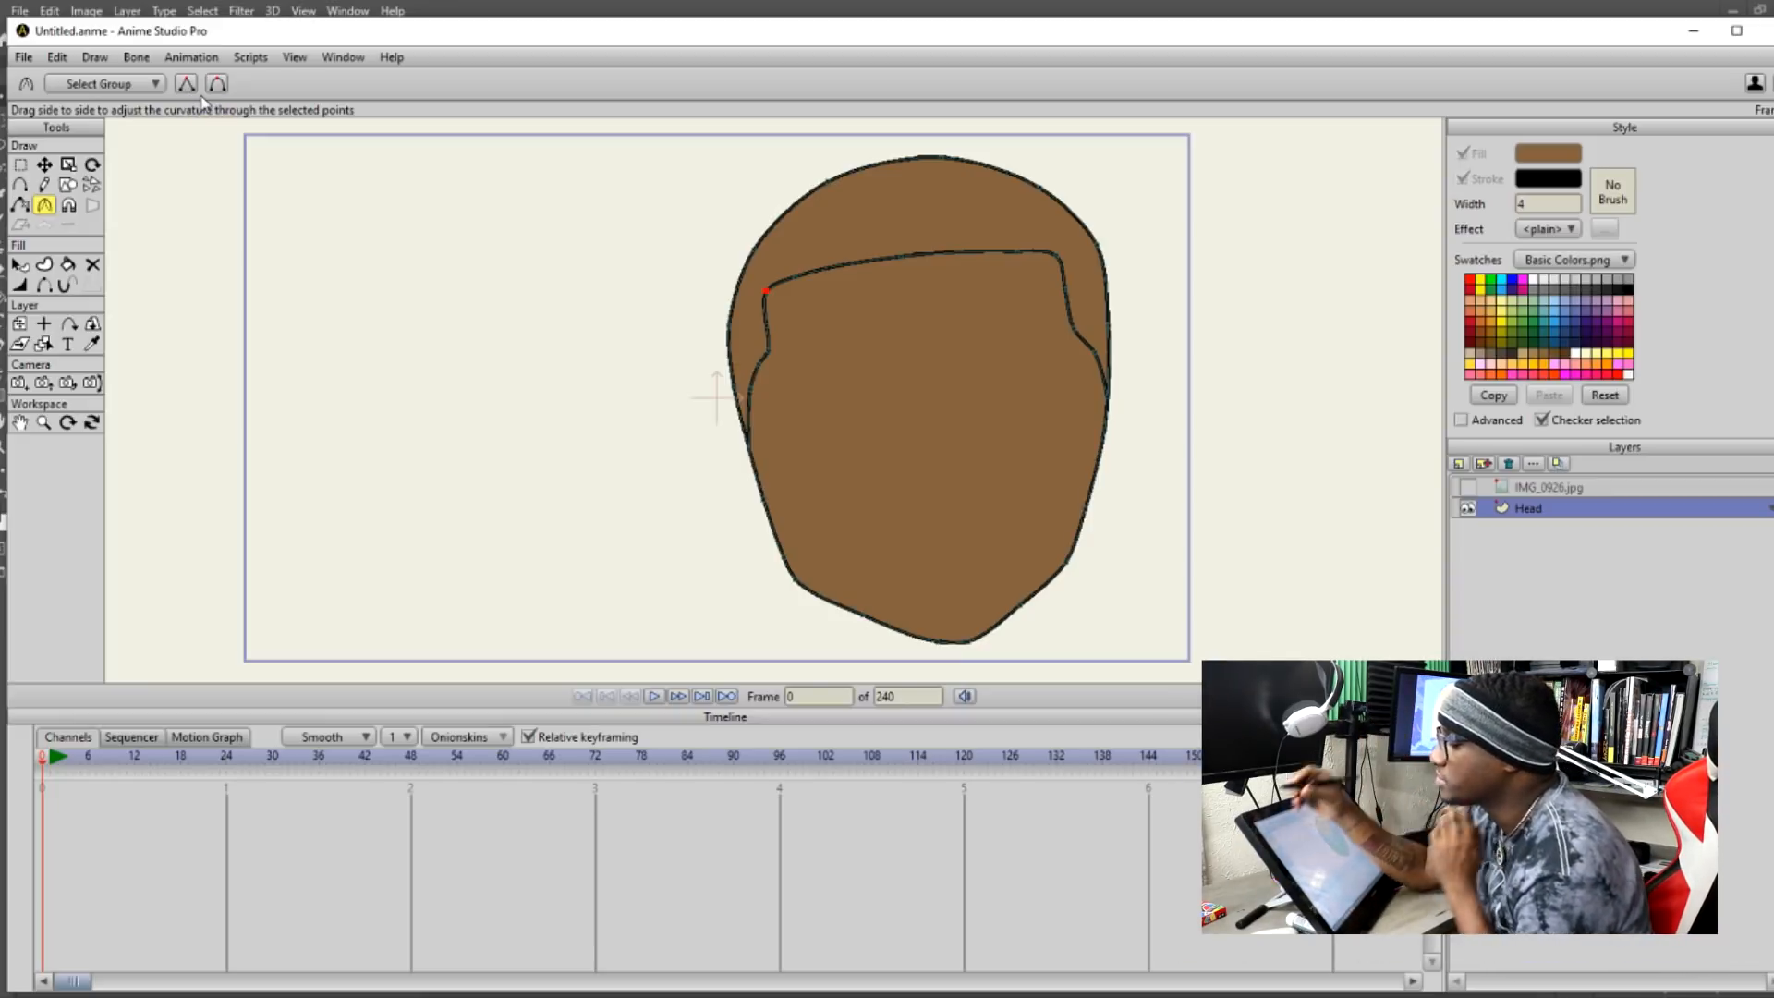
pyautogui.click(187, 86)
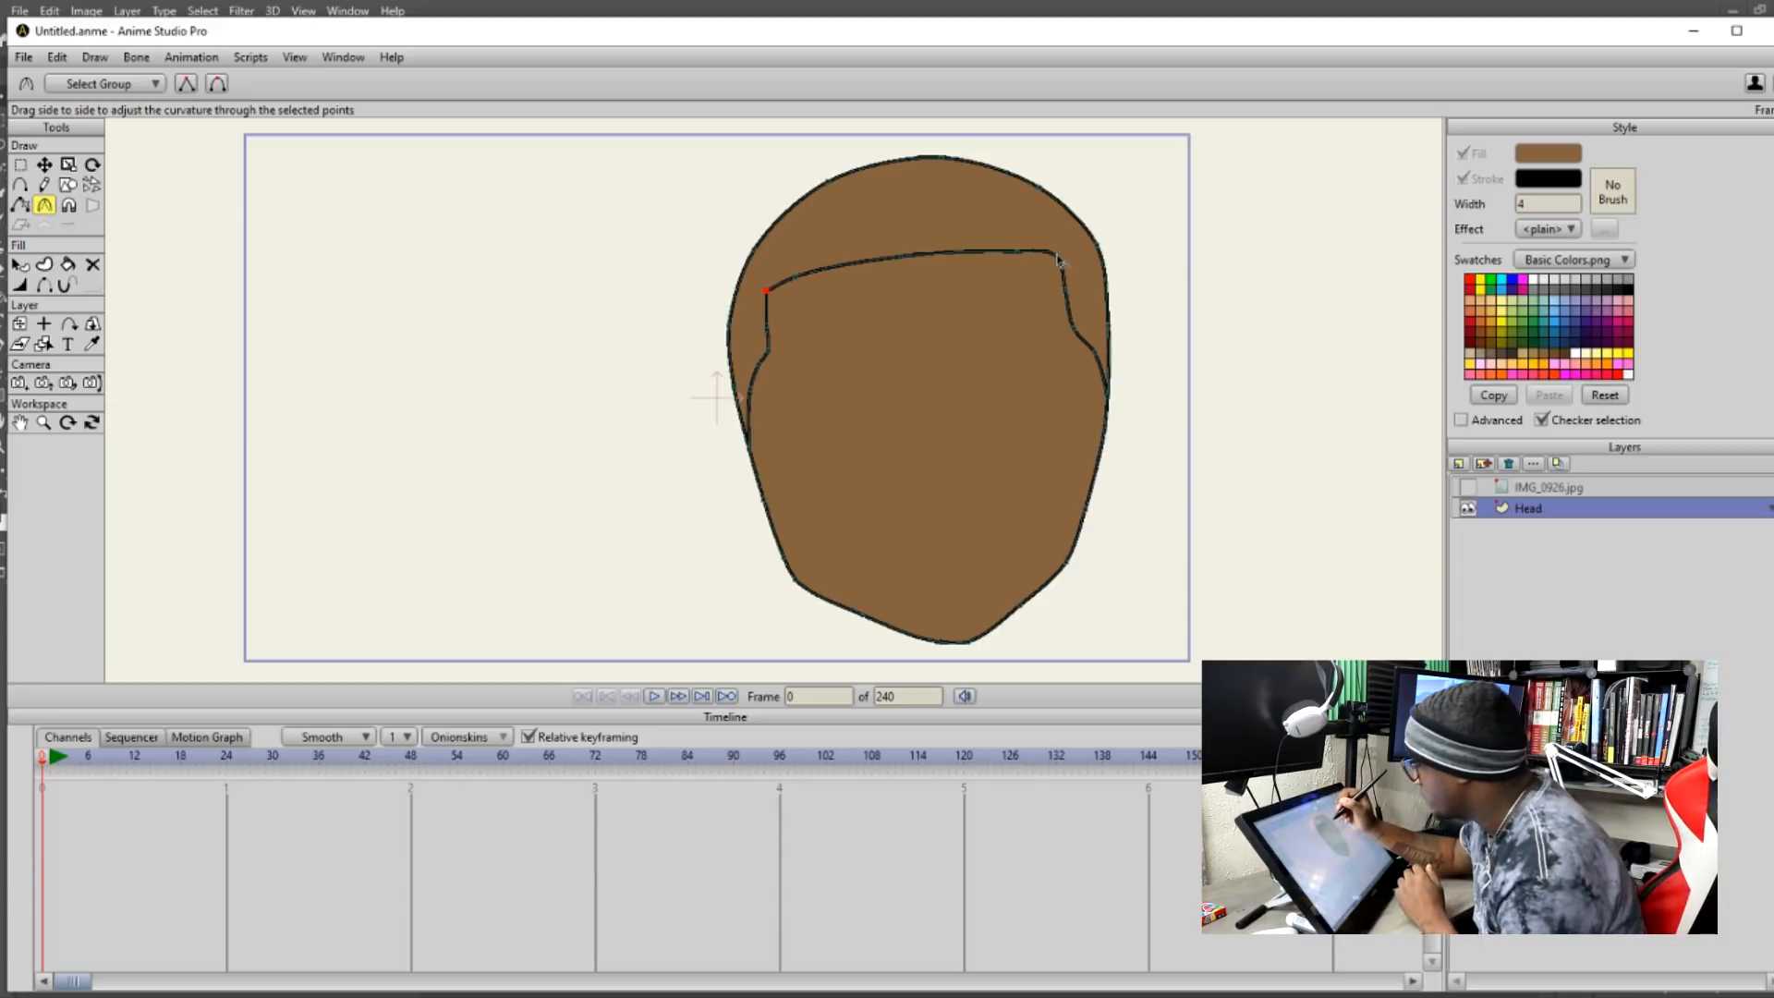
pyautogui.click(187, 86)
pyautogui.click(1072, 328)
pyautogui.click(187, 86)
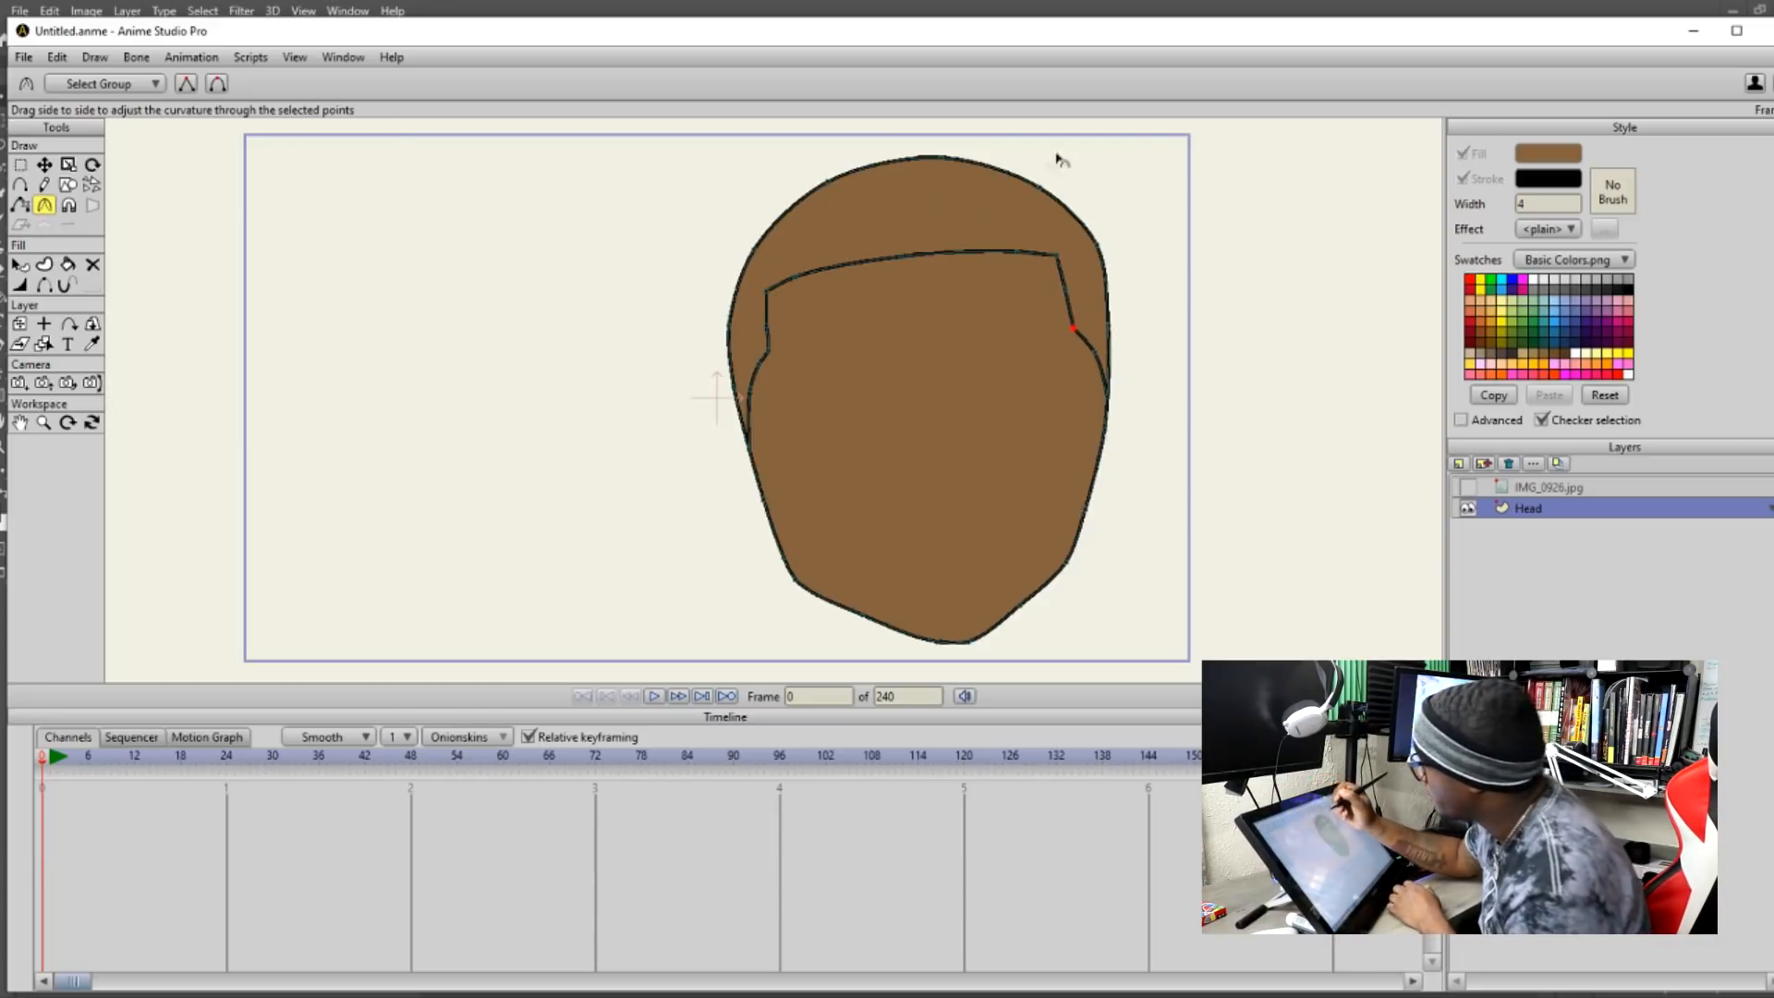
# Set the hair shape's fill colour to black (000000) and deselect it.
pyautogui.click(19, 265)
pyautogui.click(904, 197)
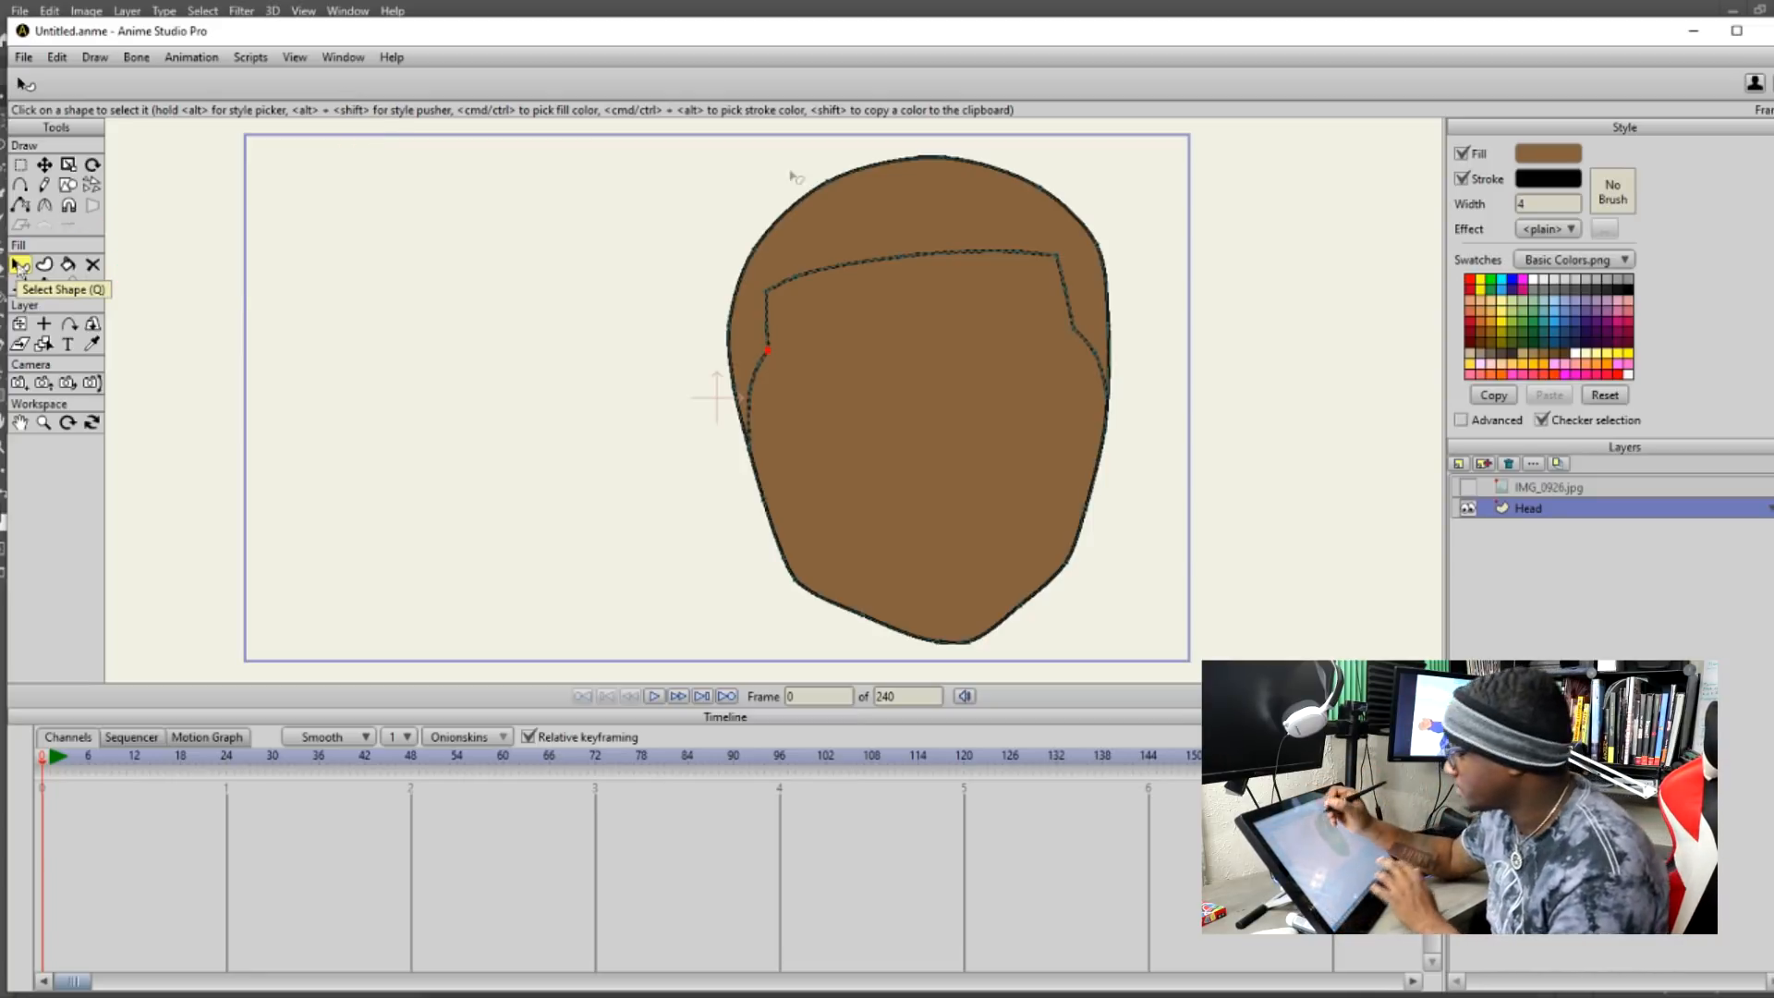
pyautogui.click(1547, 153)
pyautogui.moveTo(1208, 333); pyautogui.dragTo(829, 697)
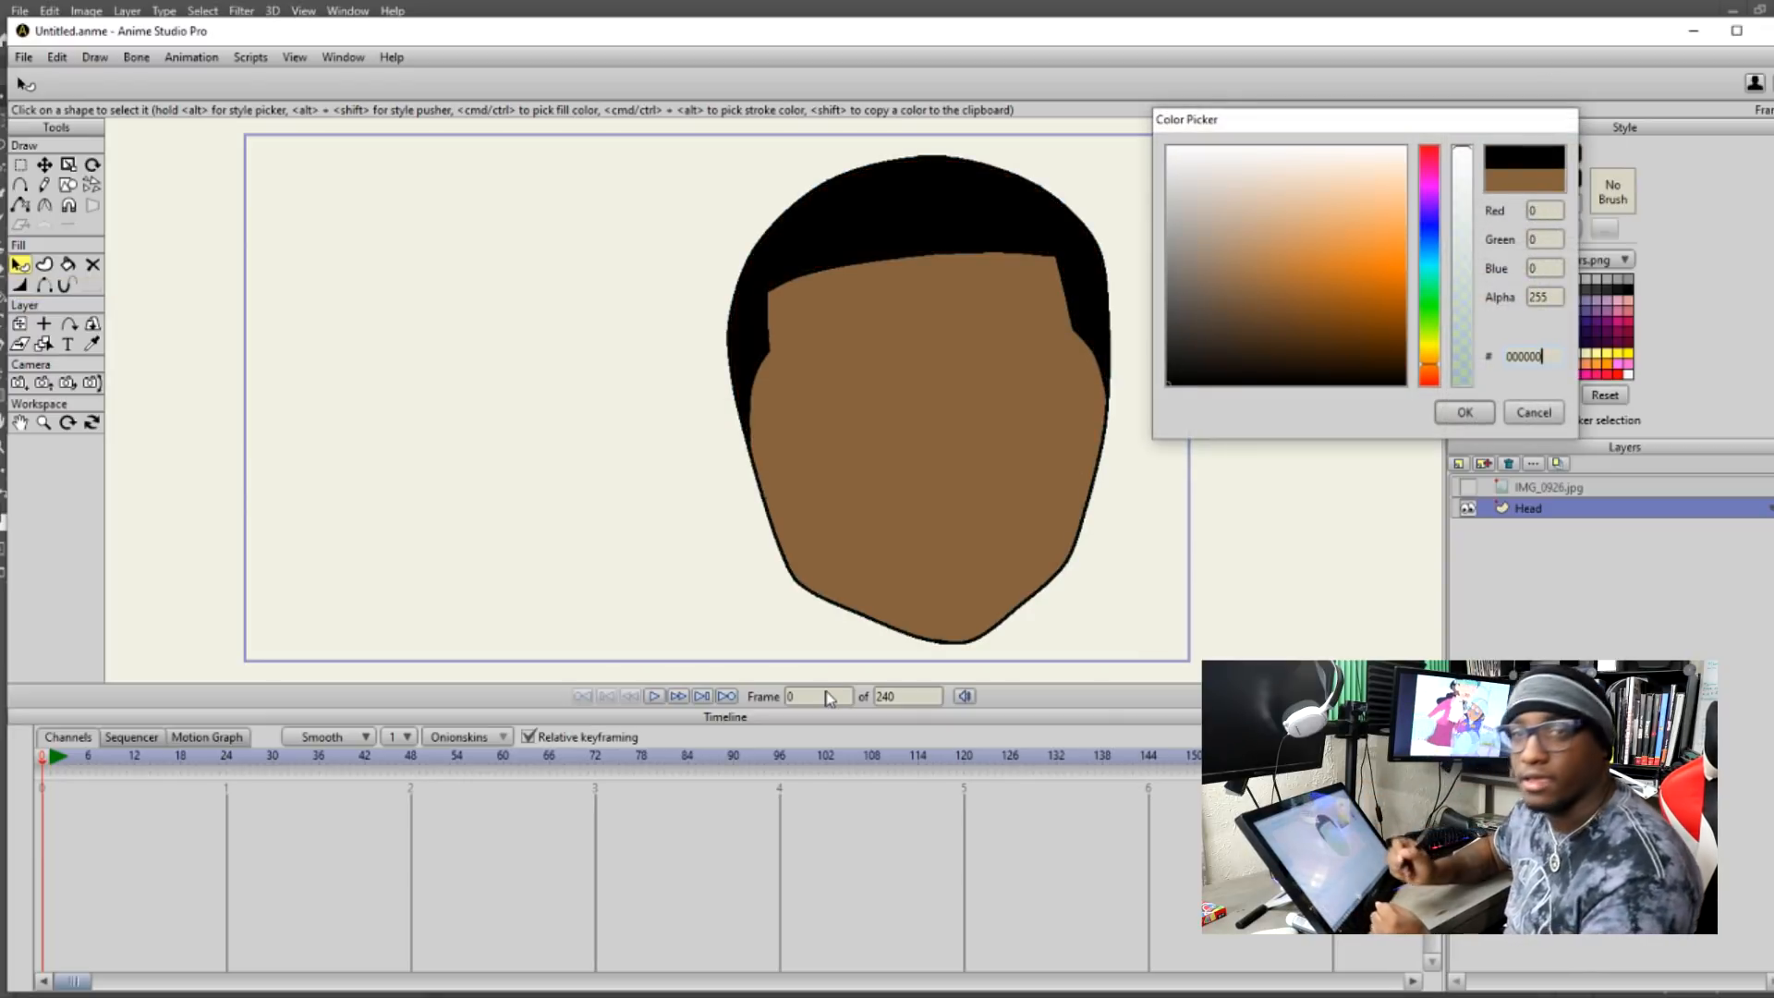
pyautogui.click(1463, 412)
pyautogui.press('g')
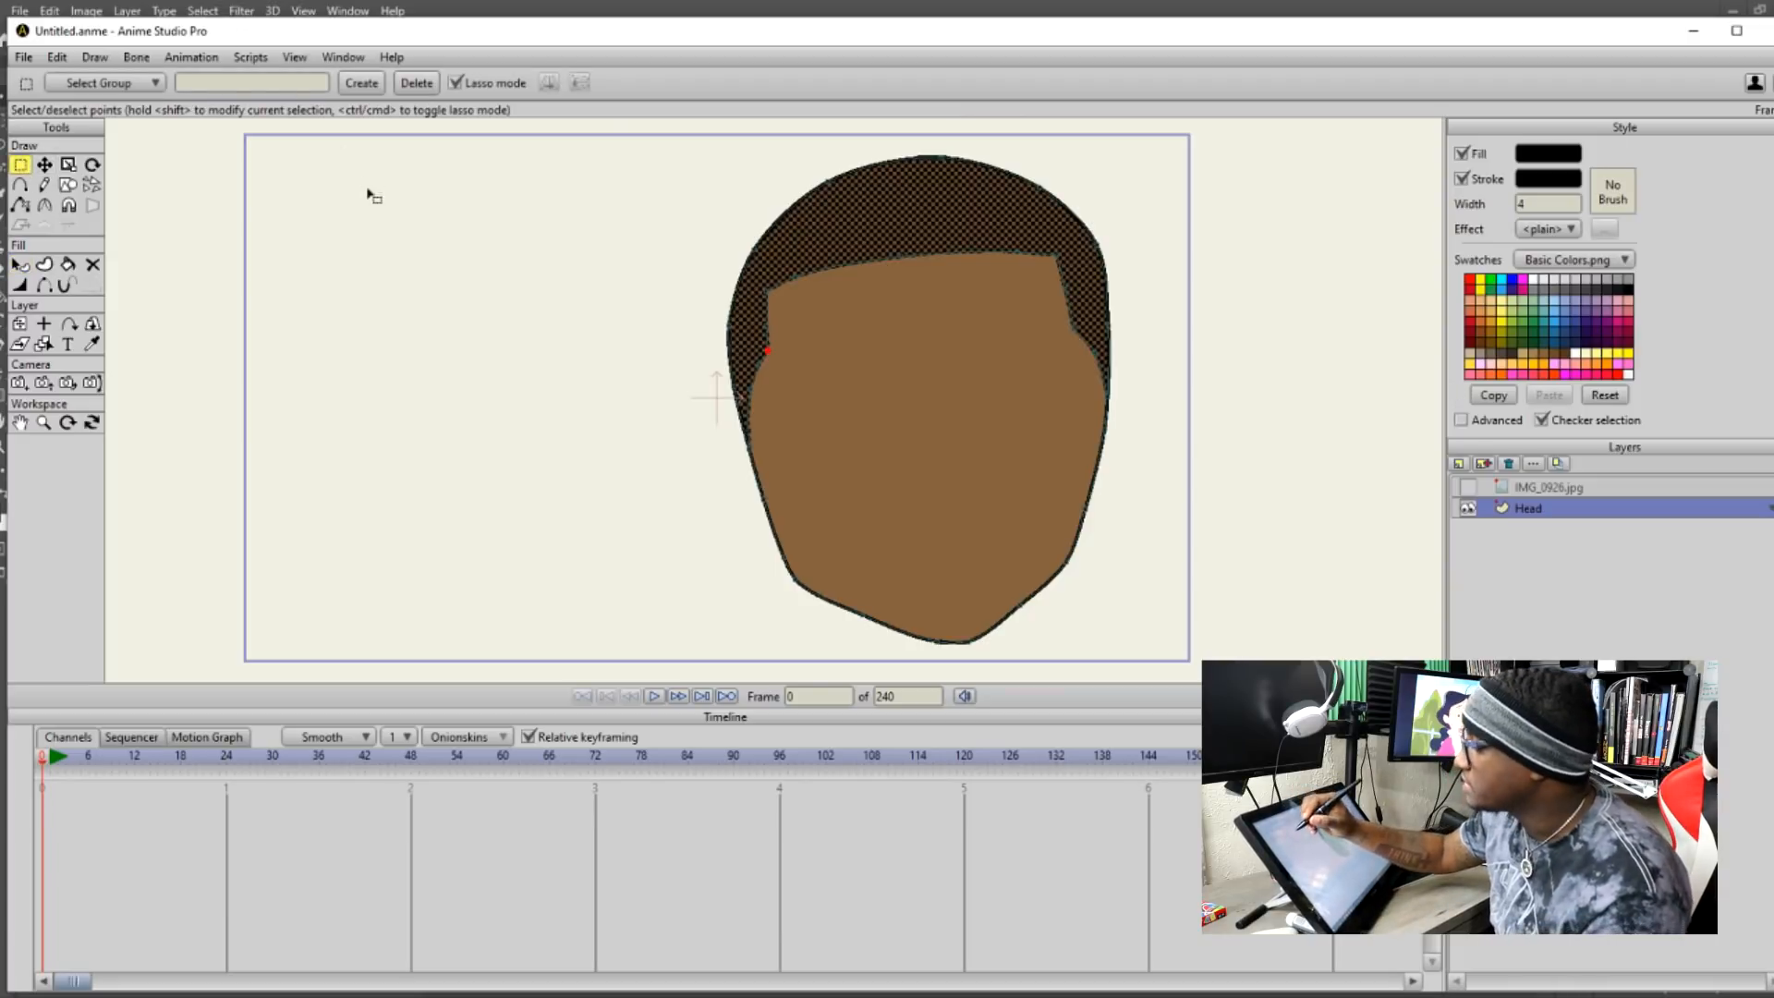
pyautogui.click(370, 194)
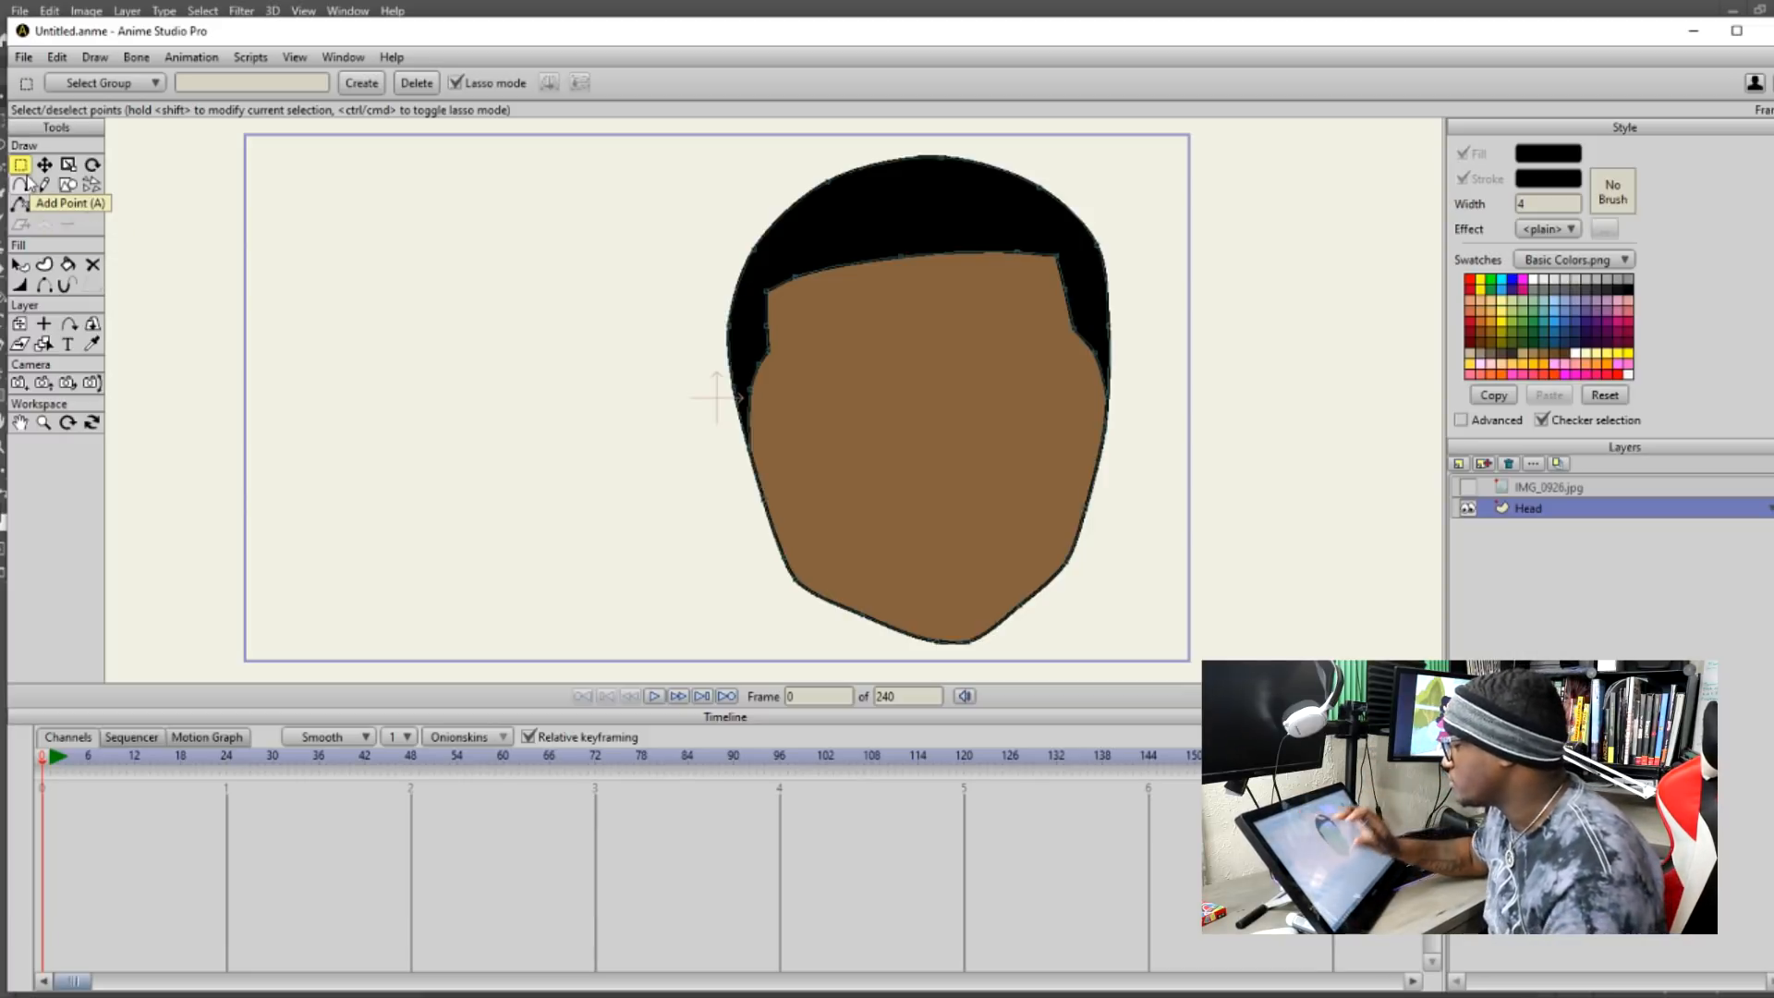
# Check the ears on the reference sketch and add a new vector layer named Ear L.
pyautogui.click(1468, 487)
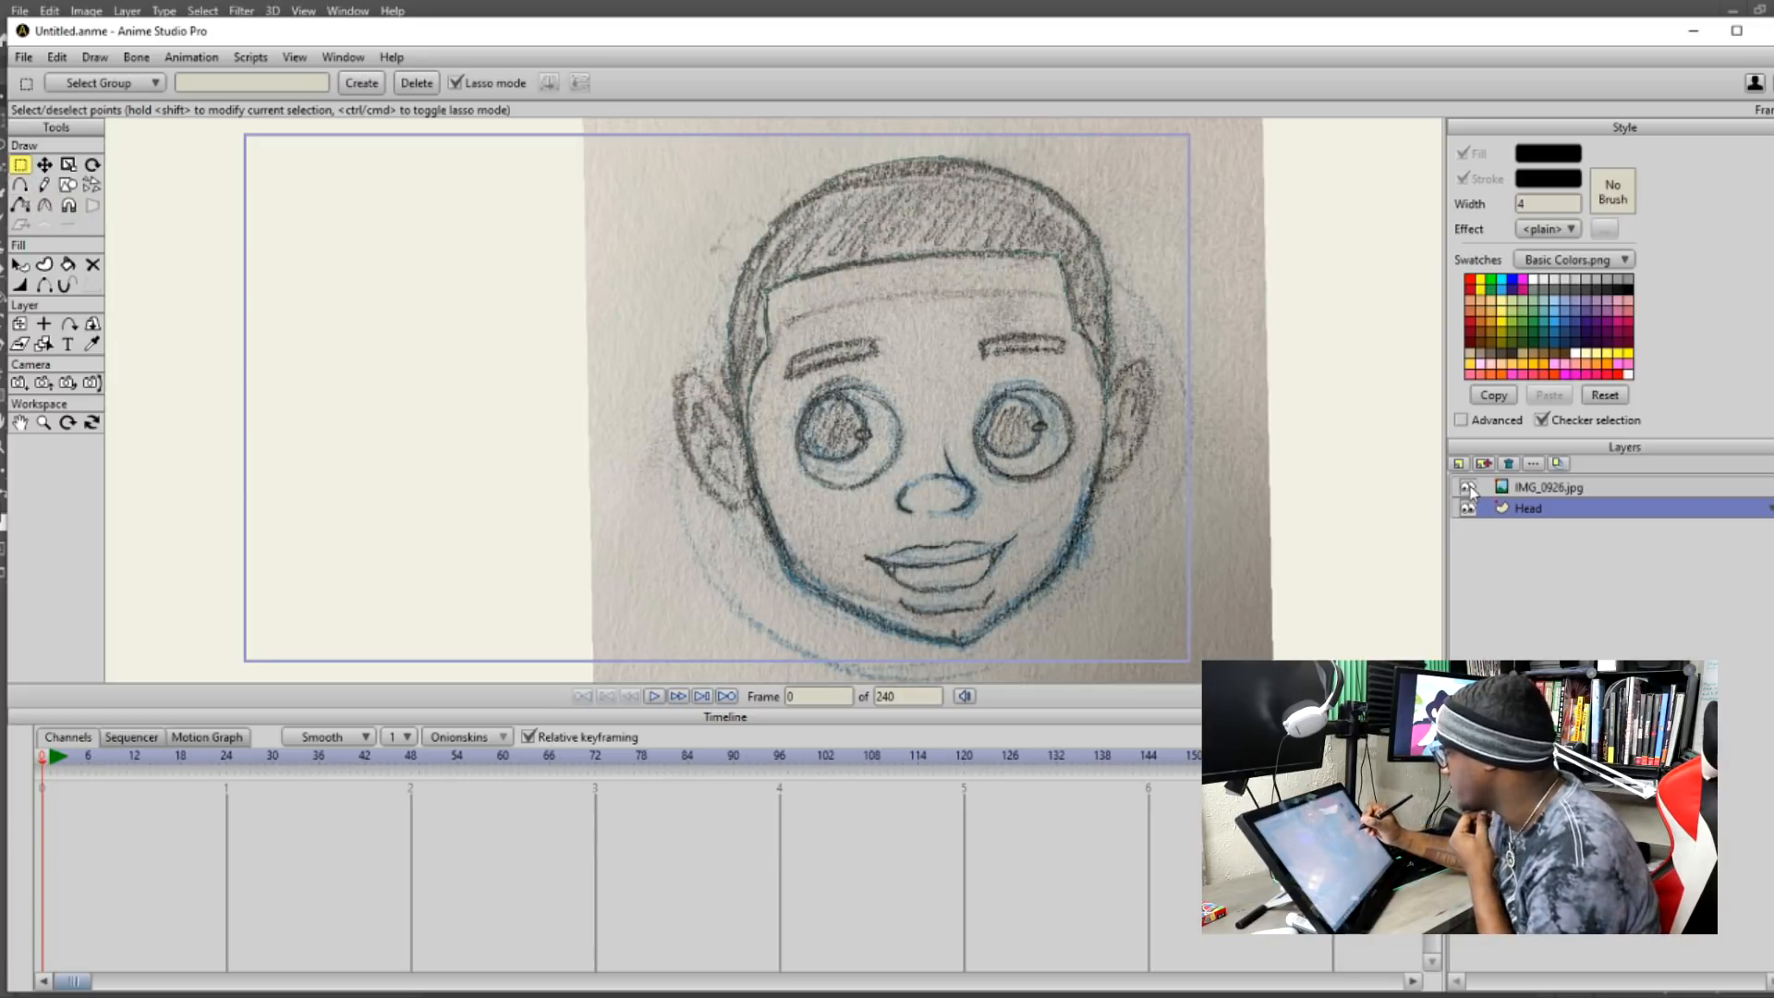
pyautogui.click(1469, 487)
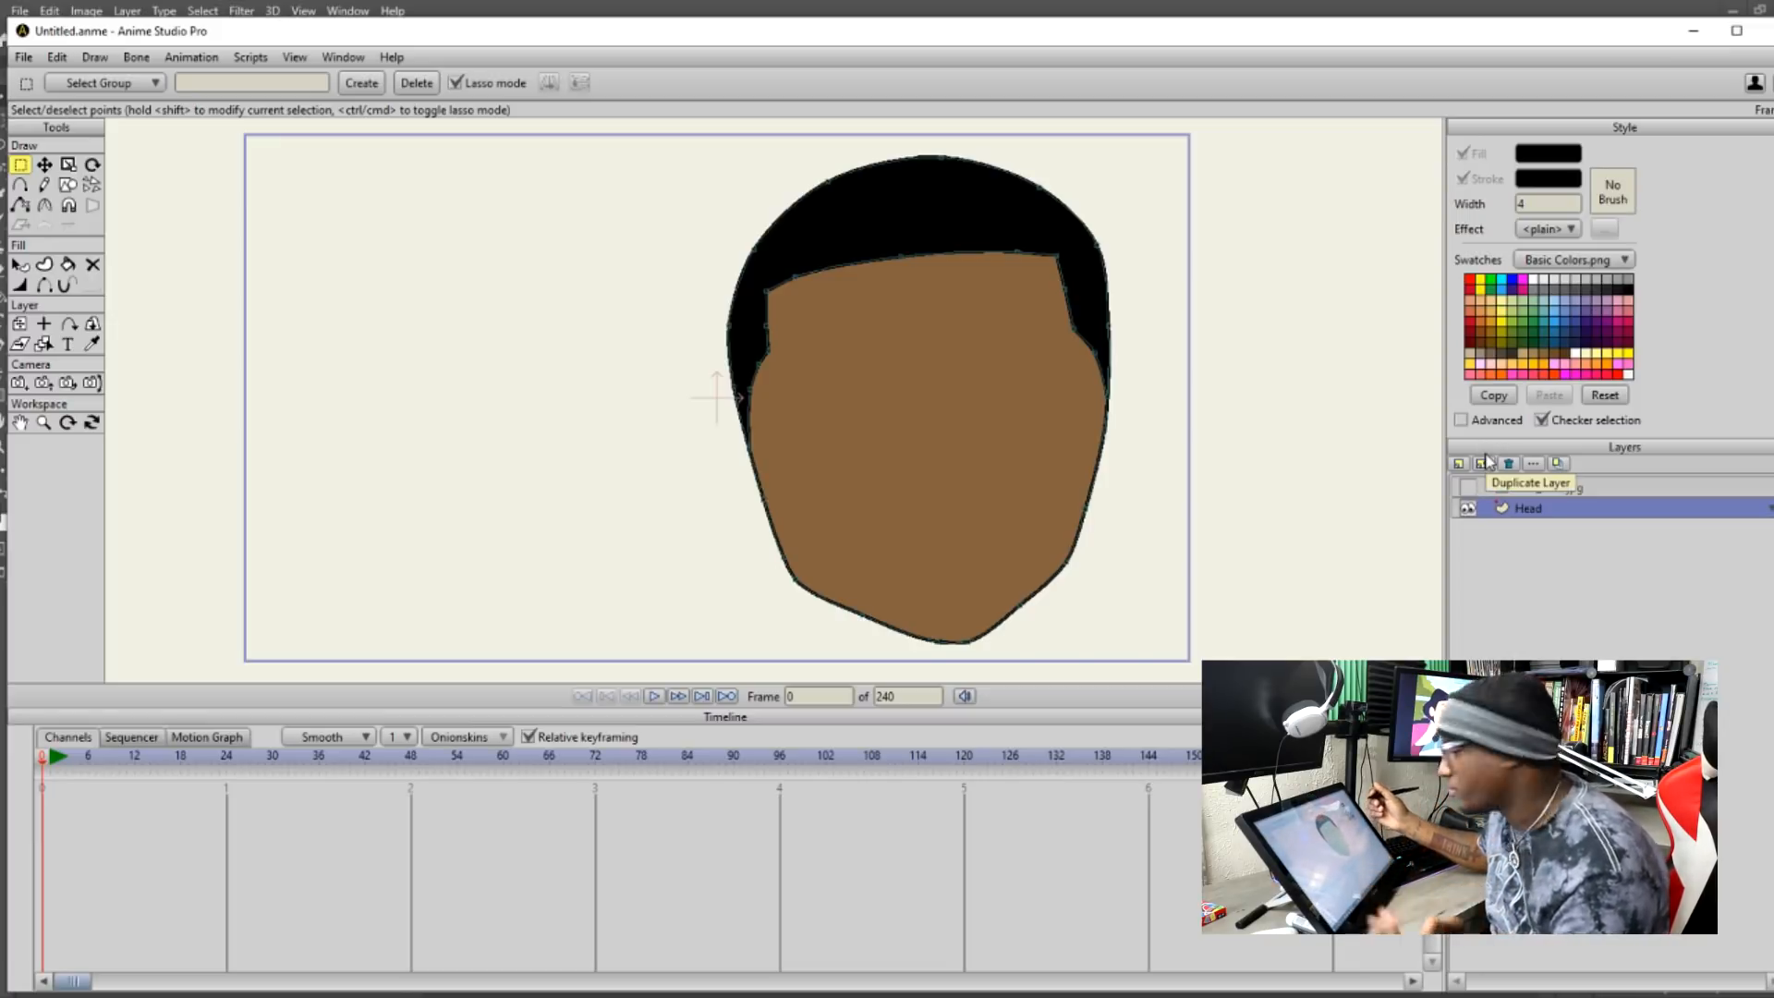
pyautogui.click(1485, 462)
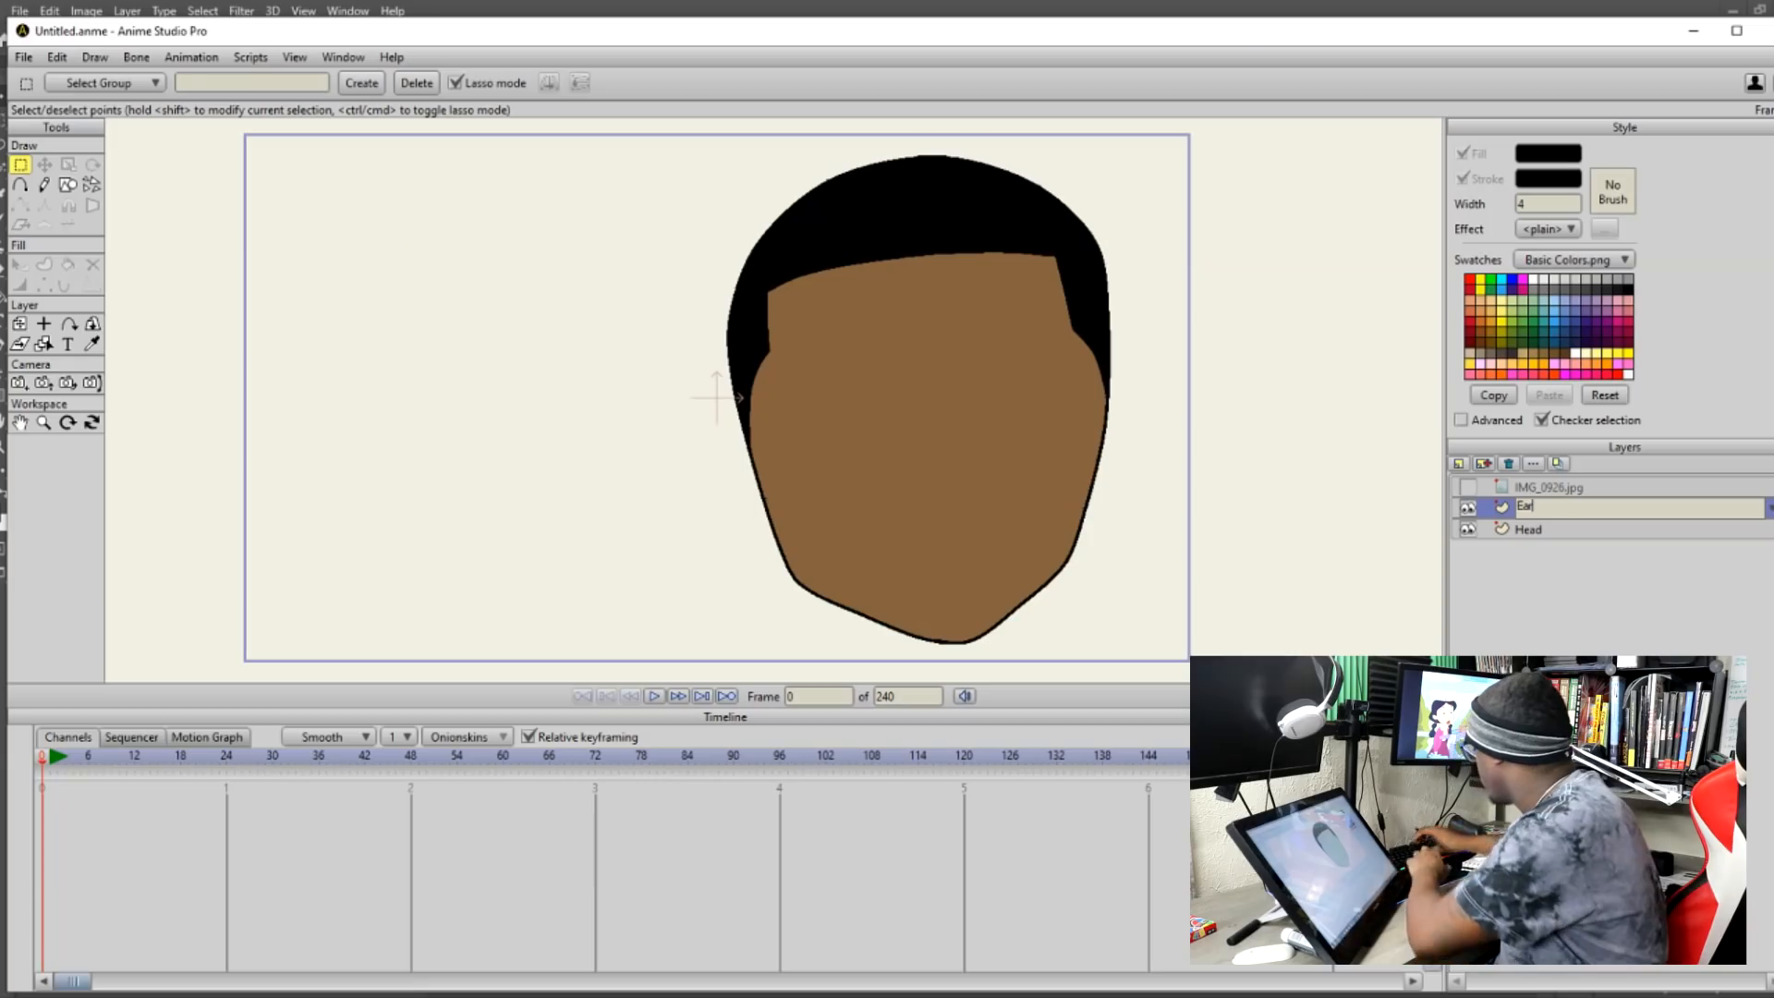
pyautogui.write('L')
pyautogui.press('Return')
# Trace and fill the character's left ear on the Ear L layer, and move that layer below Head.
pyautogui.press('a')
pyautogui.click(1468, 487)
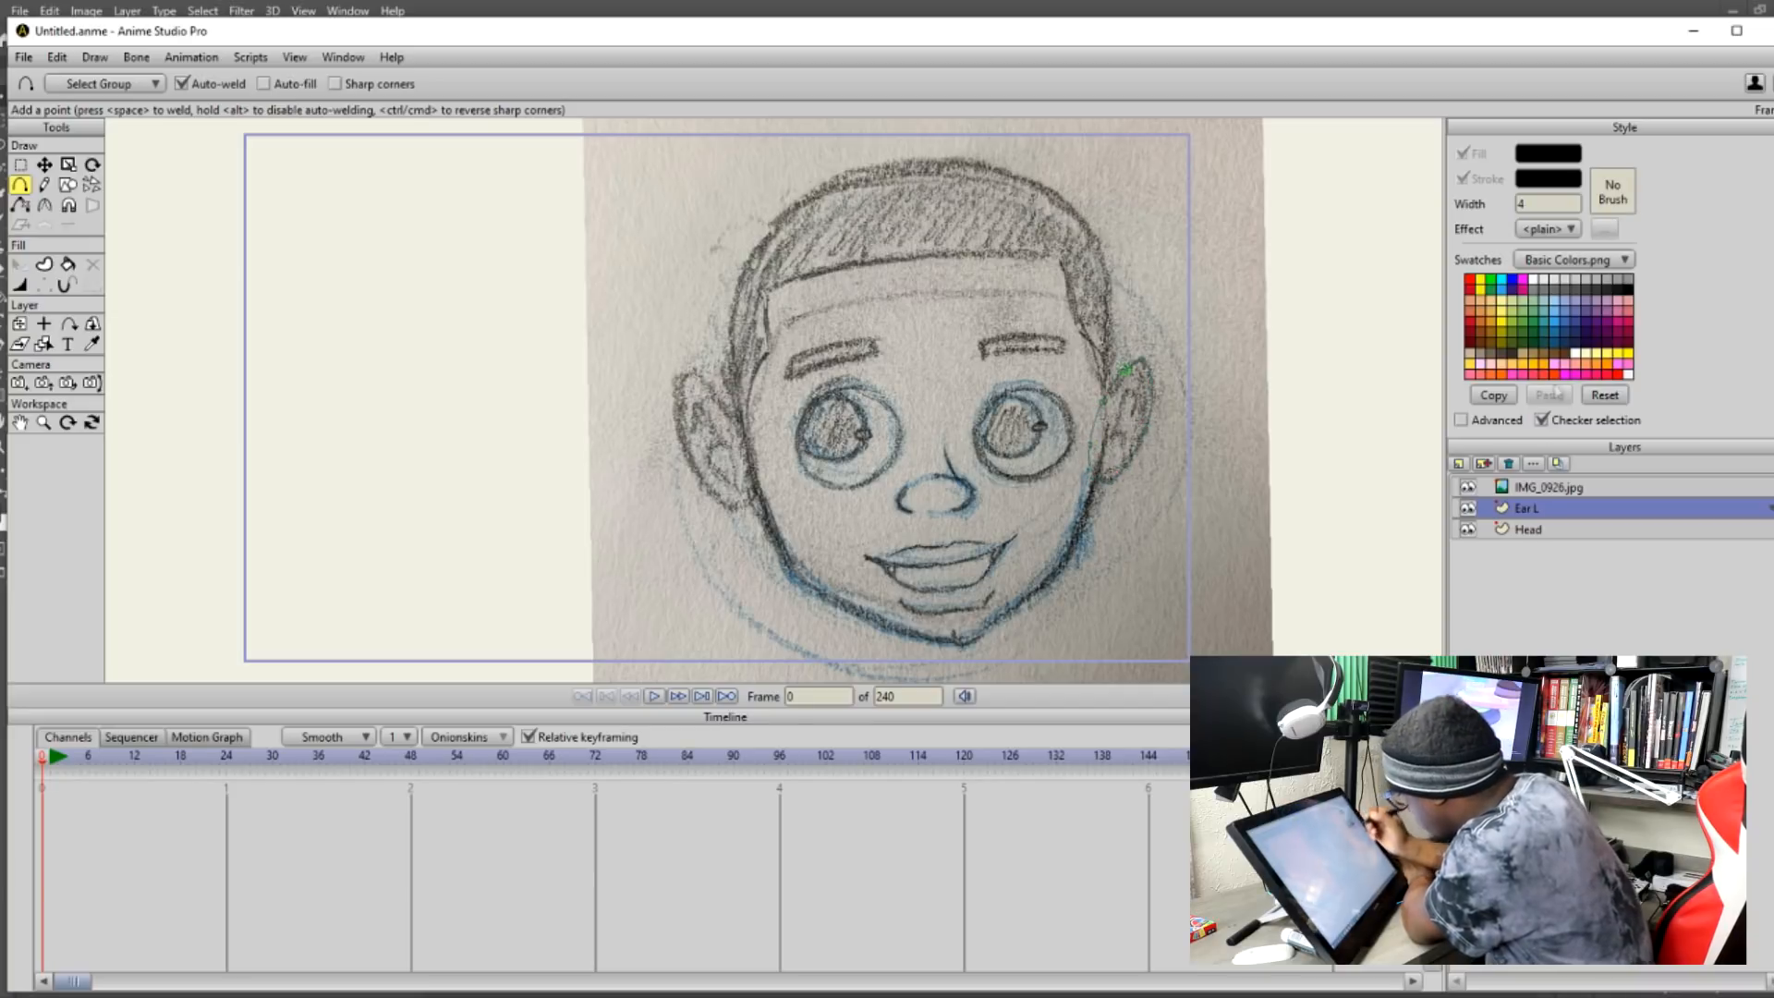
pyautogui.click(1467, 487)
pyautogui.click(68, 265)
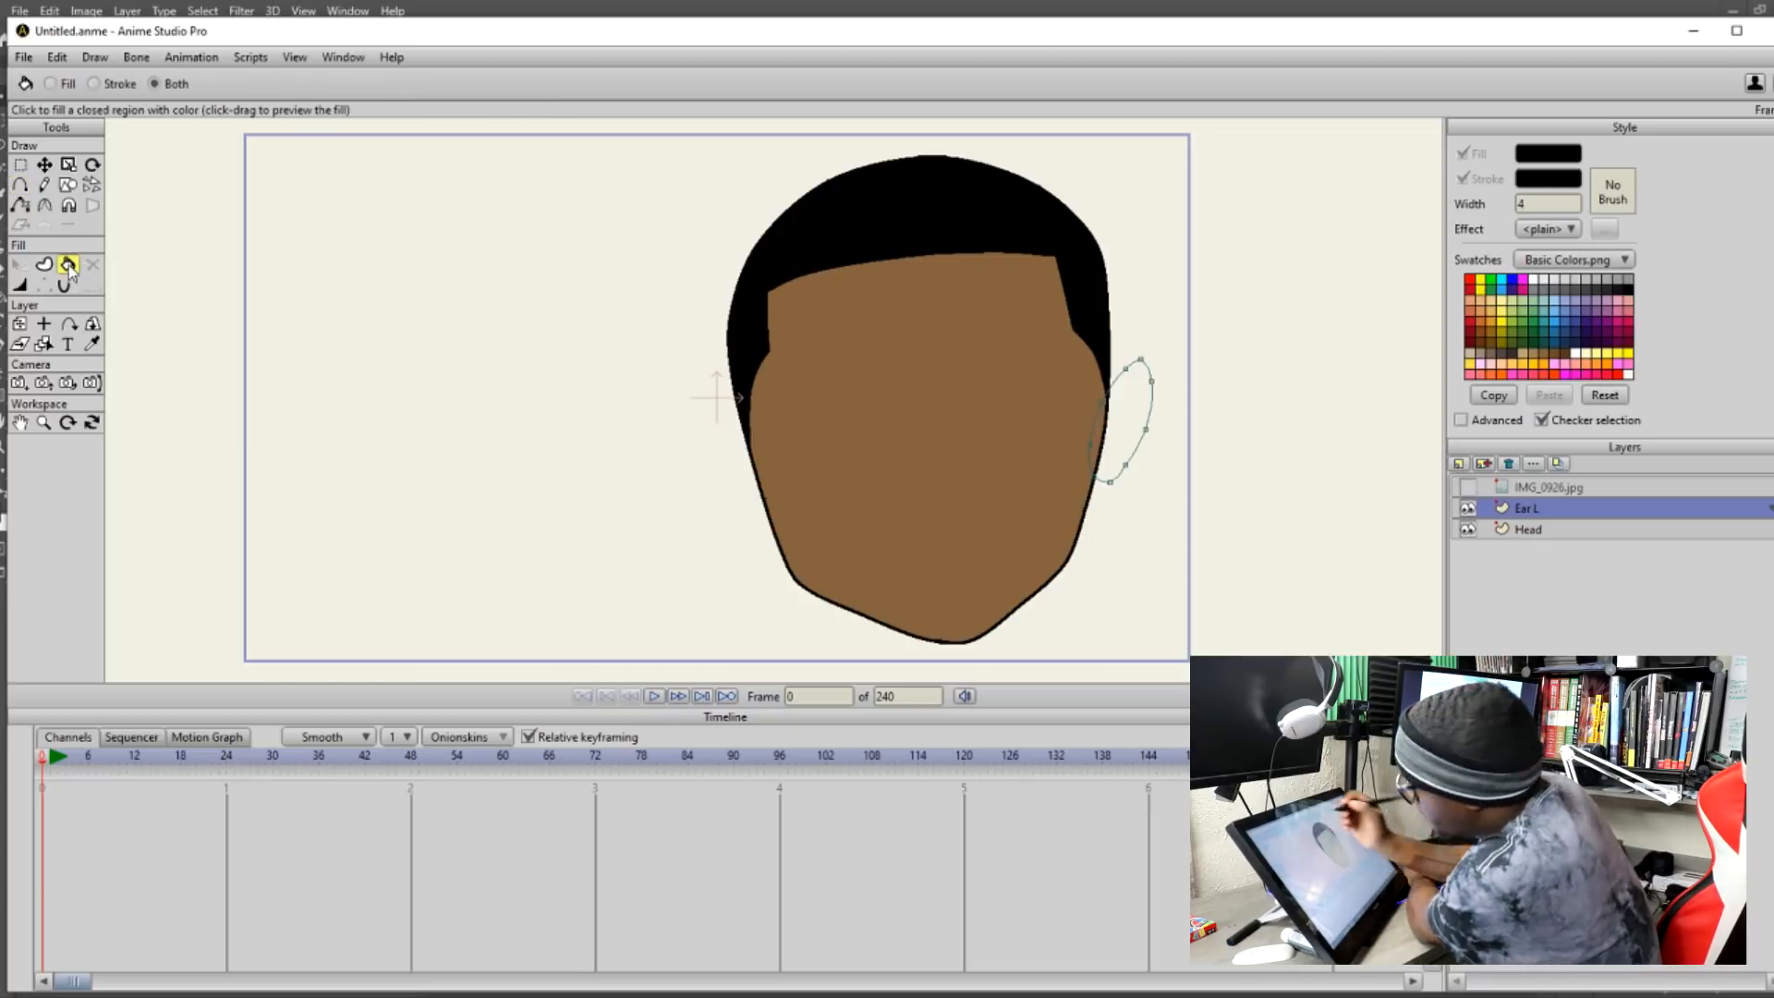
pyautogui.click(1113, 432)
pyautogui.moveTo(1526, 508); pyautogui.dragTo(1541, 534)
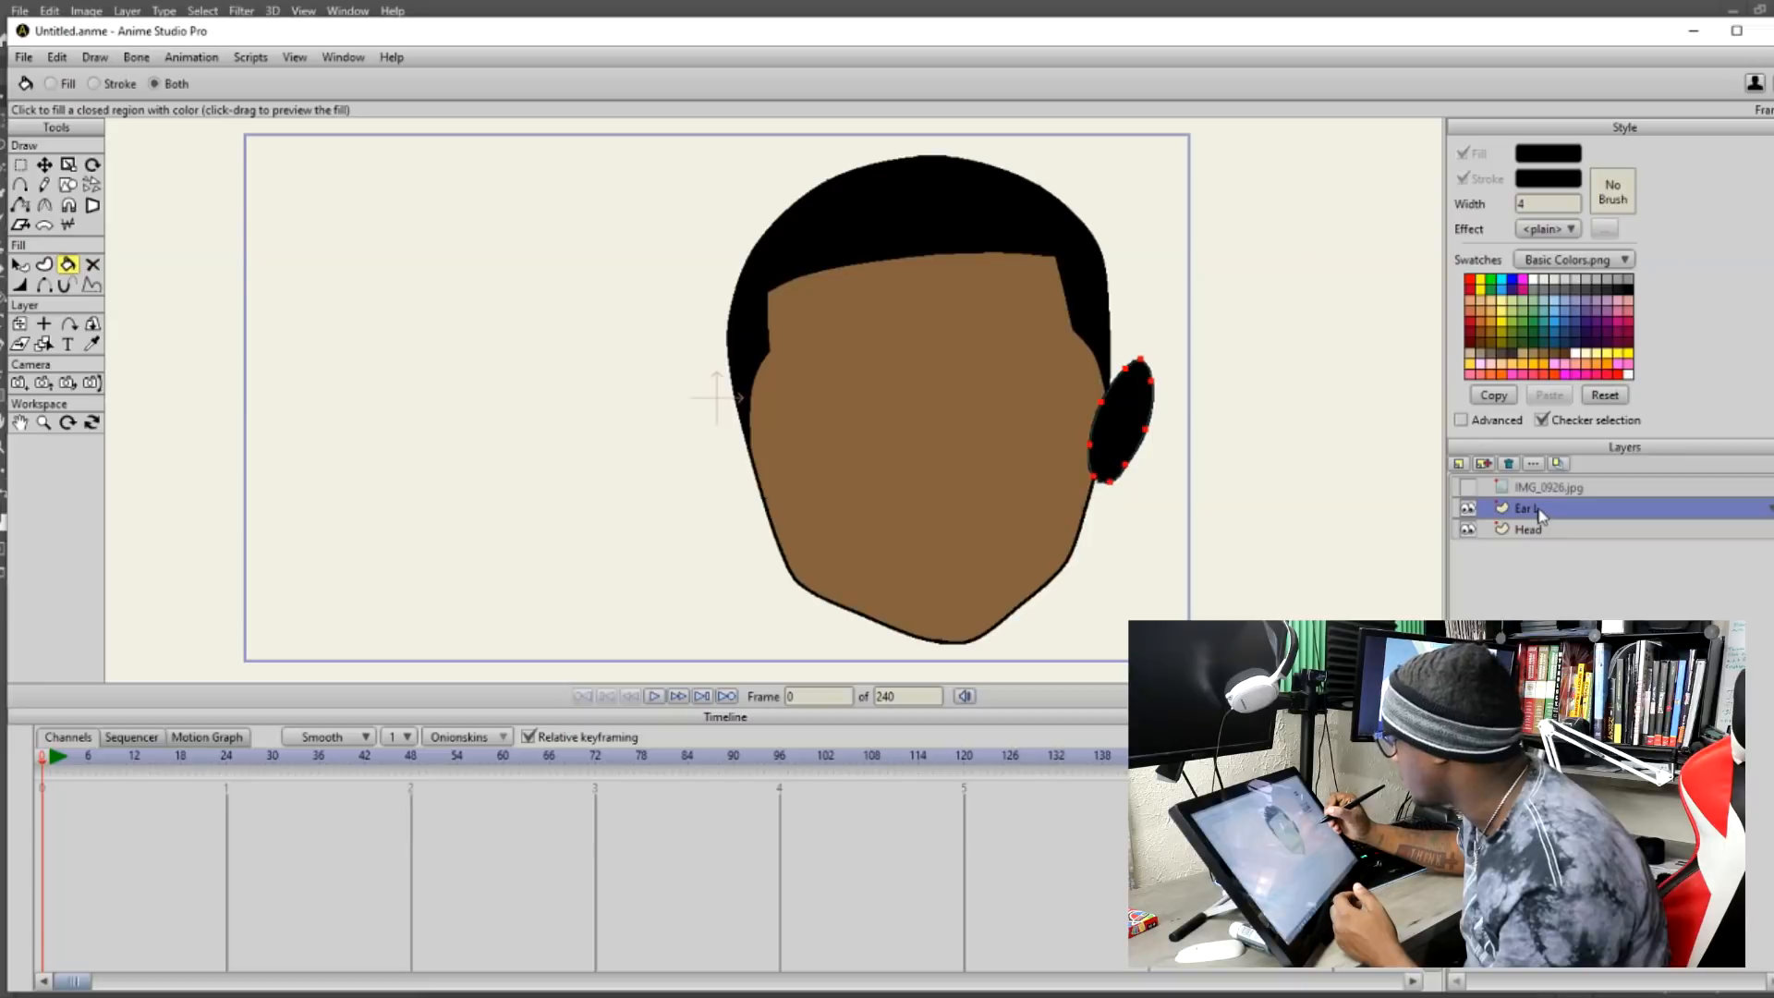
pyautogui.moveTo(1541, 514); pyautogui.dragTo(1513, 536)
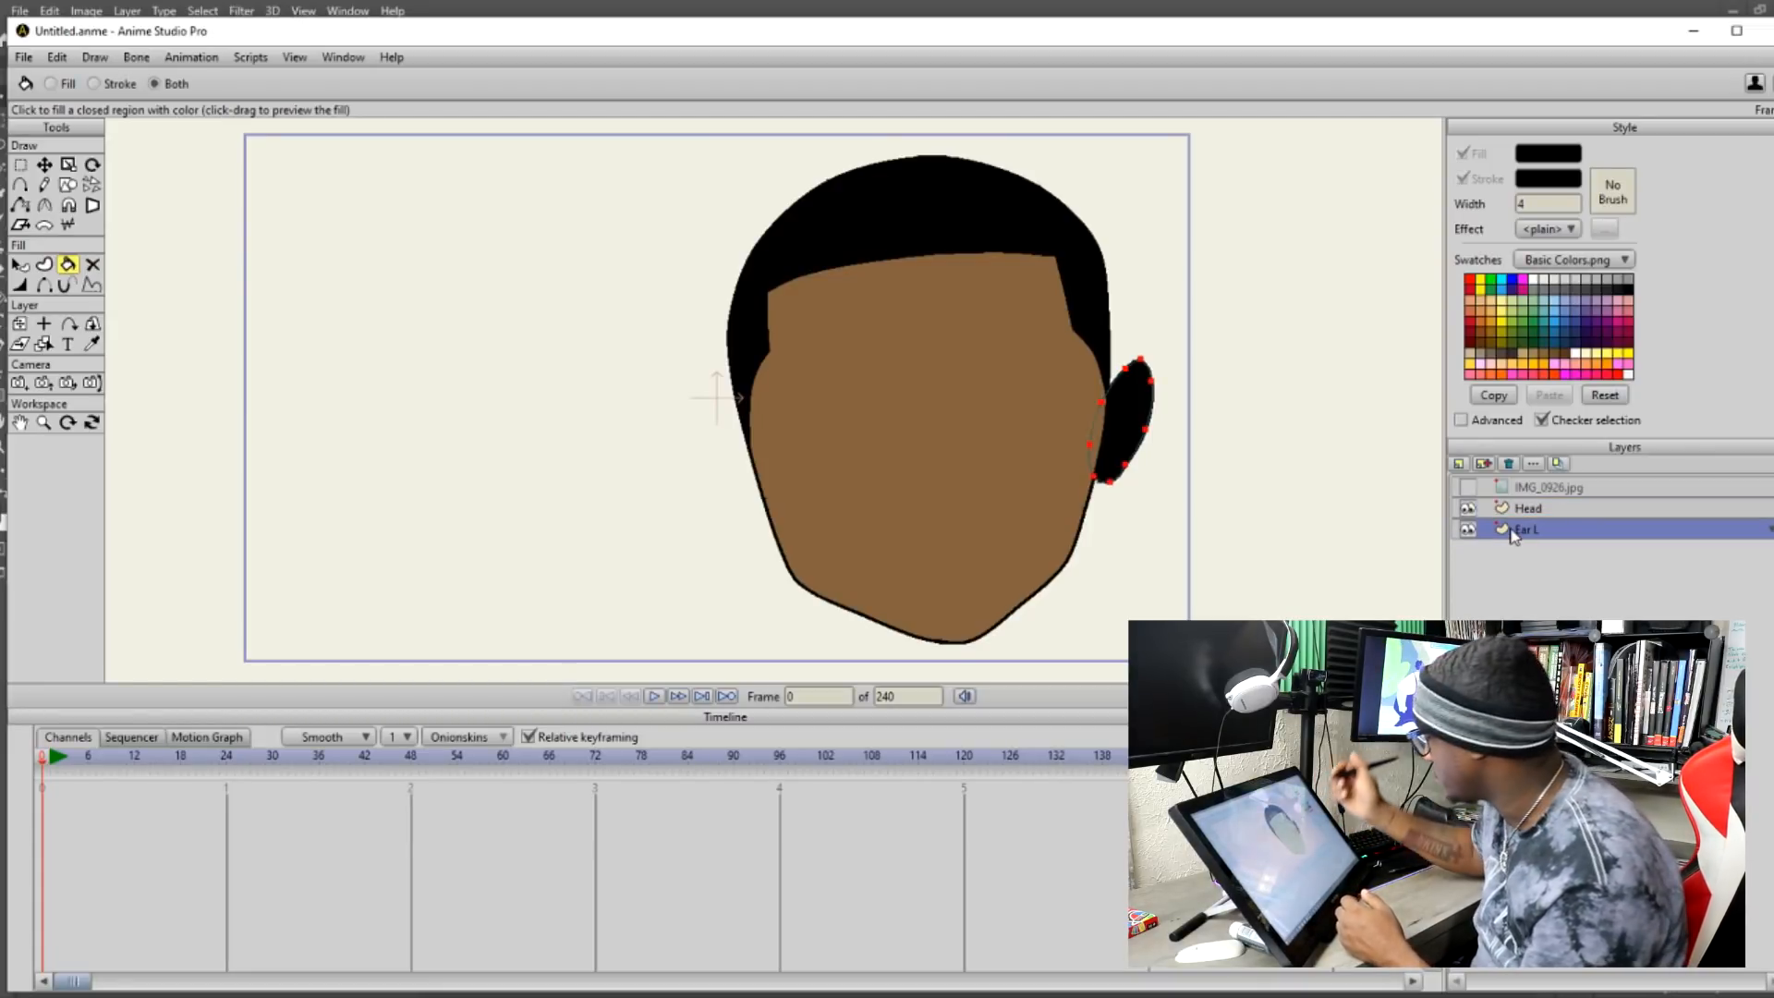
# Copy the face's skin colour onto the ear shape and darken its fill to 725436.
pyautogui.press('q')
pyautogui.click(1122, 422)
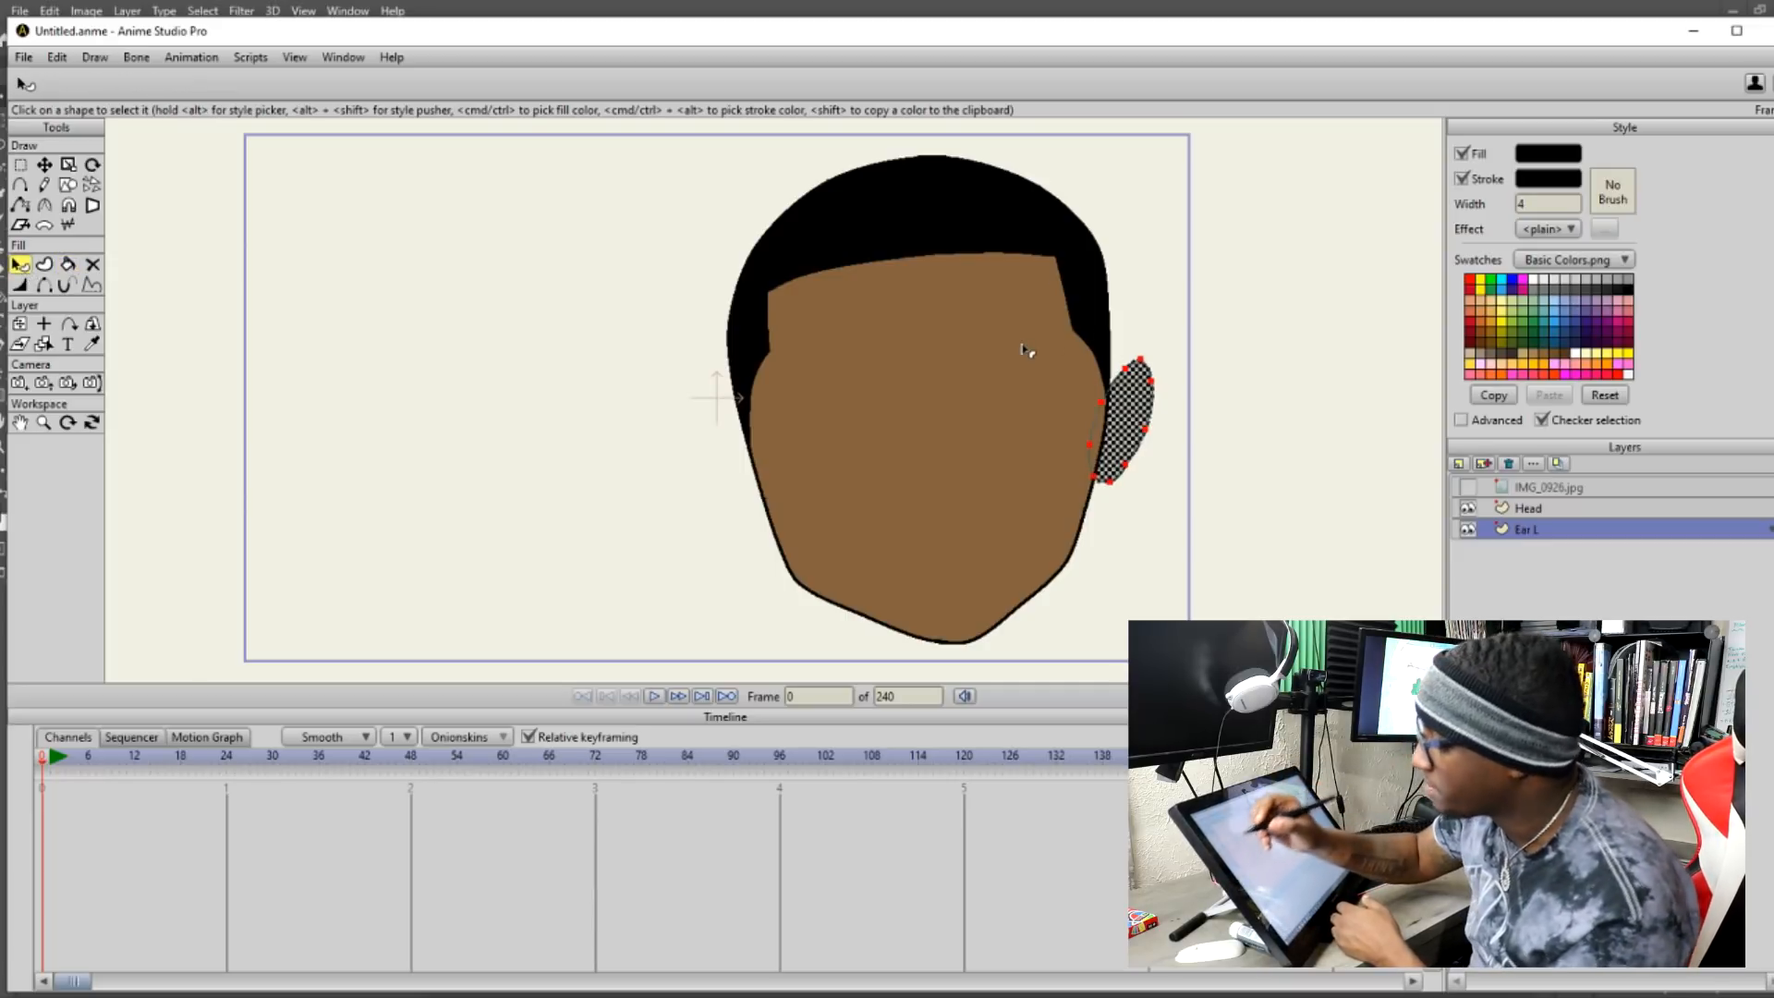
pyautogui.click(91, 344)
pyautogui.click(1028, 368)
pyautogui.click(1543, 161)
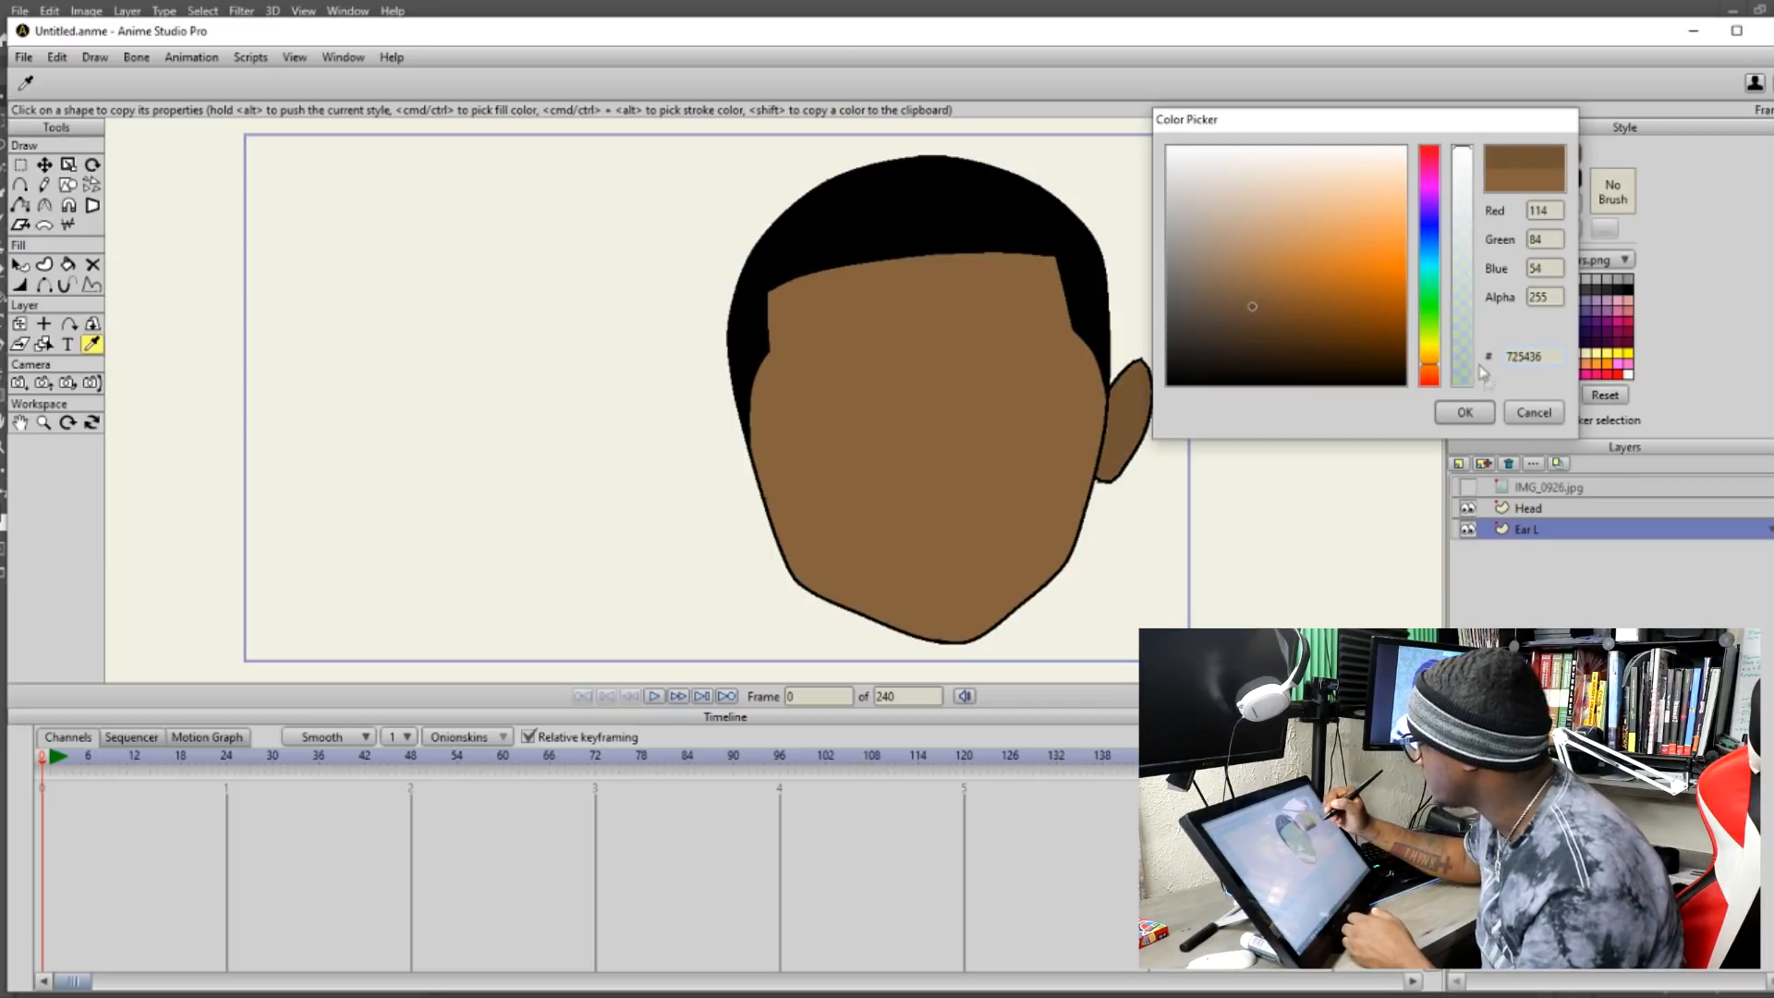
pyautogui.click(1484, 418)
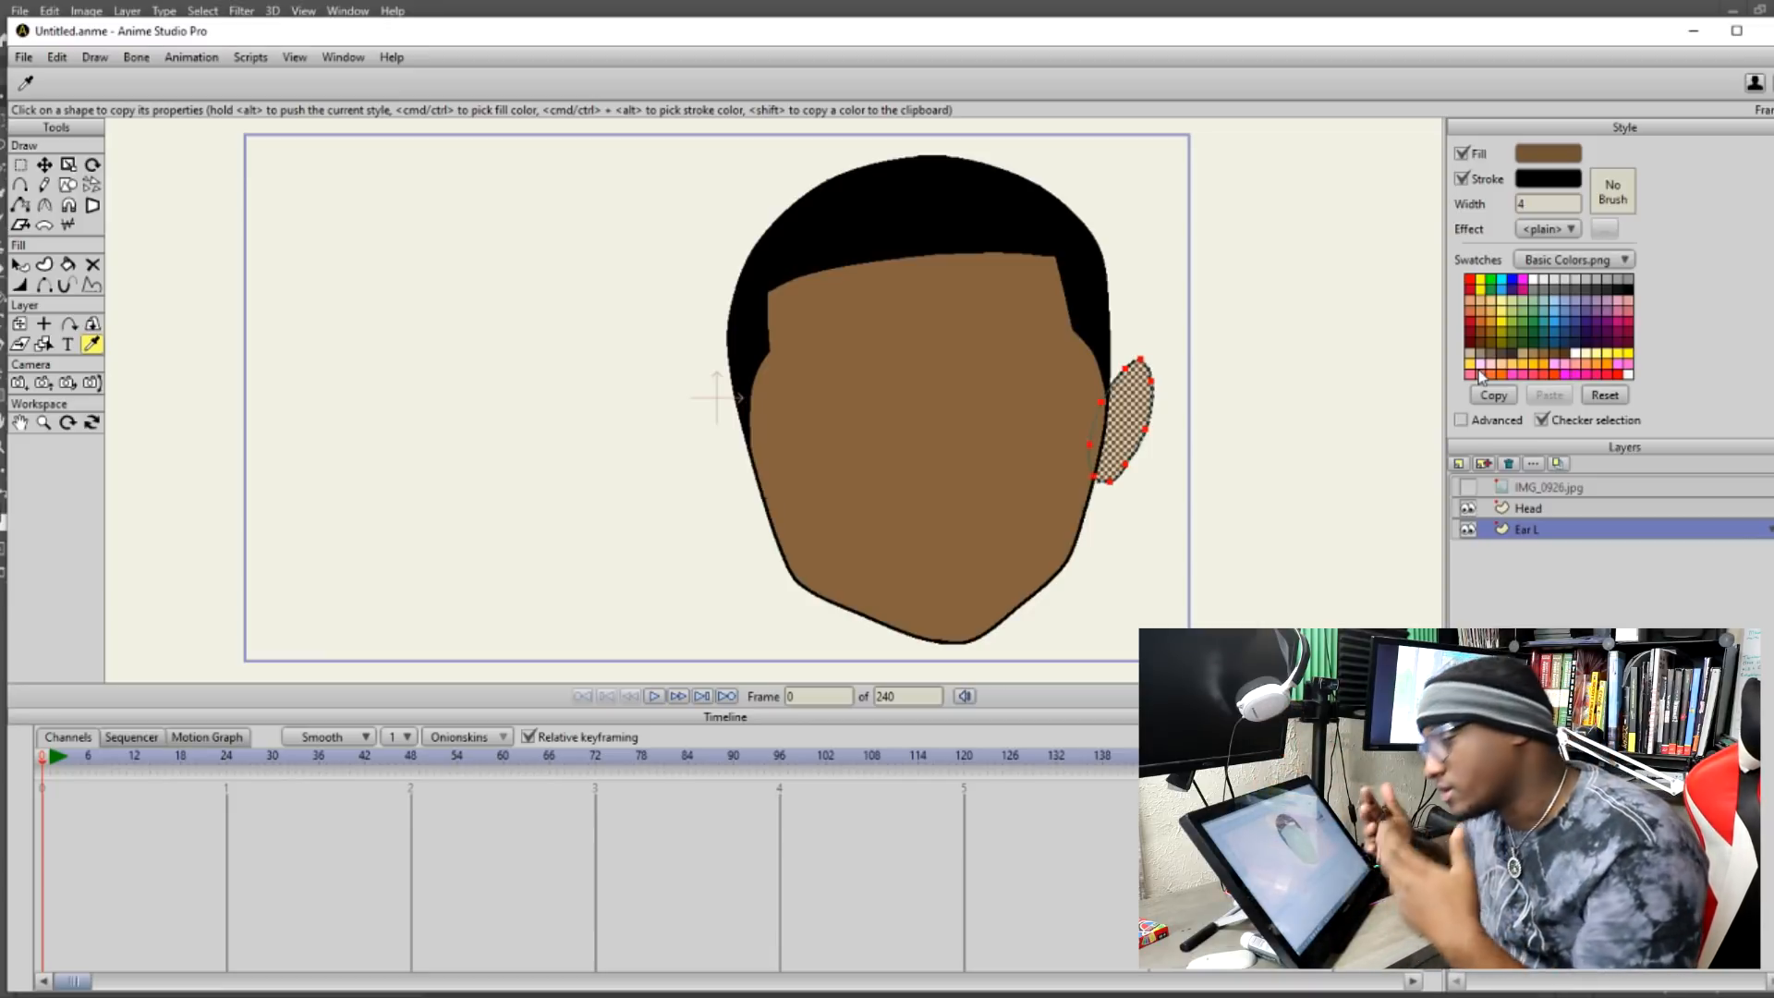
# Draw the inner fold lines of the left ear freehand on the Ear L layer, following the reference sketch.
pyautogui.click(45, 165)
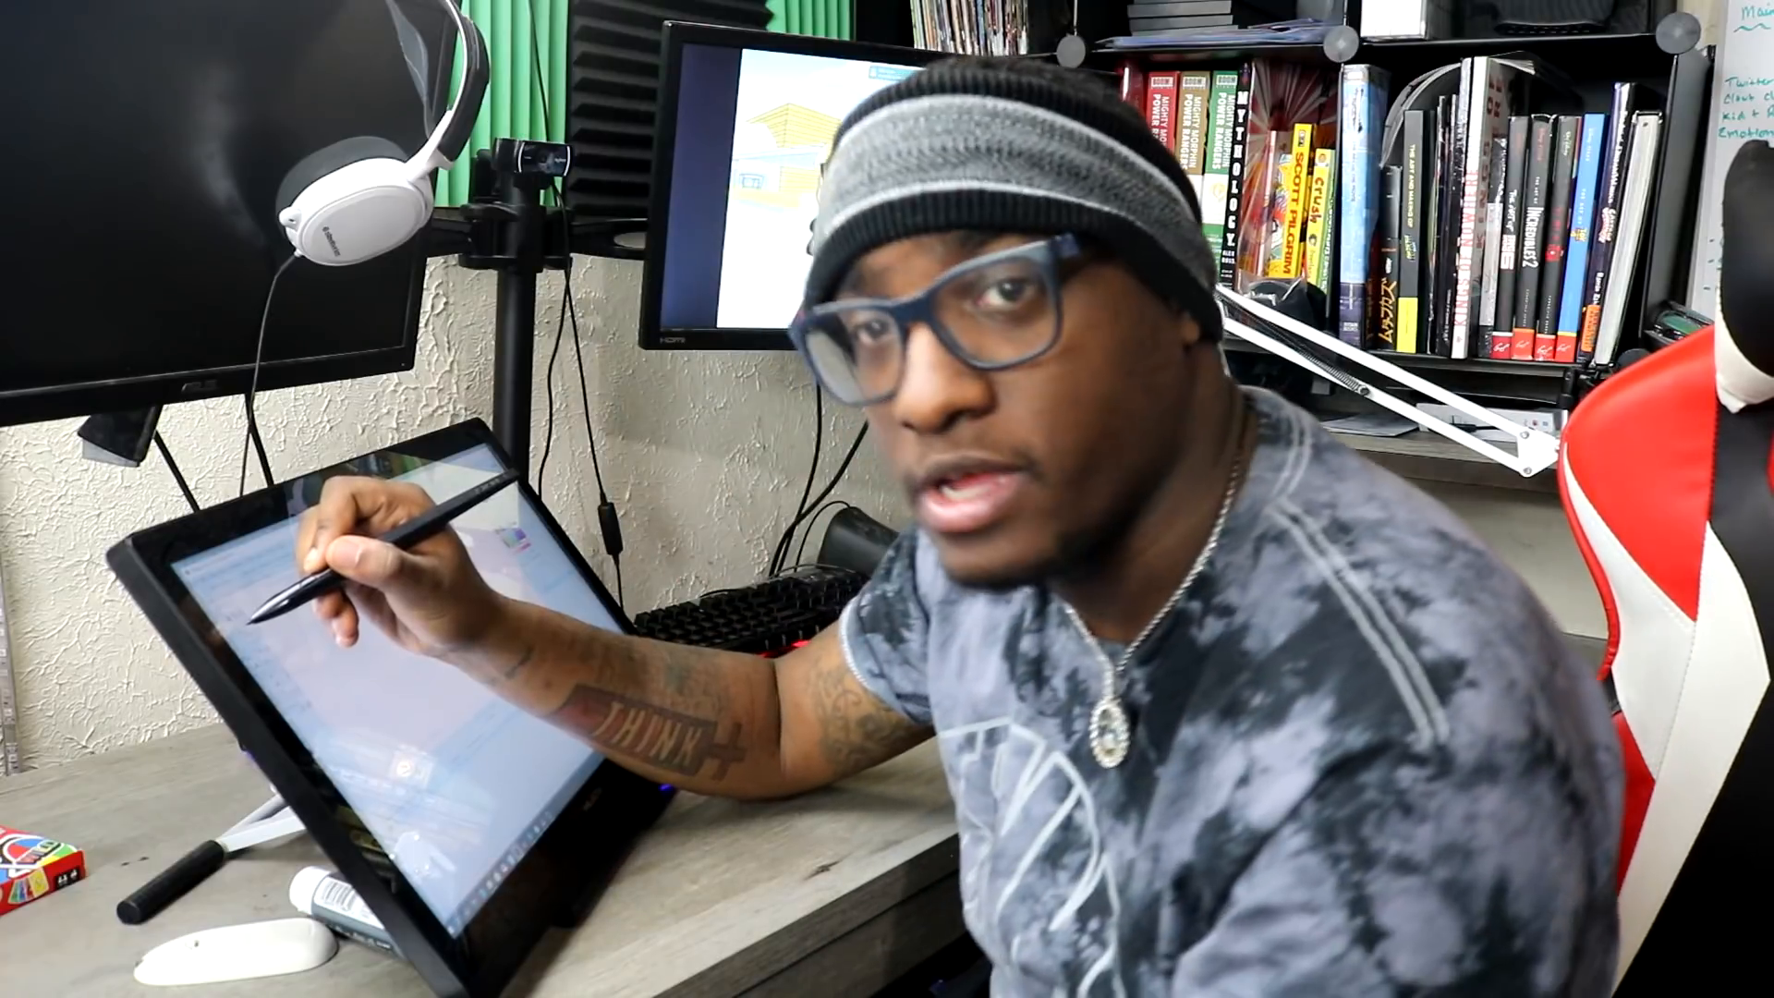
pyautogui.click(44, 185)
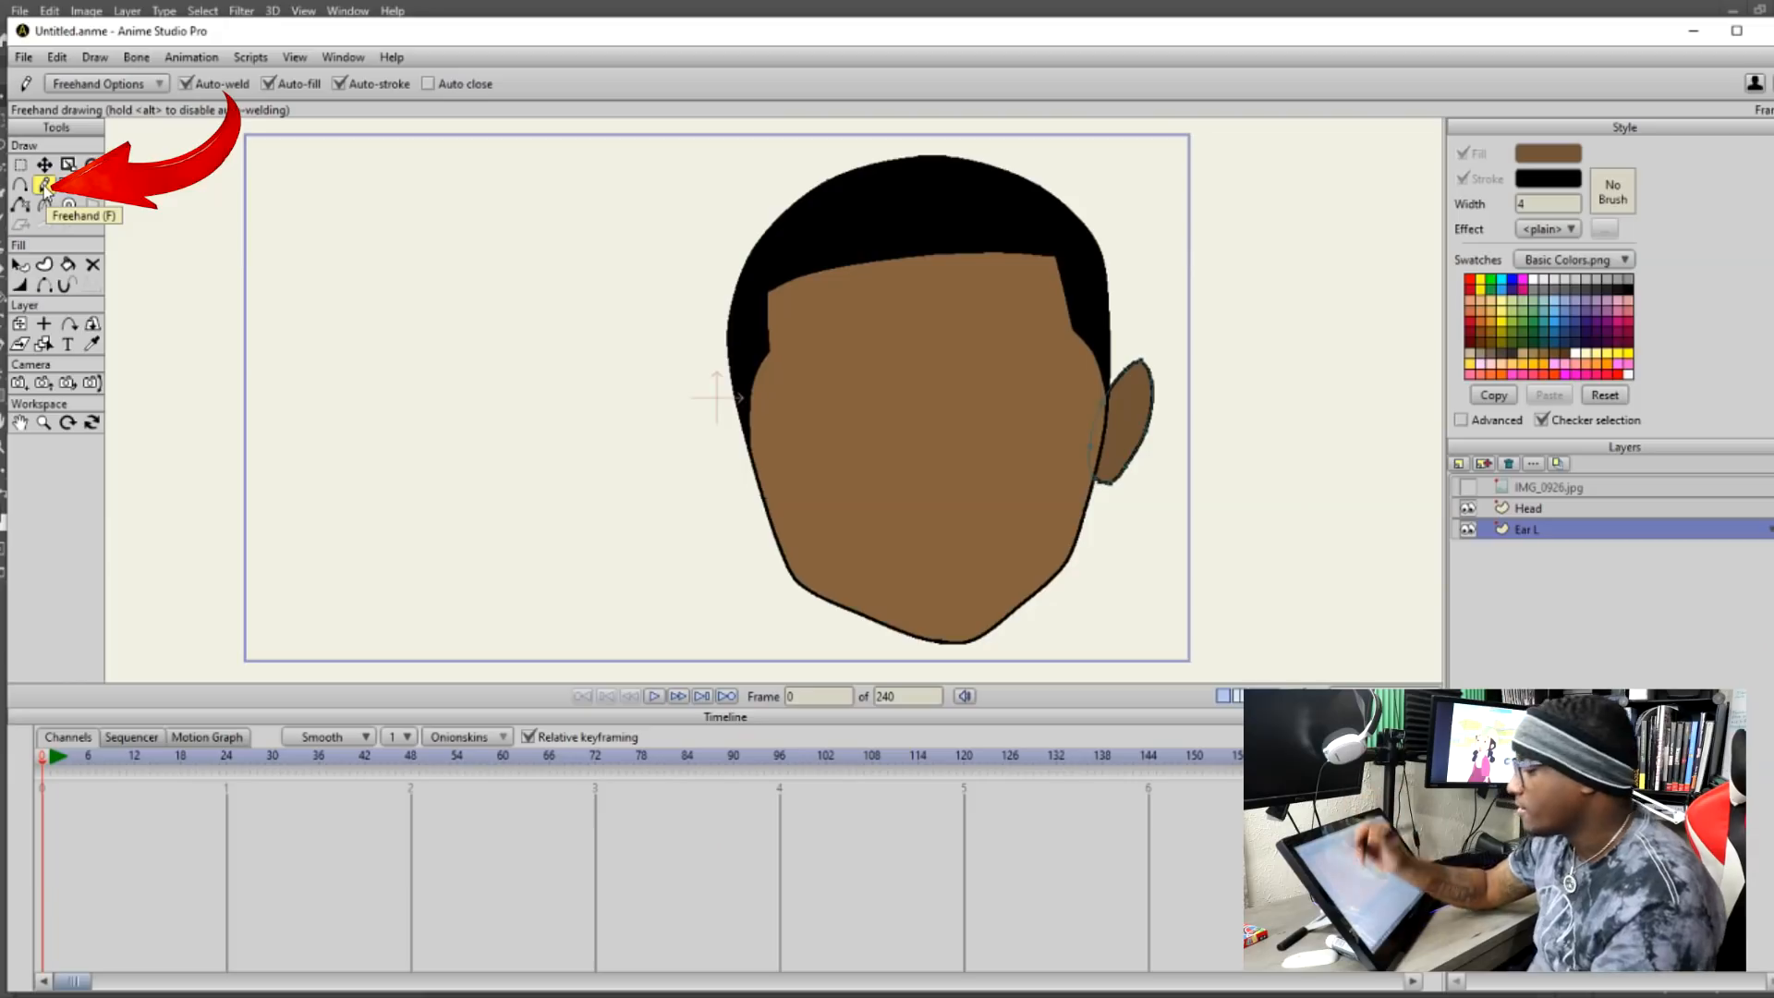
pyautogui.click(44, 422)
pyautogui.moveTo(1007, 517); pyautogui.dragTo(1176, 459)
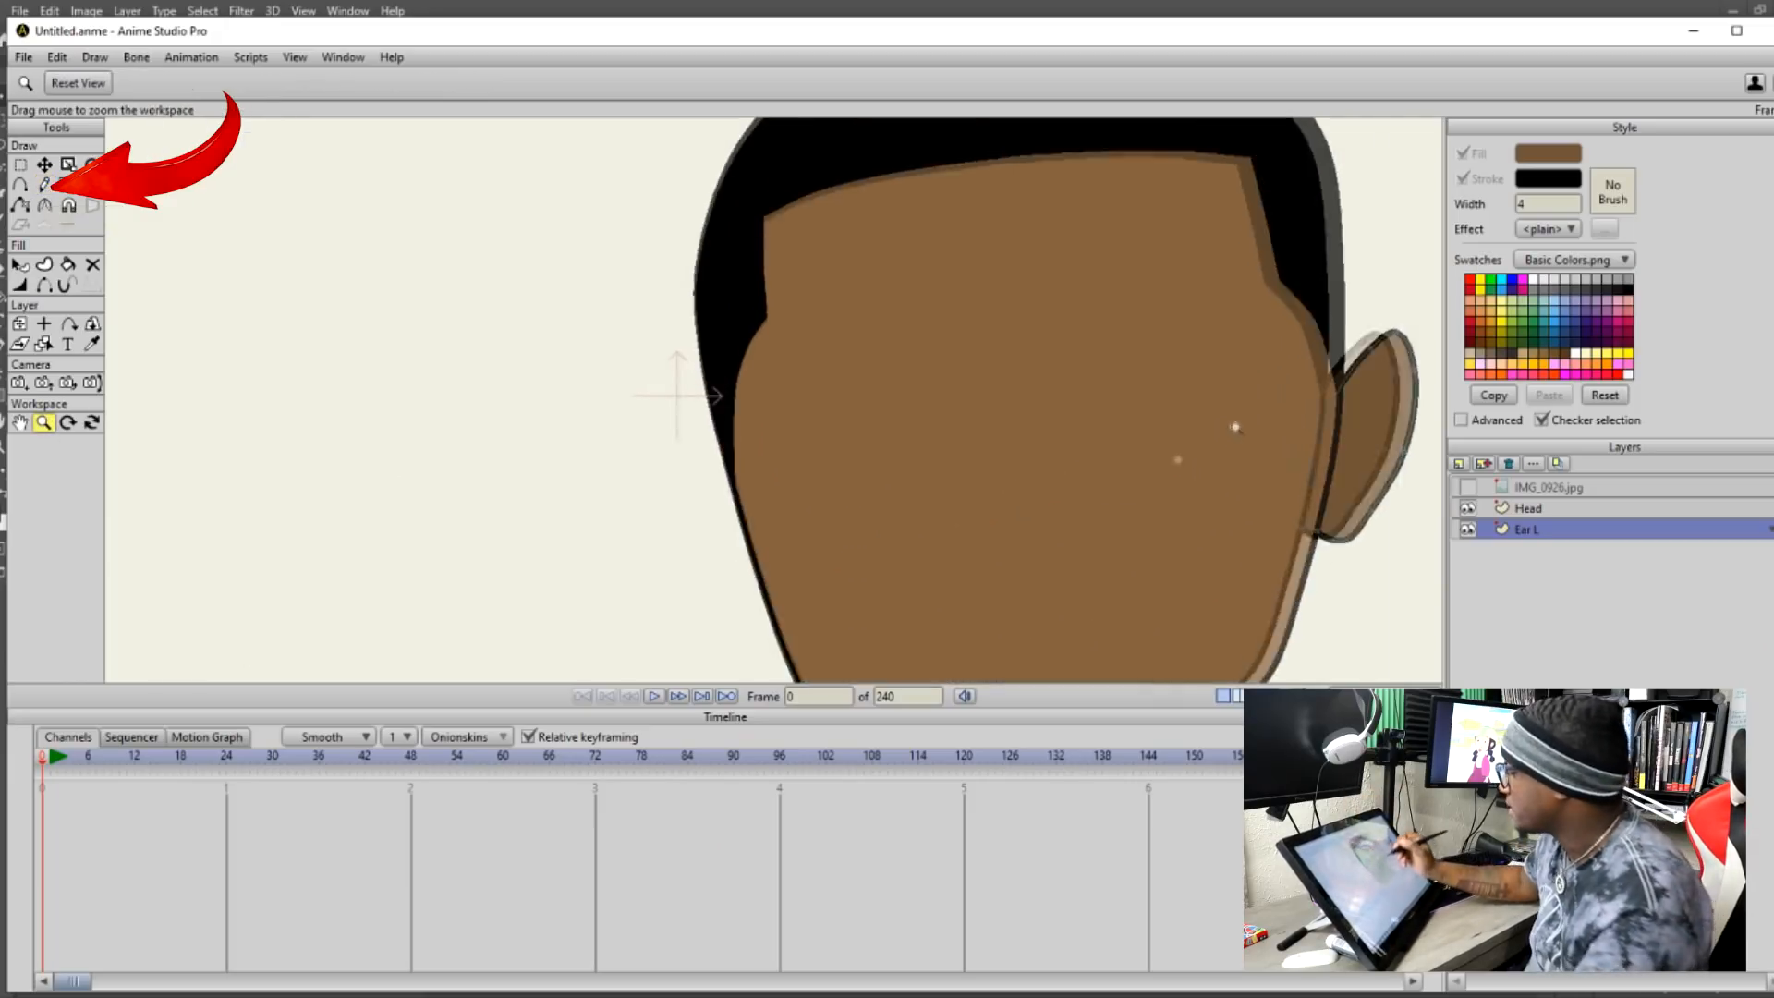
pyautogui.moveTo(1053, 352); pyautogui.dragTo(820, 324)
pyautogui.moveTo(1163, 495); pyautogui.dragTo(878, 423)
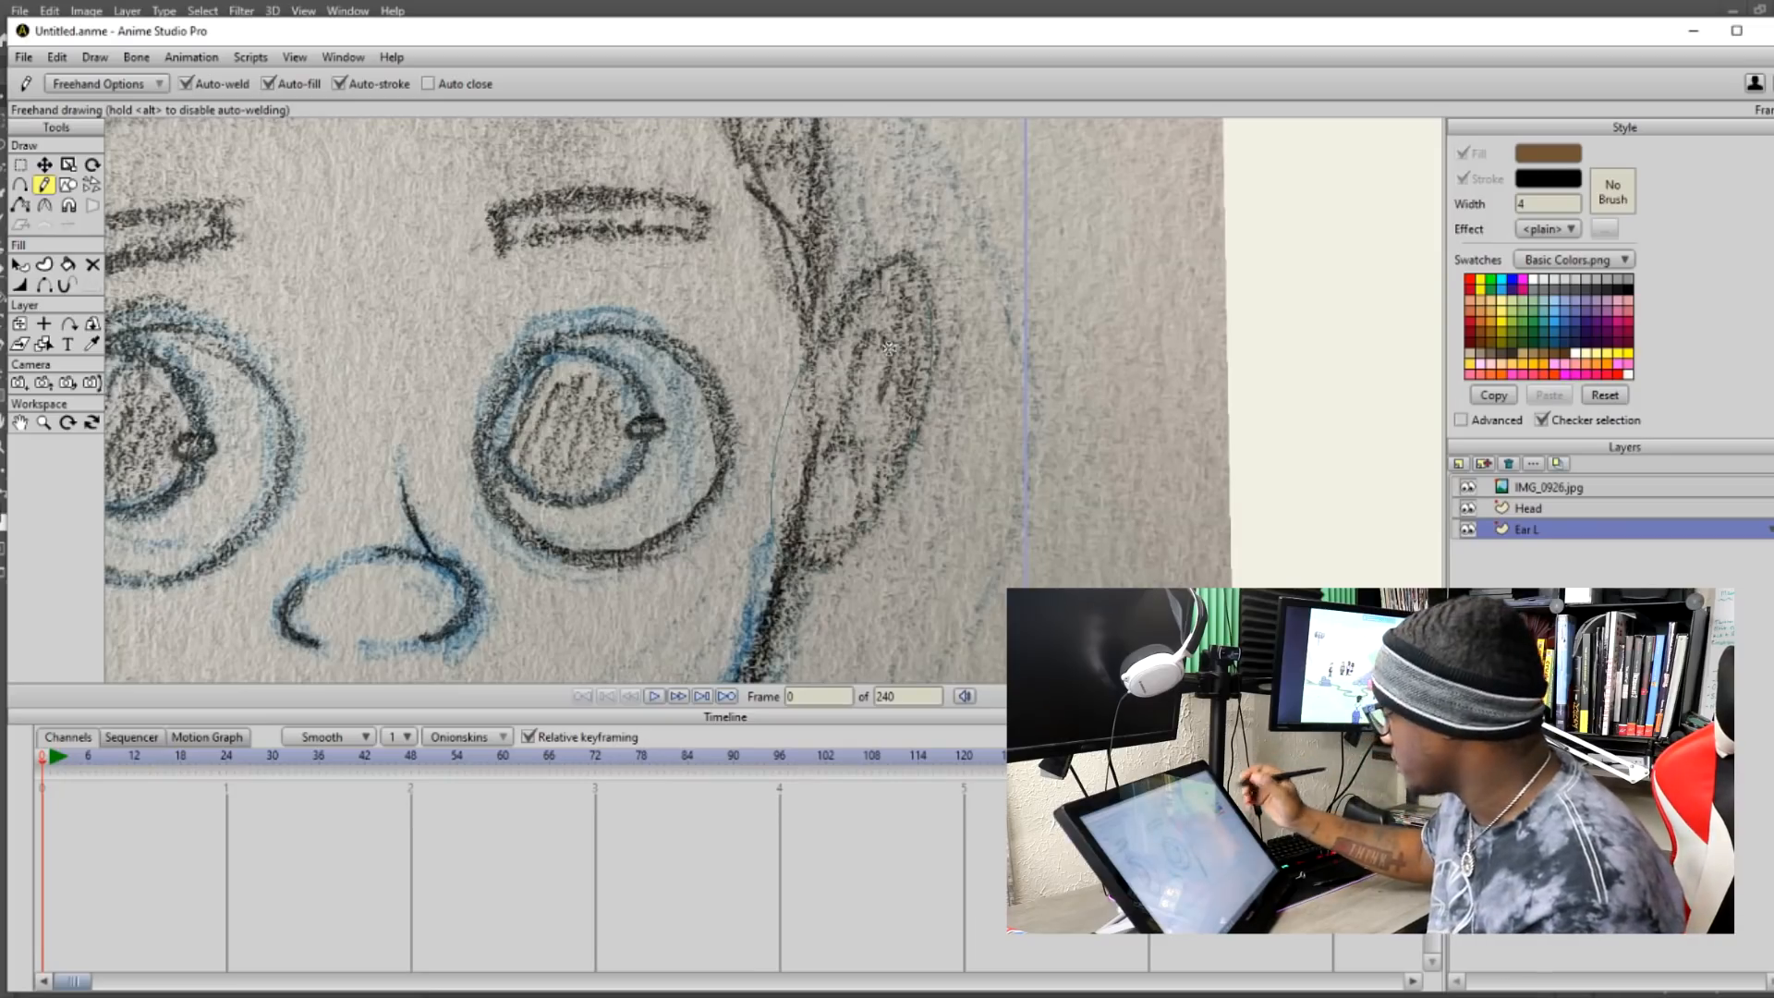
pyautogui.click(1468, 487)
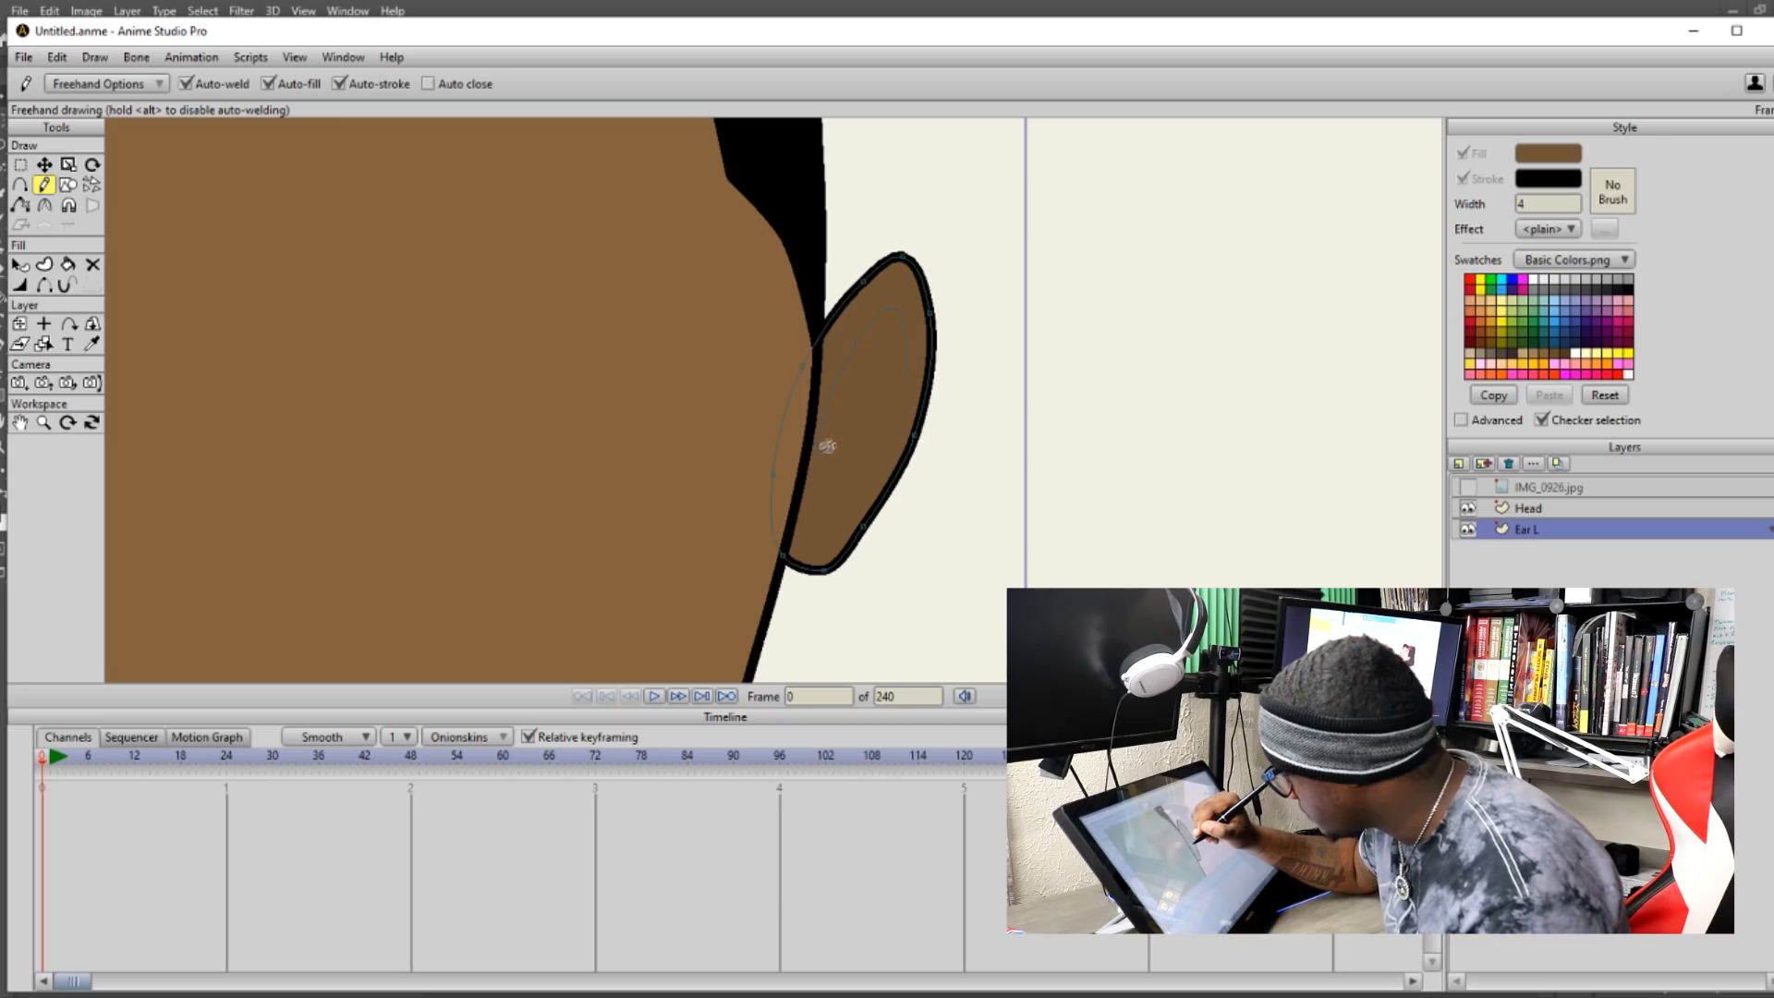
pyautogui.moveTo(887, 324); pyautogui.dragTo(836, 540)
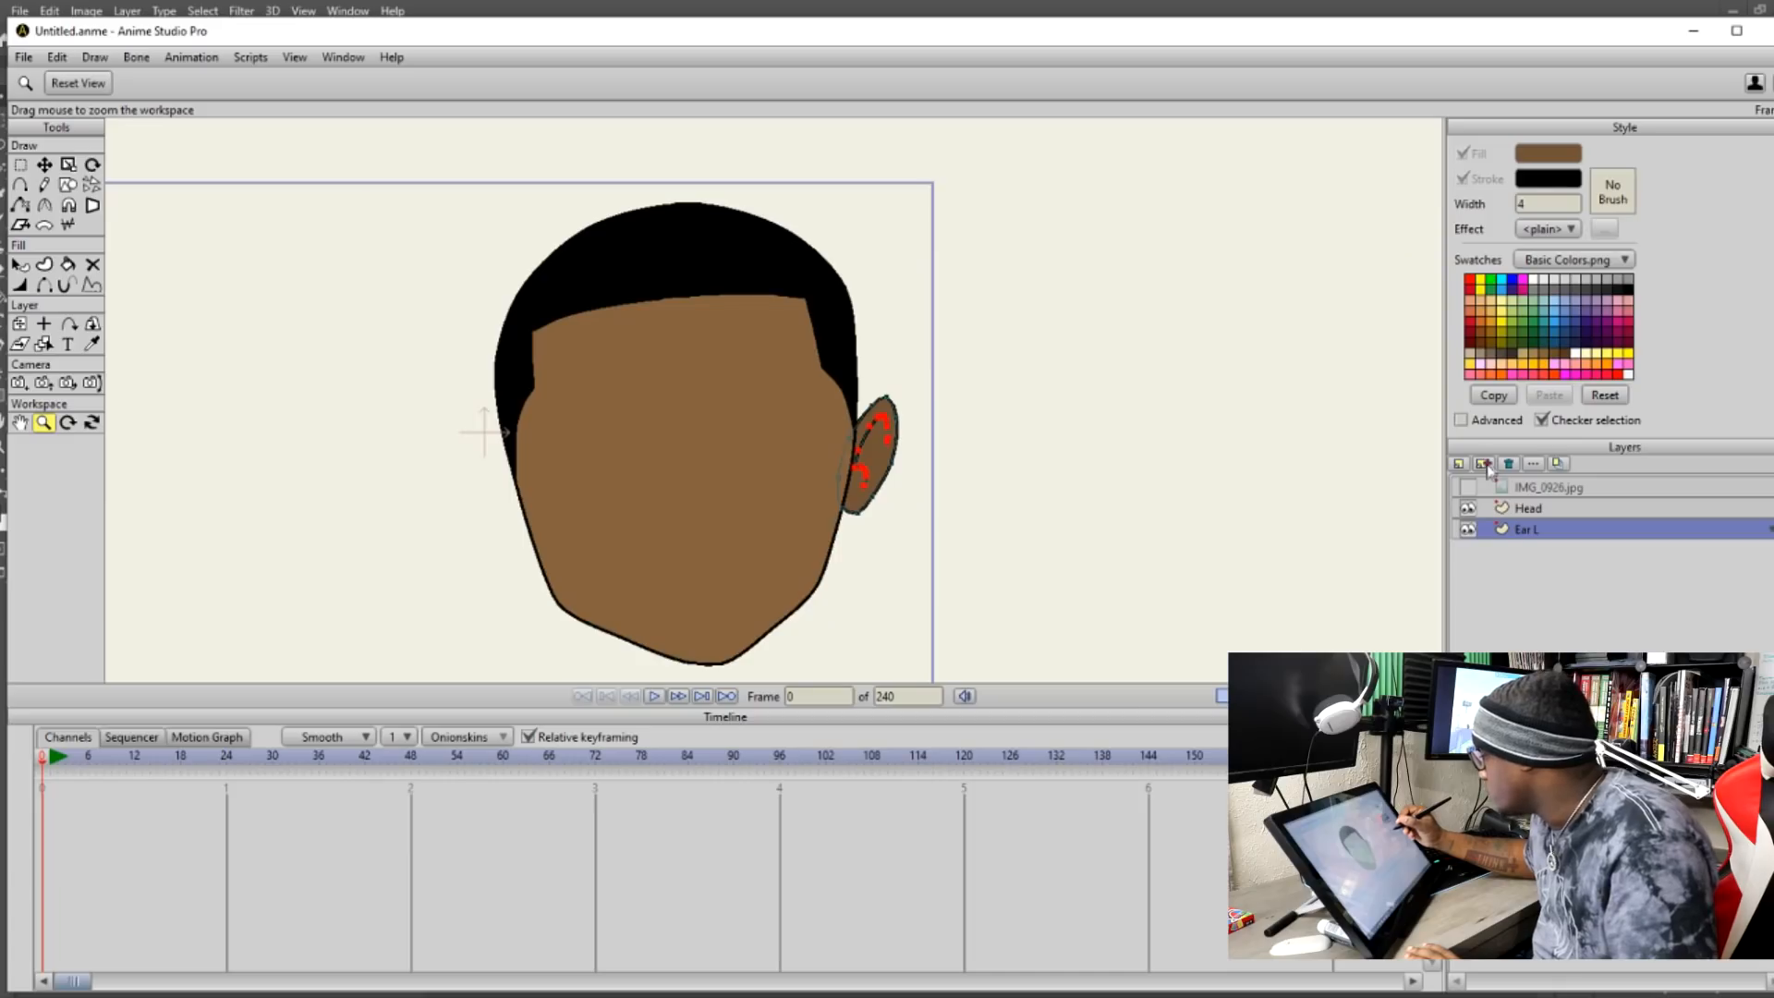
# Duplicate the Ear L layer and name the copy Ear R.
pyautogui.doubleClick(1531, 526)
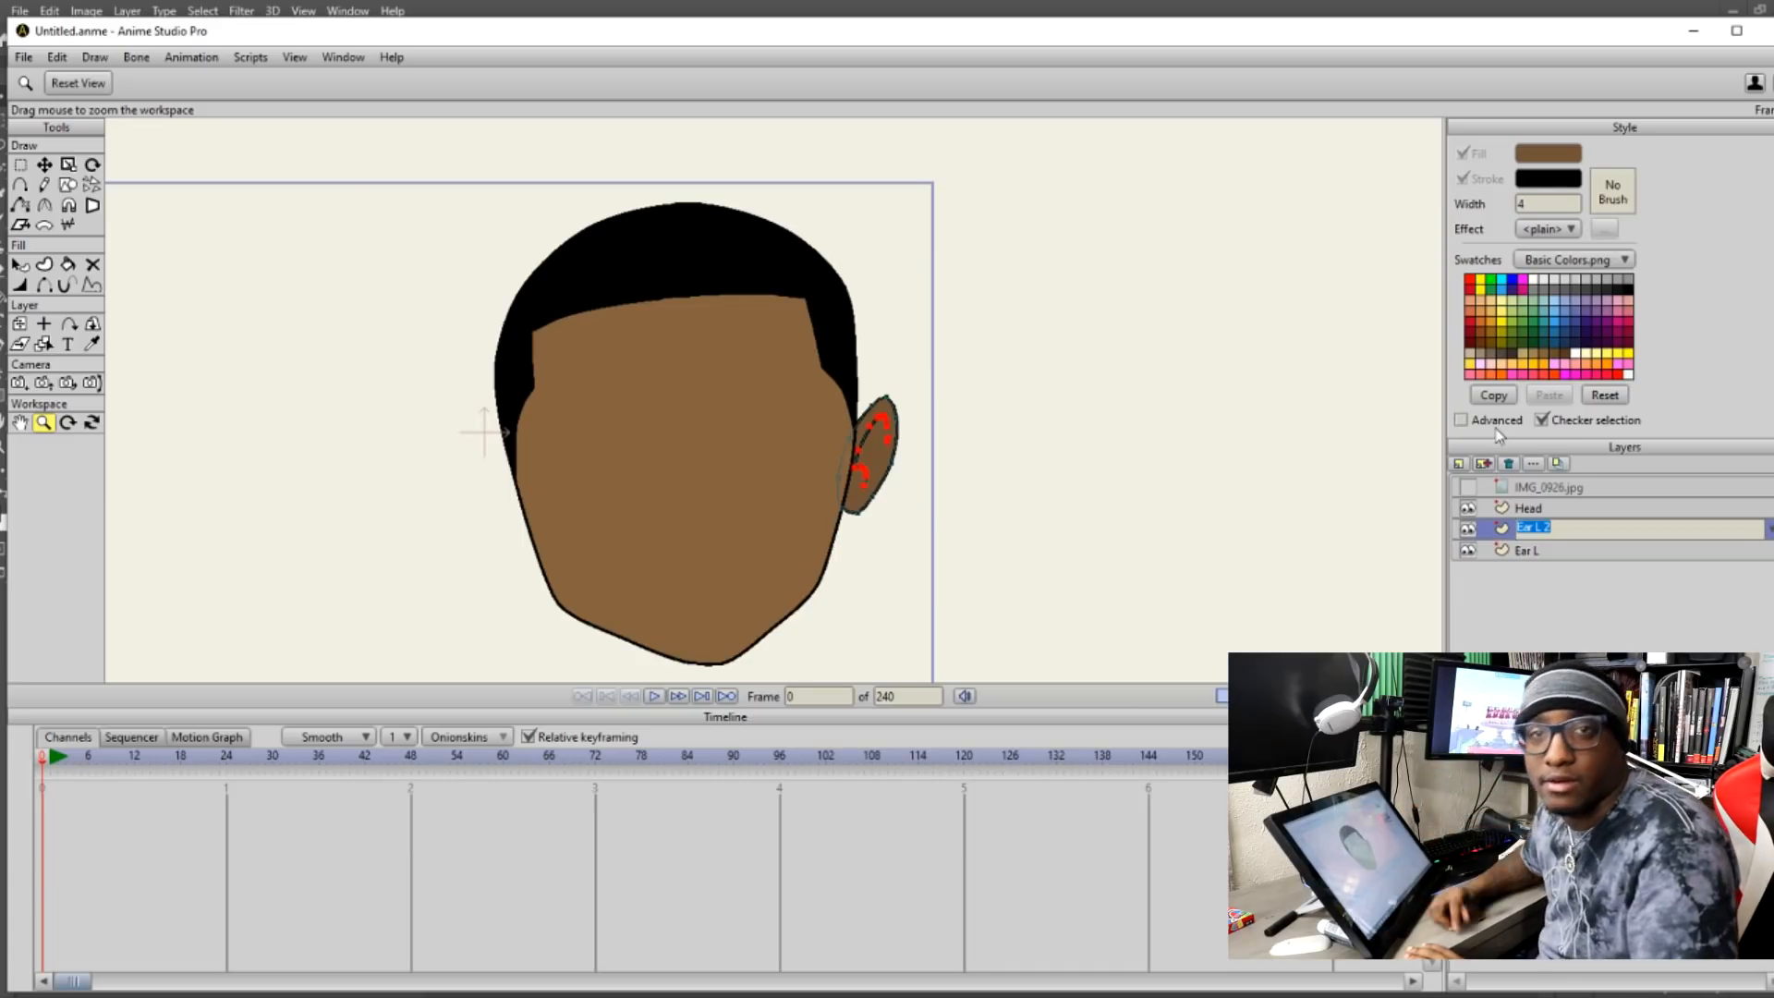
pyautogui.click(1561, 528)
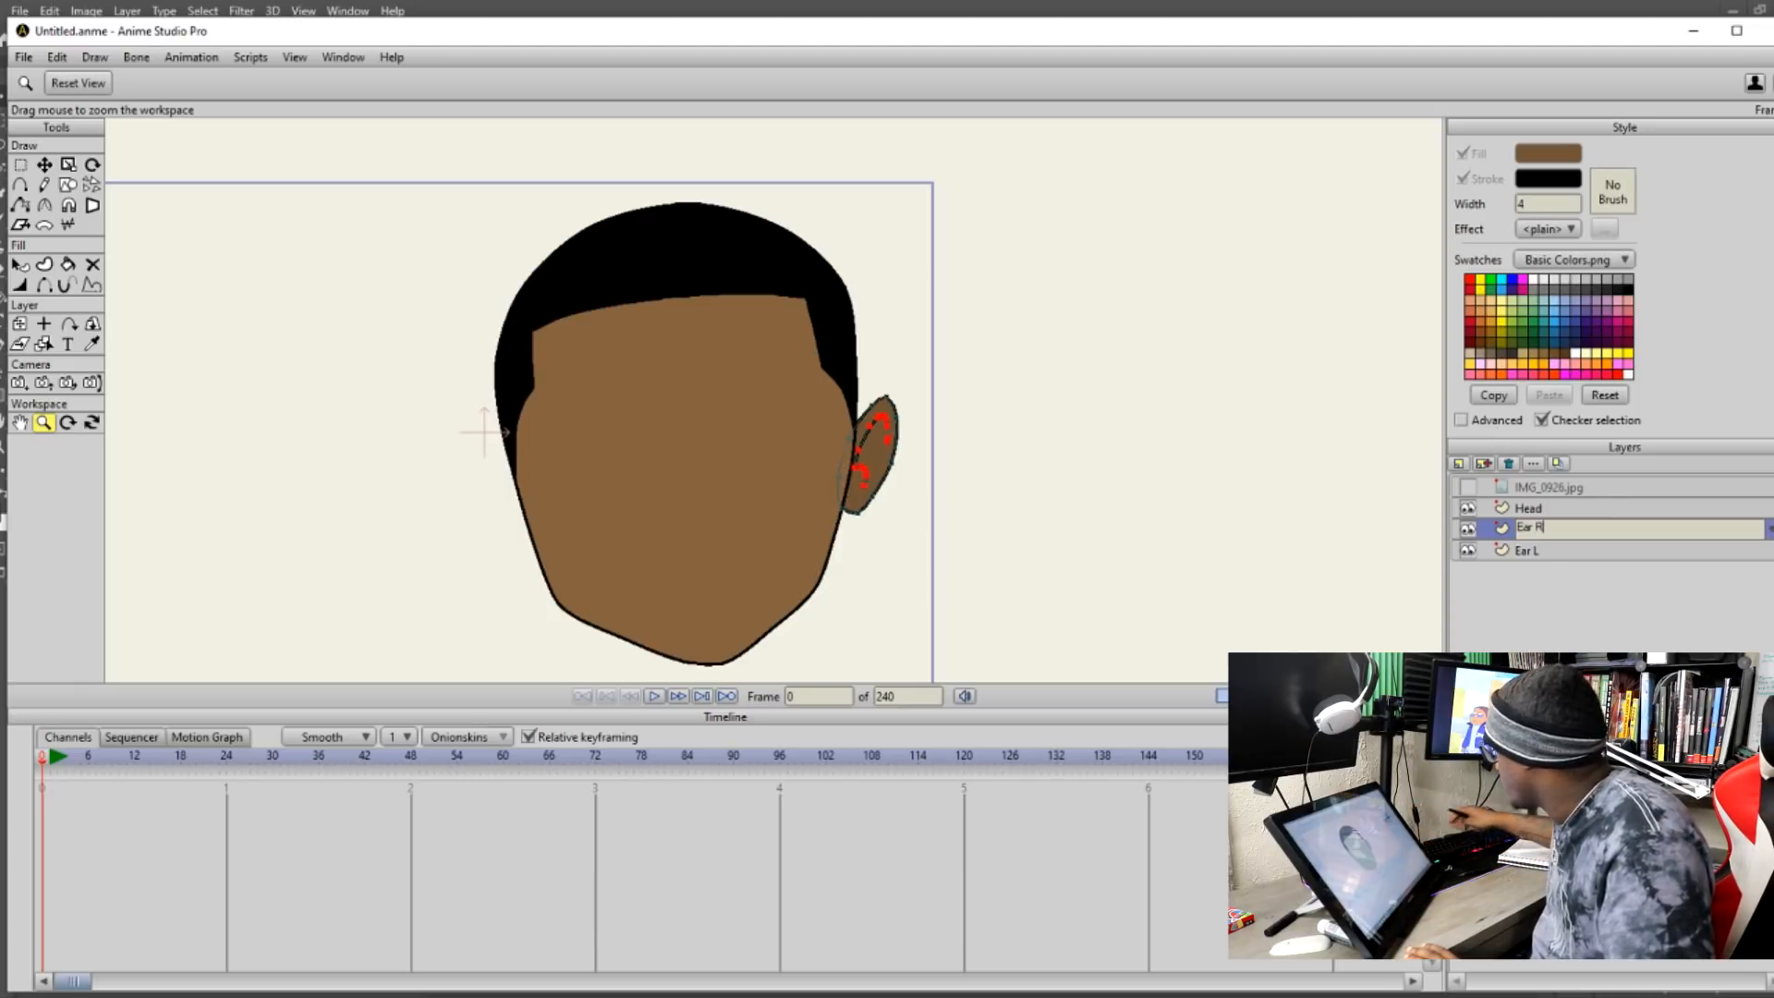
pyautogui.press('Return')
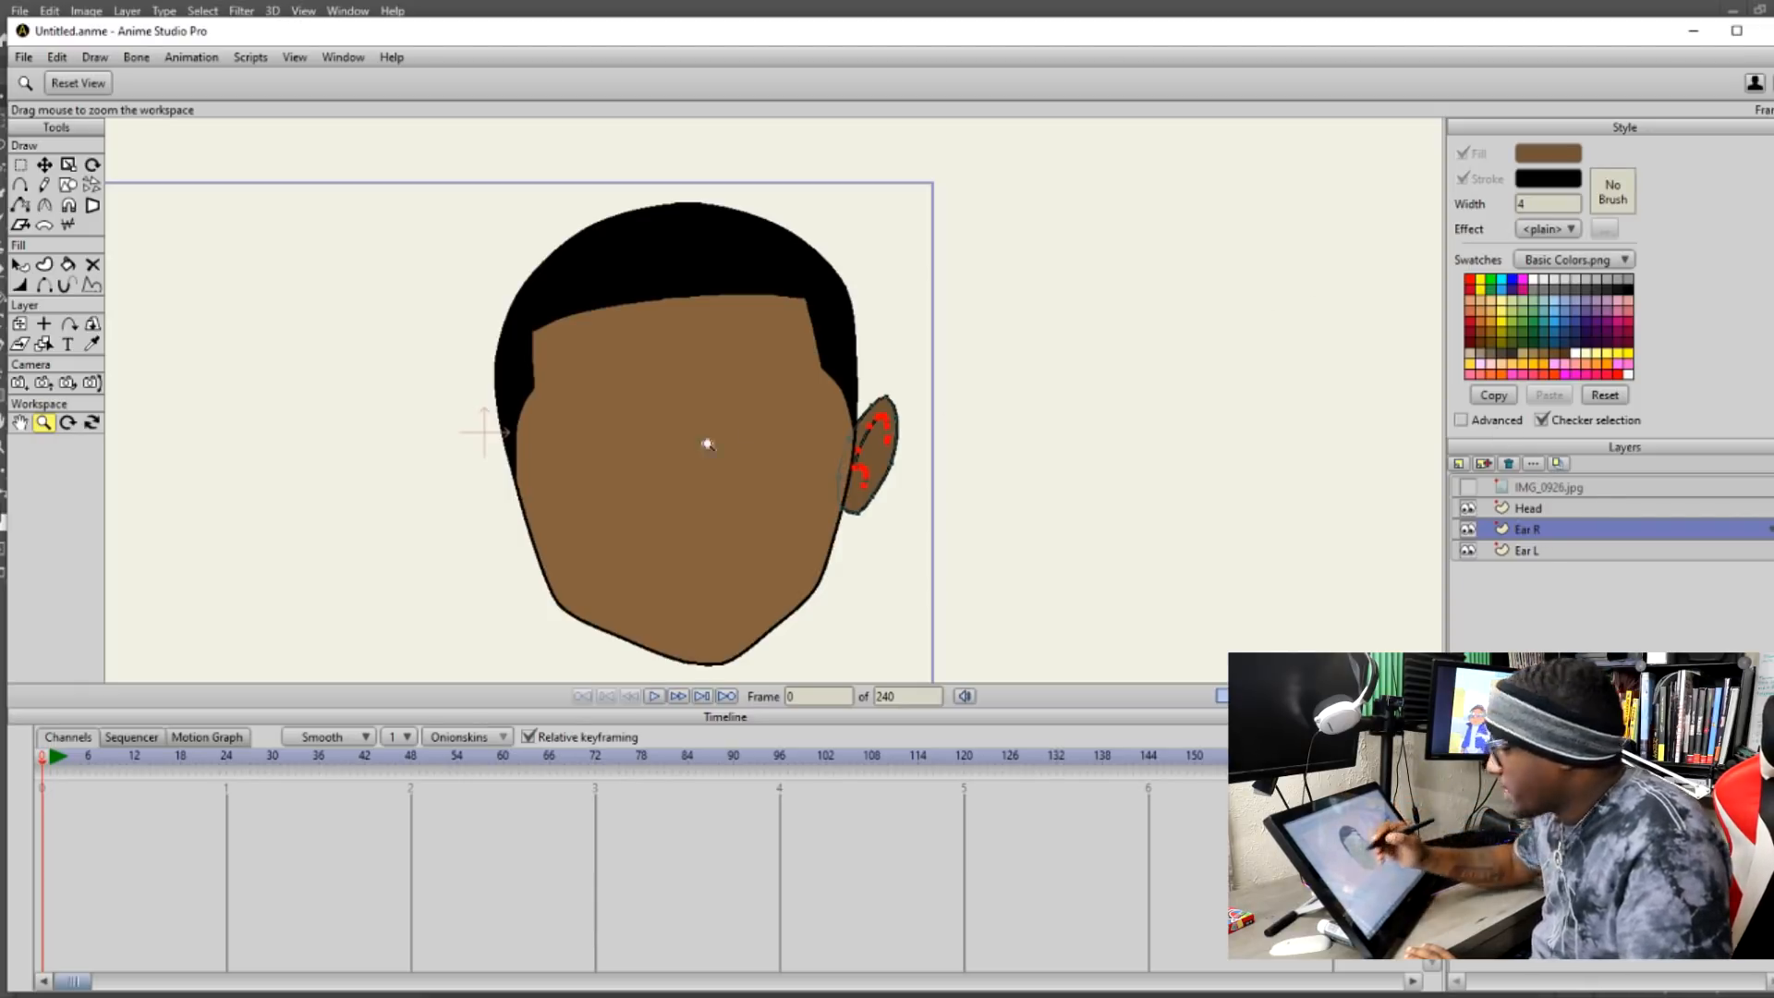
# Flip the Ear R layer horizontally and position the ear on the opposite side of the head.
pyautogui.click(22, 324)
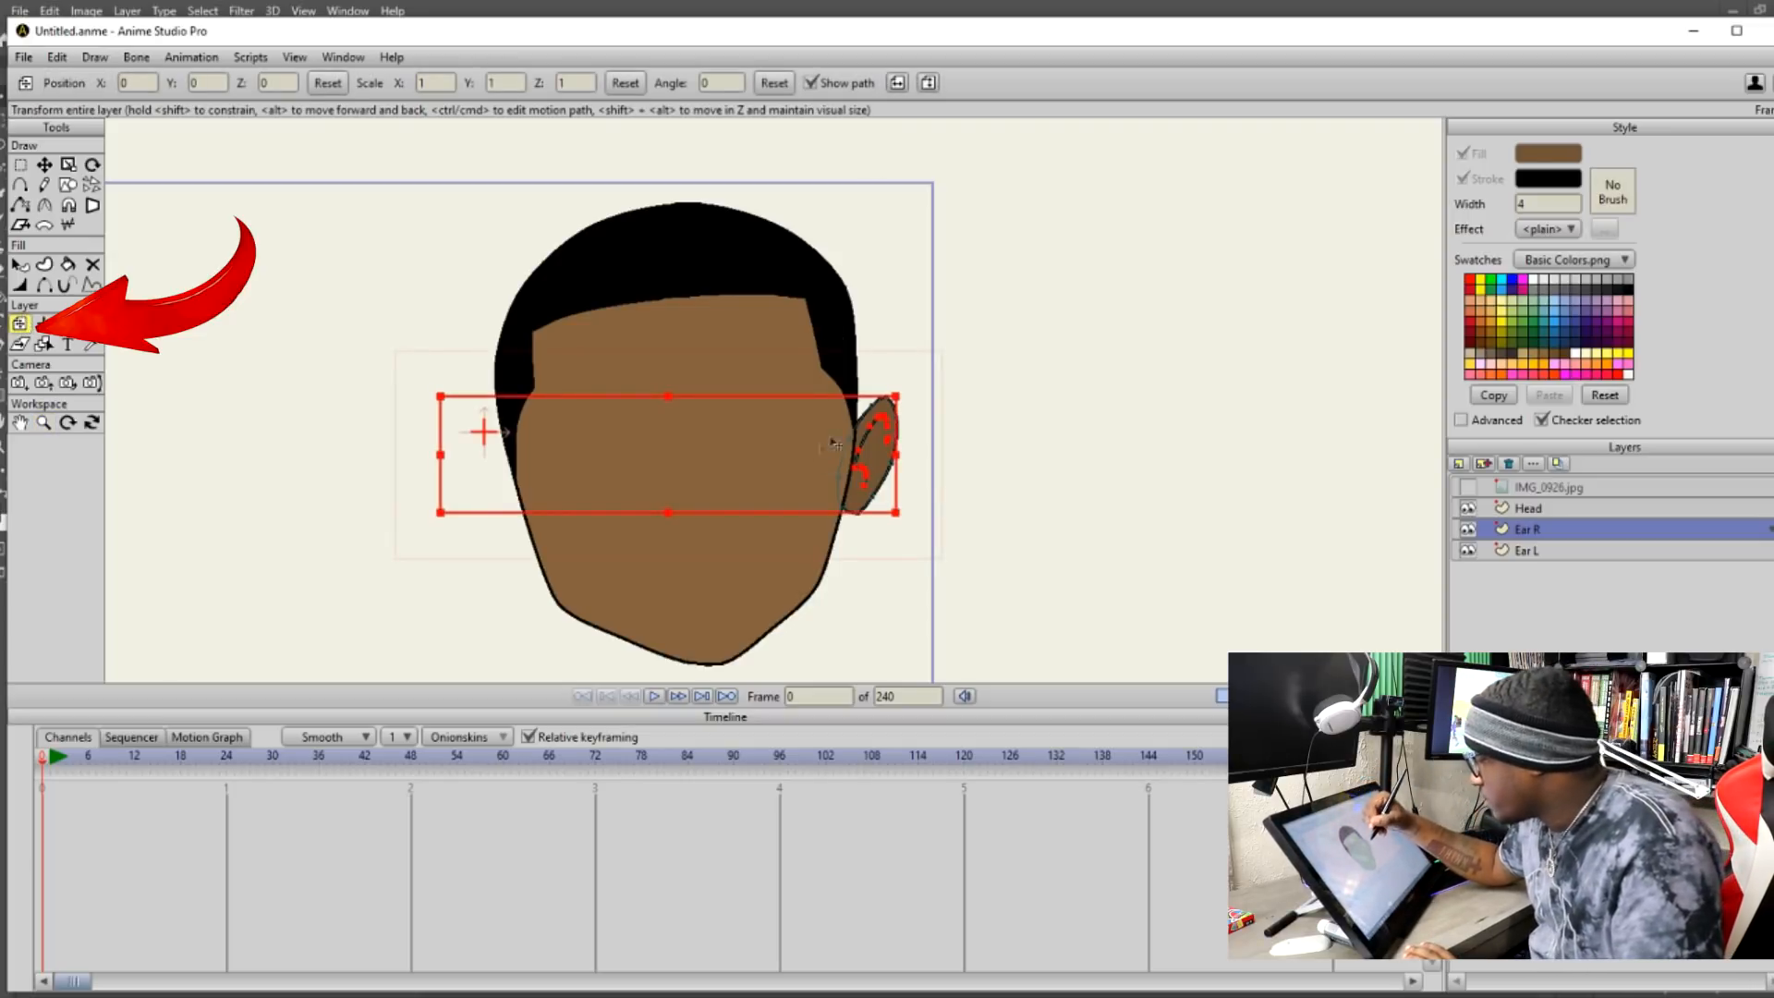
pyautogui.click(898, 83)
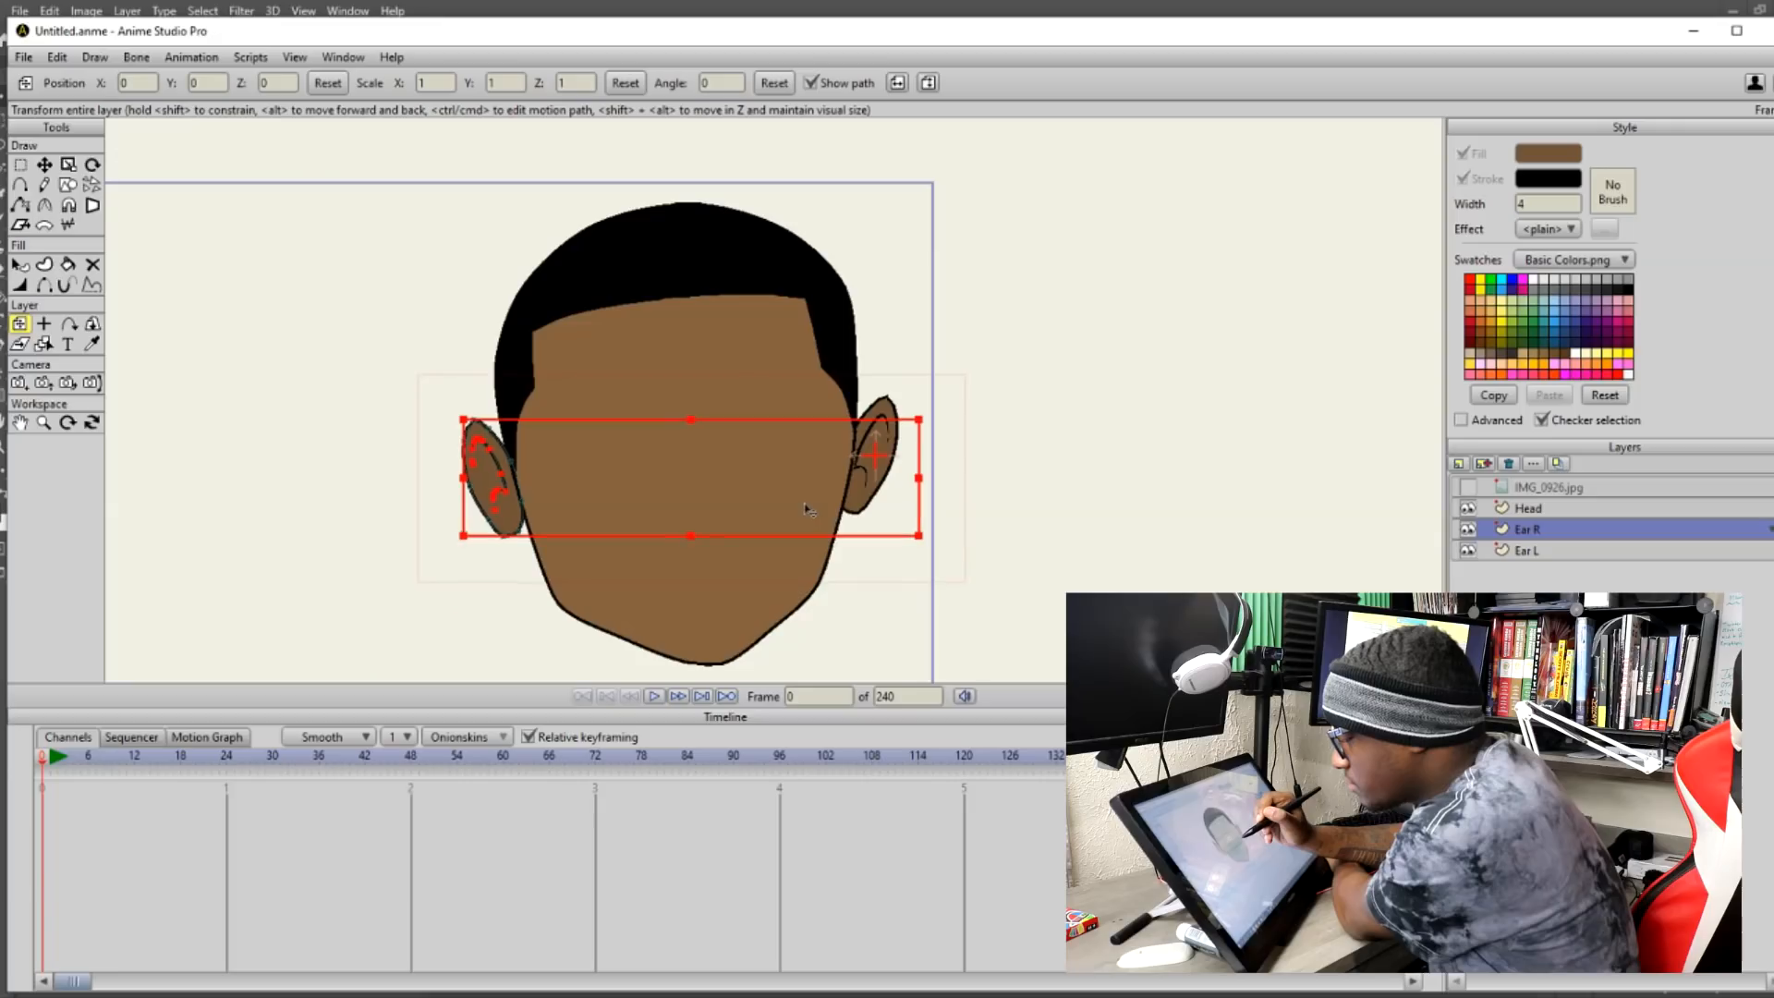
pyautogui.click(890, 445)
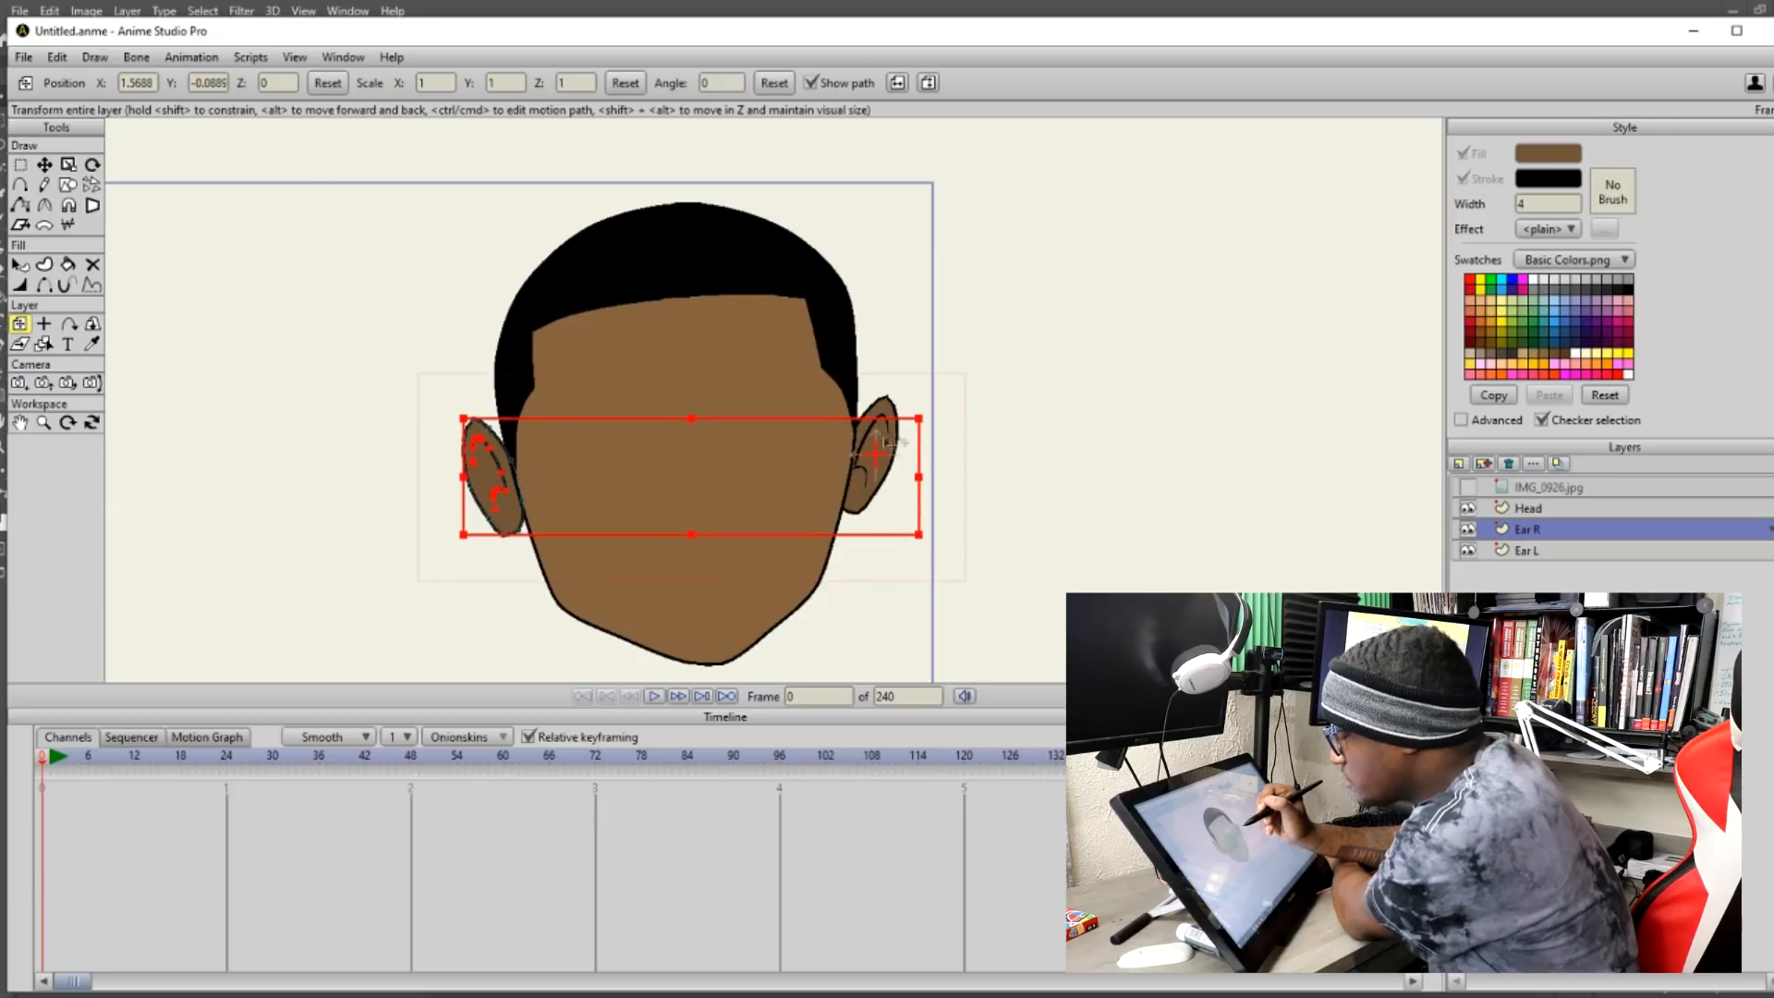
pyautogui.moveTo(937, 419); pyautogui.dragTo(839, 437)
pyautogui.moveTo(939, 359); pyautogui.dragTo(920, 359)
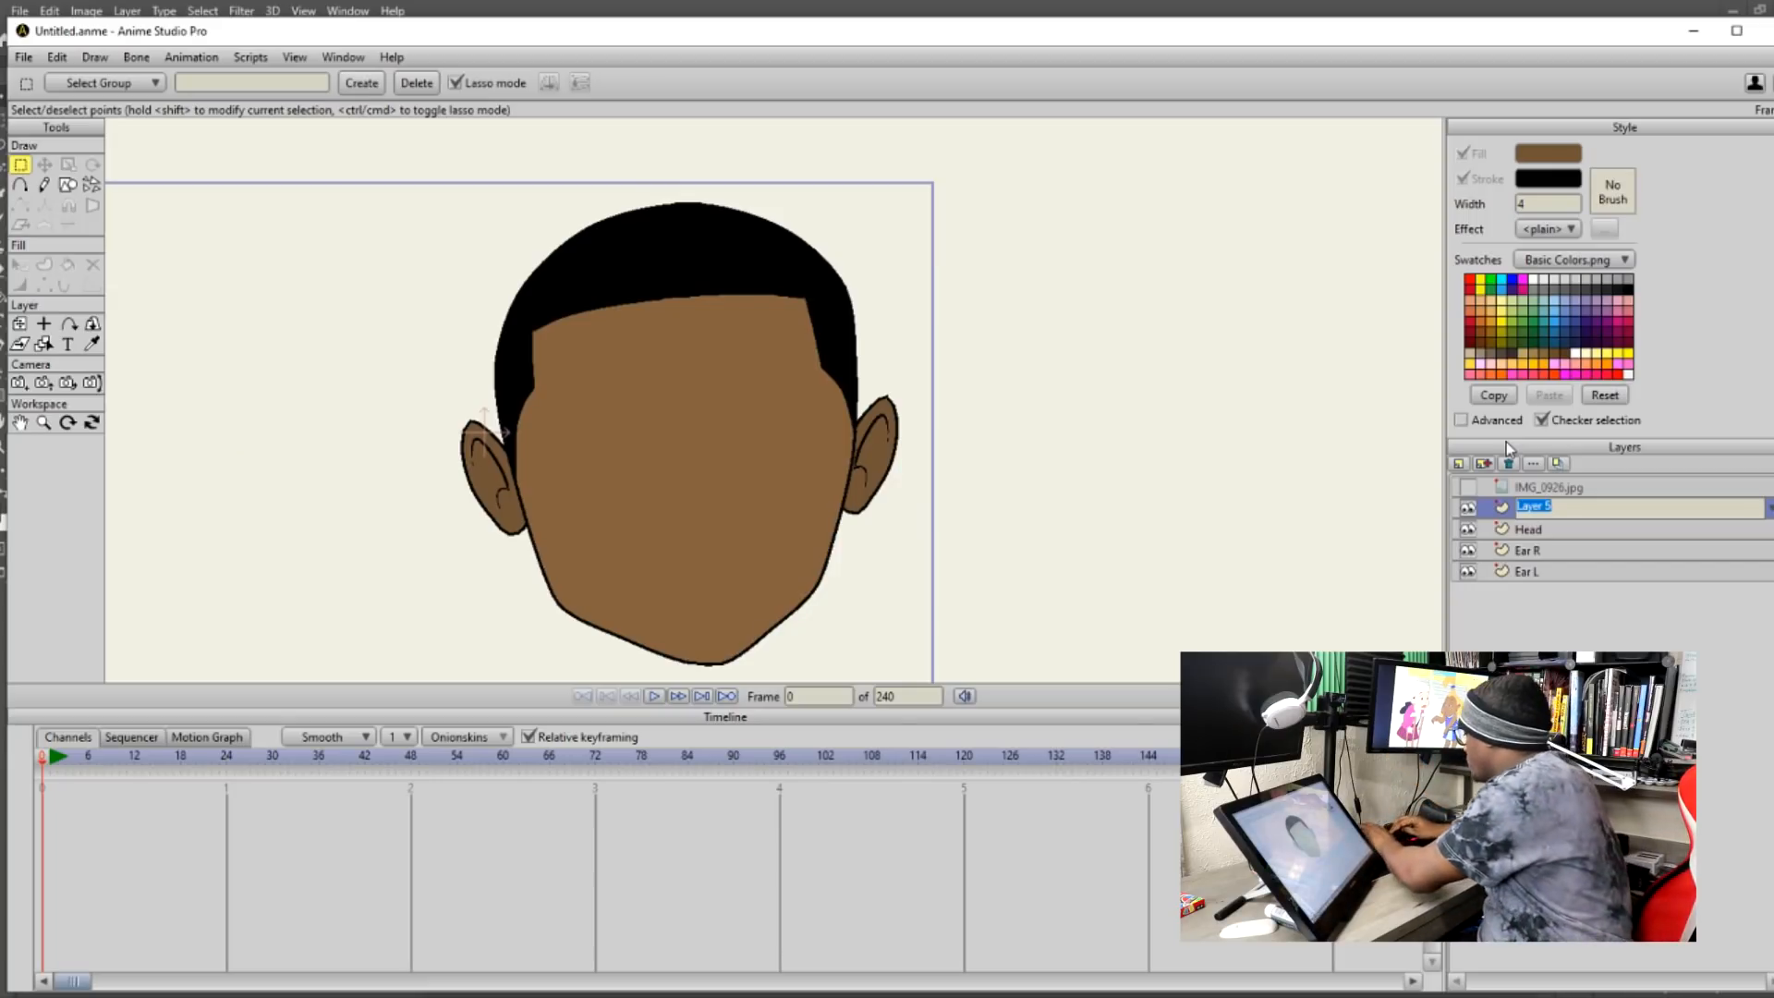
# Add a vector layer named Nose, check the nose on the reference sketch, and keep Nose as the active layer.
pyautogui.write('Nose')
pyautogui.press('Return')
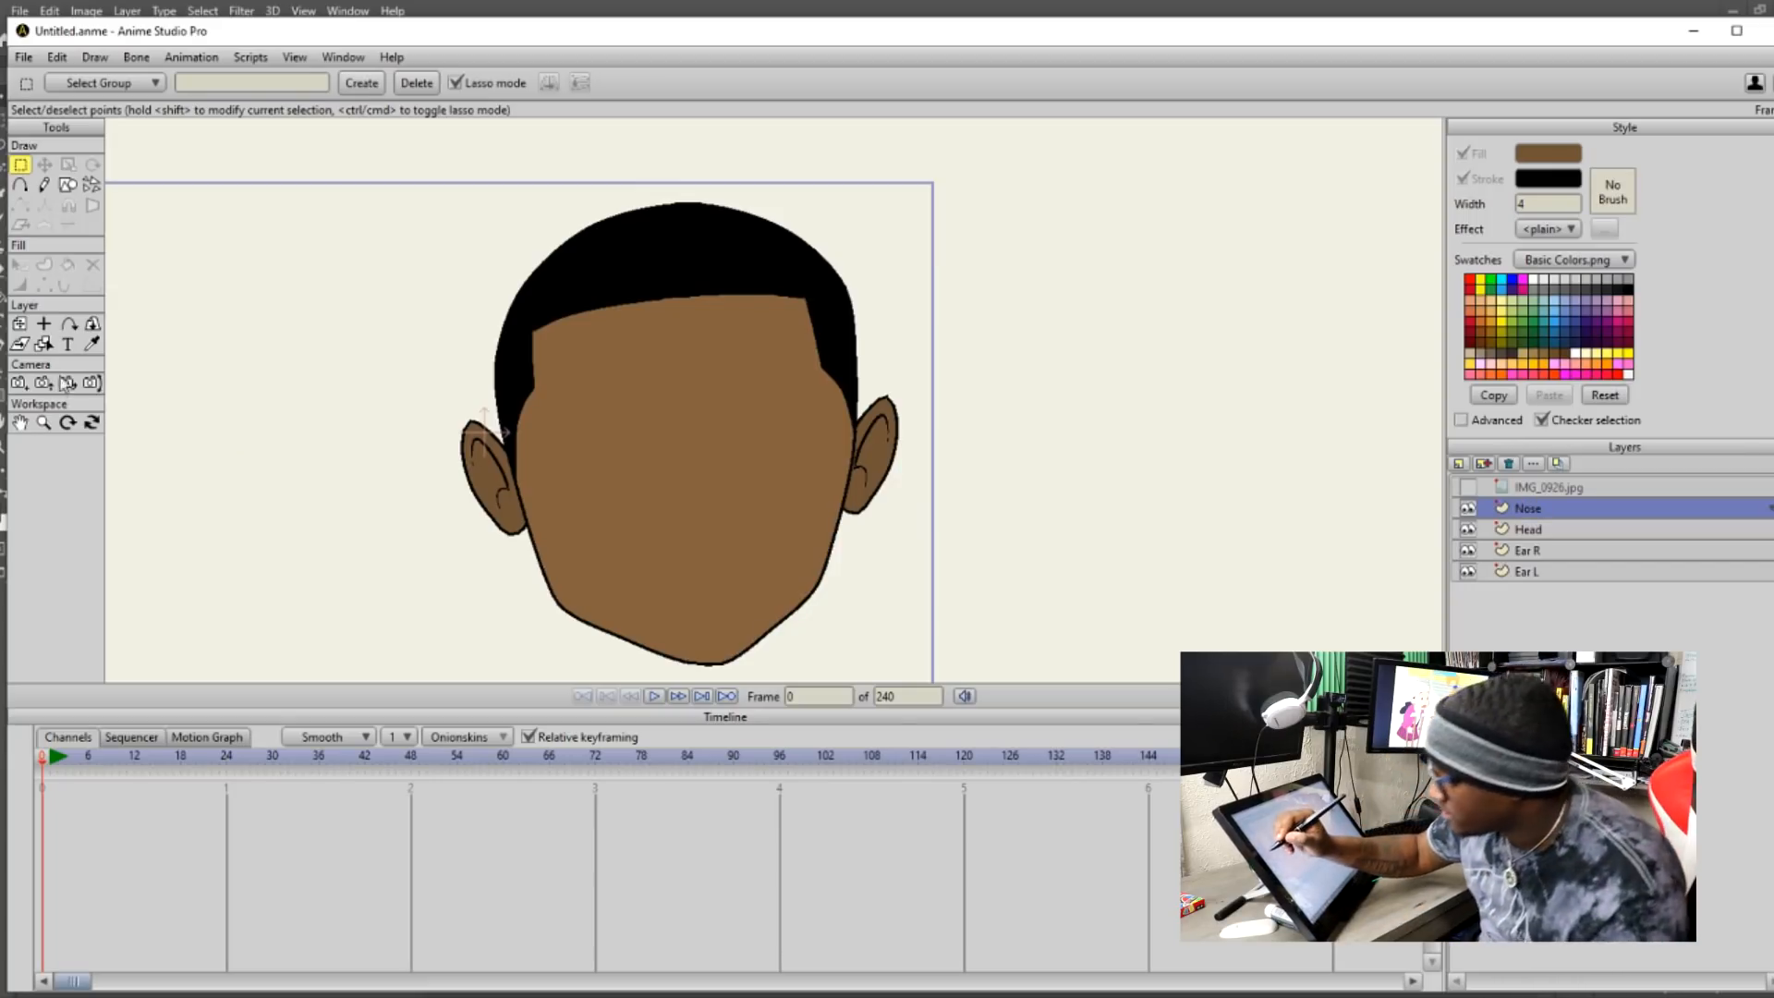
pyautogui.click(43, 423)
pyautogui.moveTo(332, 452); pyautogui.dragTo(1440, 331)
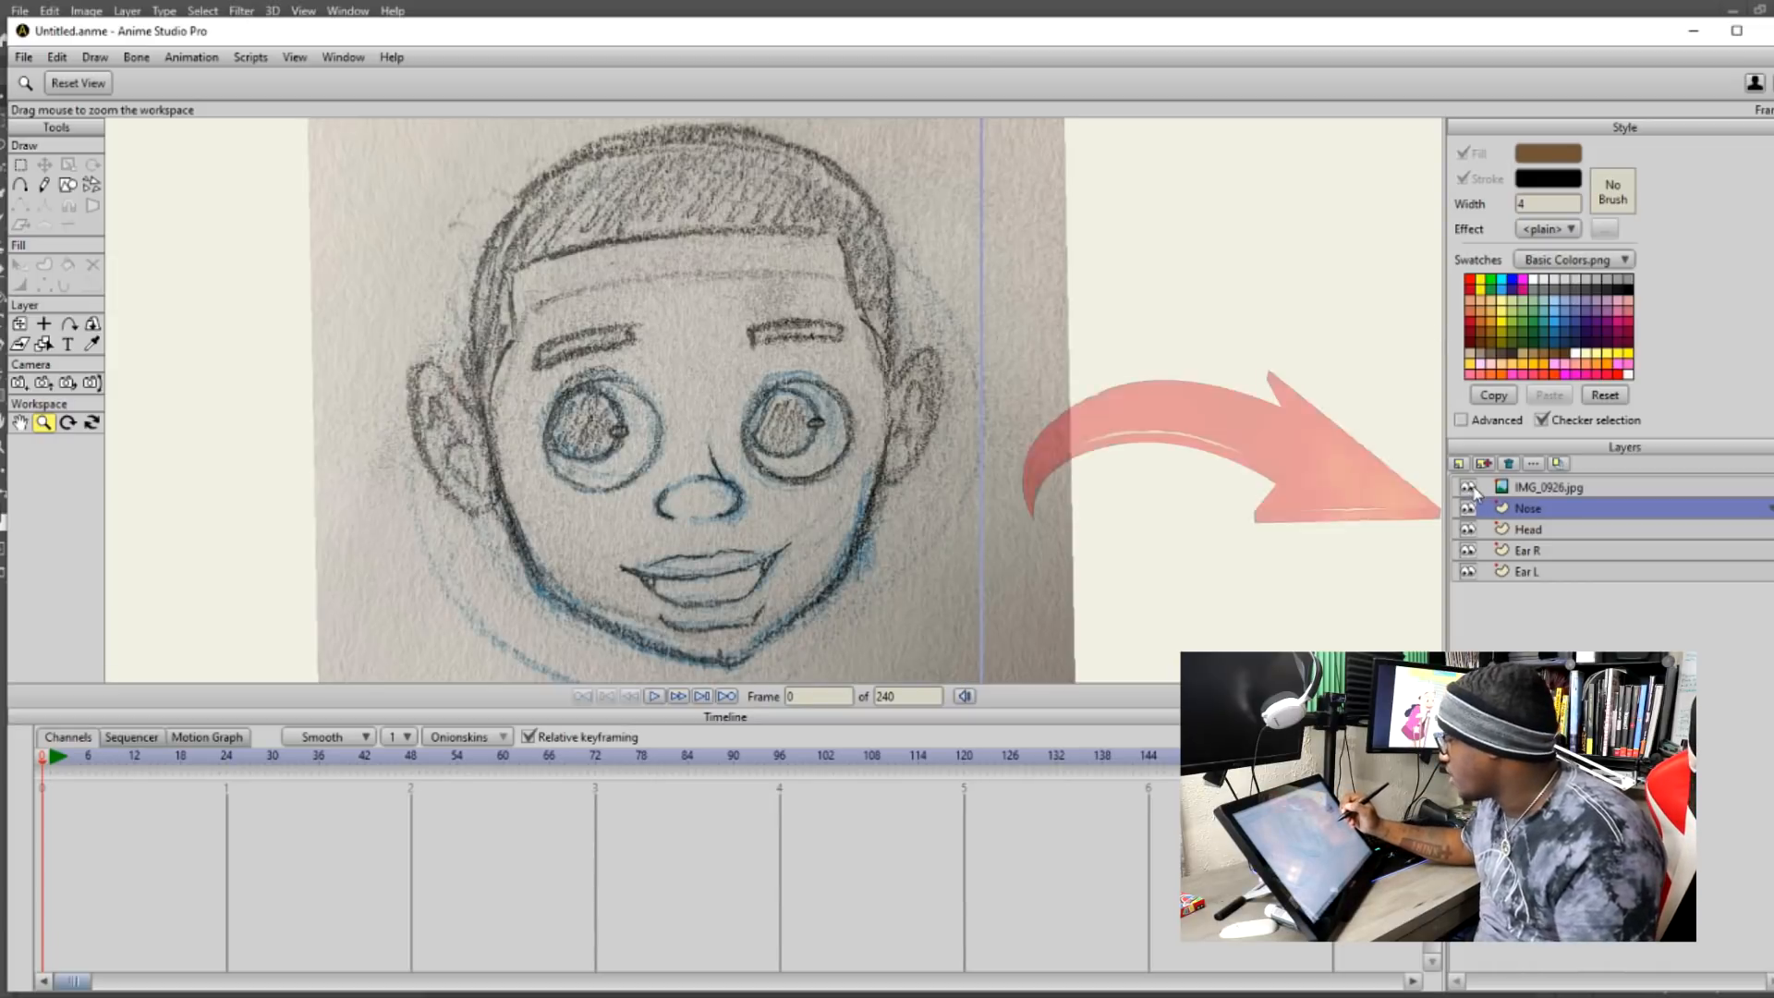
pyautogui.click(1471, 486)
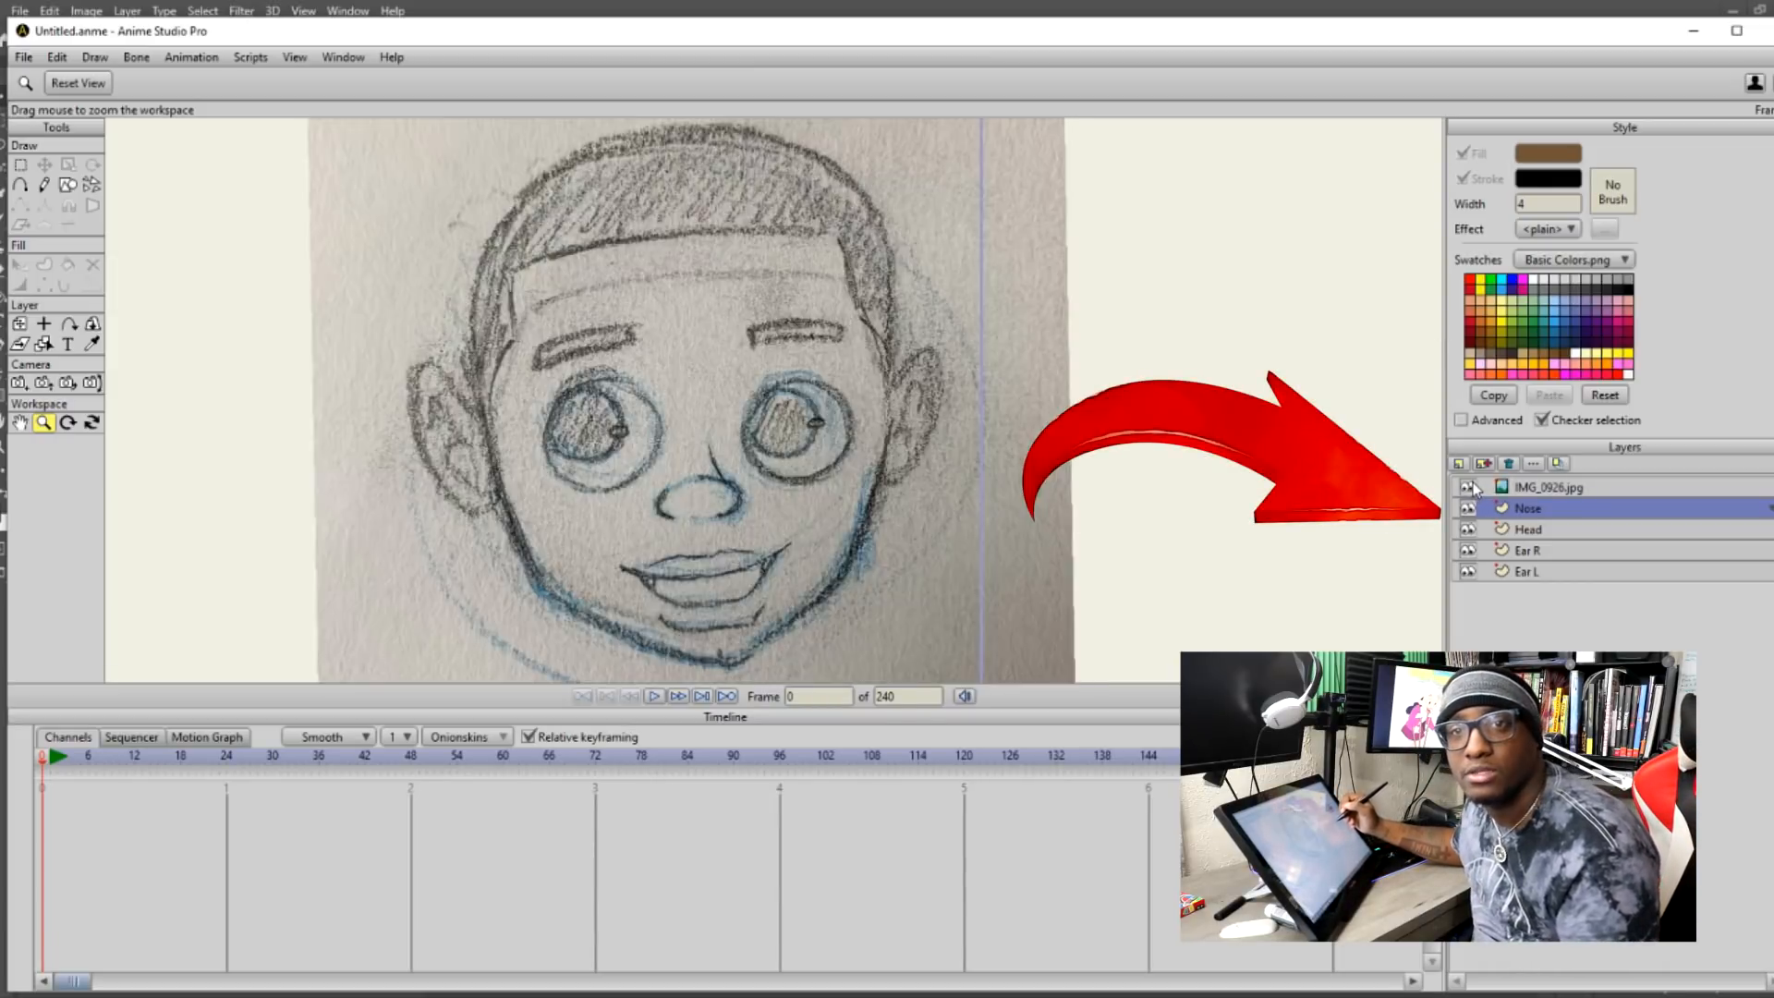
pyautogui.click(1470, 486)
pyautogui.click(1470, 486)
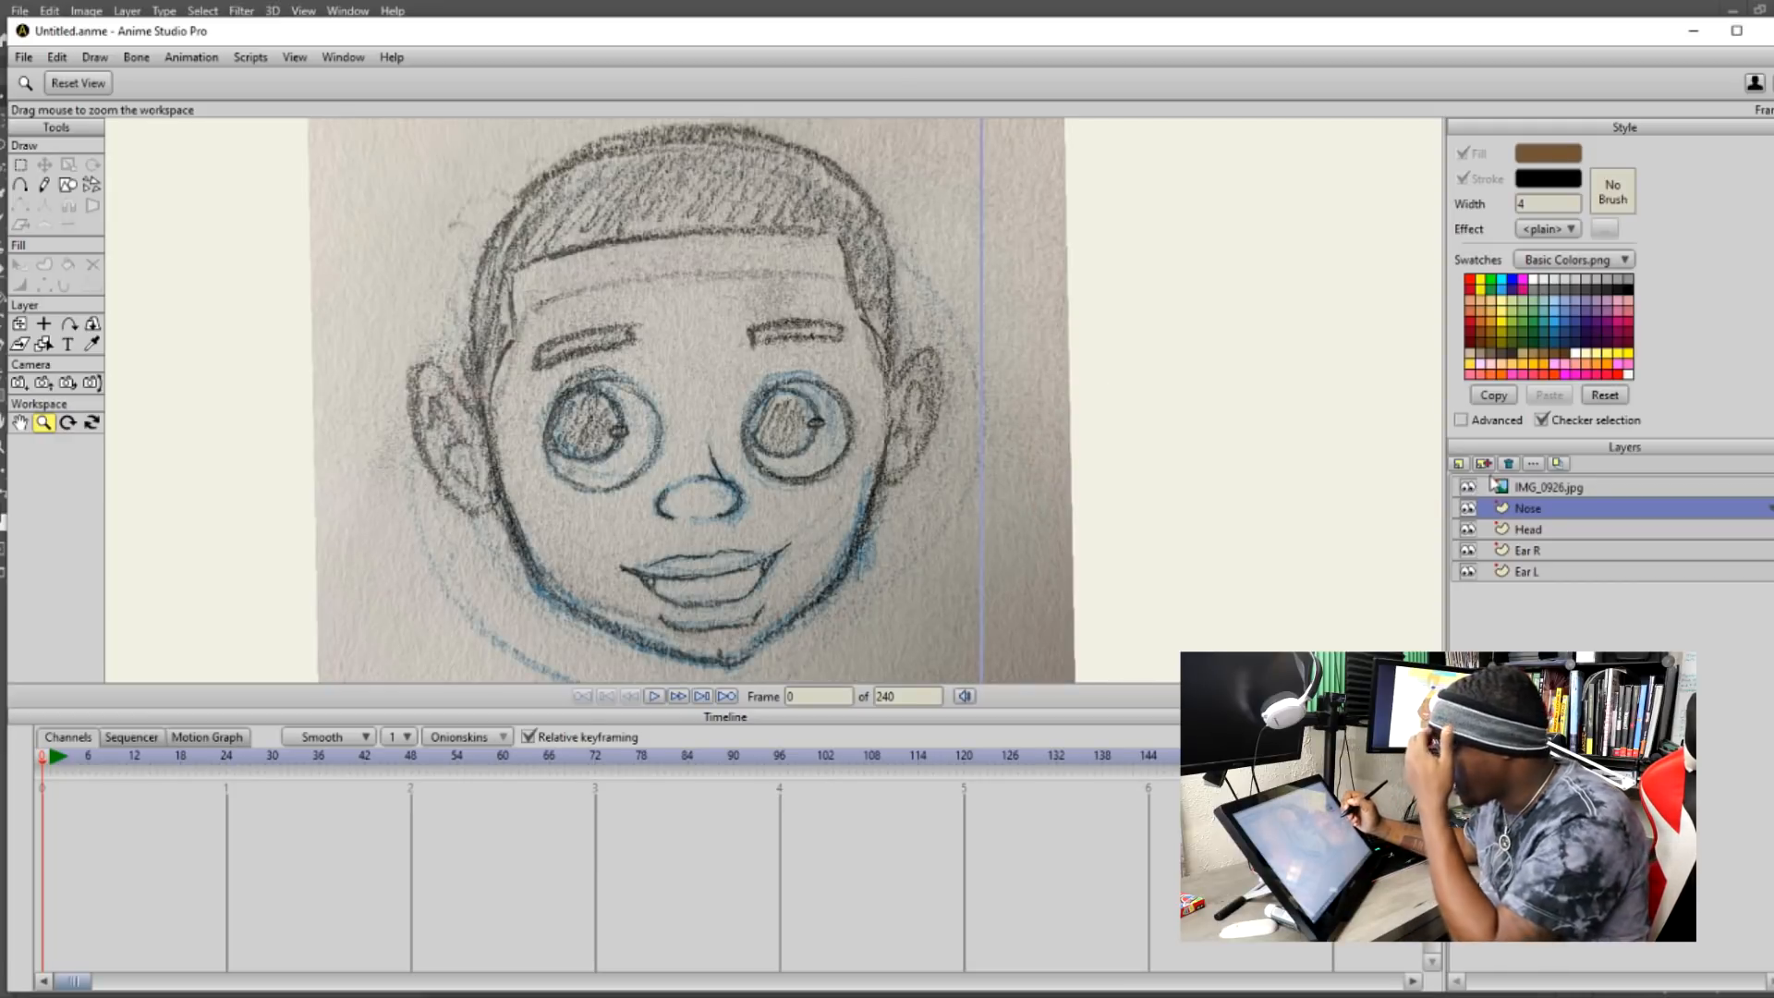
pyautogui.click(1501, 487)
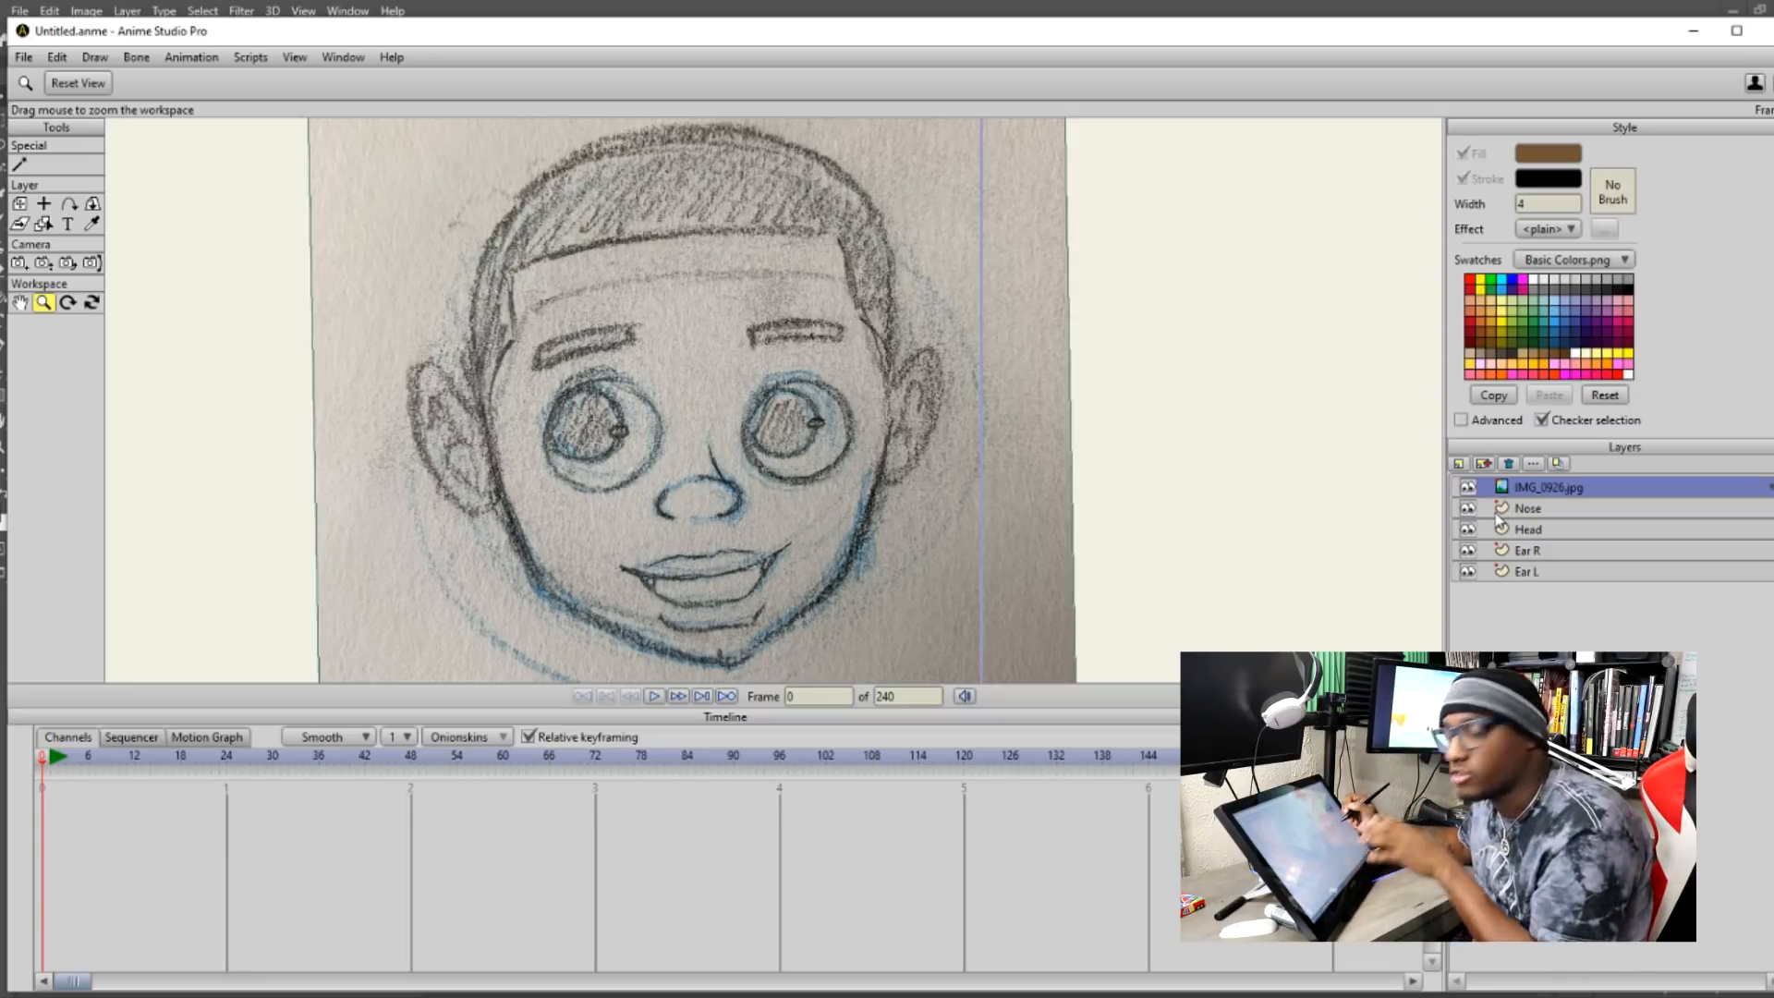
pyautogui.click(1522, 509)
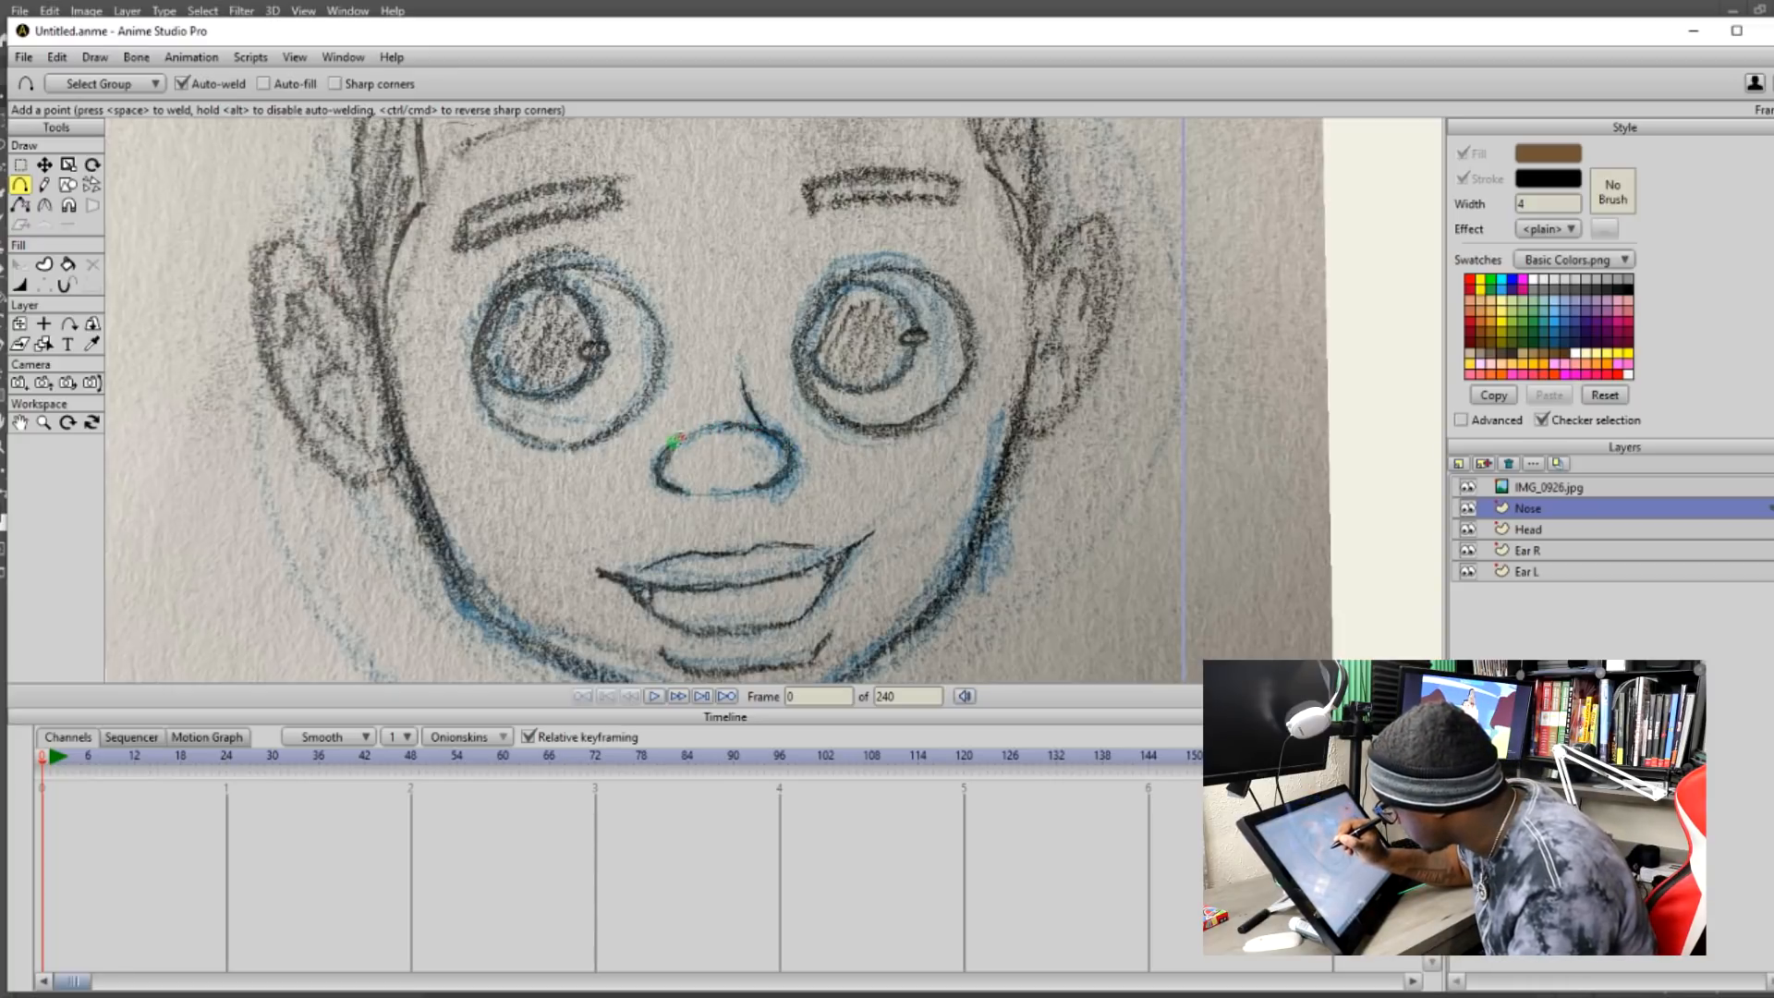
# Trace the nose oval on the Nose layer, fill it brown, hide parts of its outline and deselect it.
pyautogui.click(1467, 487)
pyautogui.click(1467, 487)
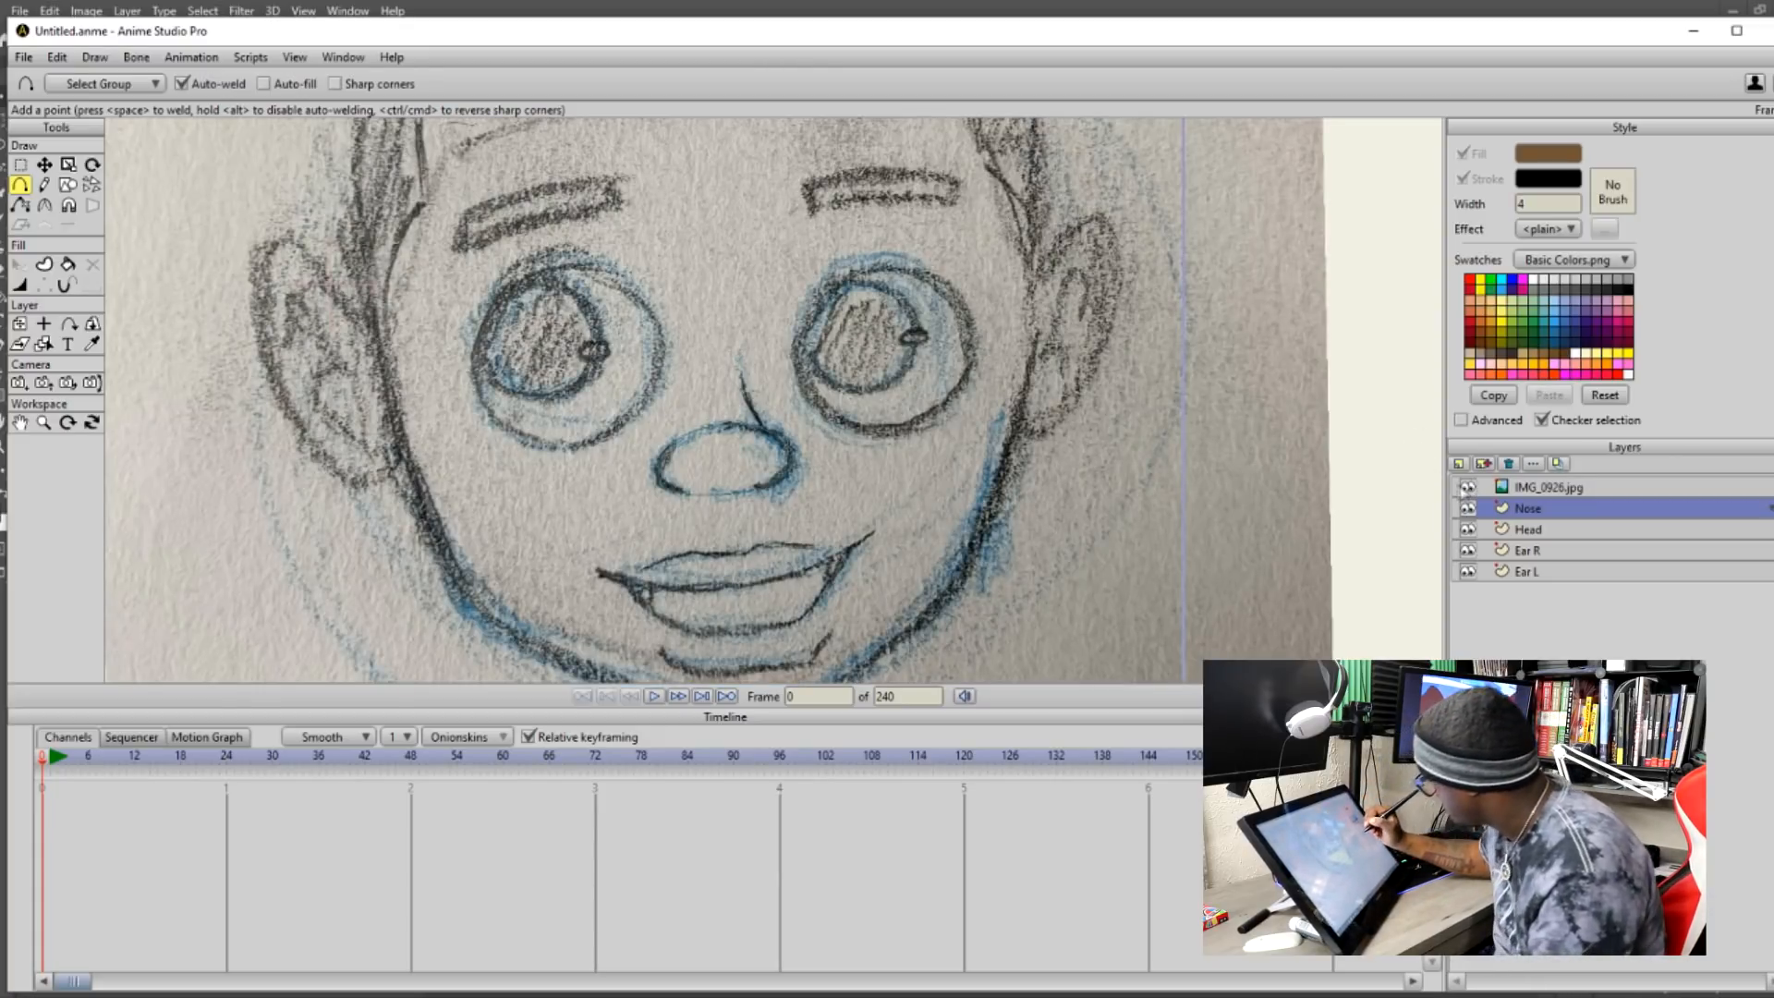
pyautogui.click(1467, 487)
pyautogui.click(93, 344)
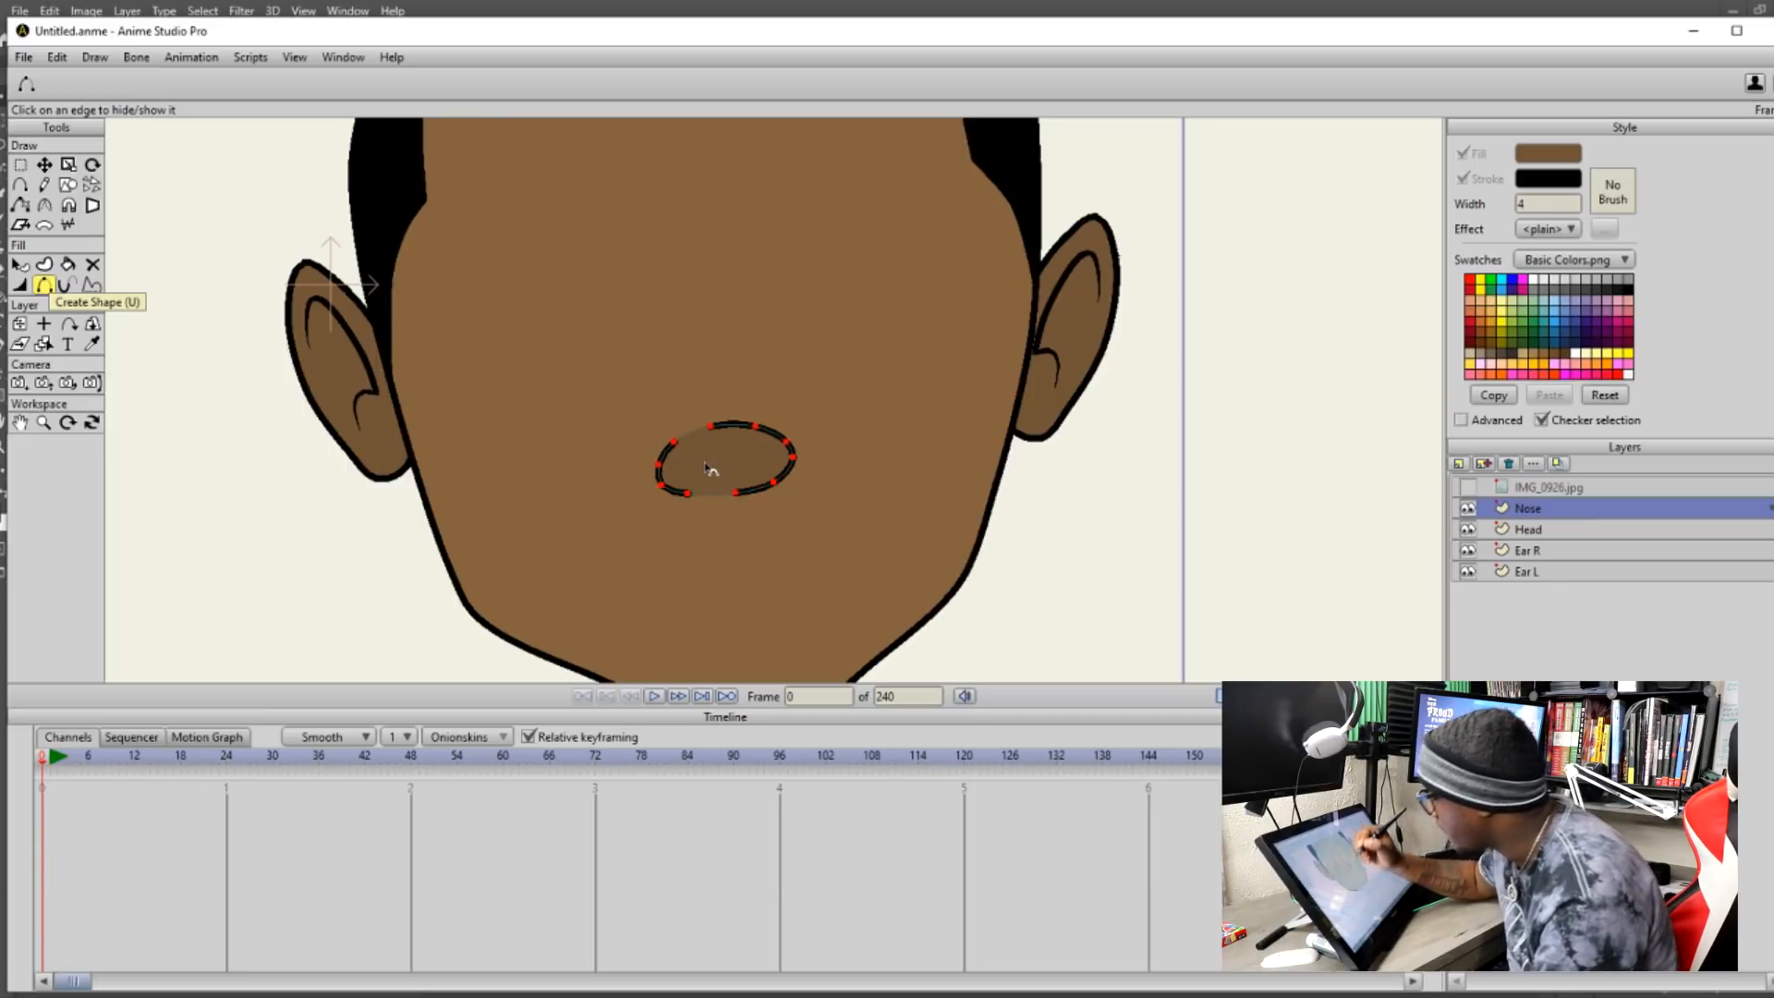
pyautogui.click(1468, 487)
pyautogui.click(1468, 487)
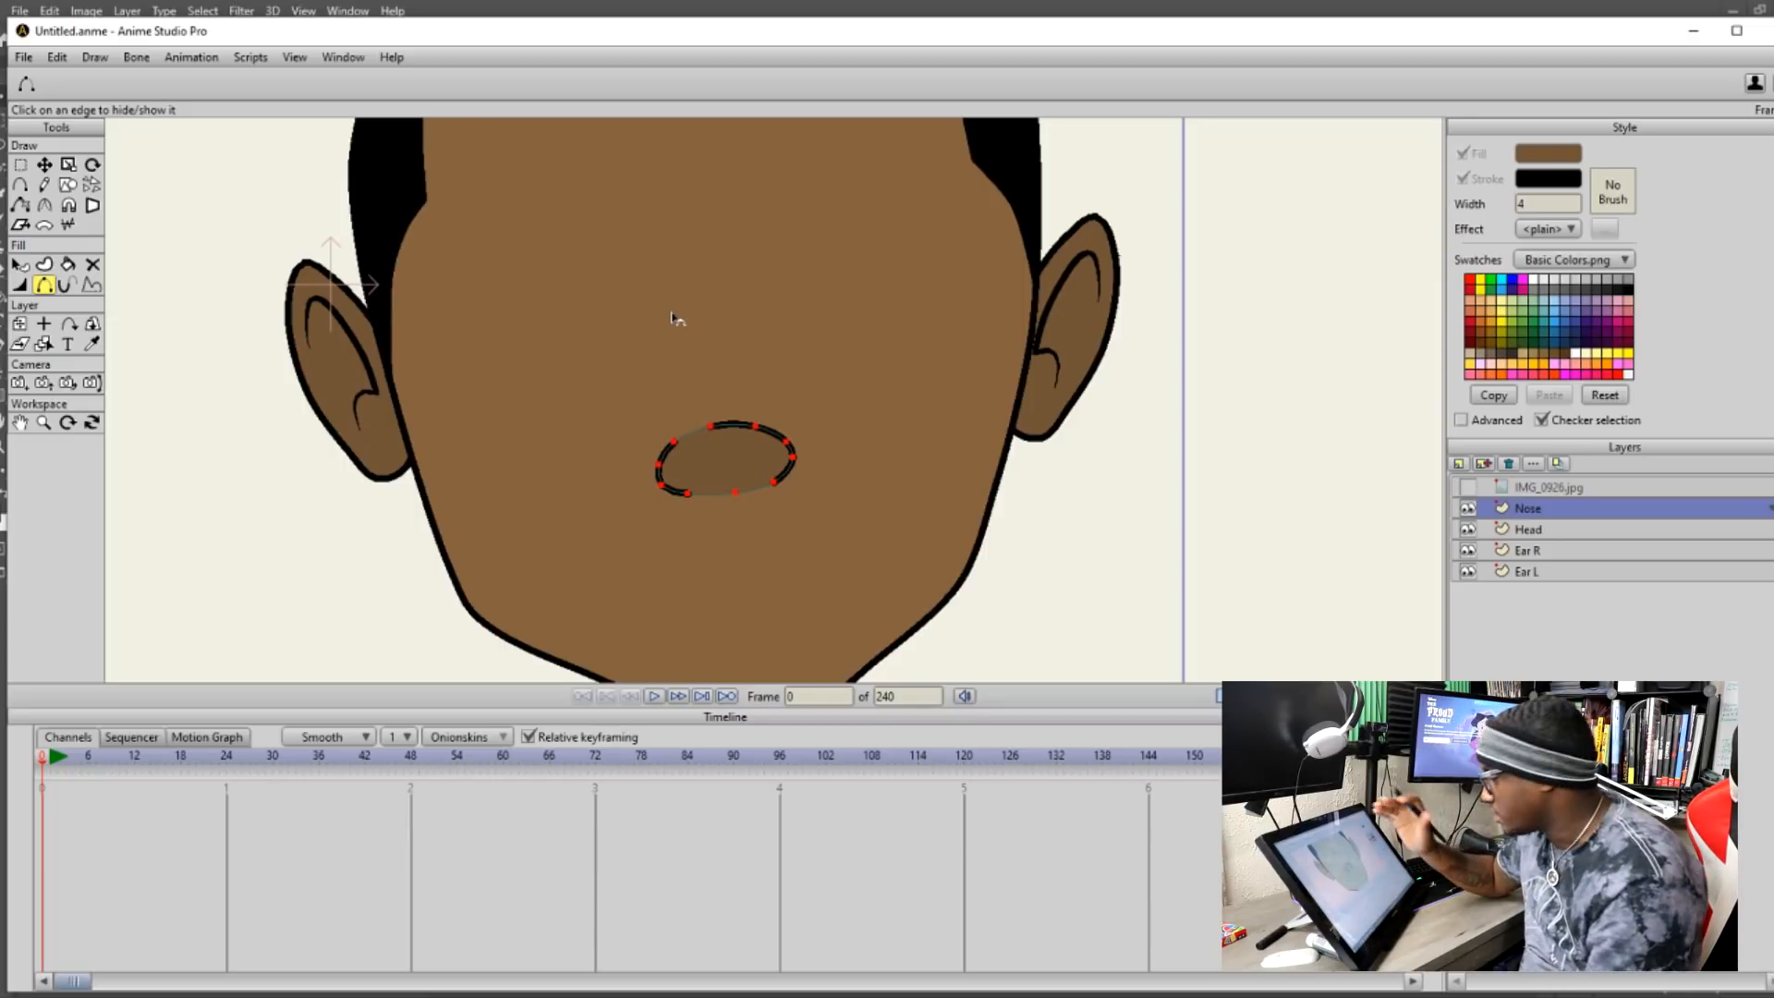
pyautogui.click(22, 165)
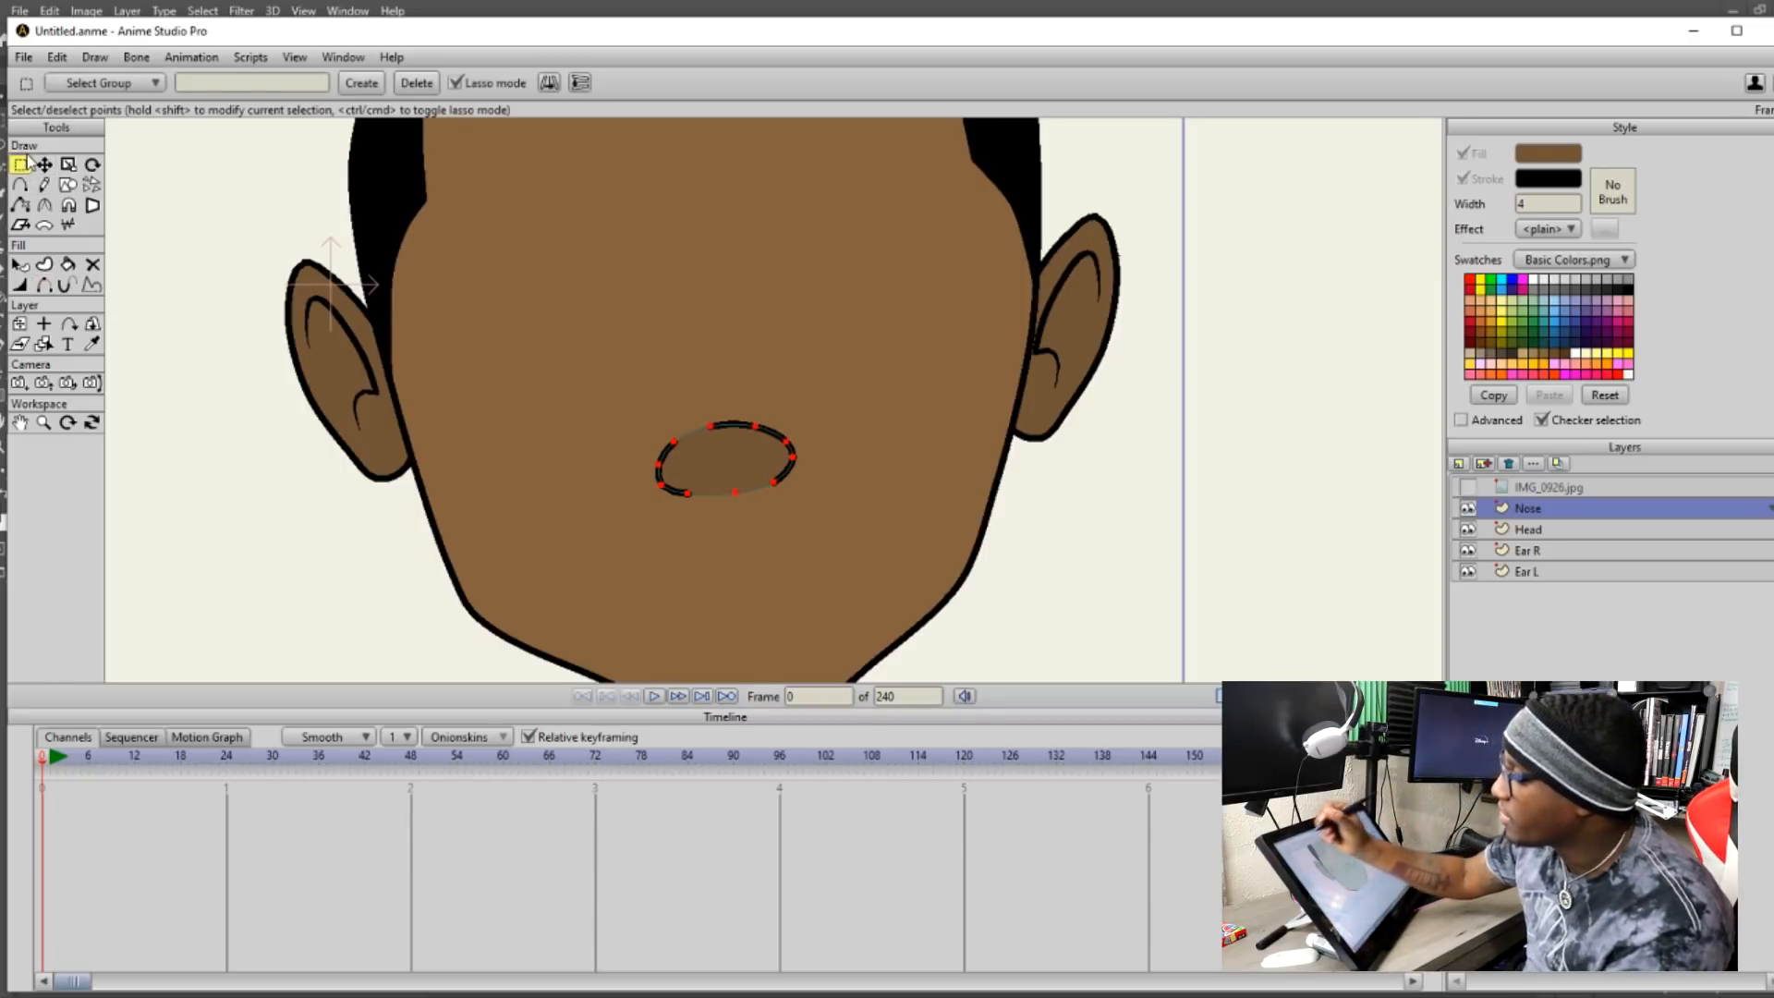
pyautogui.click(1027, 469)
# Draw the short nose bridge line freehand above the nose oval, following the reference sketch, and hide the sketch.
pyautogui.click(45, 185)
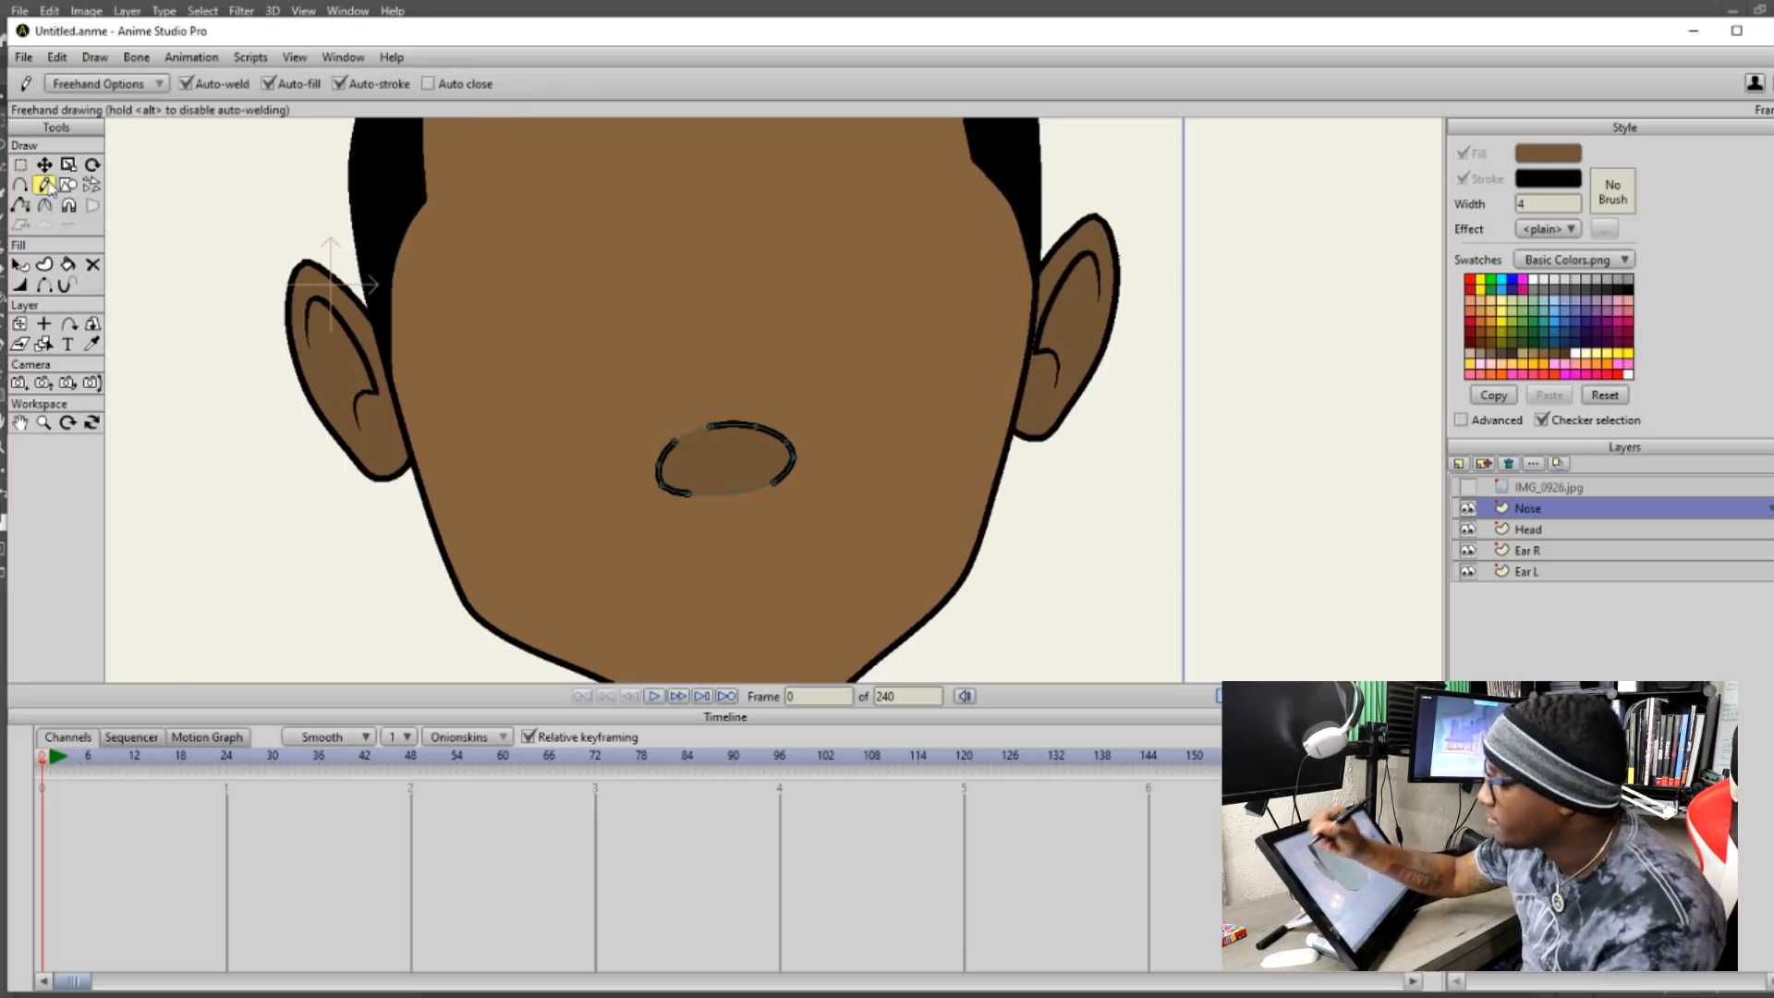
pyautogui.click(1467, 489)
pyautogui.click(1469, 488)
pyautogui.click(1471, 485)
pyautogui.click(1472, 483)
pyautogui.click(1470, 484)
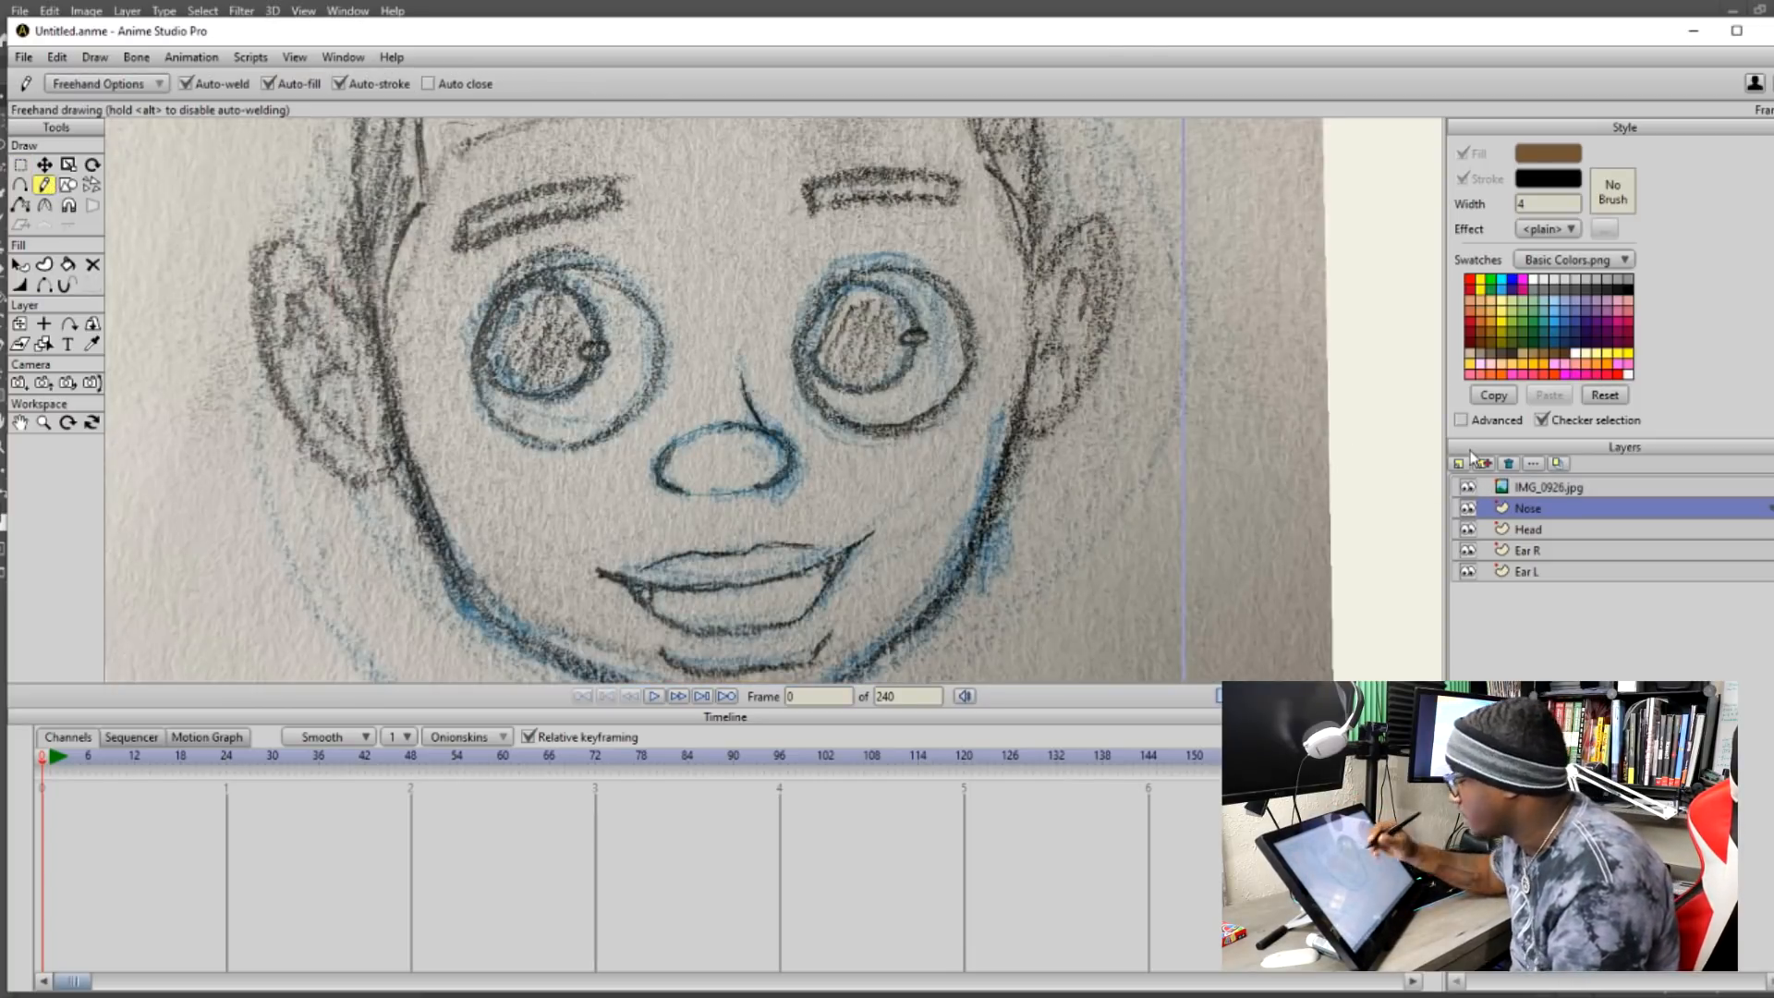
pyautogui.moveTo(809, 448); pyautogui.dragTo(745, 392)
pyautogui.click(44, 422)
pyautogui.moveTo(402, 464); pyautogui.dragTo(834, 376)
pyautogui.click(45, 185)
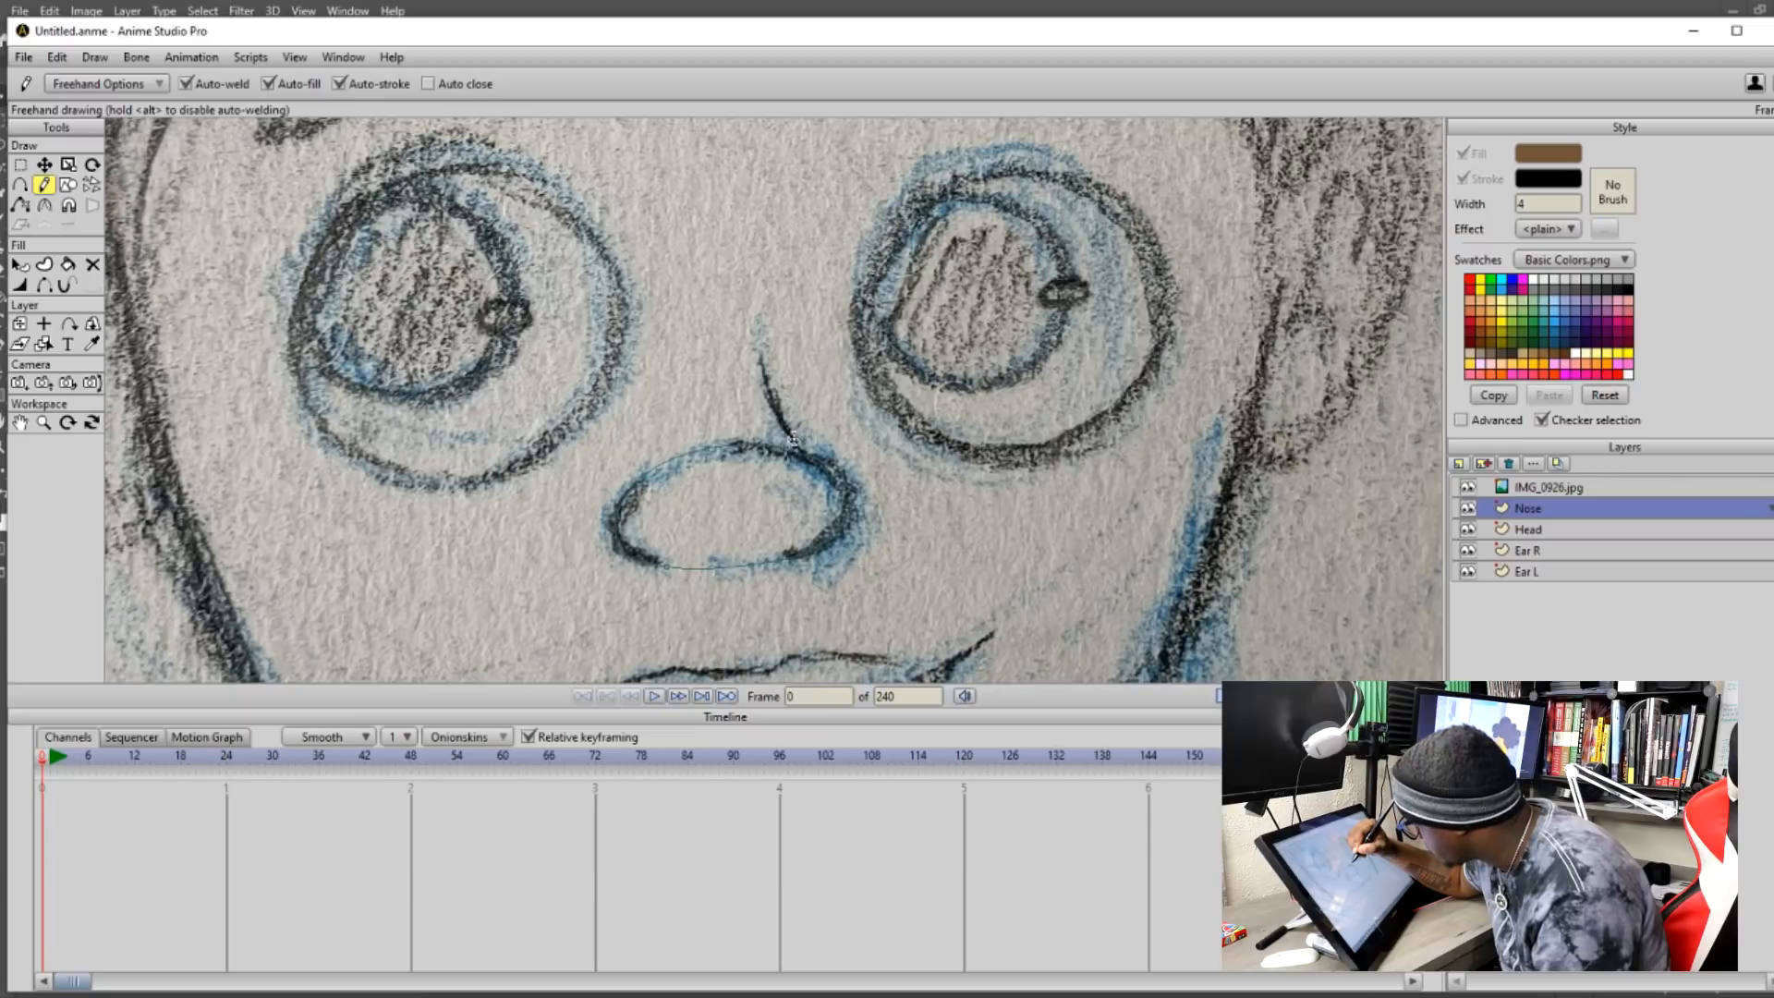
pyautogui.moveTo(764, 382); pyautogui.dragTo(760, 320)
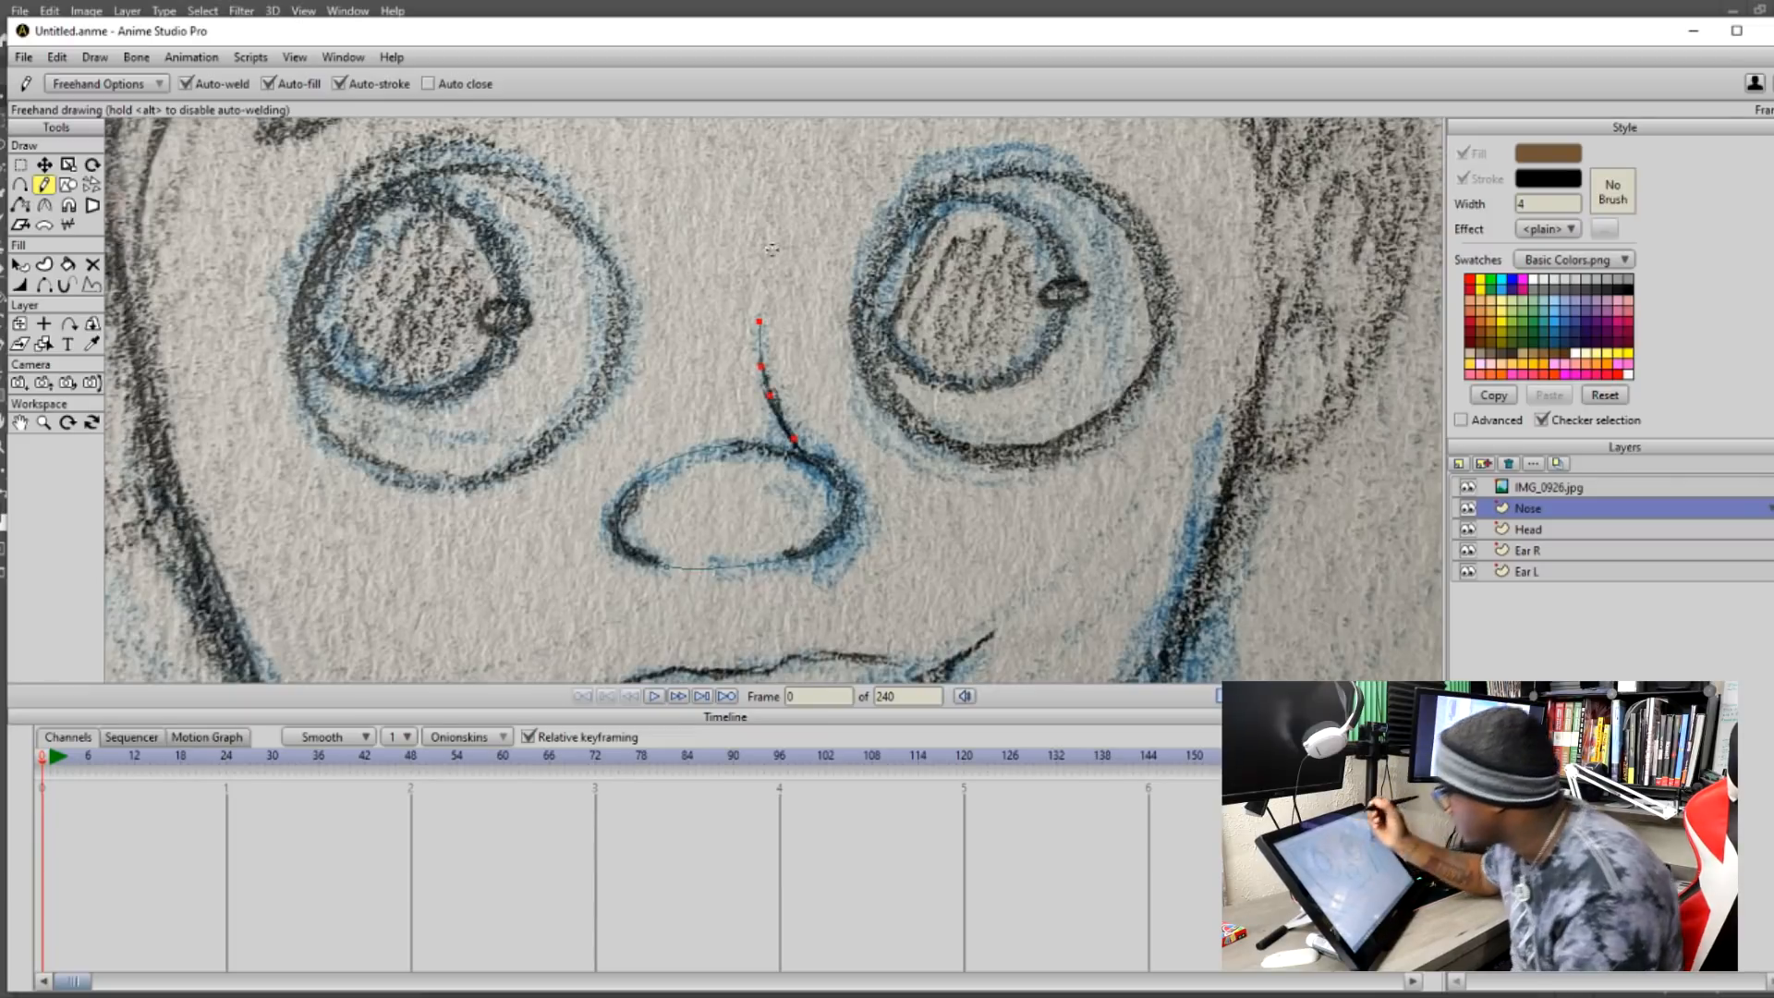
pyautogui.click(1468, 486)
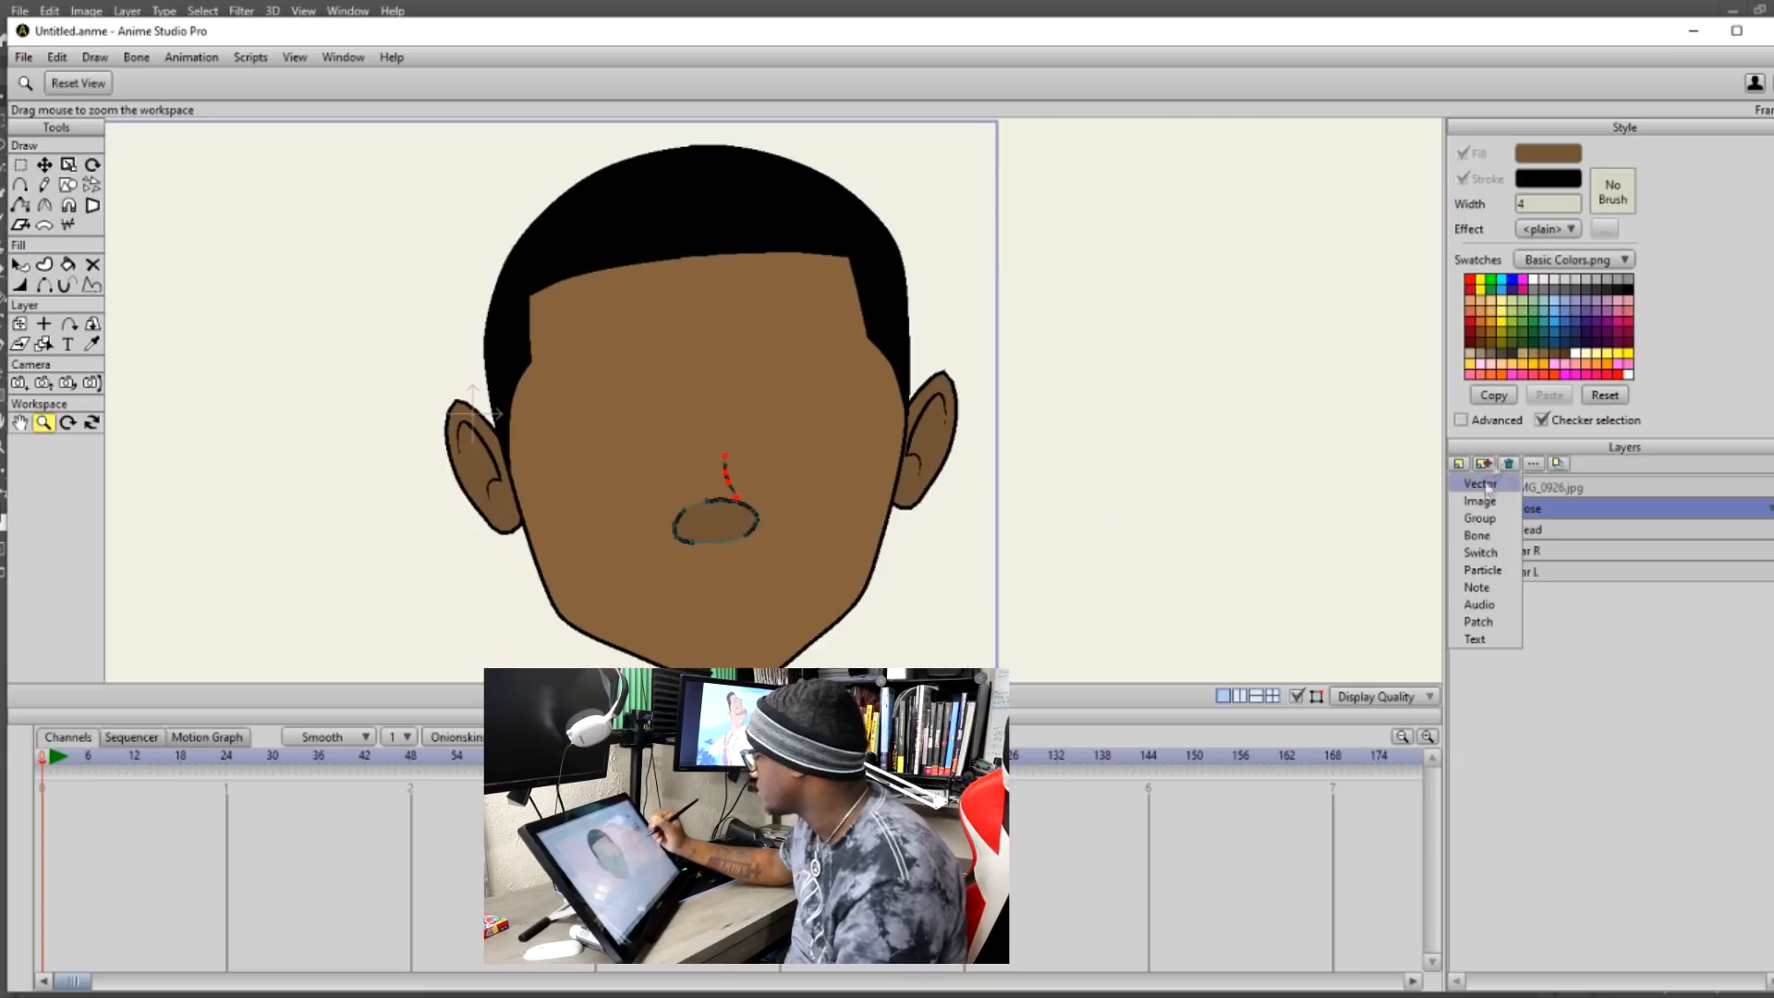
# Add a new vector layer named Brows above the Nose layer.
pyautogui.click(1500, 450)
pyautogui.write('Brows')
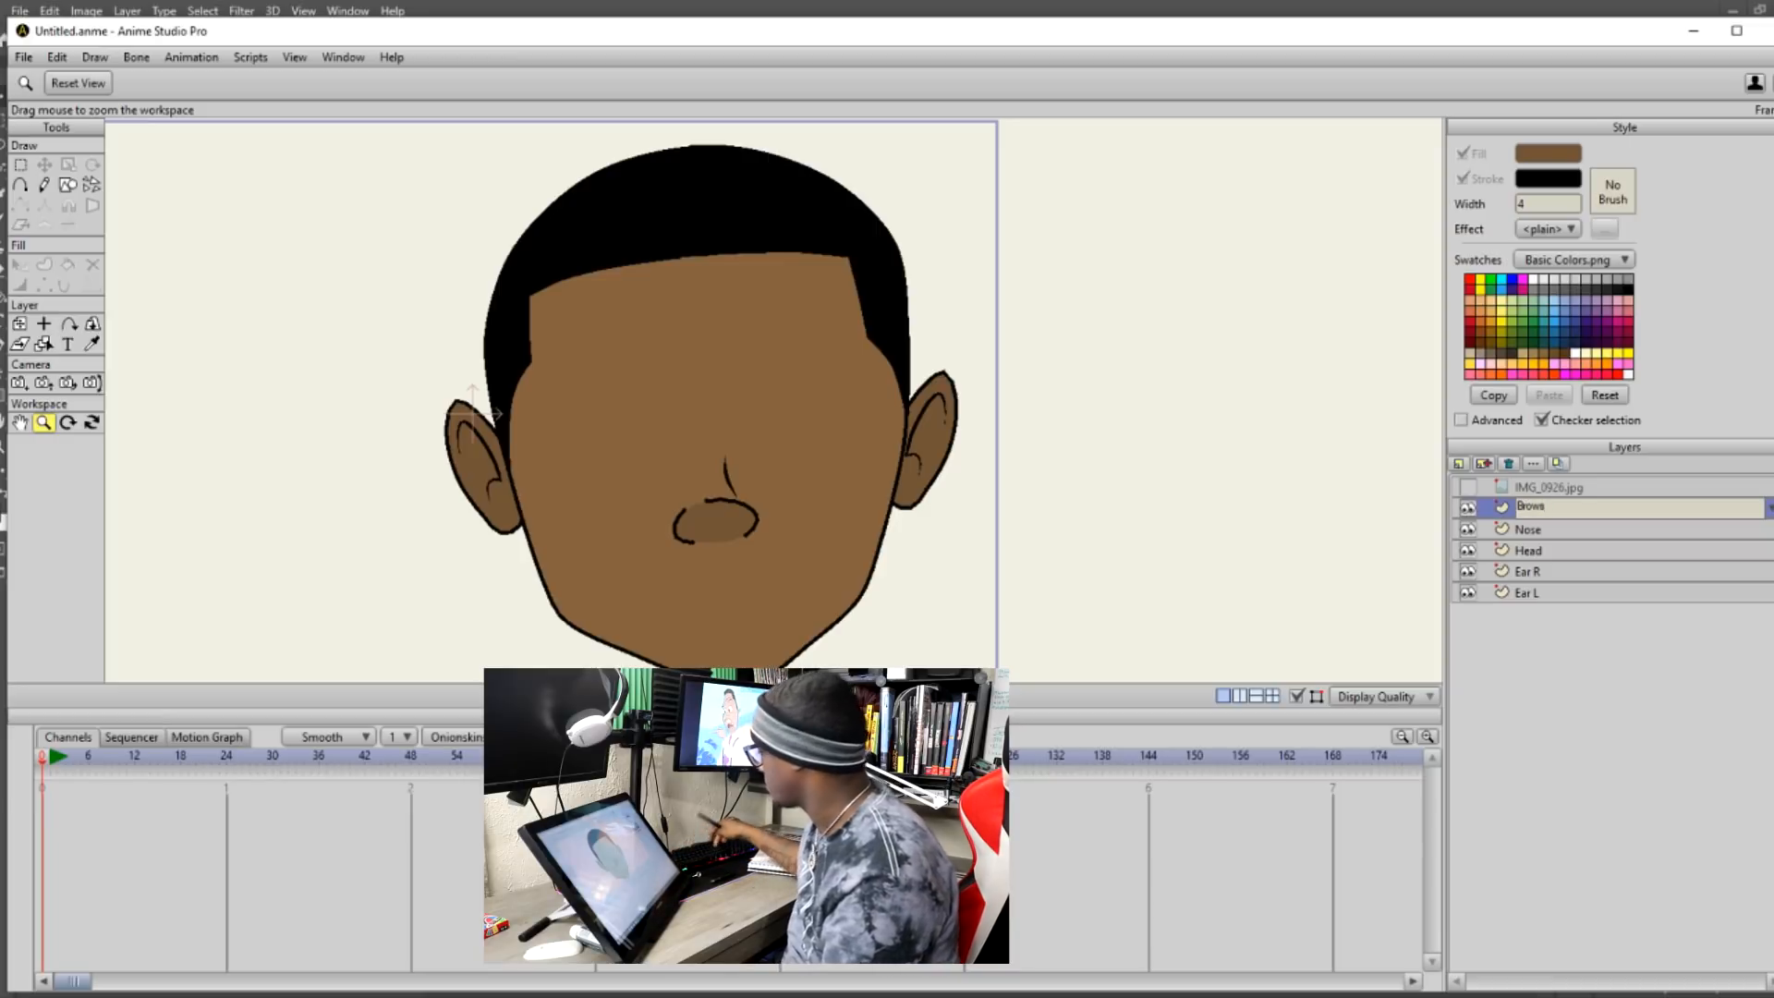
pyautogui.press('Return')
# Outline the character's right eyebrow point by point on the Brows layer and fill it with fill and stroke.
pyautogui.click(20, 186)
pyautogui.click(1468, 487)
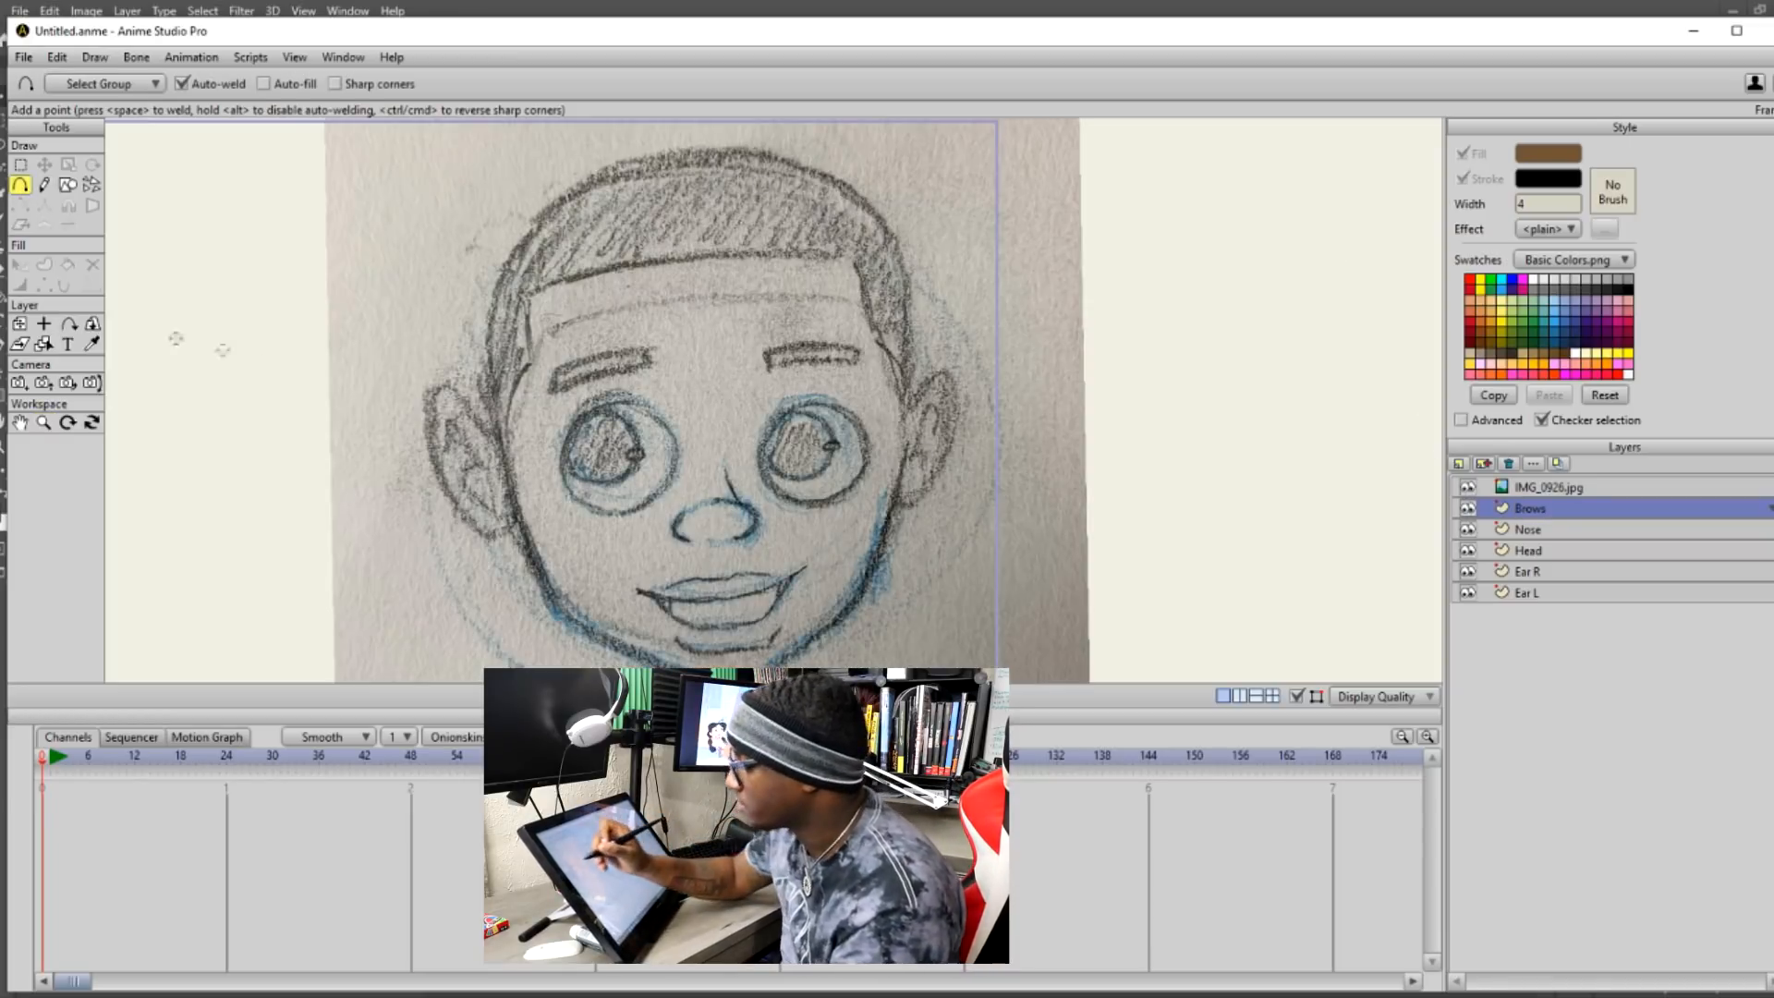
pyautogui.click(1468, 487)
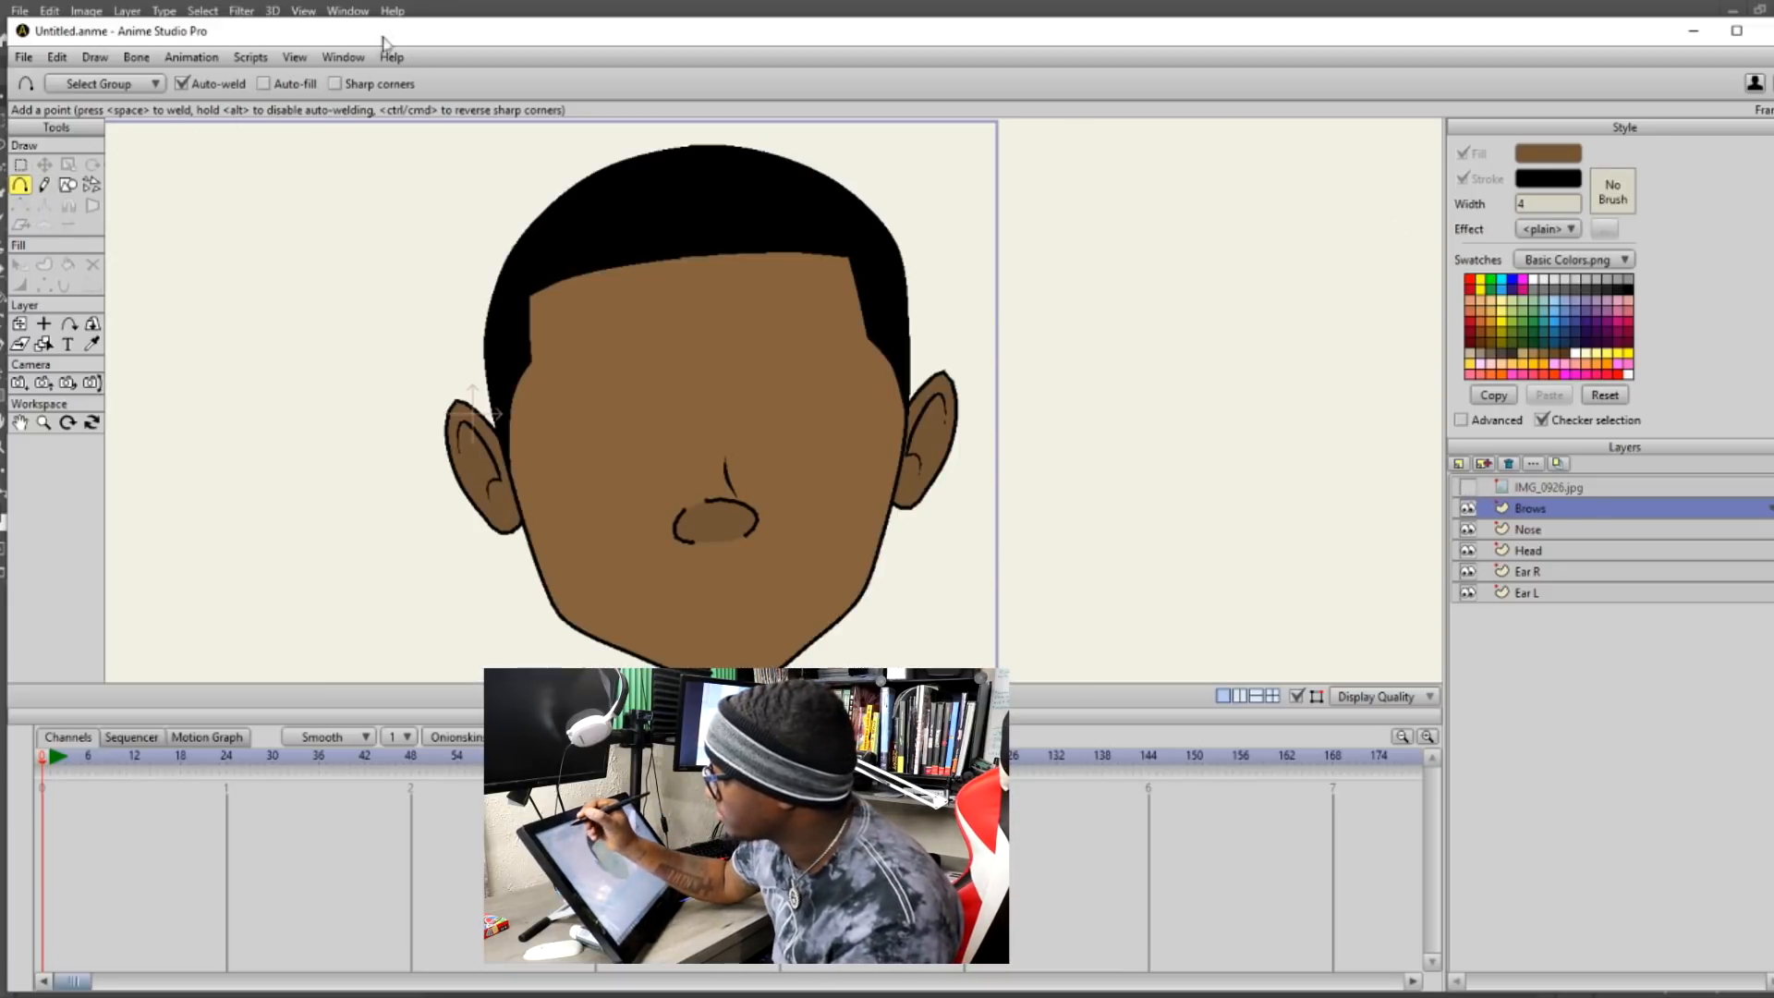
pyautogui.click(339, 84)
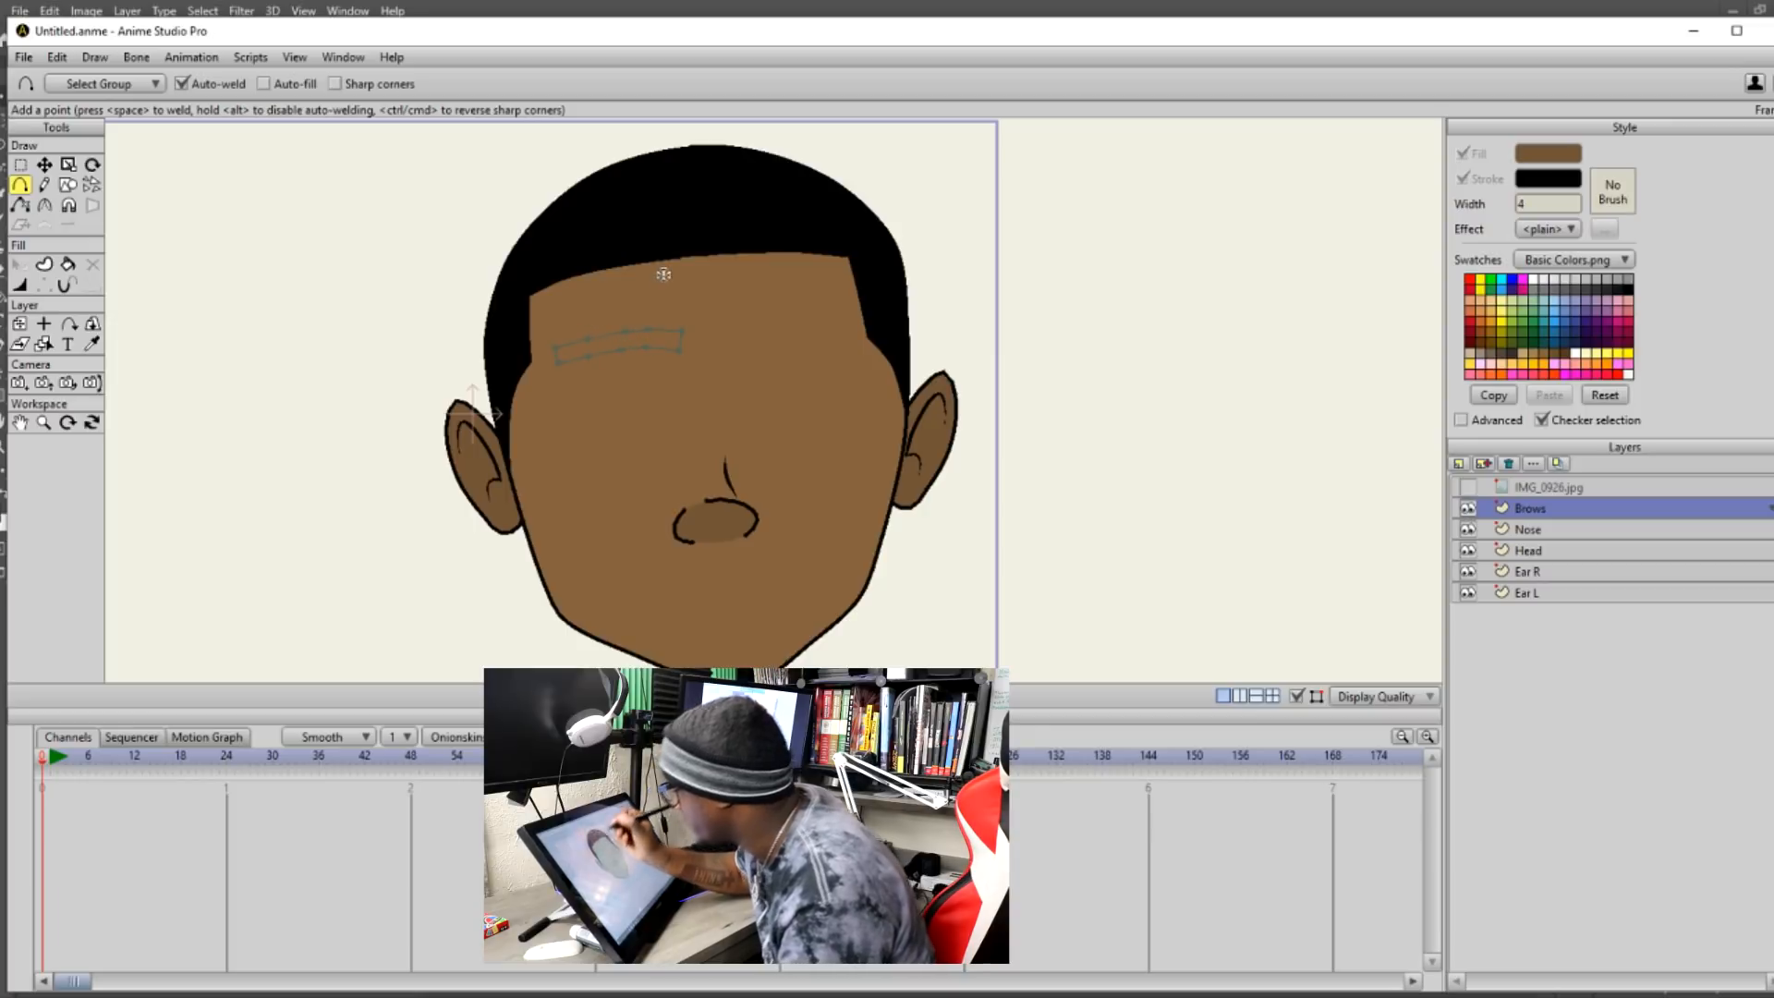
pyautogui.press('p')
pyautogui.click(665, 342)
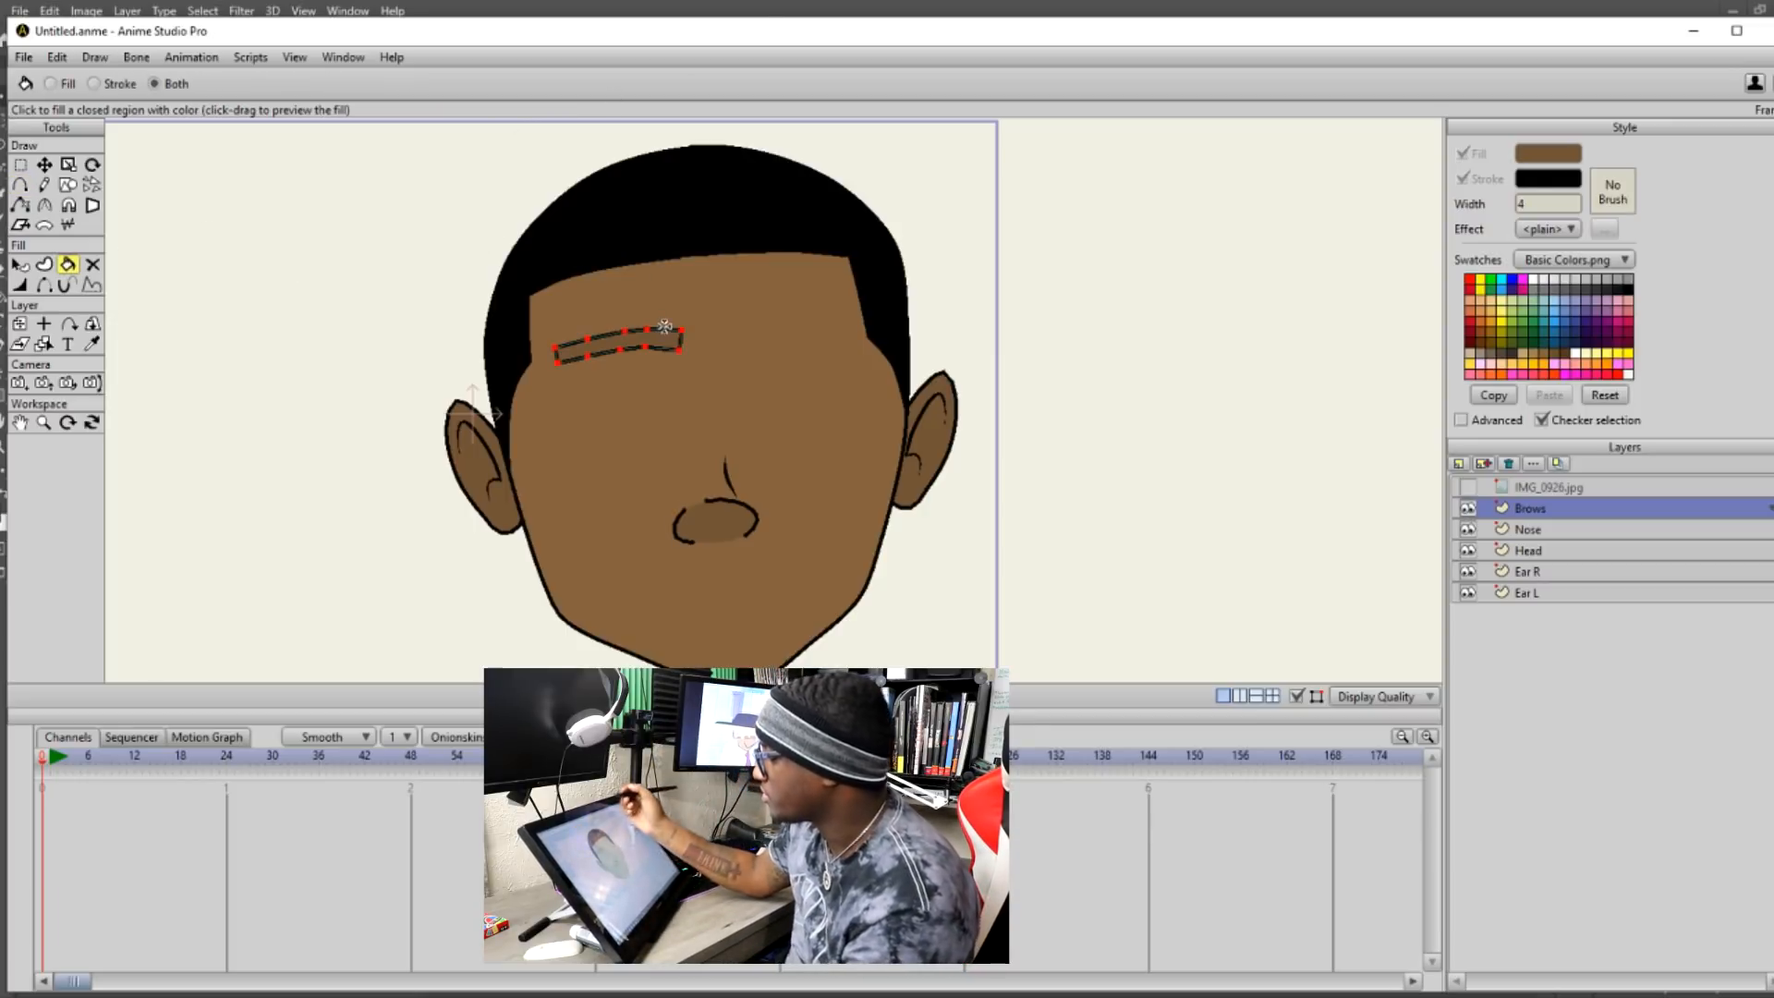
# Select the eyebrow shape on the Brows layer and turn off its stroke.
pyautogui.click(19, 264)
pyautogui.click(660, 344)
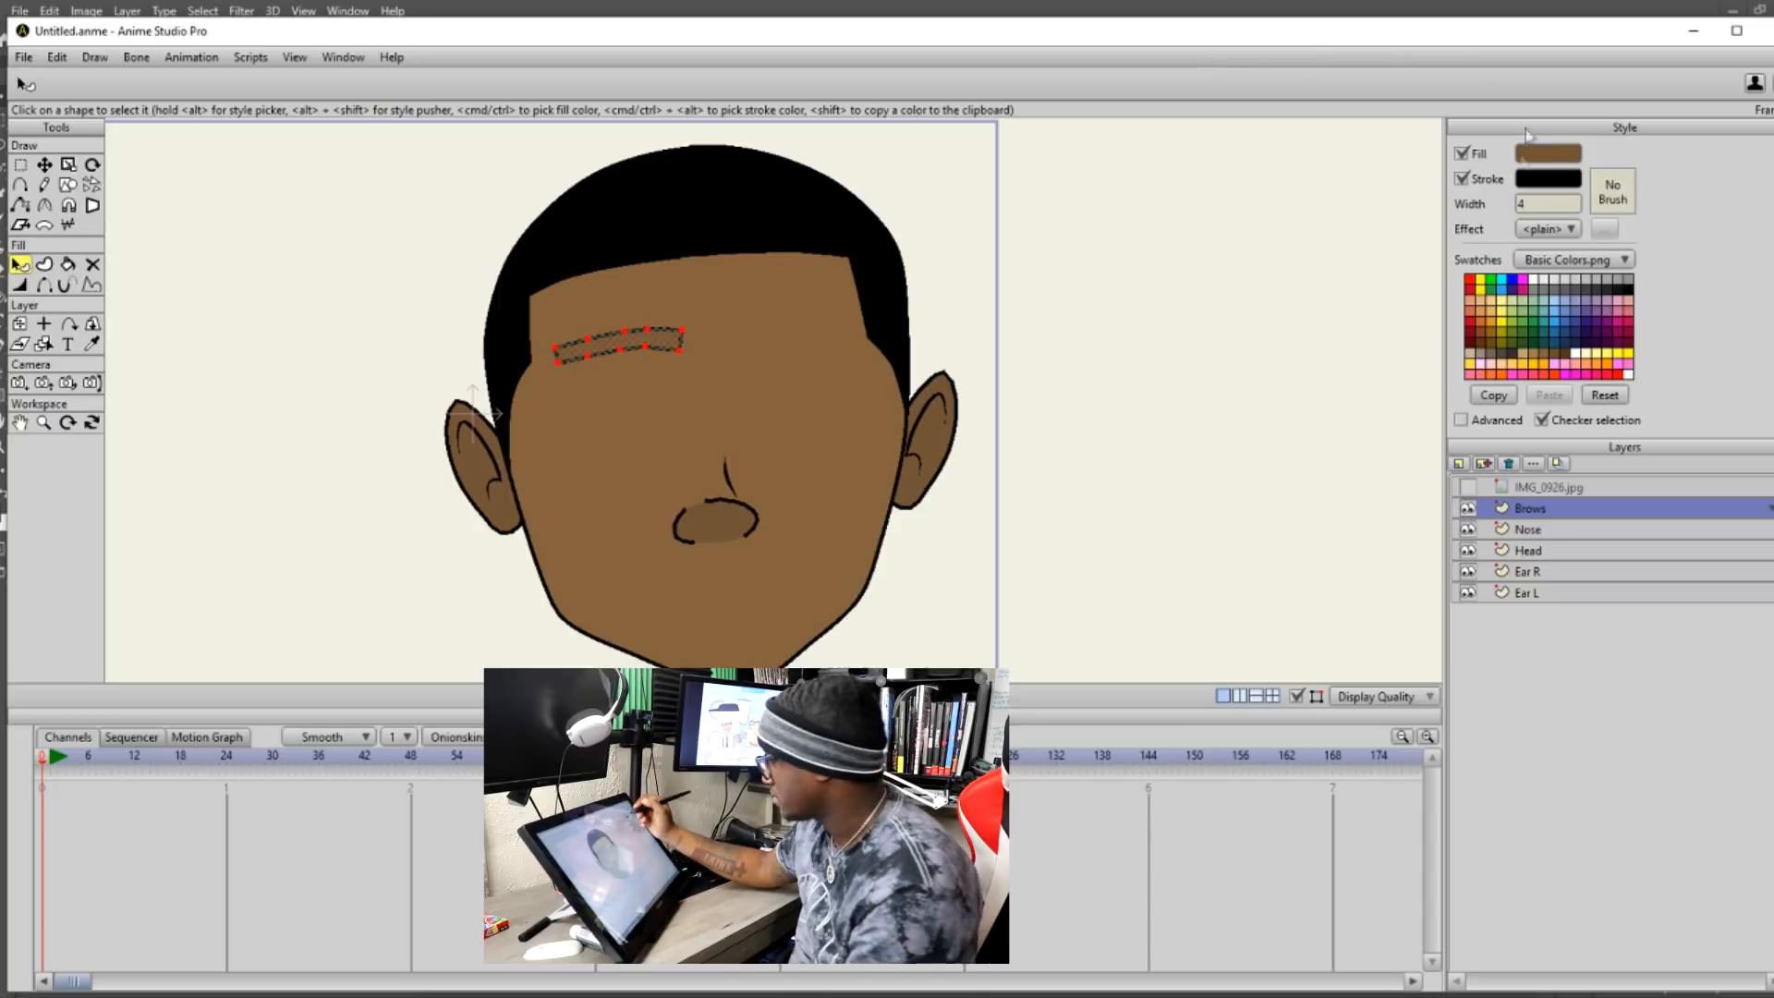
pyautogui.click(1476, 176)
pyautogui.click(1467, 184)
pyautogui.click(1467, 185)
pyautogui.click(1467, 184)
pyautogui.click(1467, 185)
pyautogui.click(1467, 185)
pyautogui.click(1467, 181)
pyautogui.click(1467, 178)
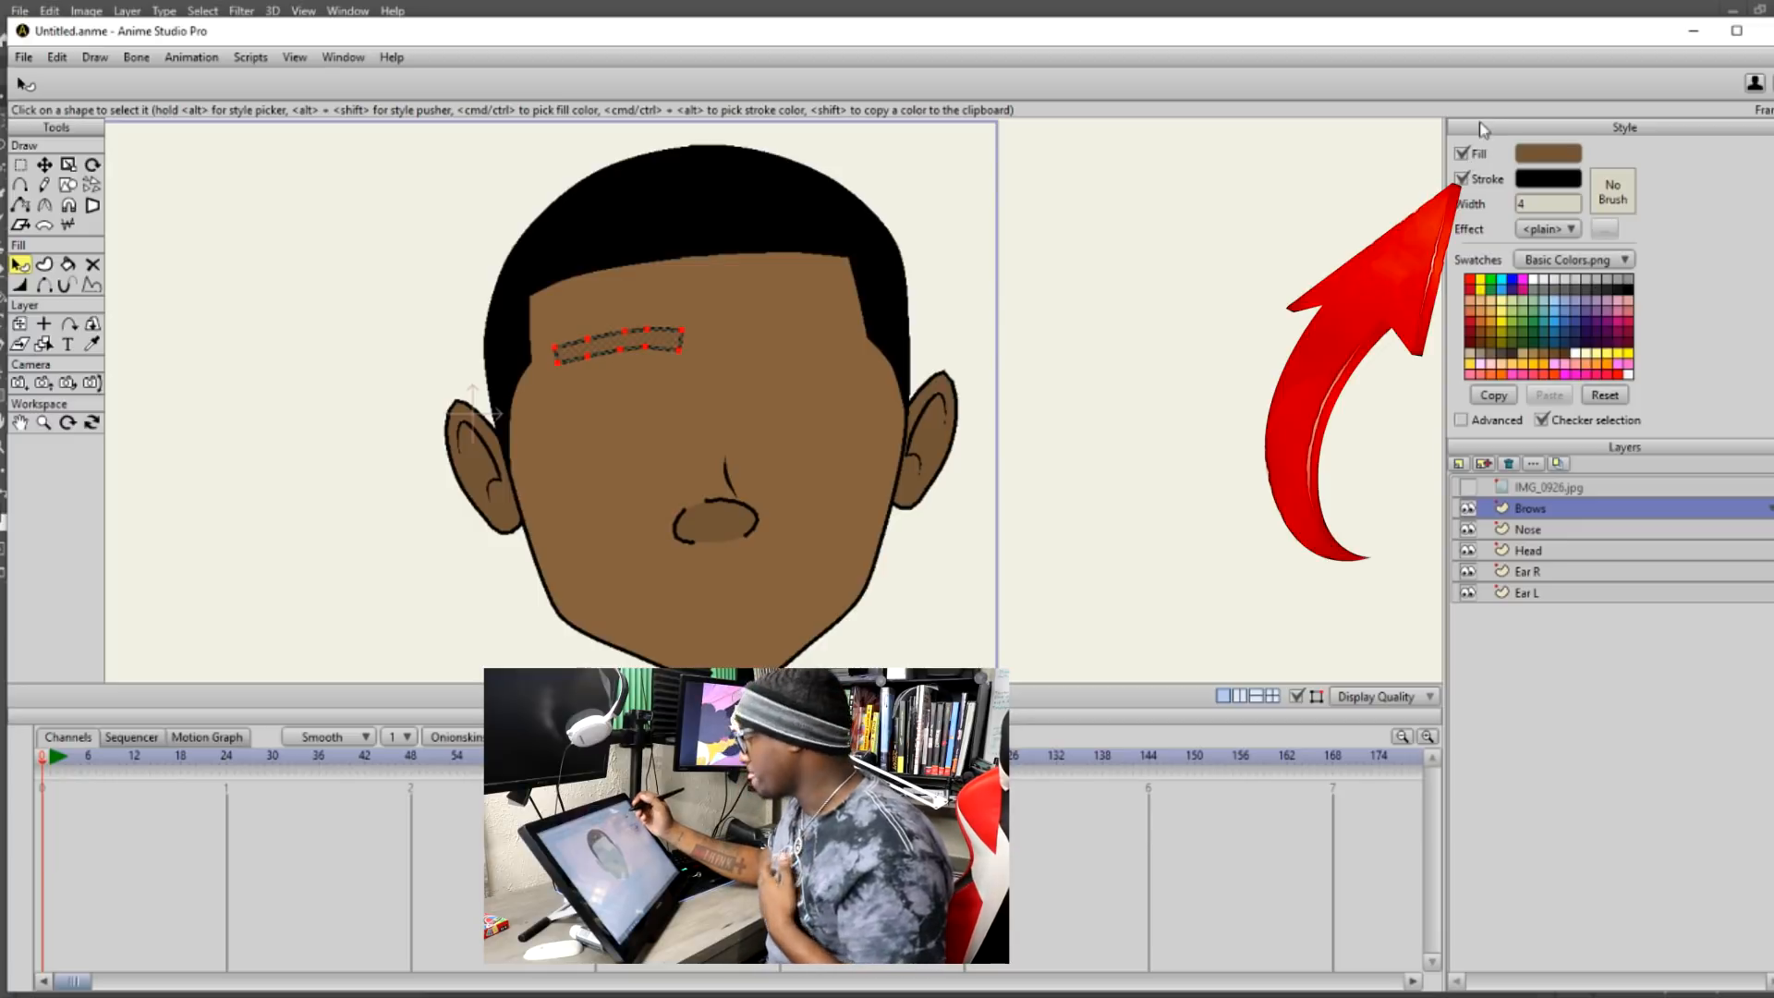
pyautogui.click(1464, 177)
pyautogui.click(1463, 179)
pyautogui.click(1463, 179)
pyautogui.click(1464, 181)
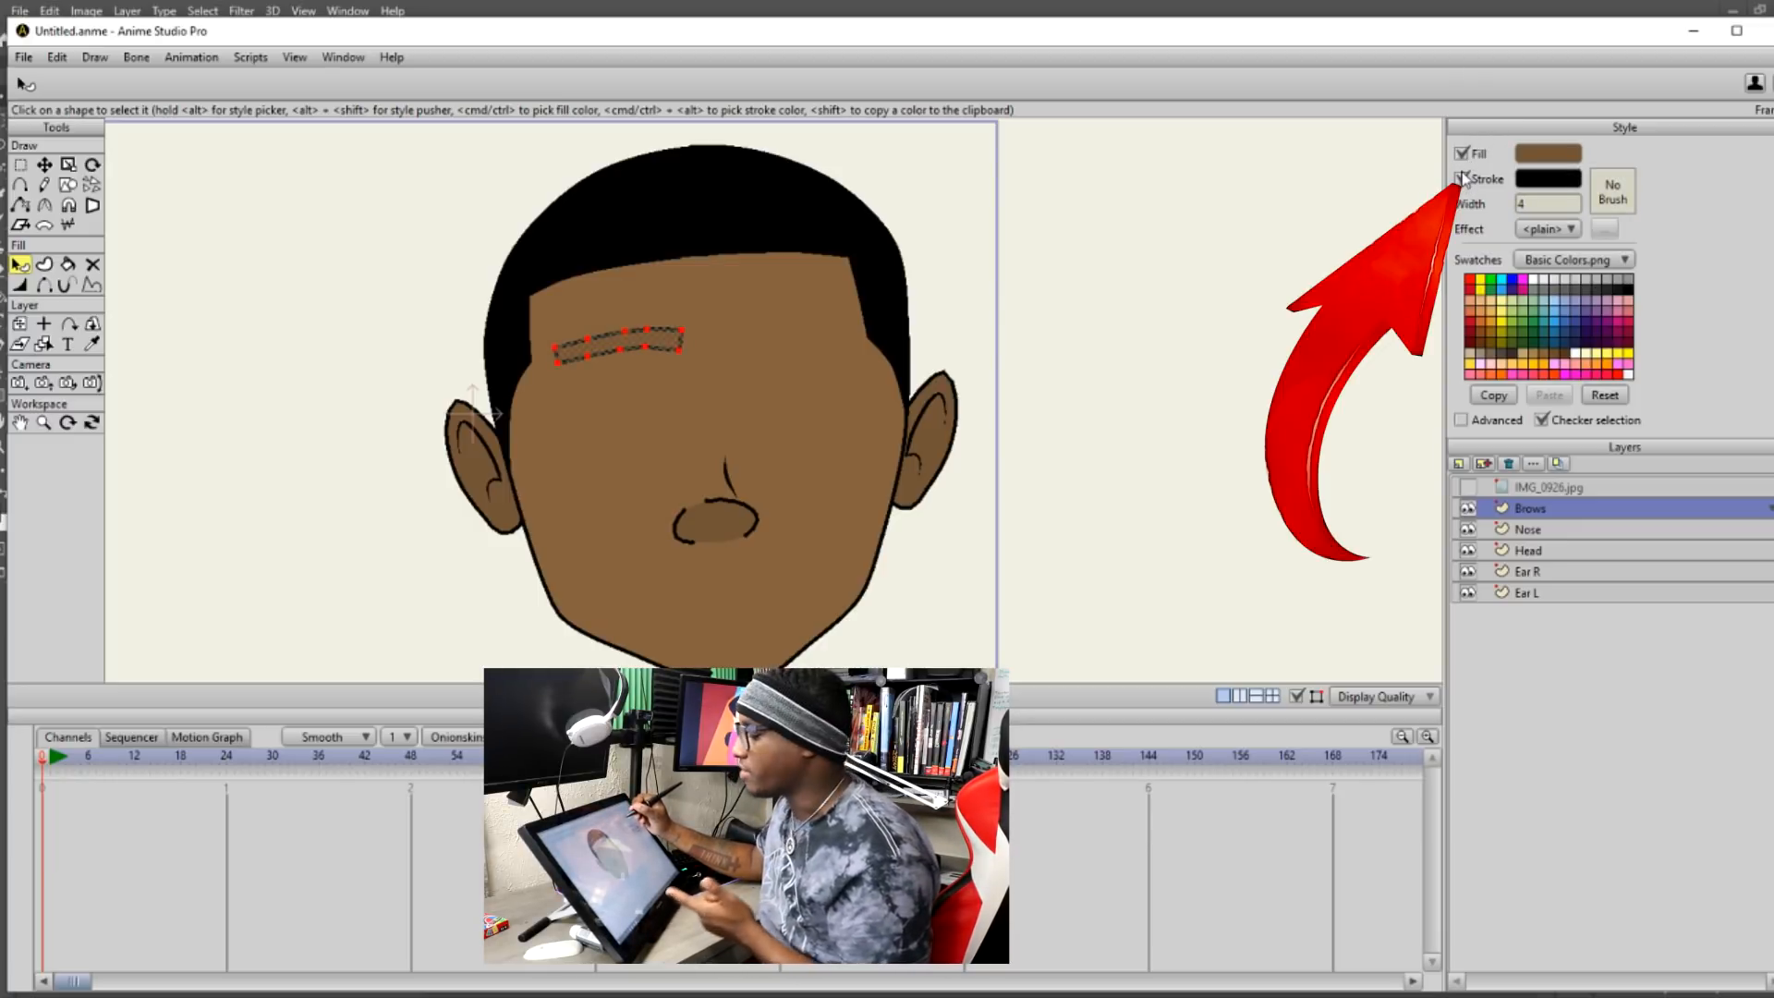
pyautogui.click(1464, 181)
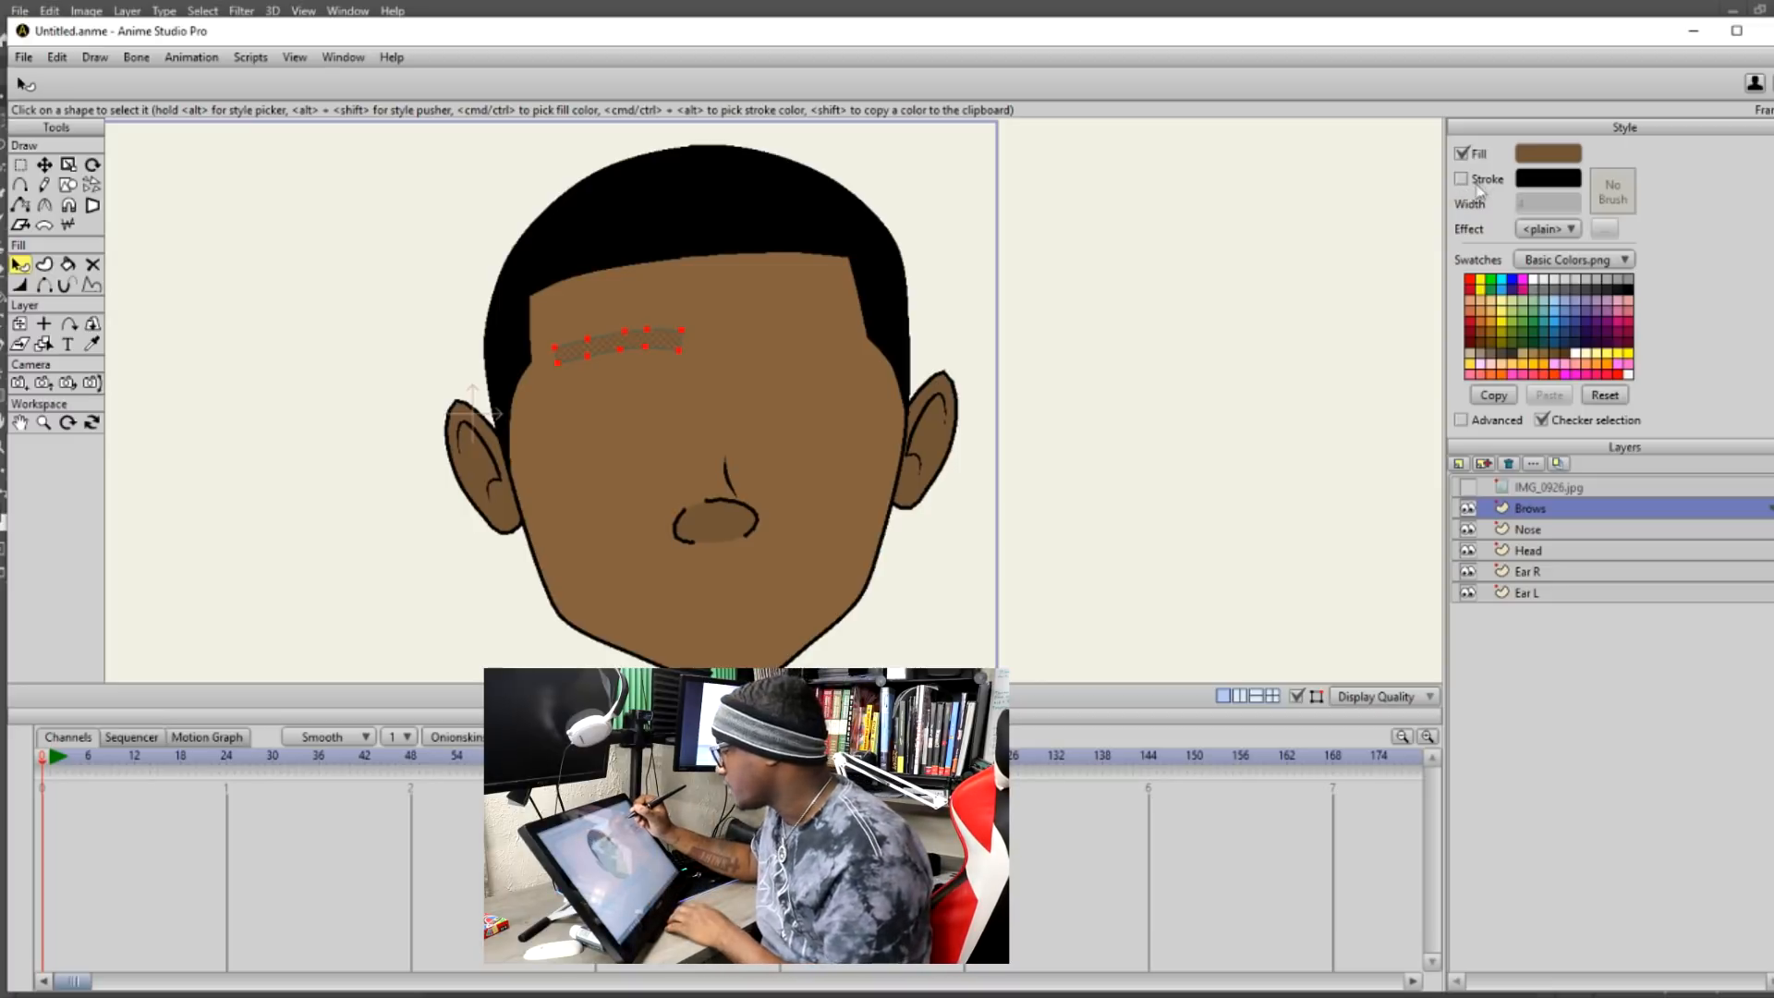
# Set the eyebrow's fill color to black (000000).
pyautogui.click(1524, 163)
pyautogui.moveTo(1284, 289); pyautogui.dragTo(1008, 628)
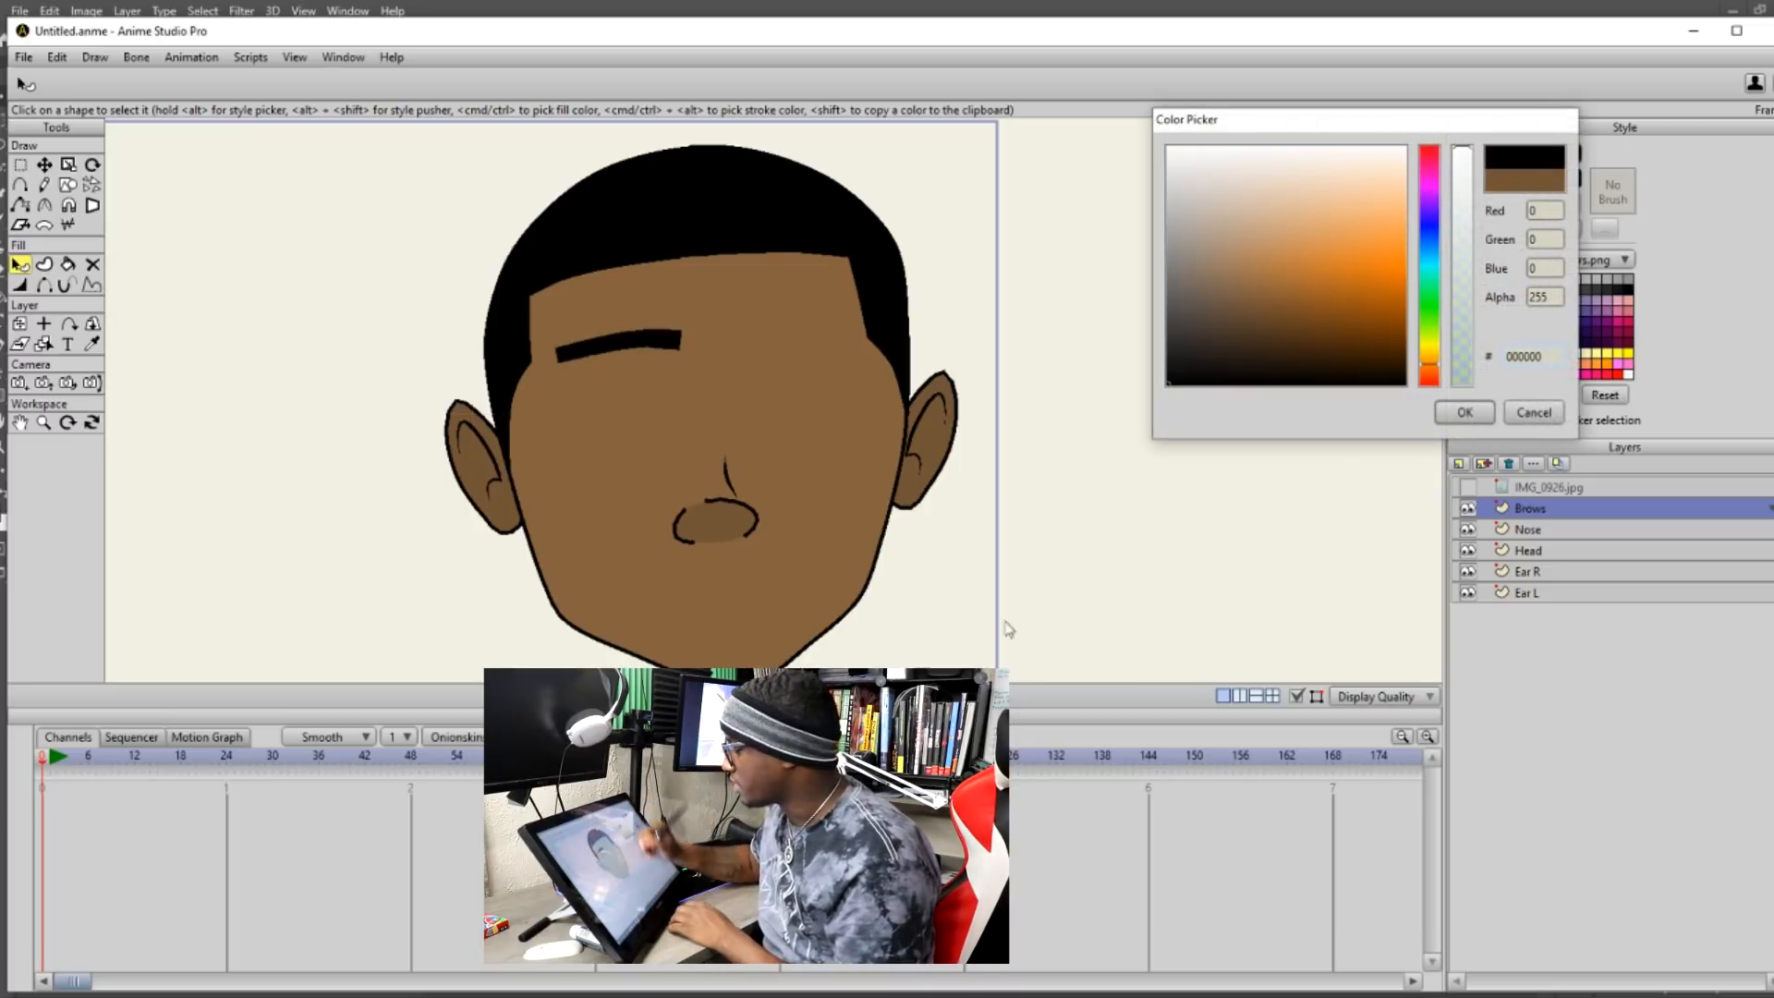
pyautogui.click(1463, 412)
# Copy and paste the eyebrow on the Brows layer, place the copy above the character's left eye area and flip it.
pyautogui.click(22, 165)
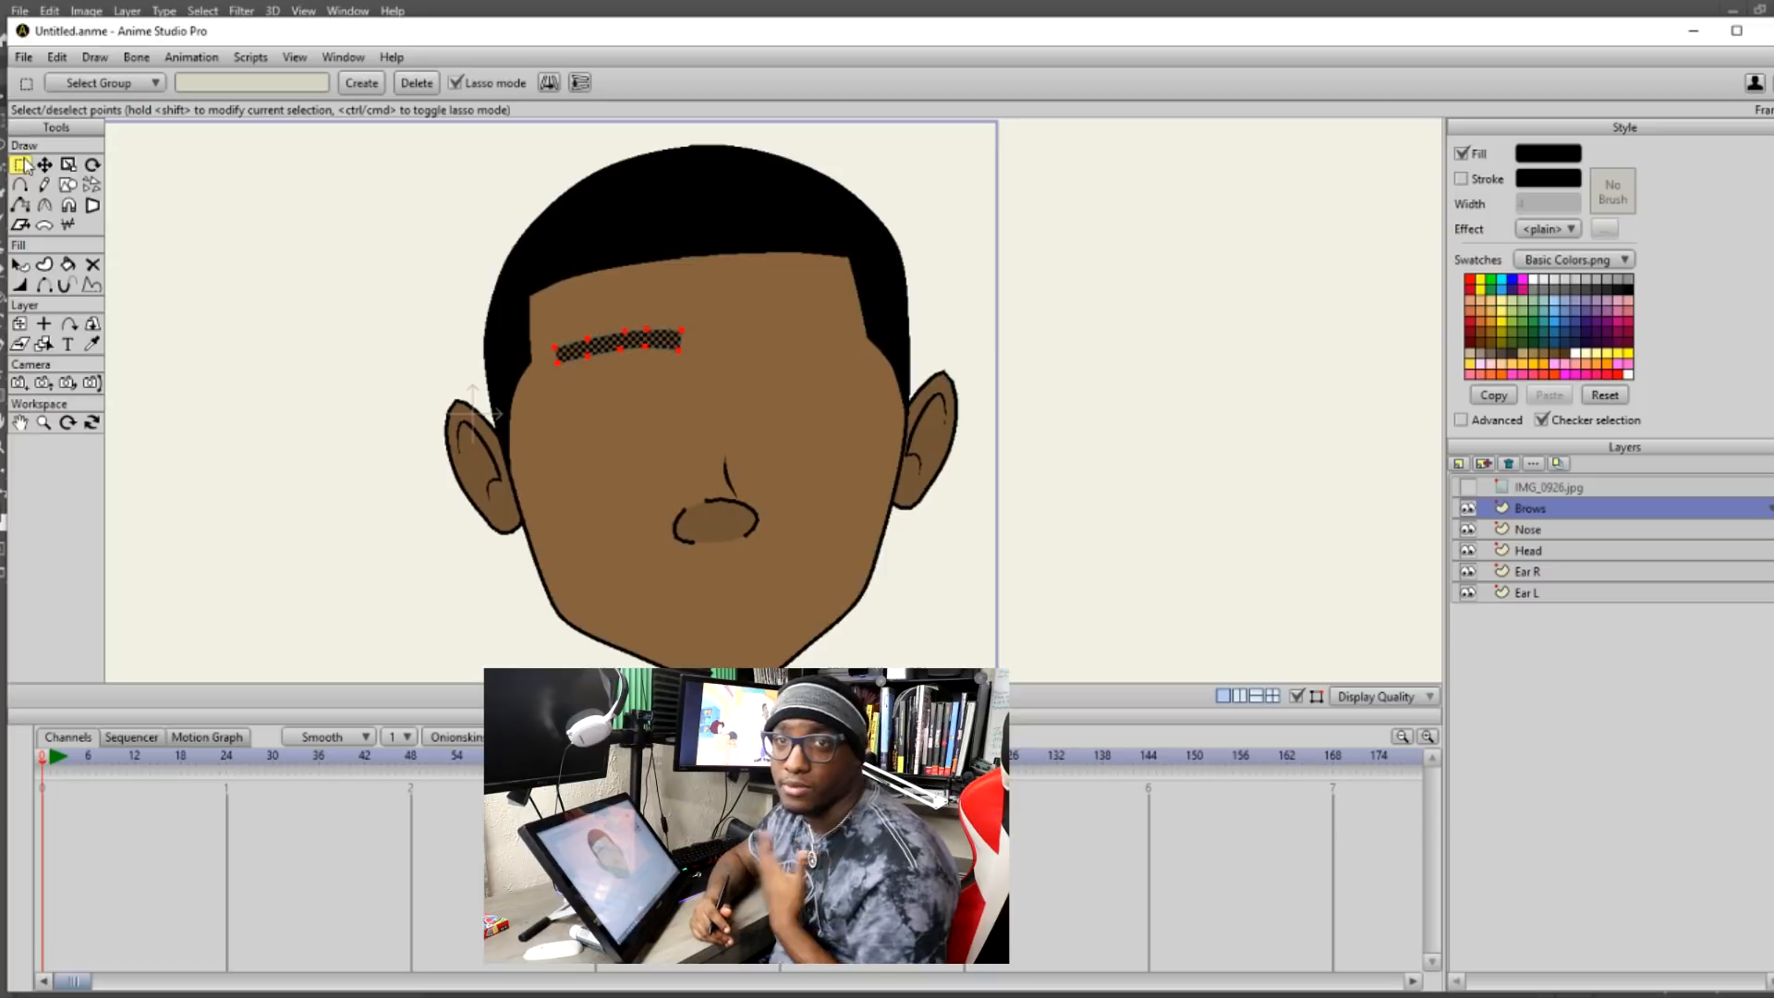
pyautogui.moveTo(739, 404)
pyautogui.mouseDown()
pyautogui.moveTo(730, 351)
pyautogui.moveTo(541, 457)
pyautogui.moveTo(513, 369)
pyautogui.mouseUp()
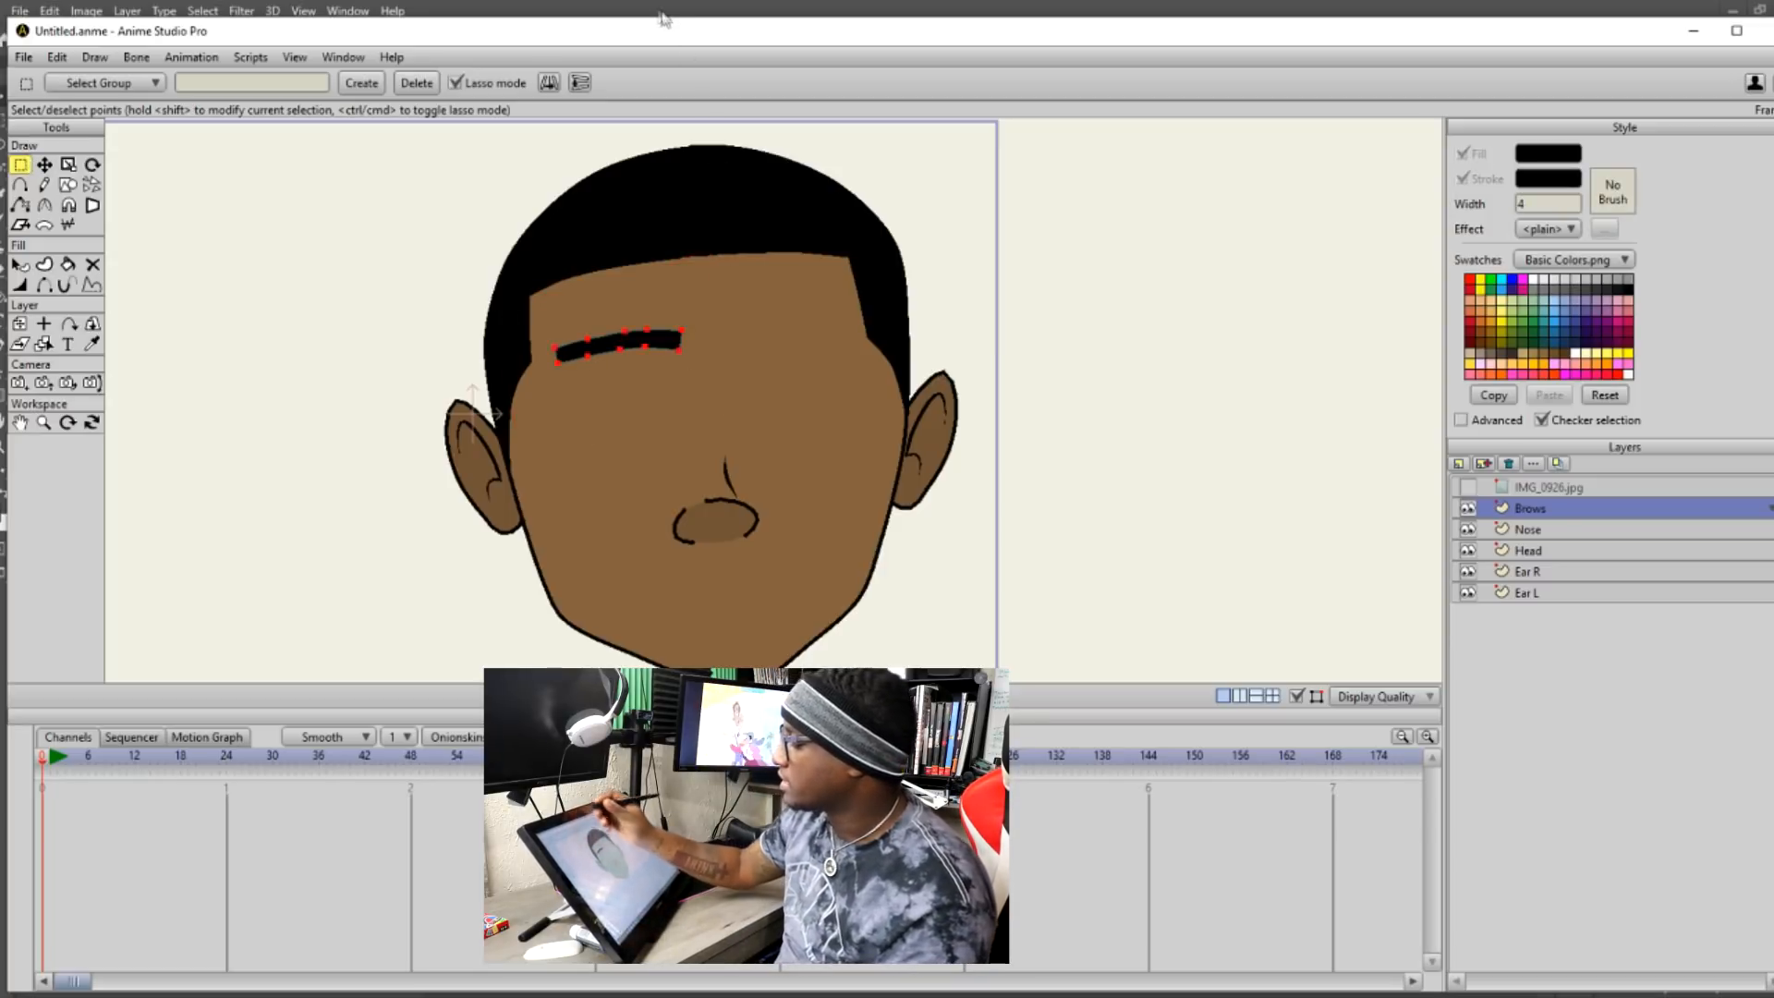
pyautogui.click(58, 56)
pyautogui.click(93, 154)
pyautogui.click(58, 56)
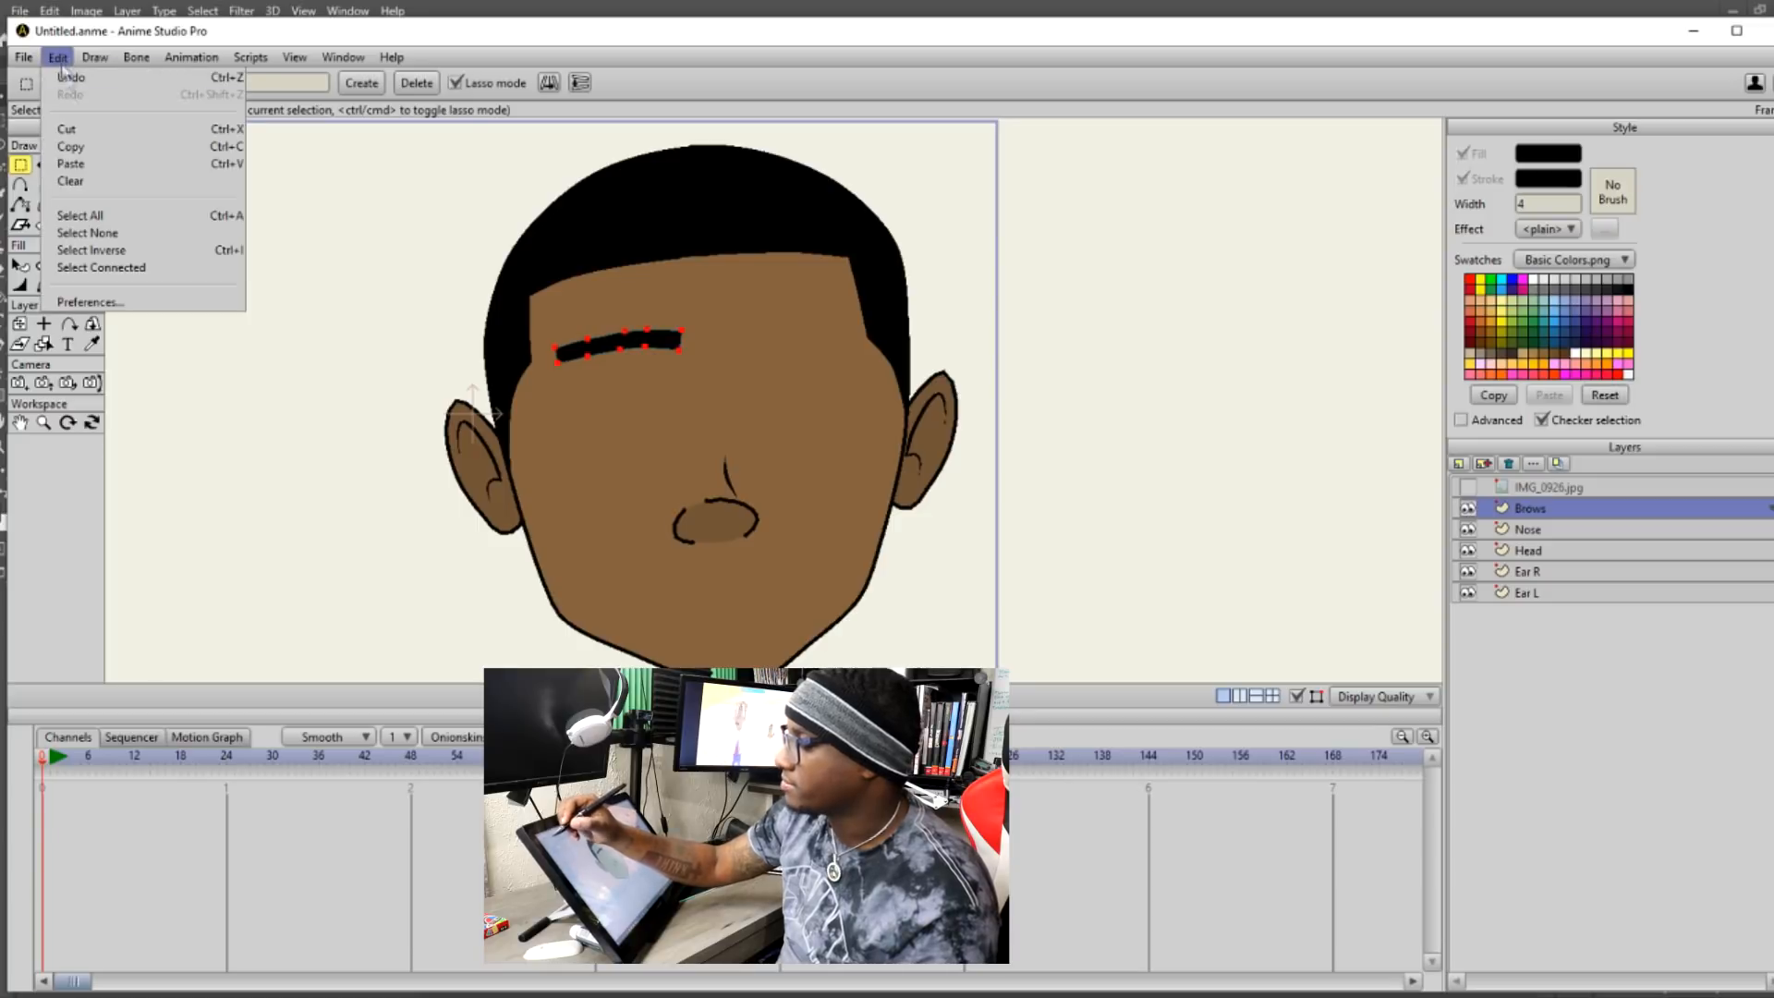
pyautogui.click(72, 165)
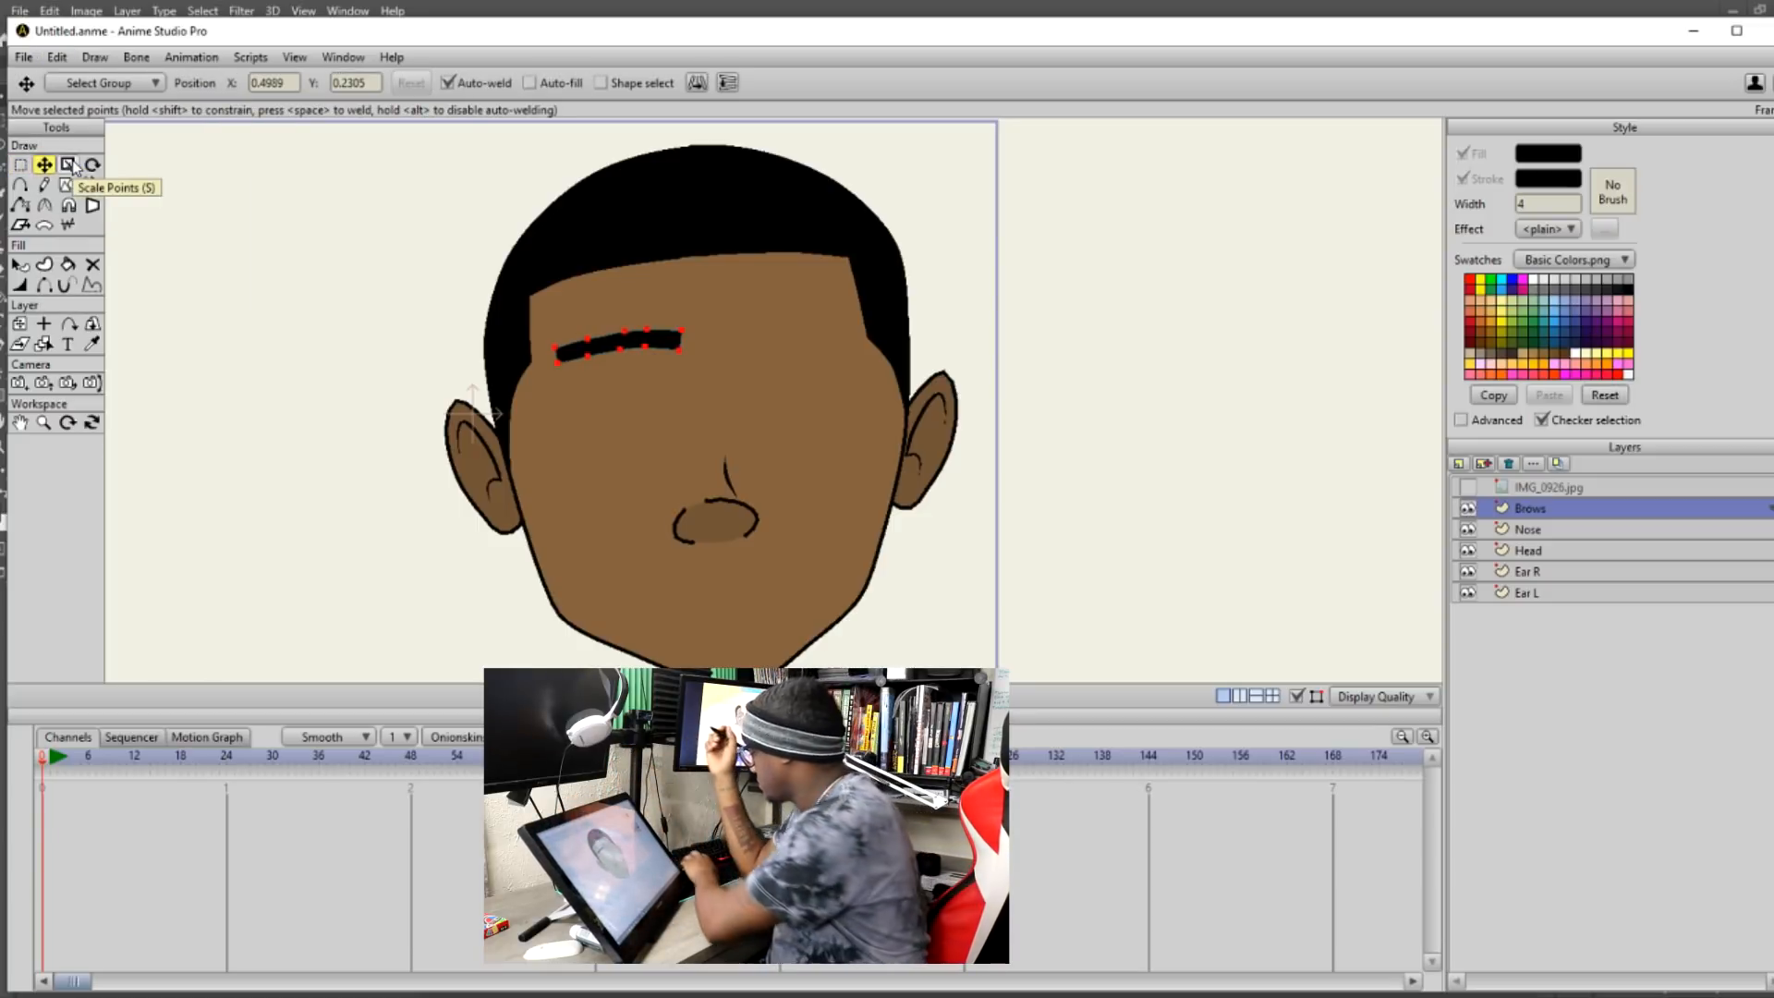
pyautogui.moveTo(758, 388); pyautogui.dragTo(845, 333)
pyautogui.click(721, 85)
# Adjust the copied eyebrow's angle, nudge it slightly upward to line up with the other one, and deselect it.
pyautogui.click(92, 164)
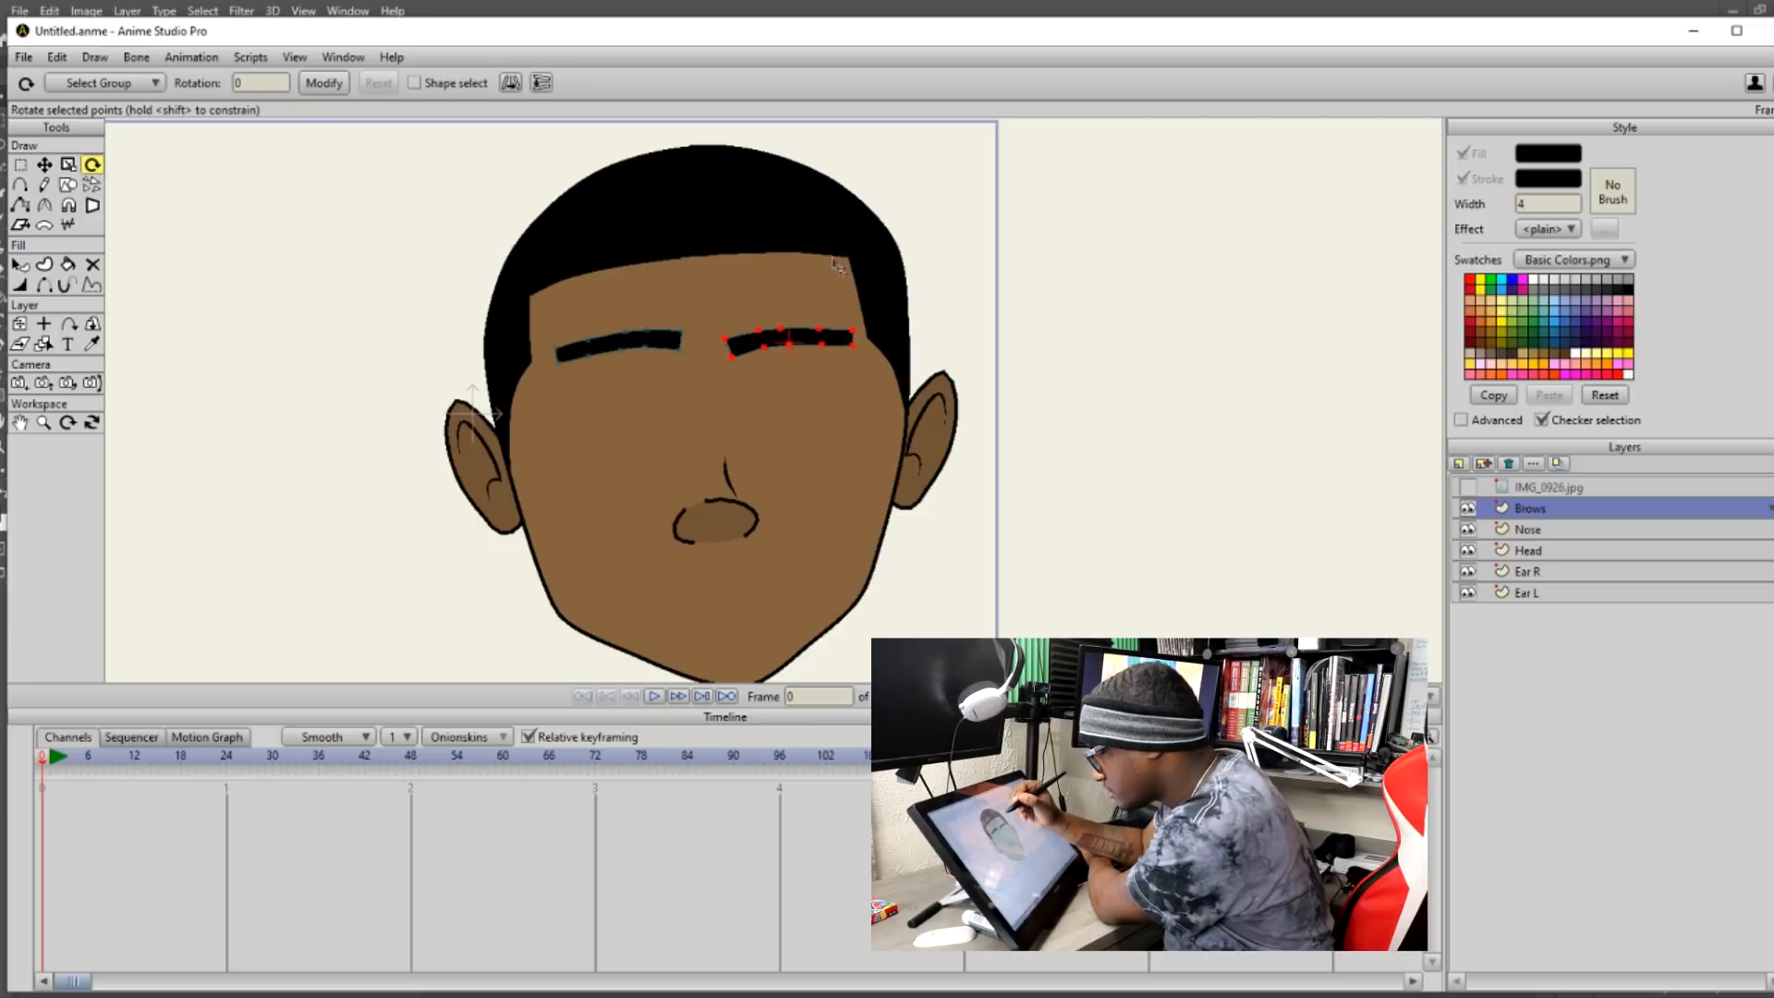
pyautogui.click(44, 166)
pyautogui.moveTo(810, 342); pyautogui.dragTo(808, 335)
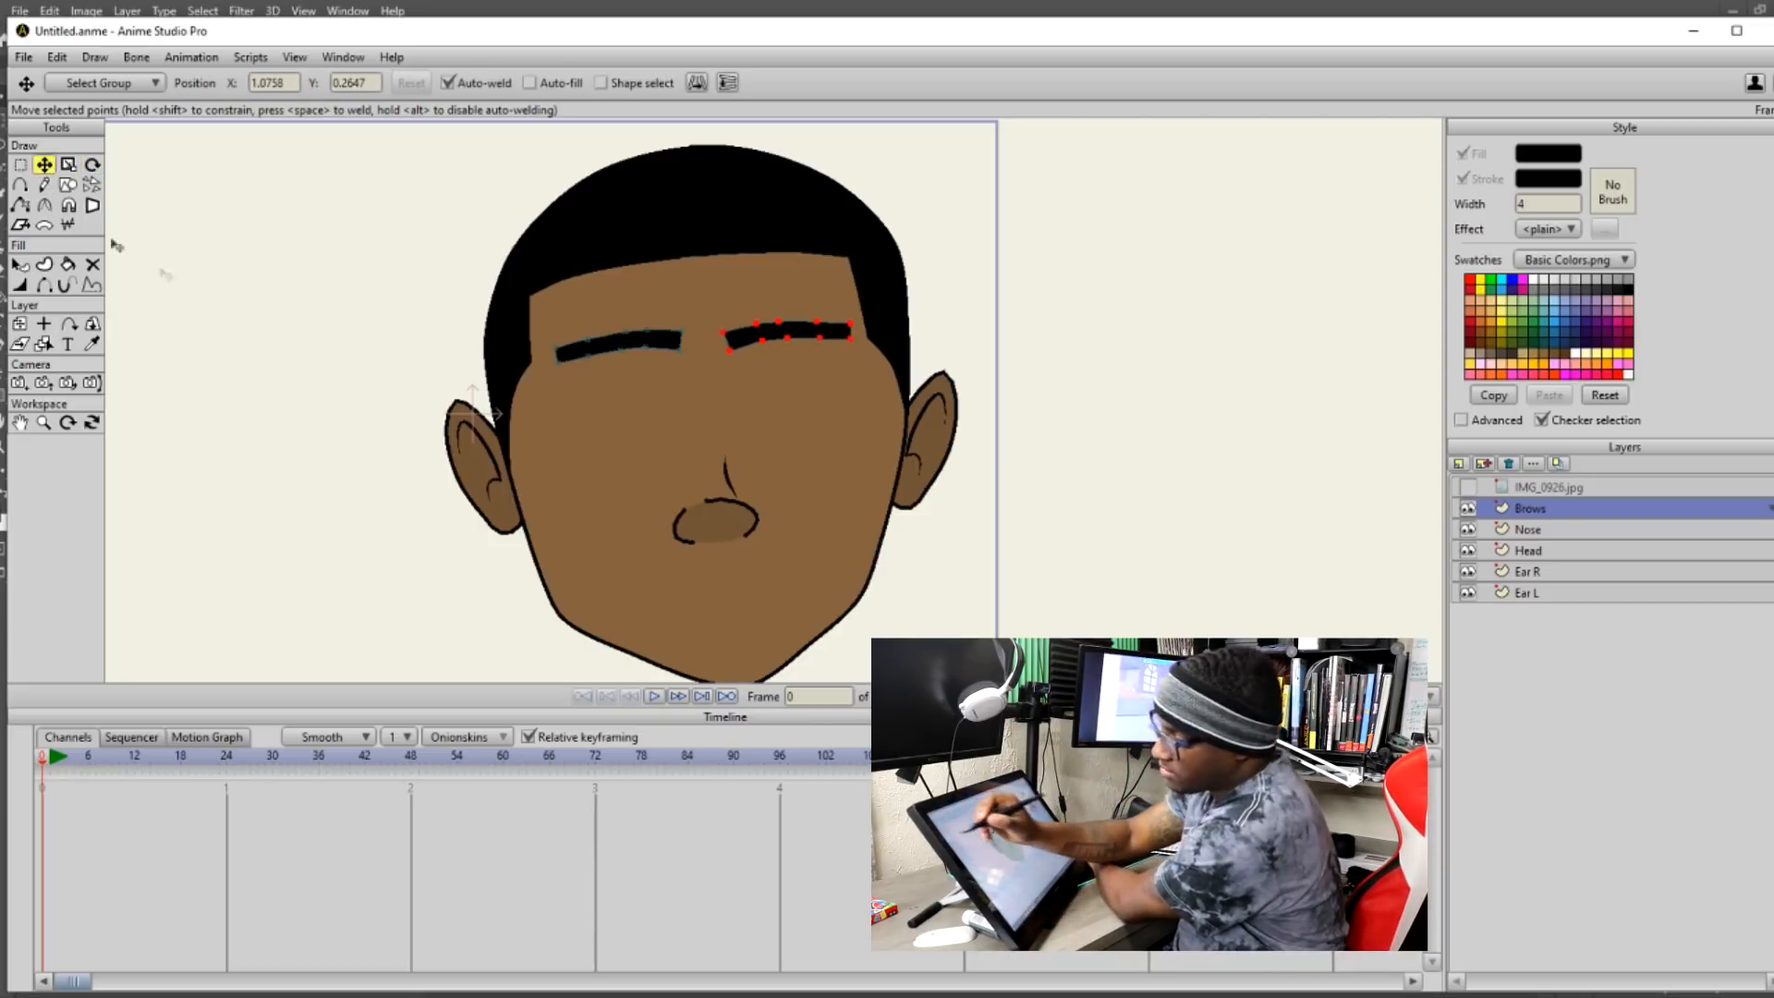
pyautogui.click(21, 166)
pyautogui.click(1165, 278)
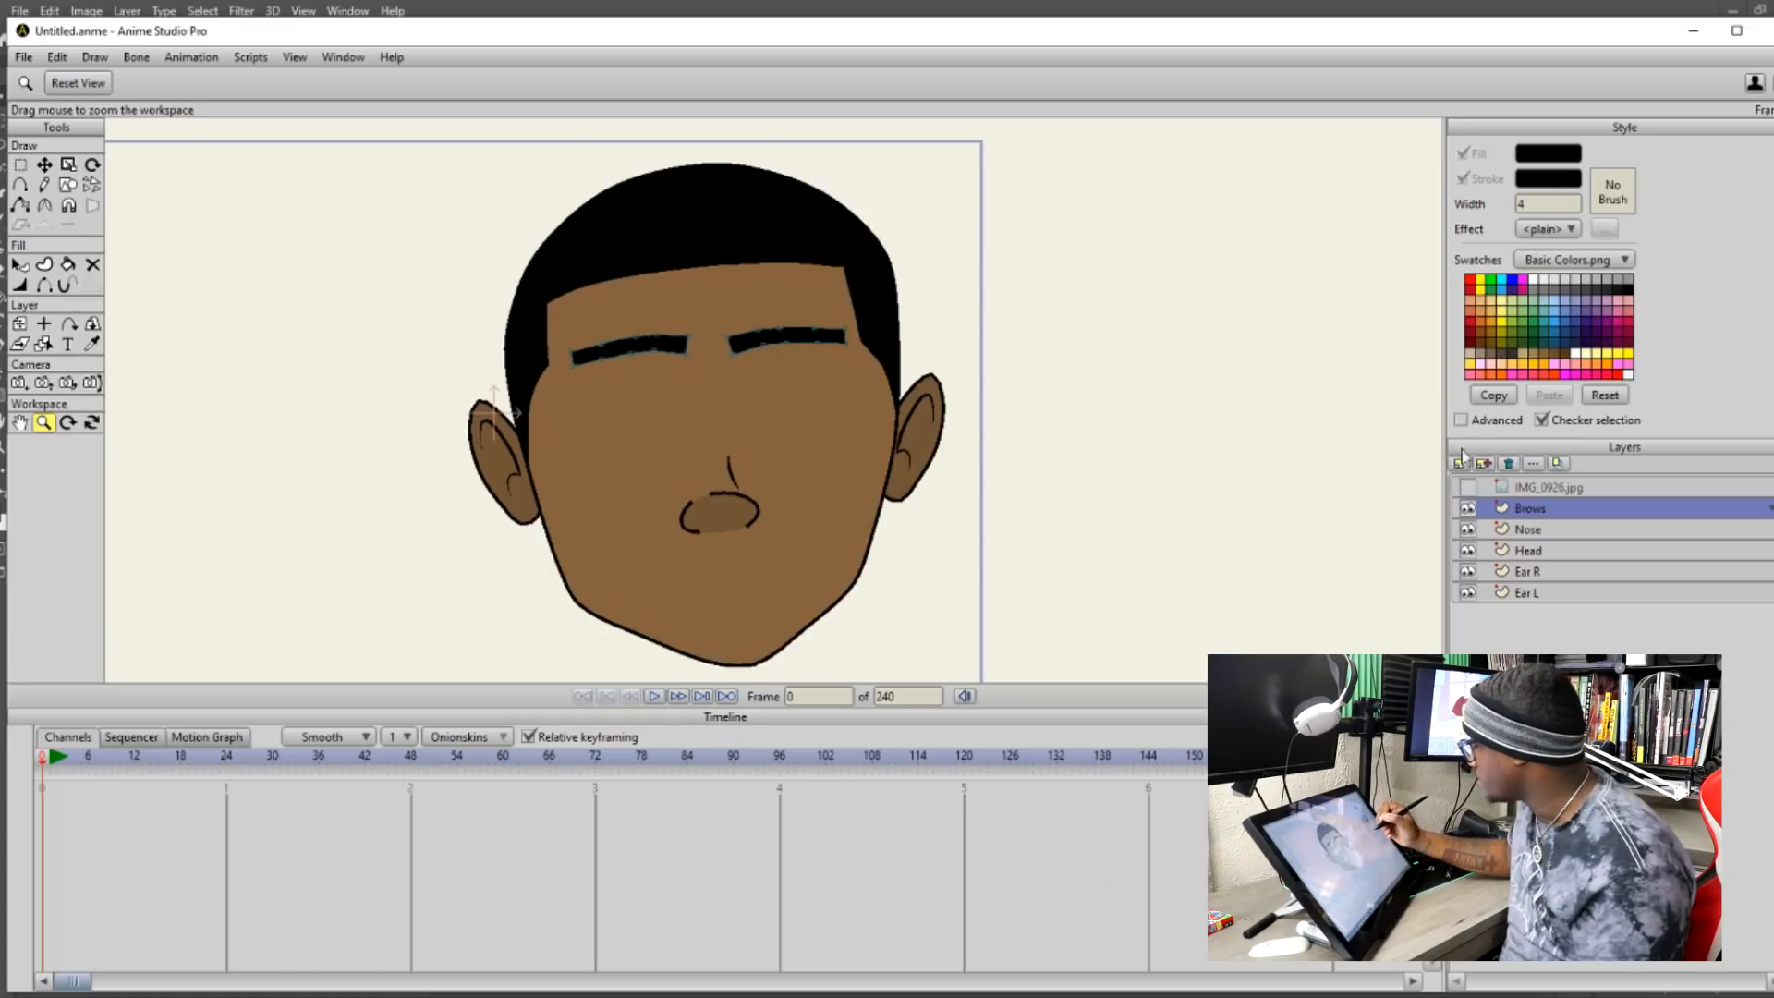
# Add a new vector layer named Mouth above the Brows layer.
pyautogui.click(1459, 462)
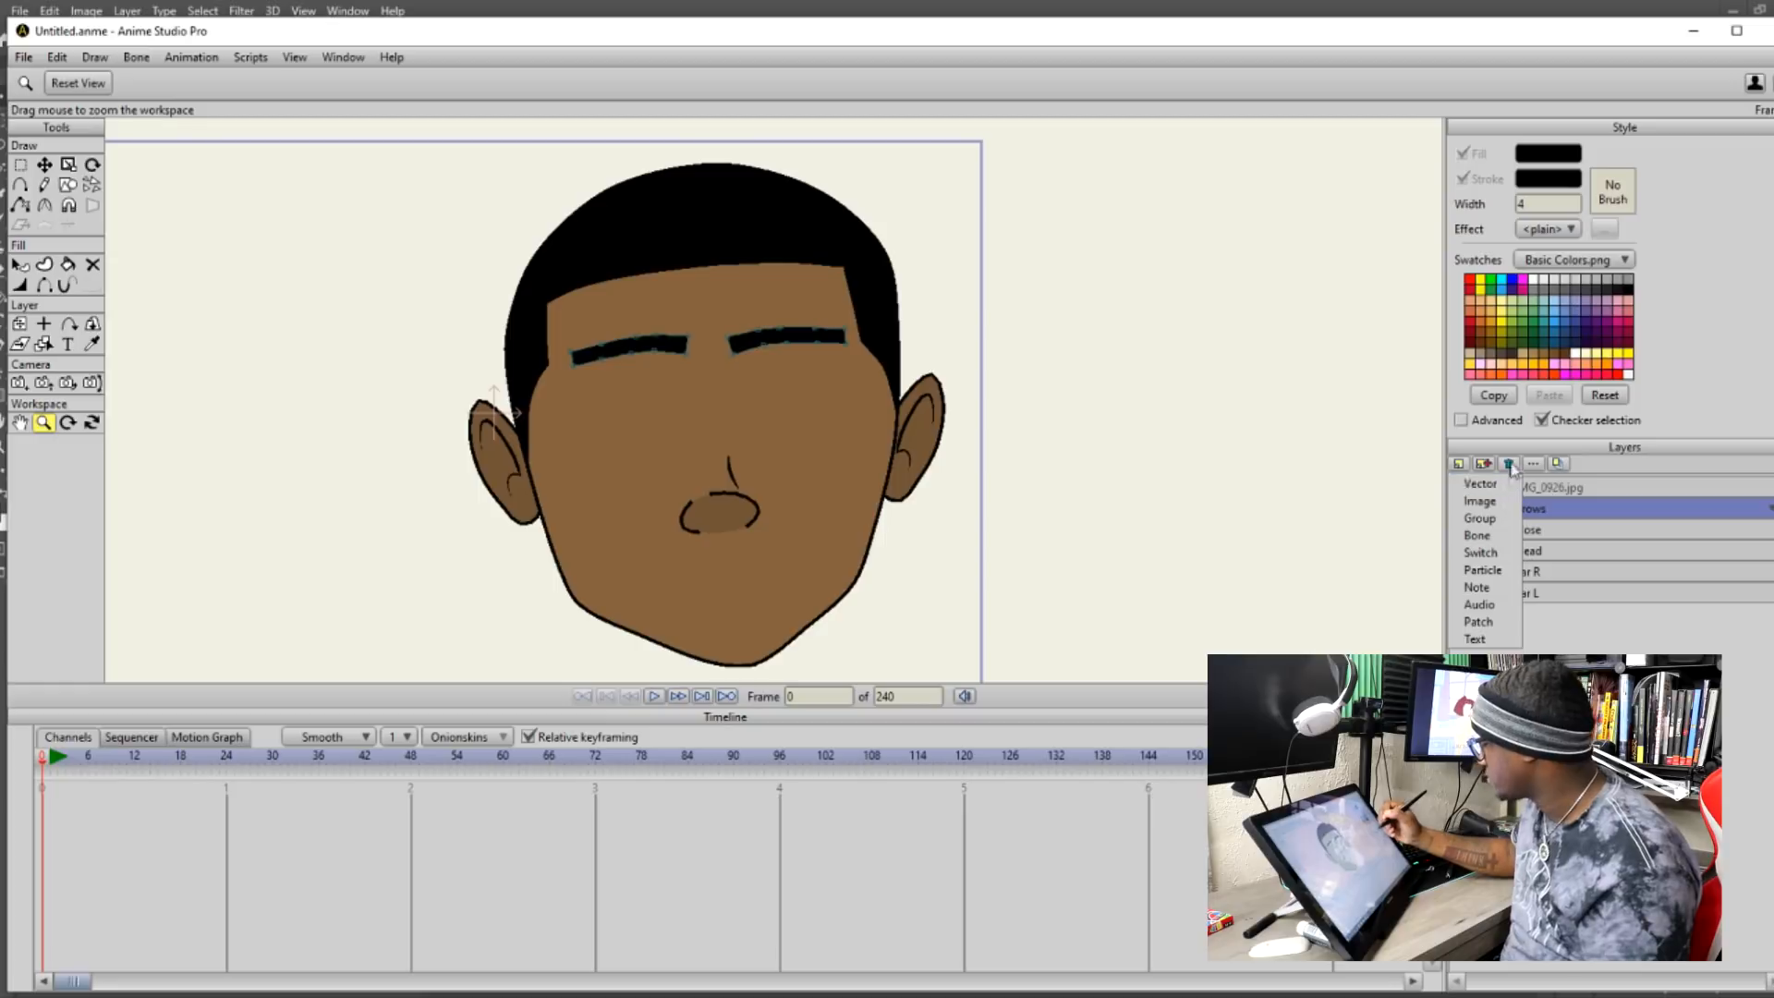
pyautogui.click(1513, 460)
pyautogui.write('Mouth')
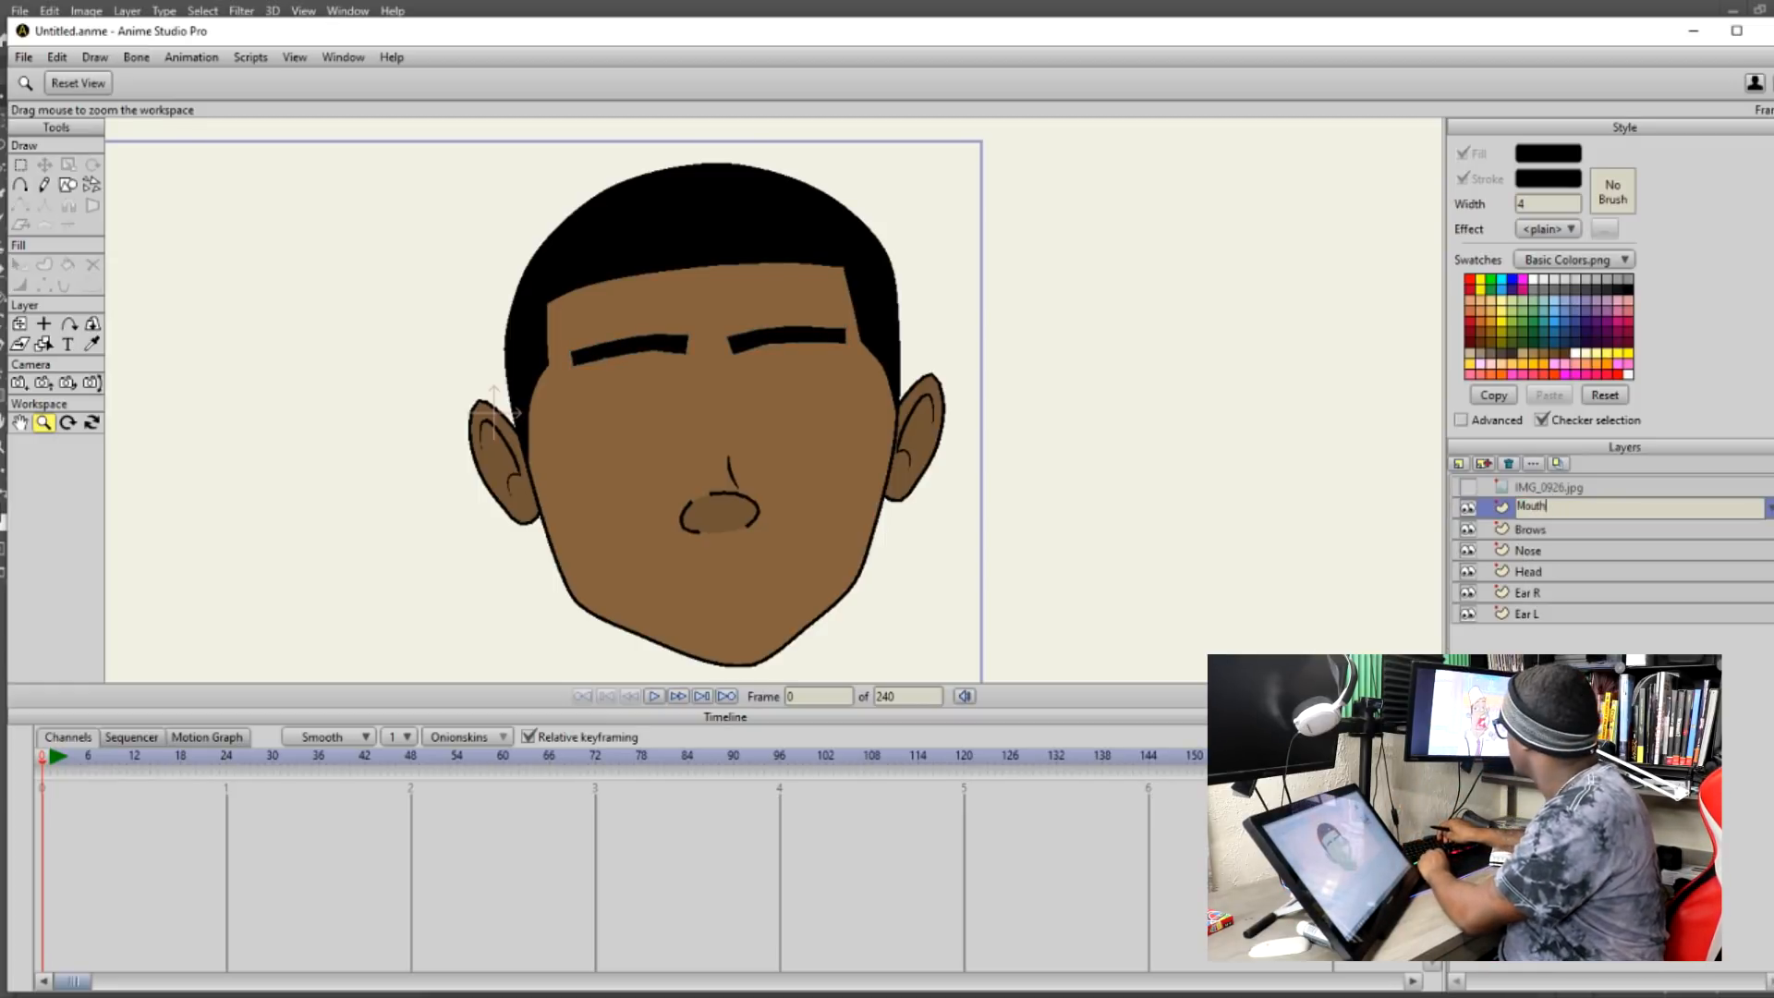
pyautogui.press('Return')
# Show the reference sketch and trace the line between the lips and the upper lip's edge on the Mouth layer.
pyautogui.click(19, 184)
pyautogui.click(43, 422)
pyautogui.moveTo(832, 479)
pyautogui.mouseDown()
pyautogui.moveTo(882, 480)
pyautogui.moveTo(934, 348)
pyautogui.moveTo(938, 400)
pyautogui.moveTo(1121, 402)
pyautogui.moveTo(1052, 478)
pyautogui.mouseUp()
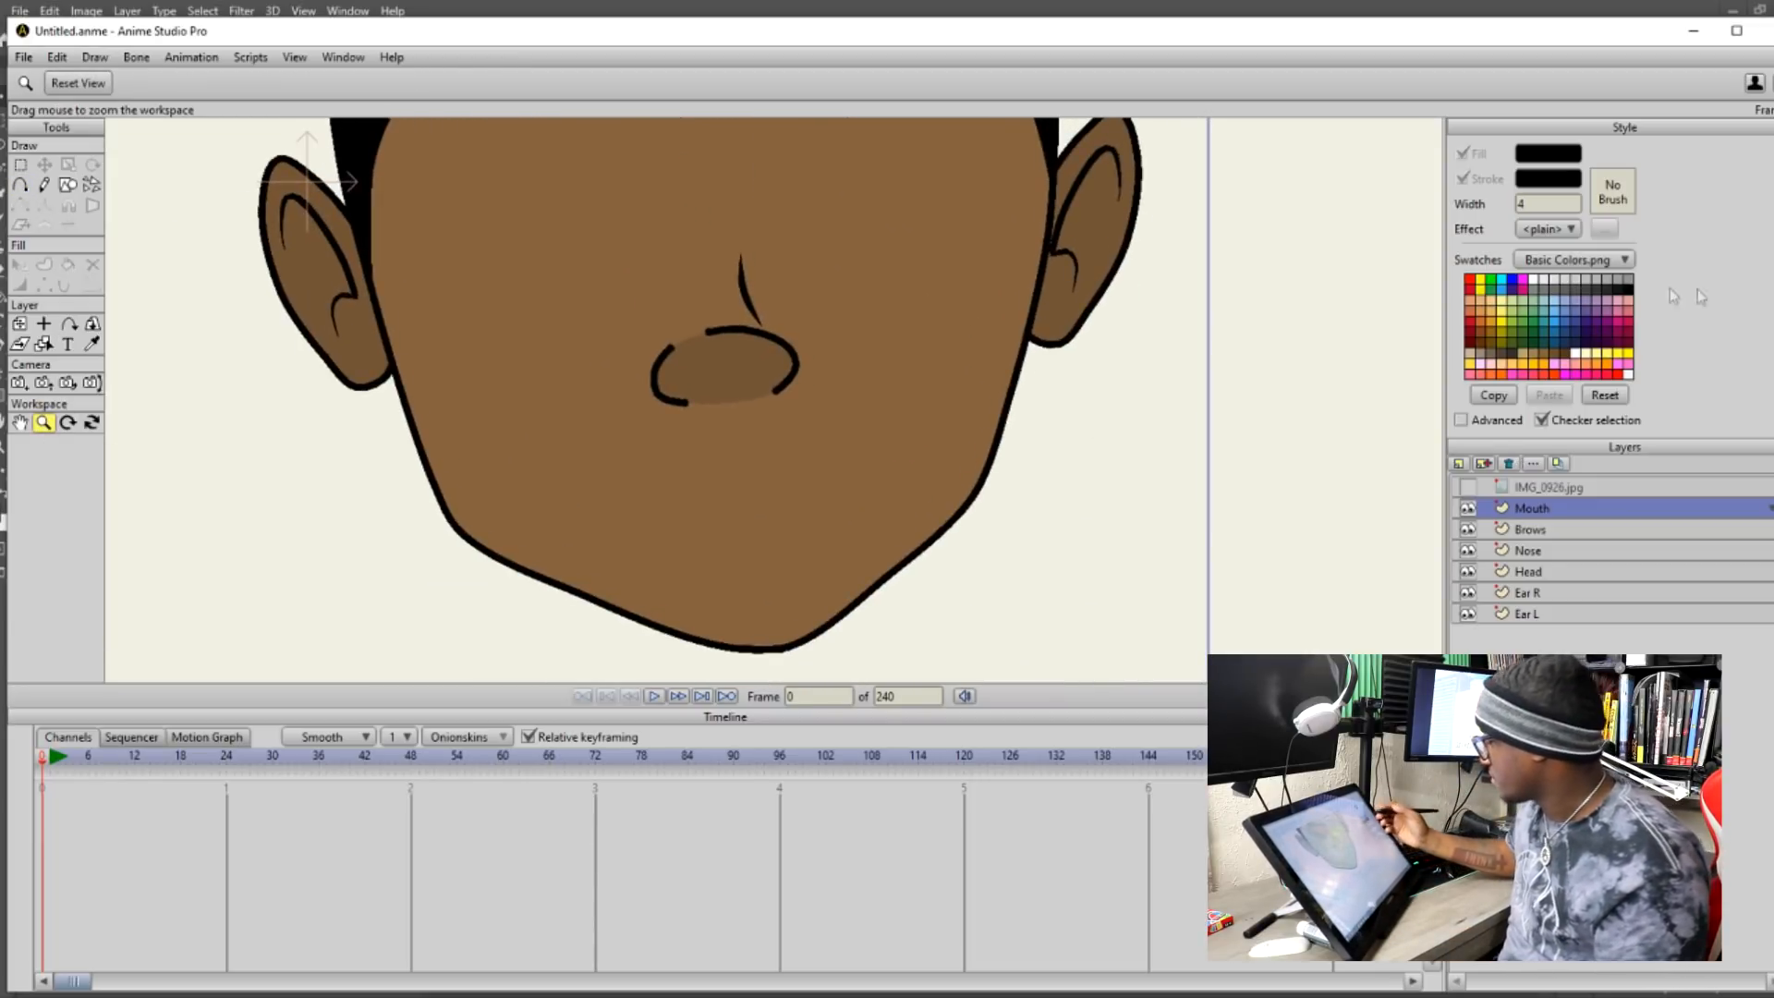
pyautogui.click(1469, 487)
pyautogui.click(20, 185)
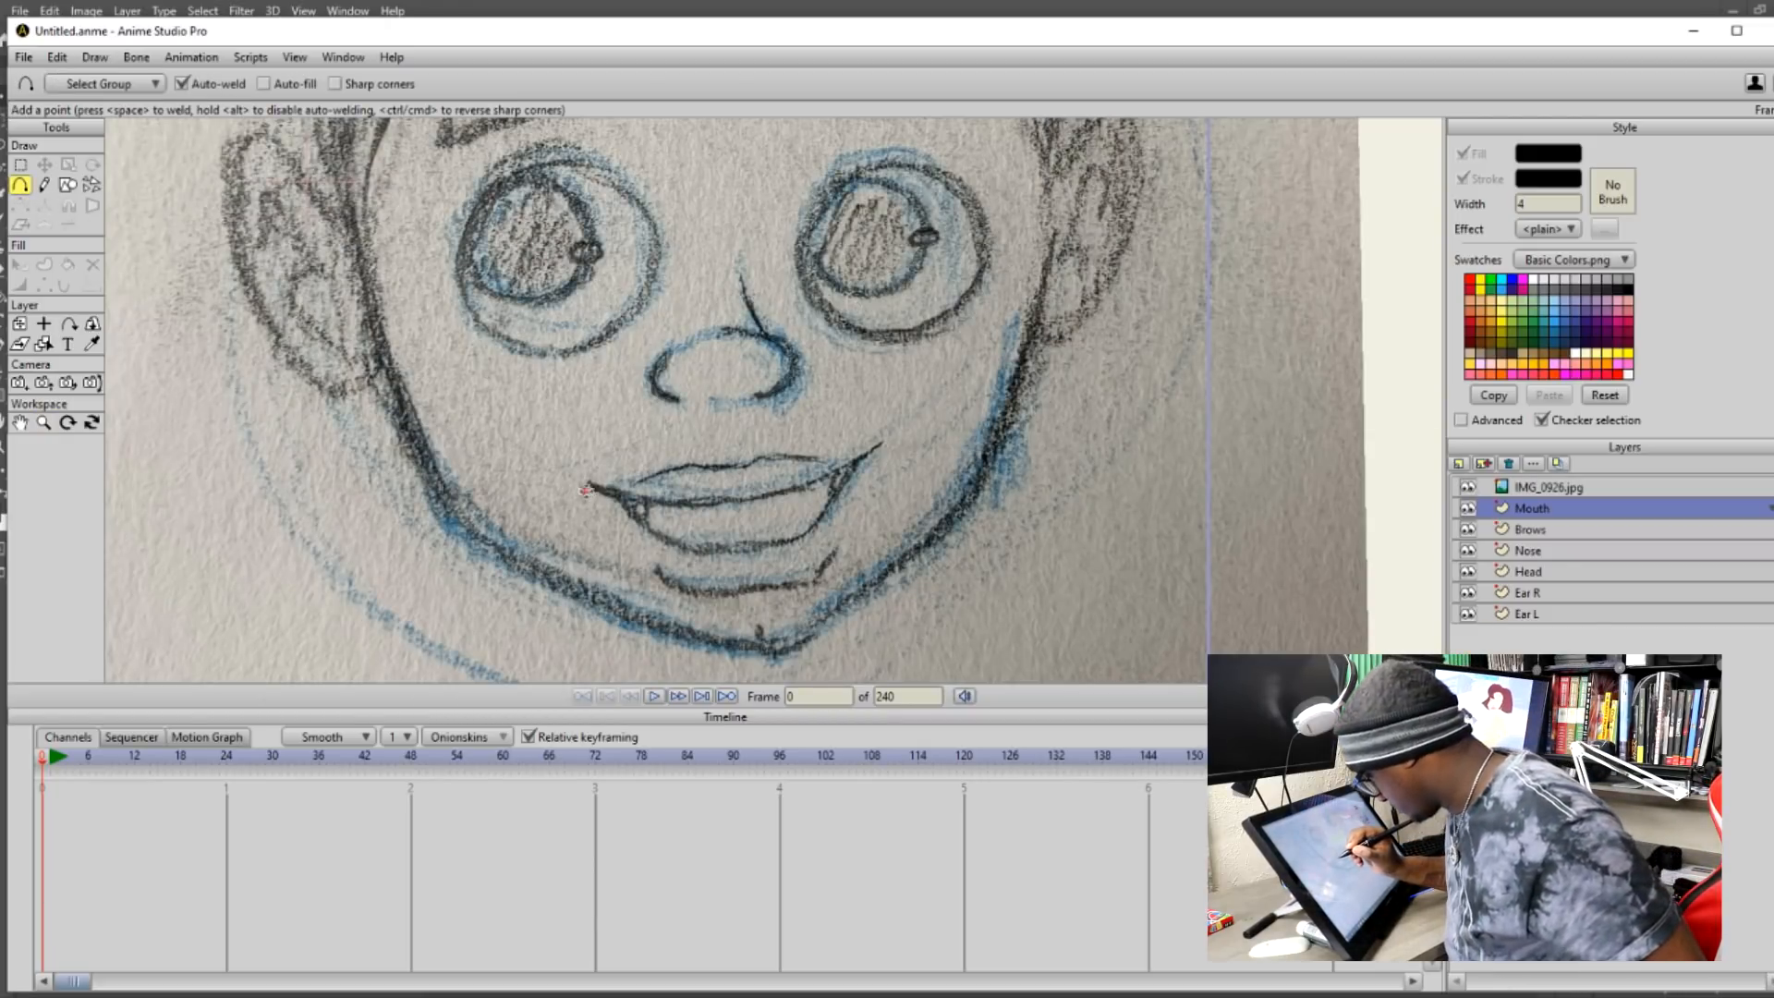
pyautogui.moveTo(661, 510); pyautogui.dragTo(763, 507)
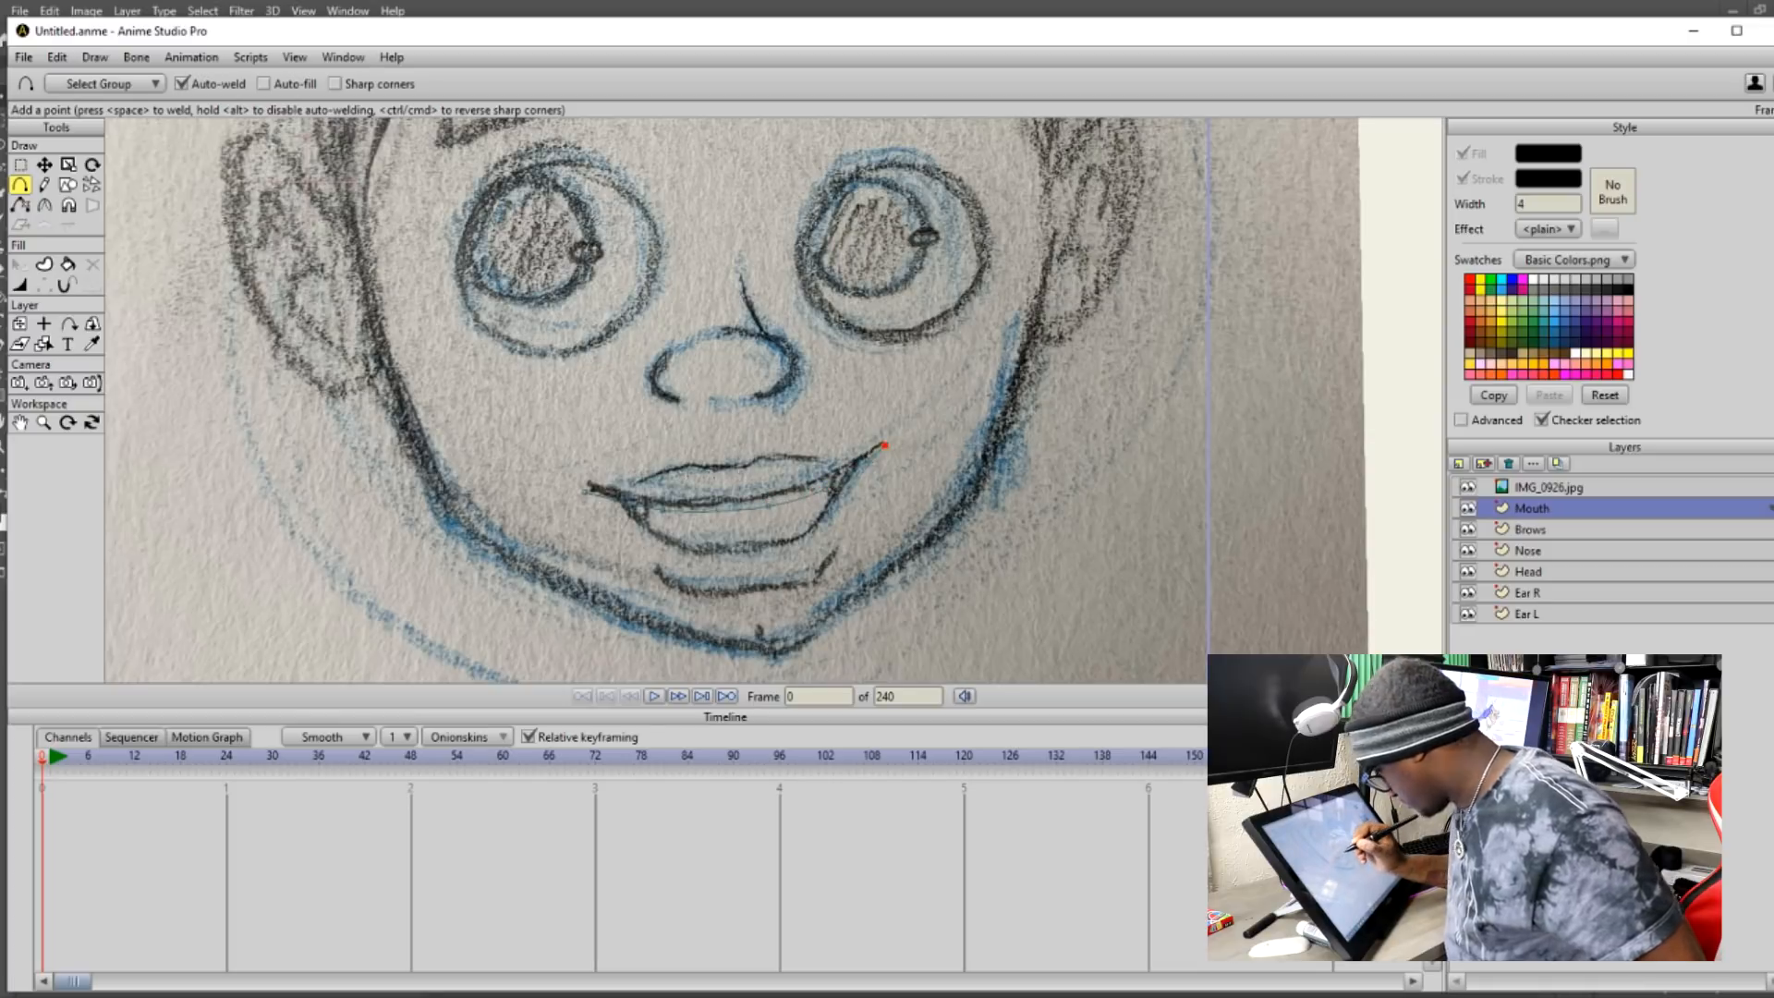
pyautogui.moveTo(594, 484); pyautogui.dragTo(621, 505)
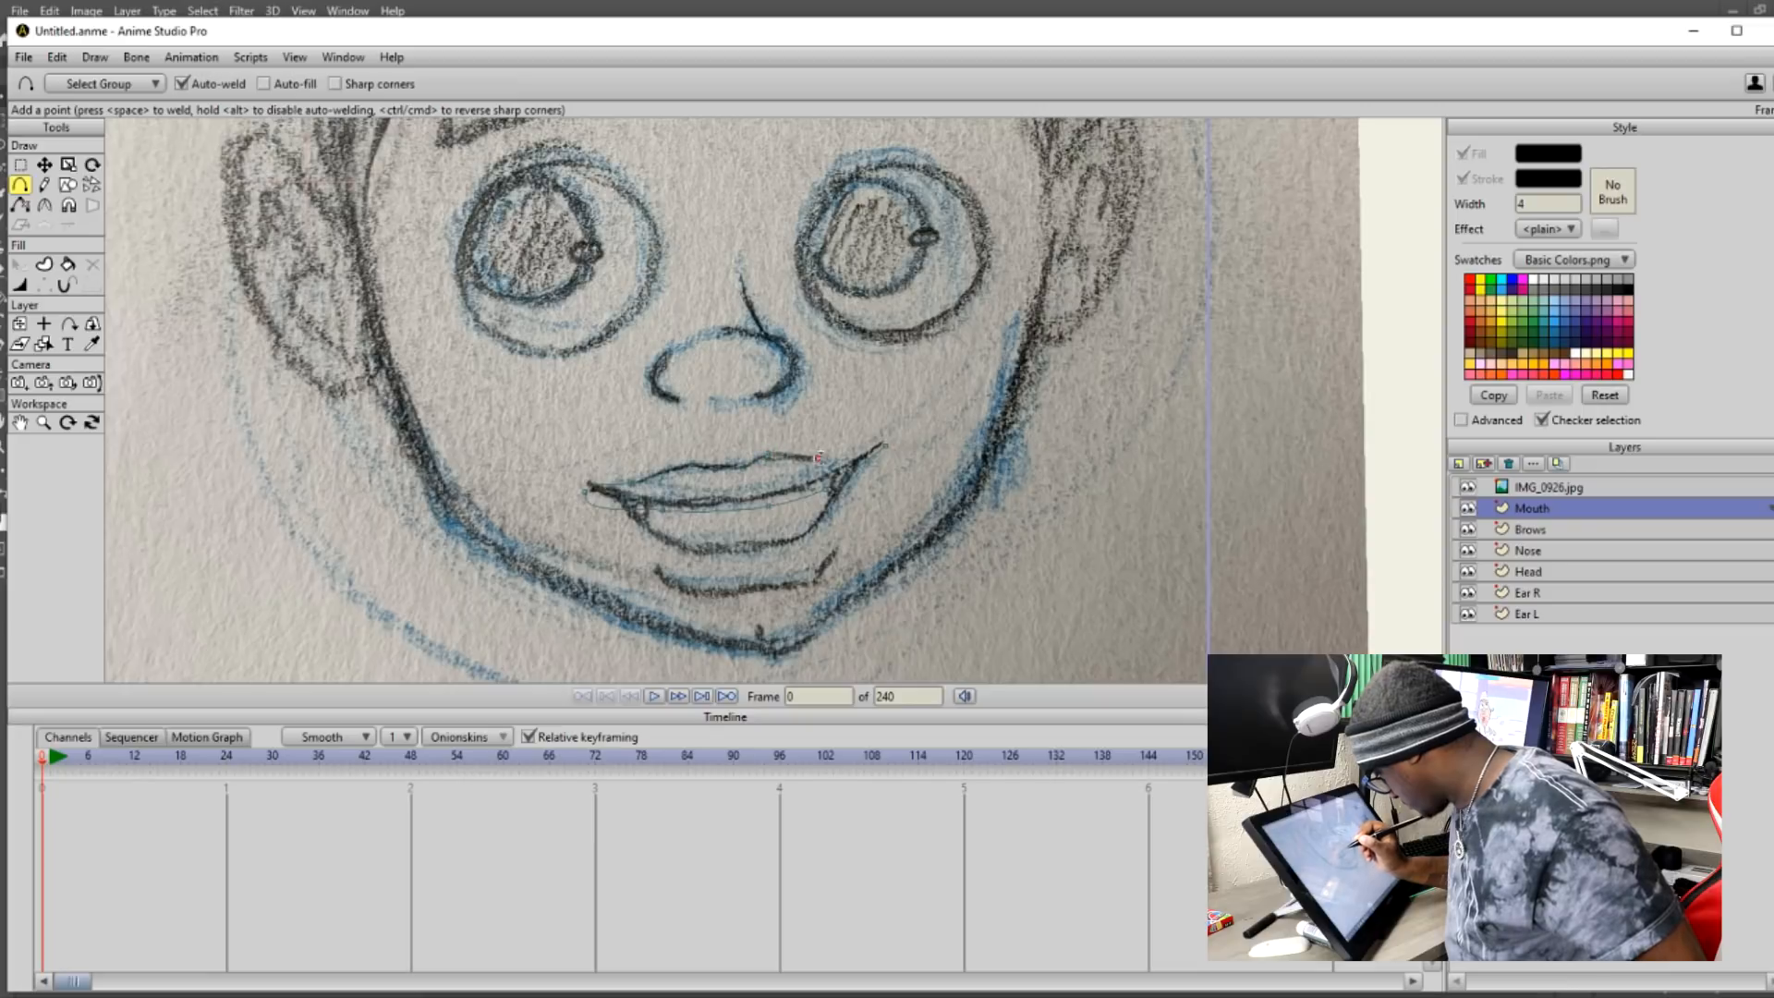
pyautogui.moveTo(864, 452); pyautogui.dragTo(879, 439)
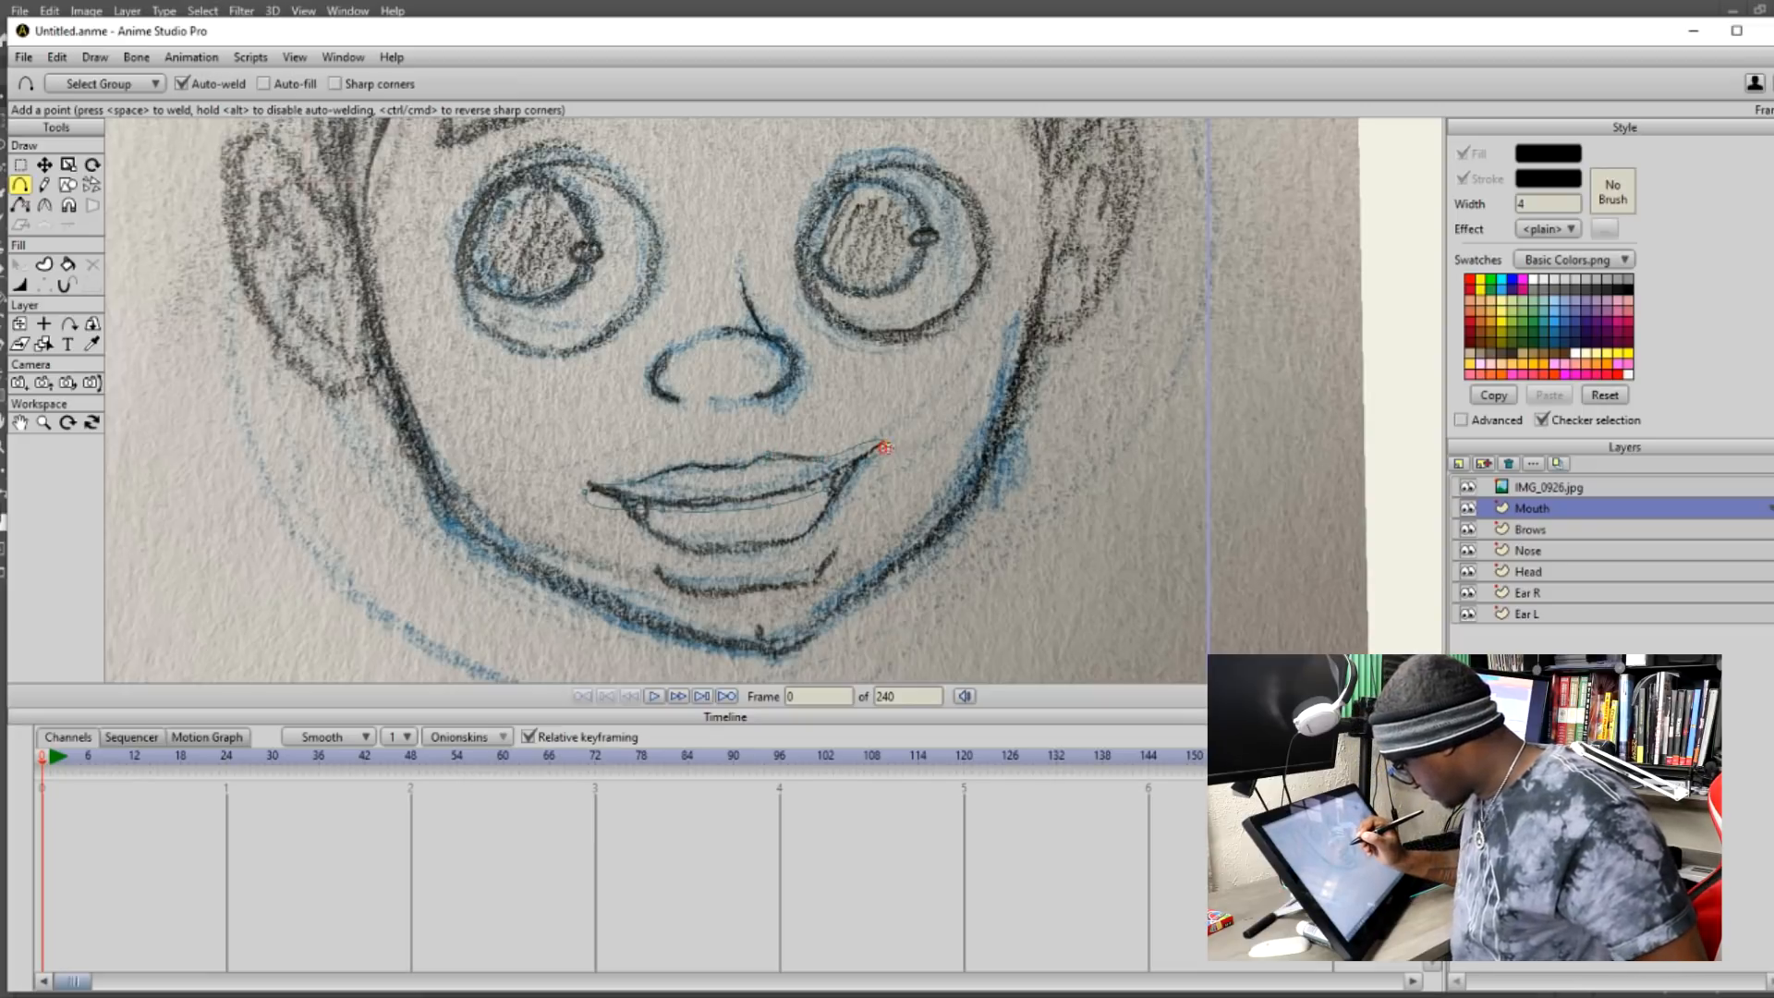
# Trace the lower lip's outline from one mouth corner to the other and hide the sketch.
pyautogui.moveTo(846, 516); pyautogui.dragTo(801, 542)
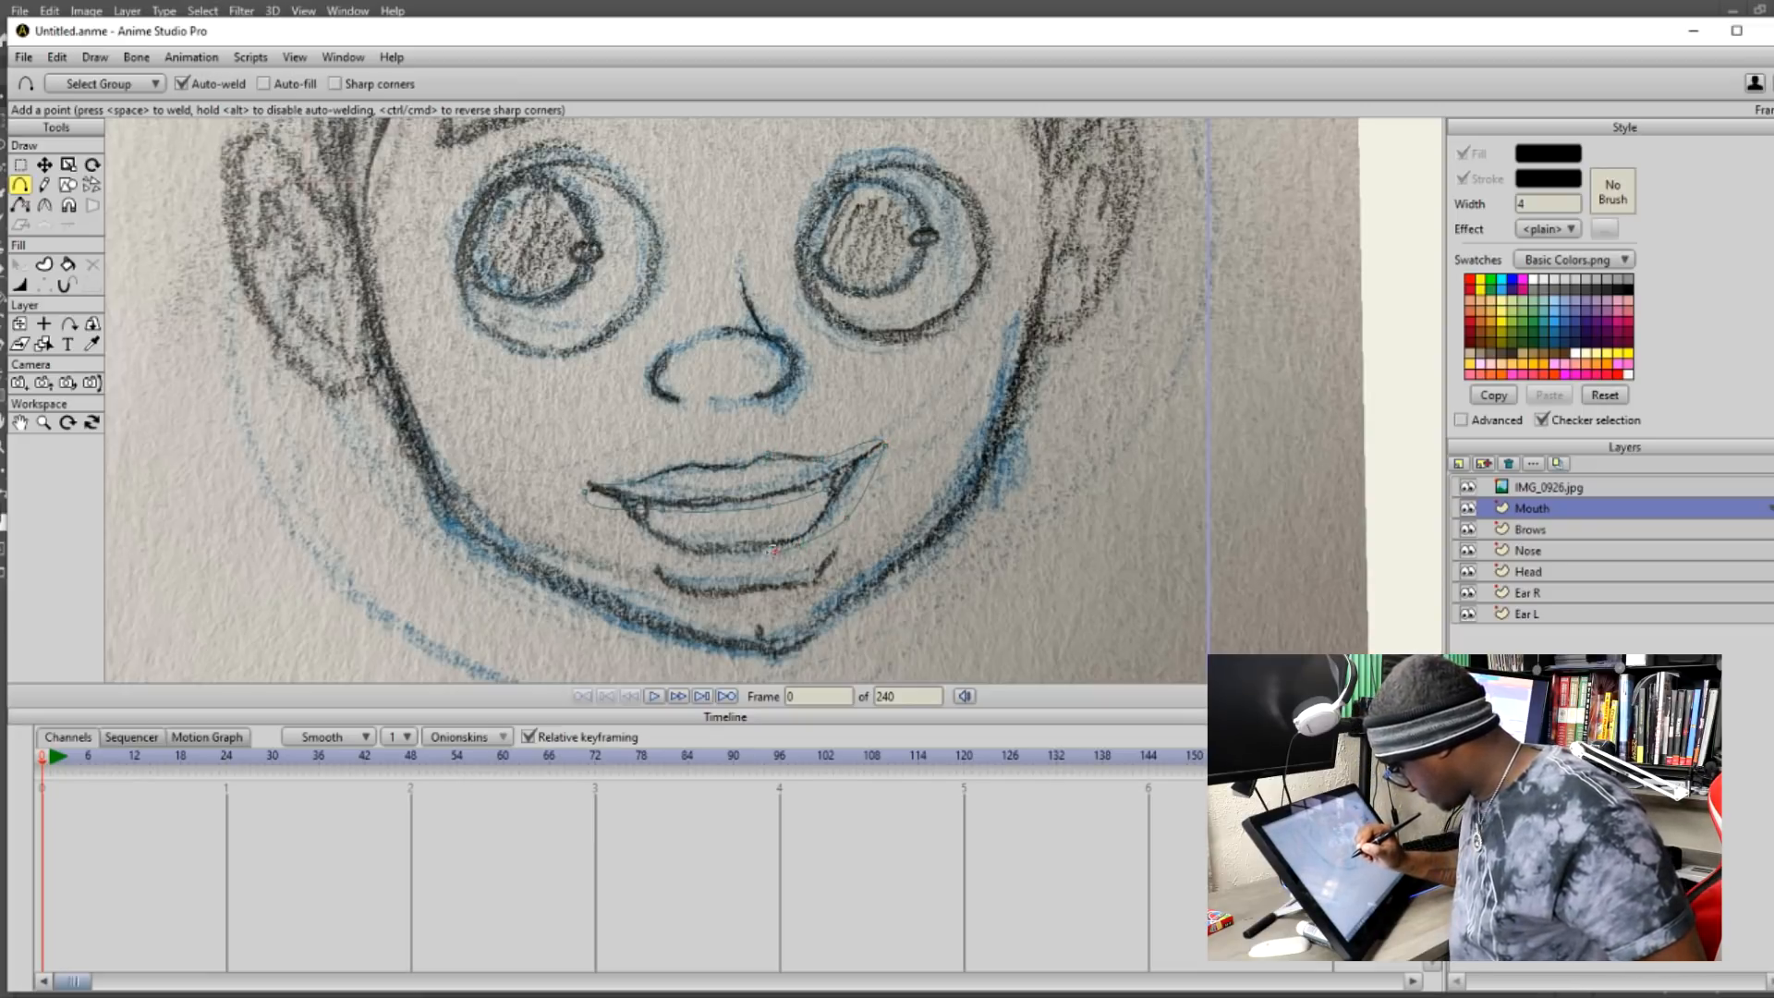
pyautogui.moveTo(669, 557)
pyautogui.mouseDown()
pyautogui.moveTo(619, 544)
pyautogui.moveTo(594, 488)
pyautogui.mouseUp()
pyautogui.click(1468, 488)
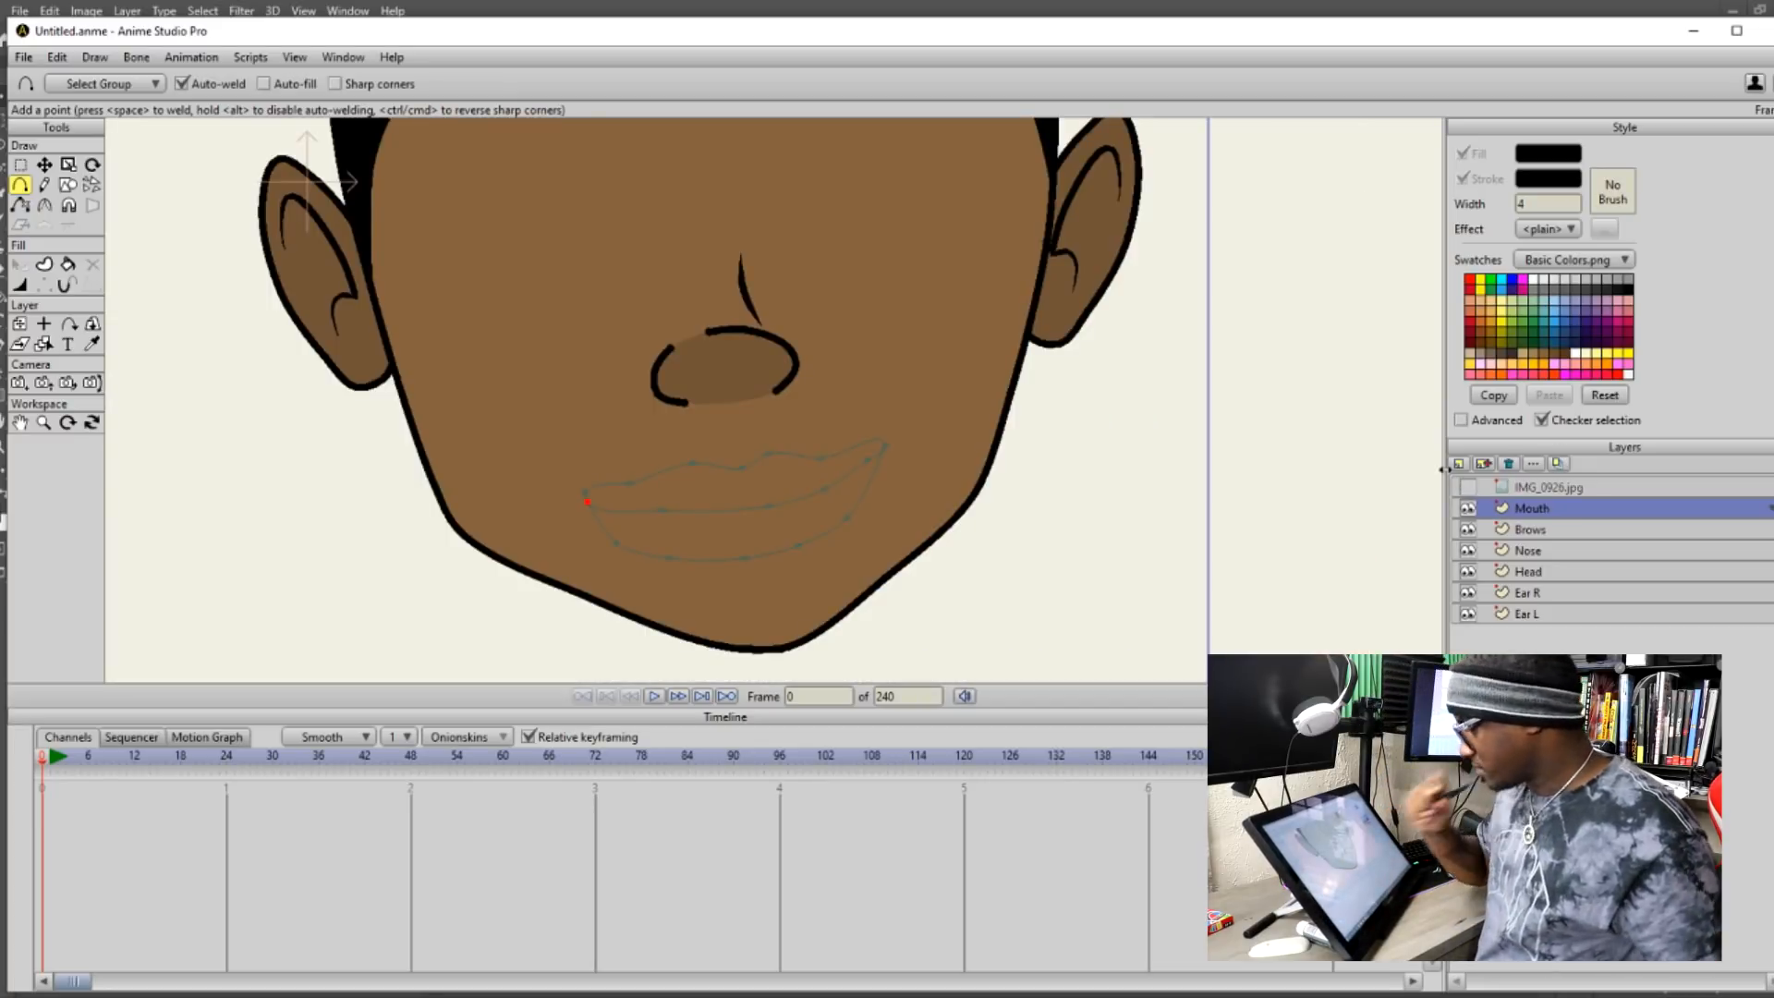
# Reshape the mouth corner on the character's right side by adjusting its points and pulling the corner outward.
pyautogui.click(20, 167)
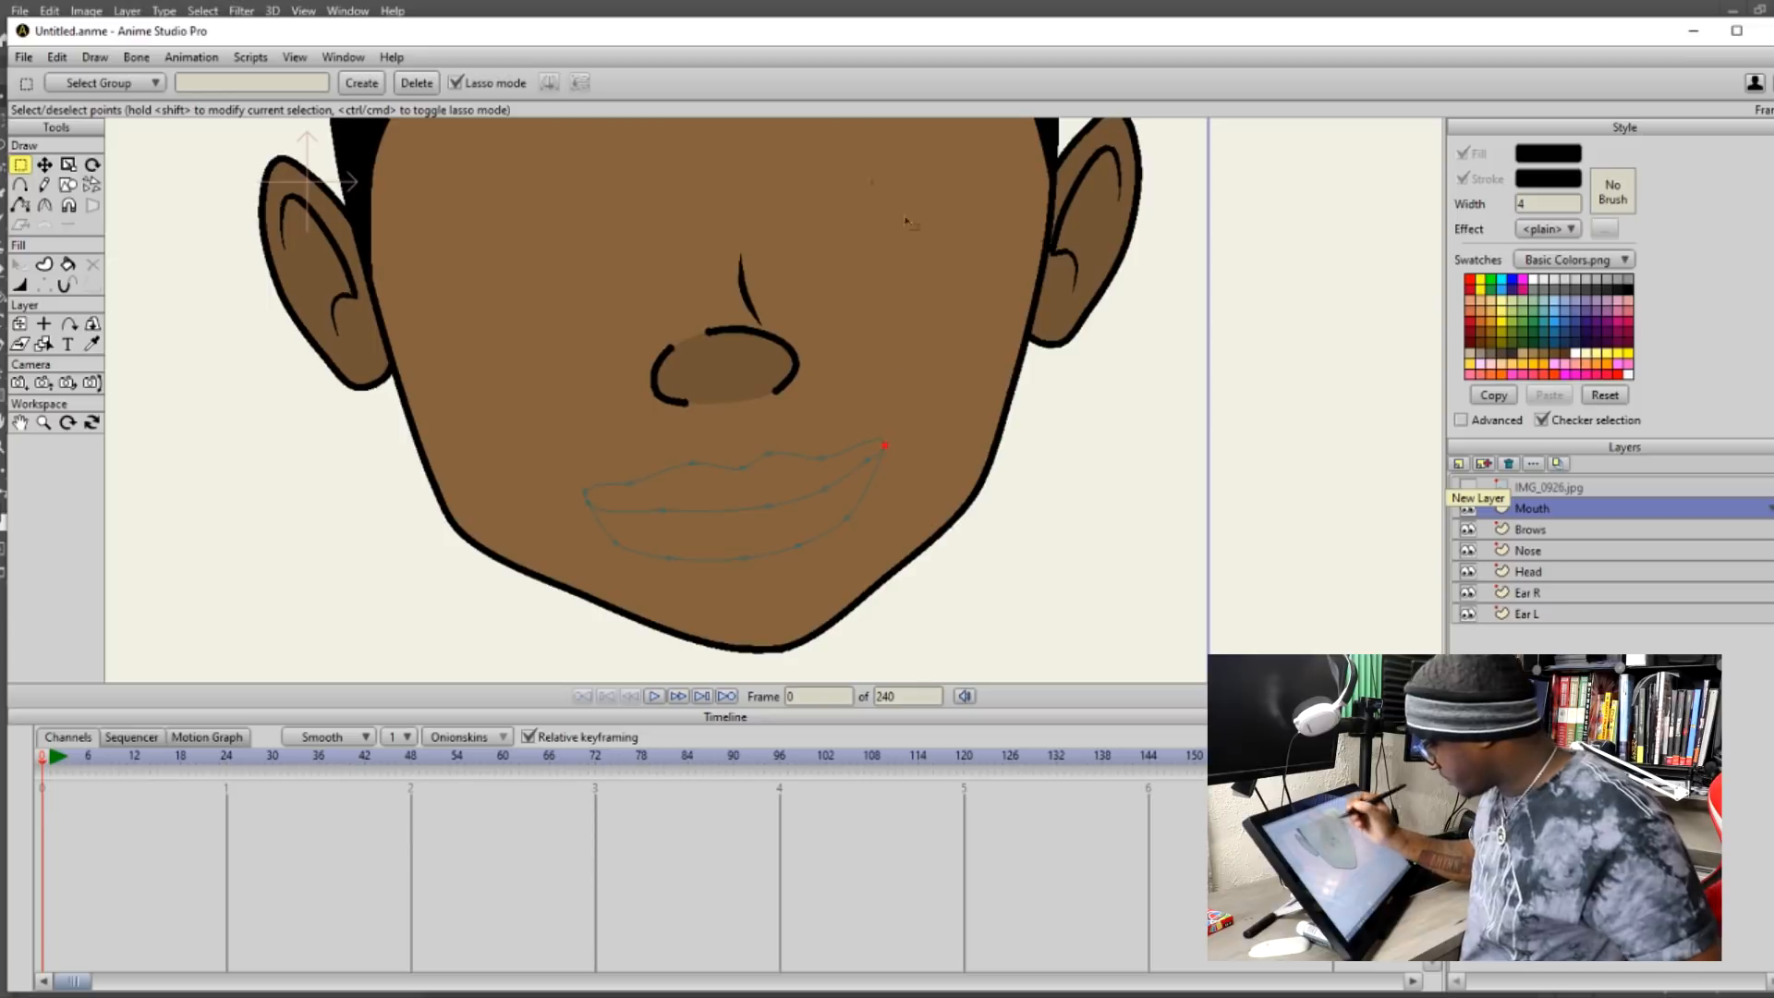
pyautogui.click(45, 205)
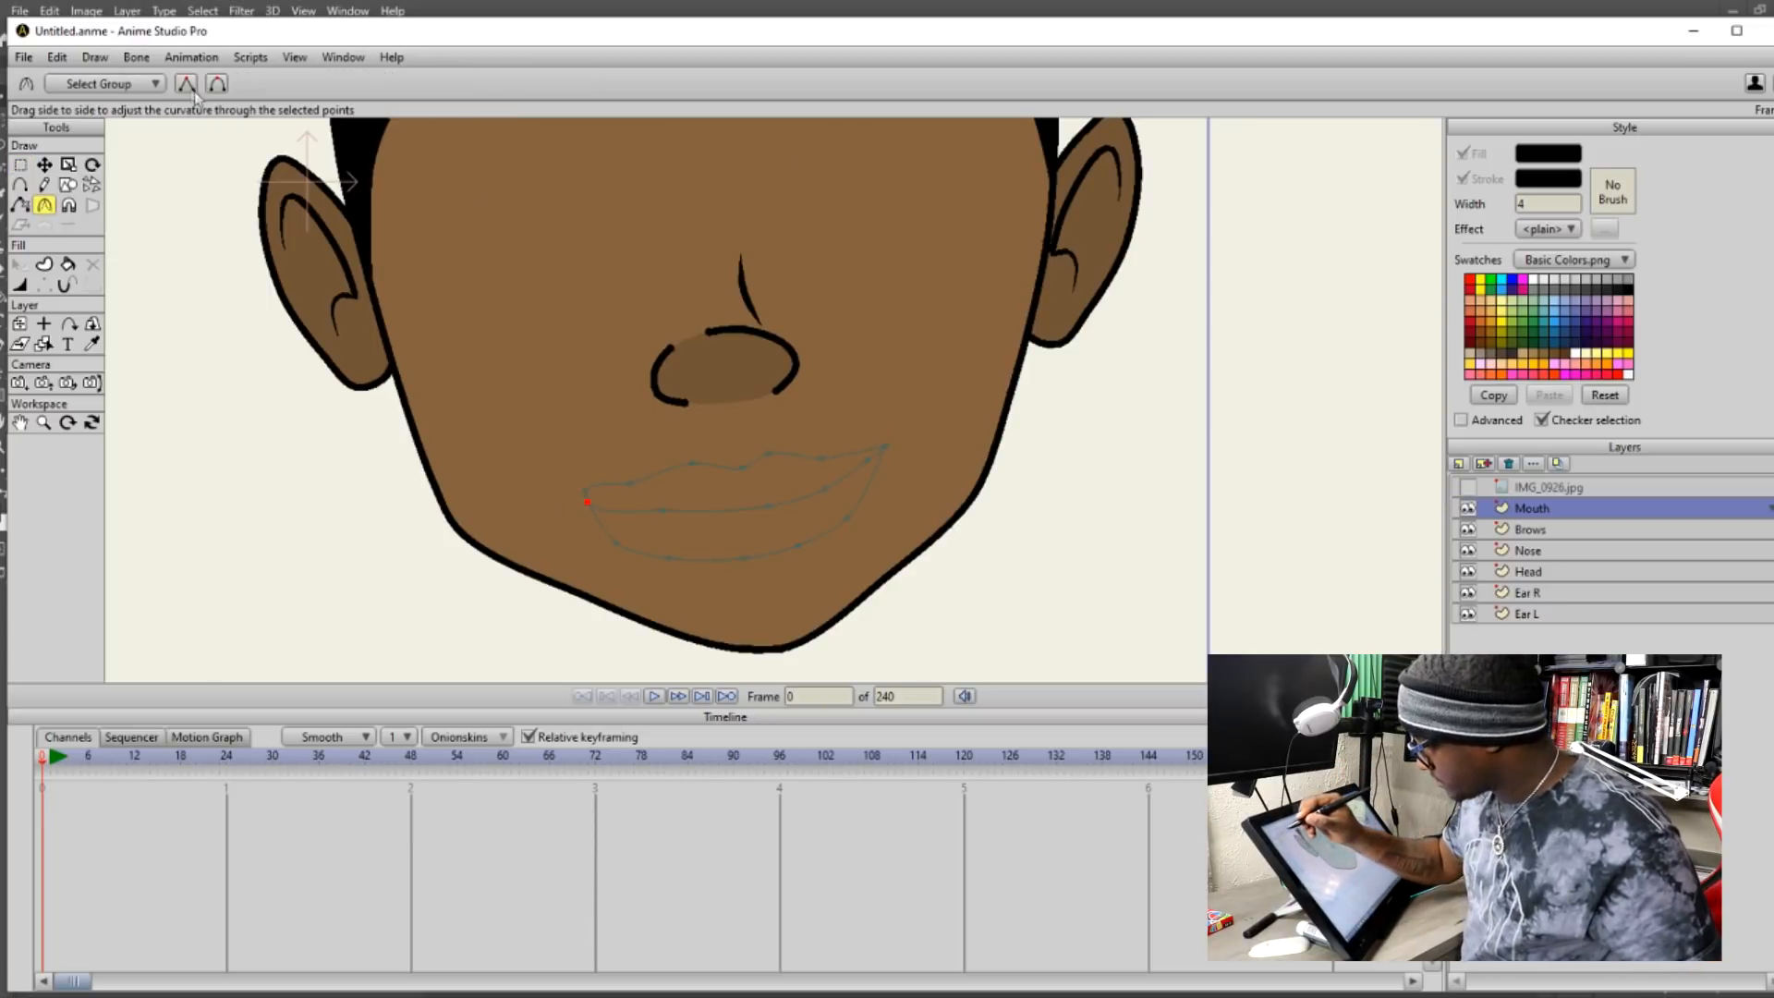
pyautogui.click(44, 165)
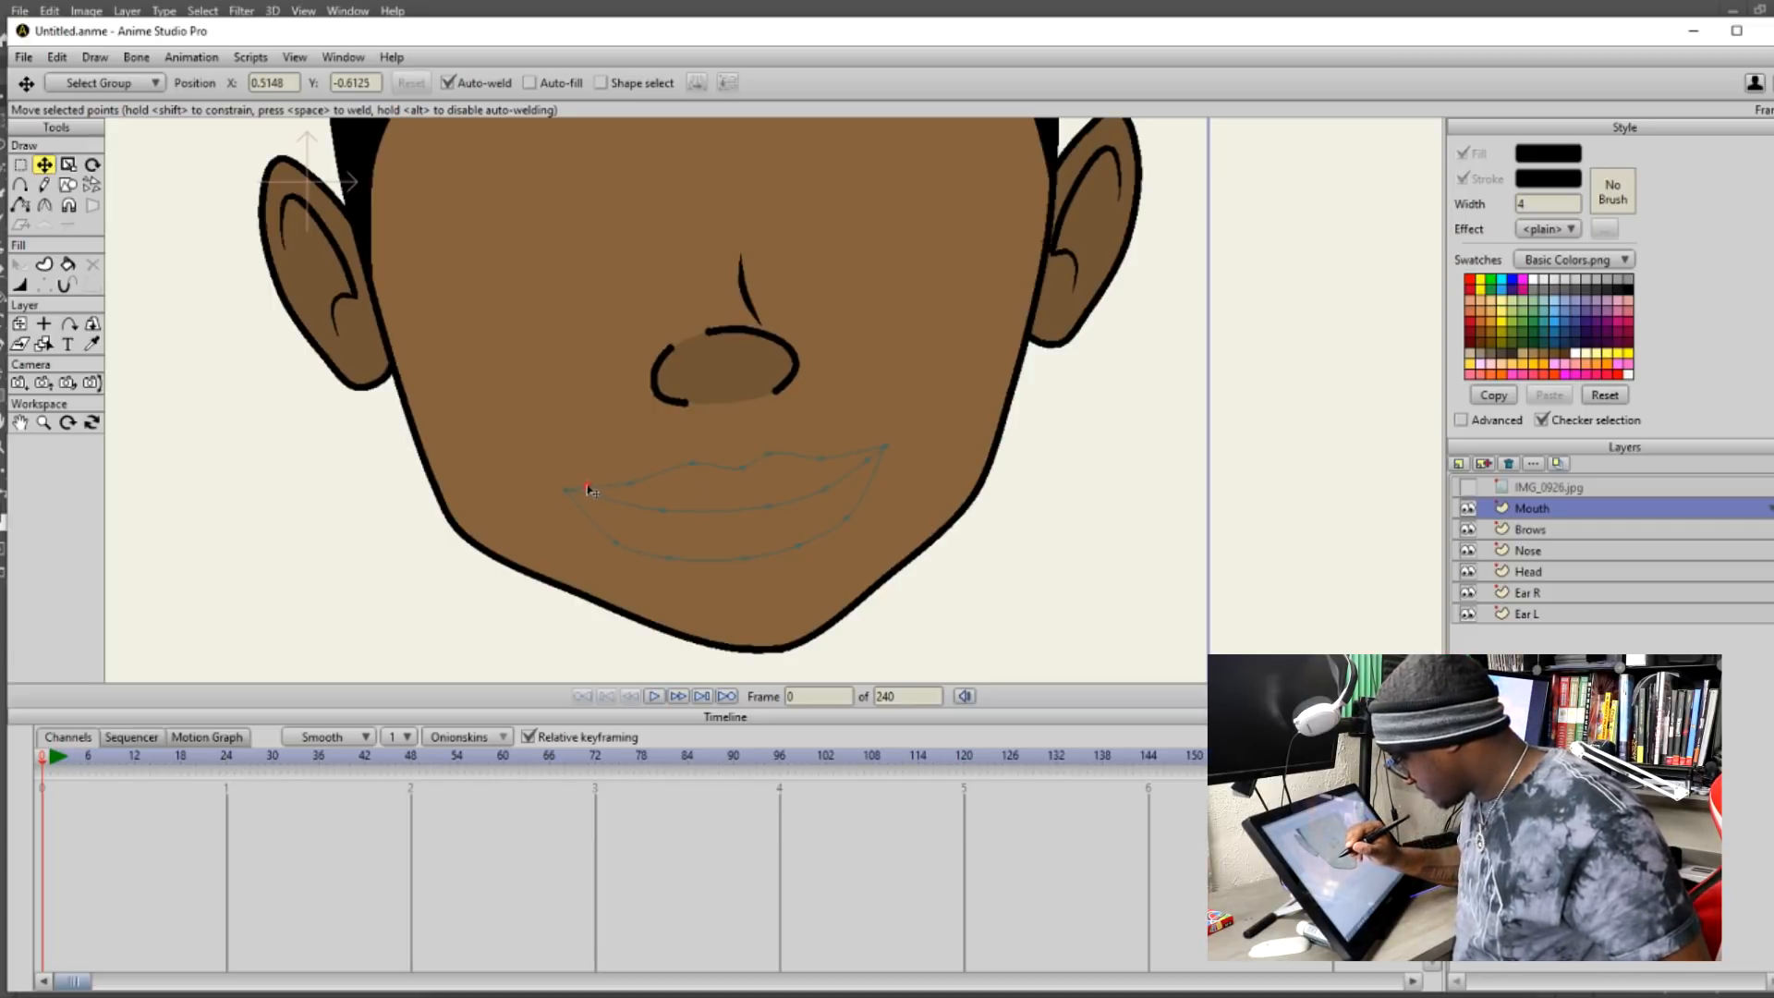
pyautogui.click(589, 488)
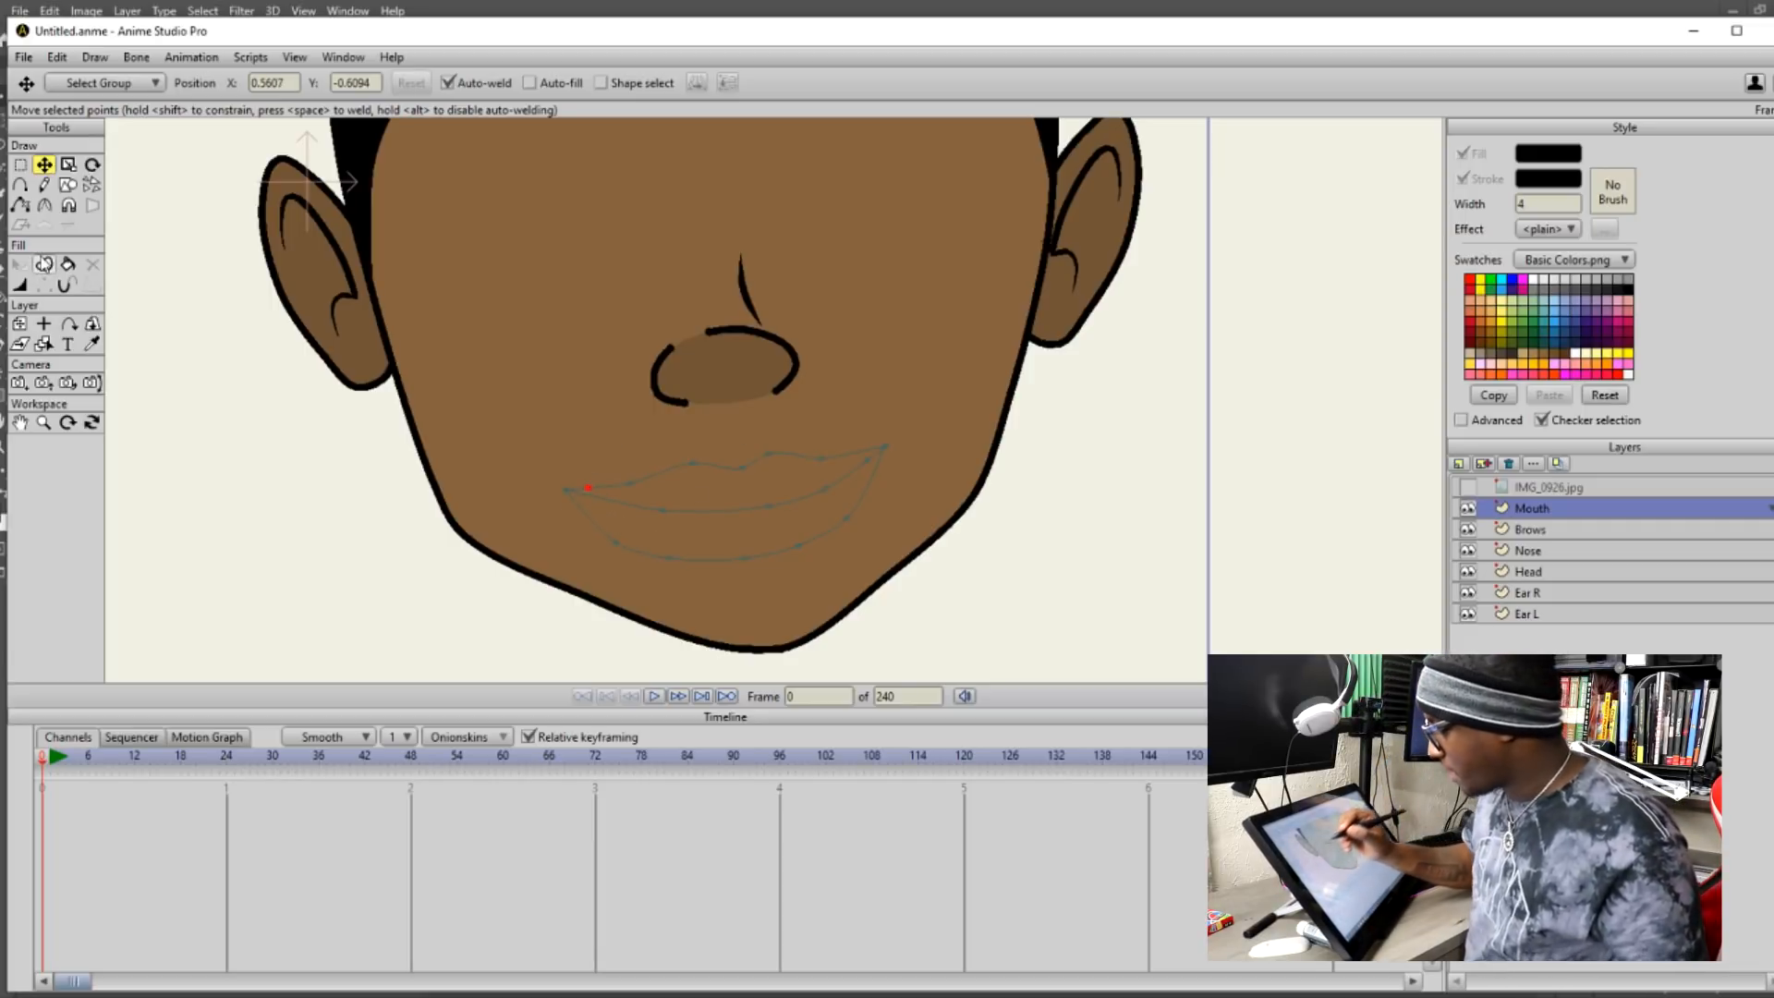
# Fill both lips with fill and stroke, and give the lower lip the nose's brown style.
pyautogui.click(67, 265)
pyautogui.click(783, 504)
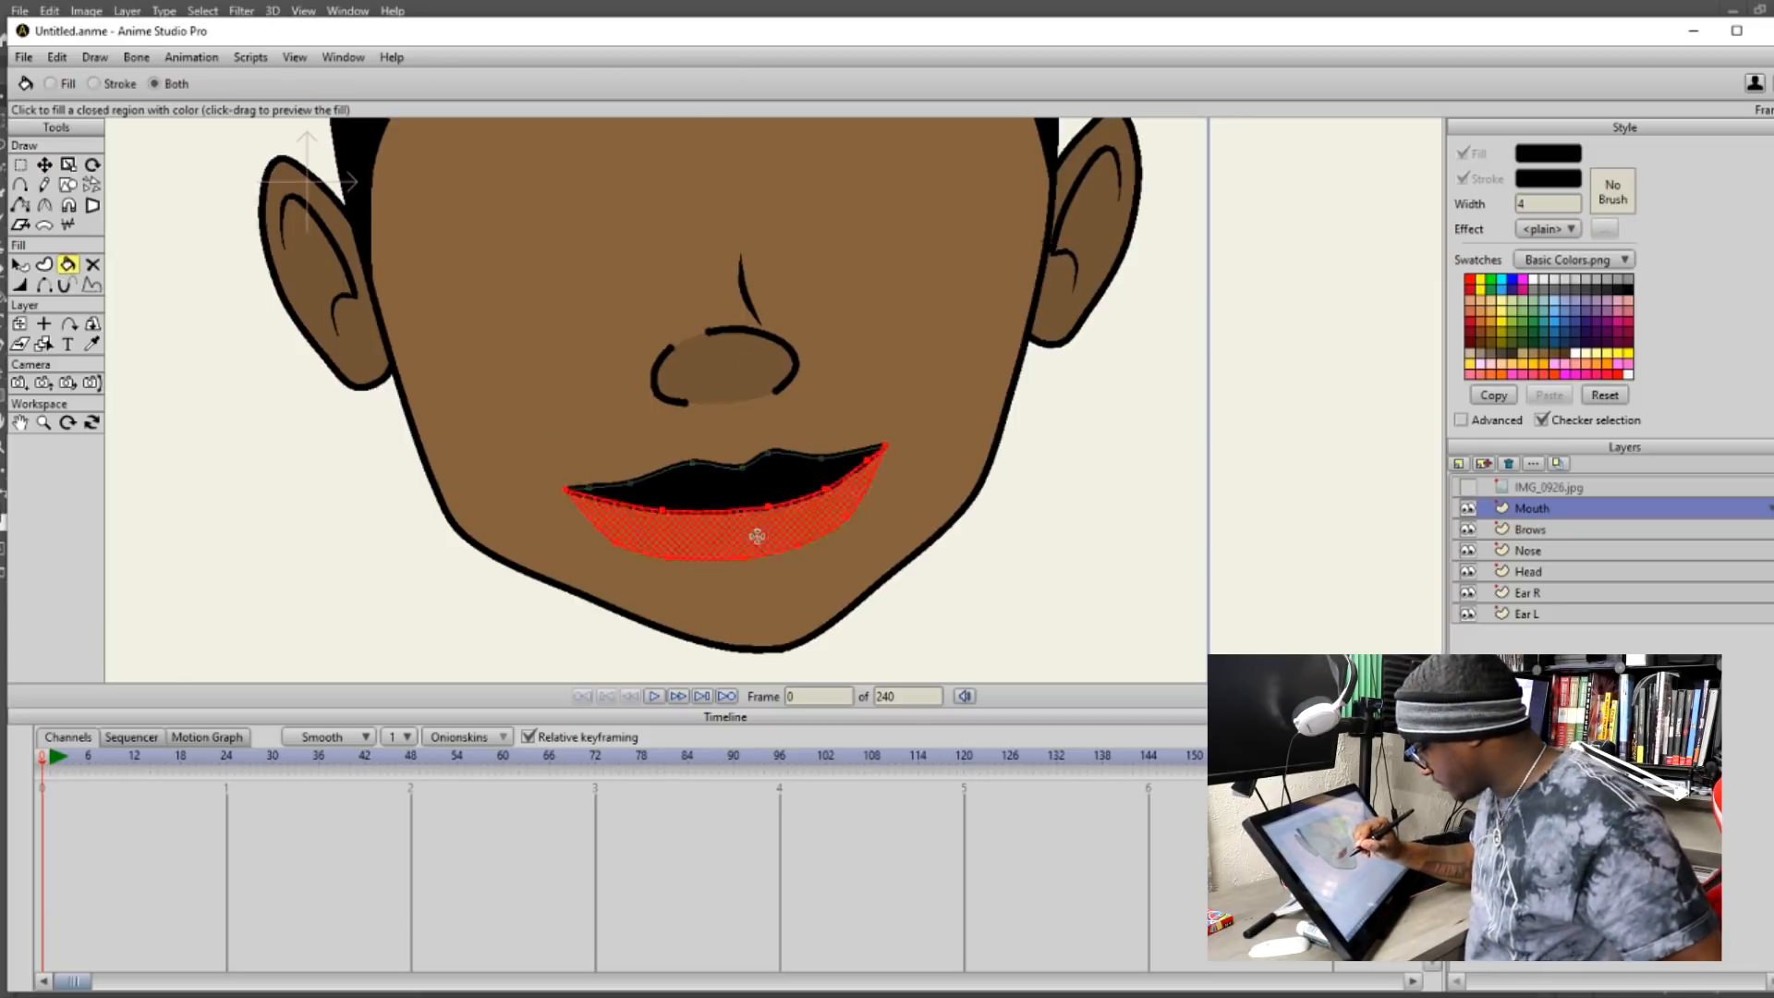
pyautogui.click(44, 422)
pyautogui.moveTo(764, 416); pyautogui.dragTo(869, 476)
pyautogui.click(19, 323)
pyautogui.click(19, 265)
pyautogui.click(746, 605)
pyautogui.click(91, 344)
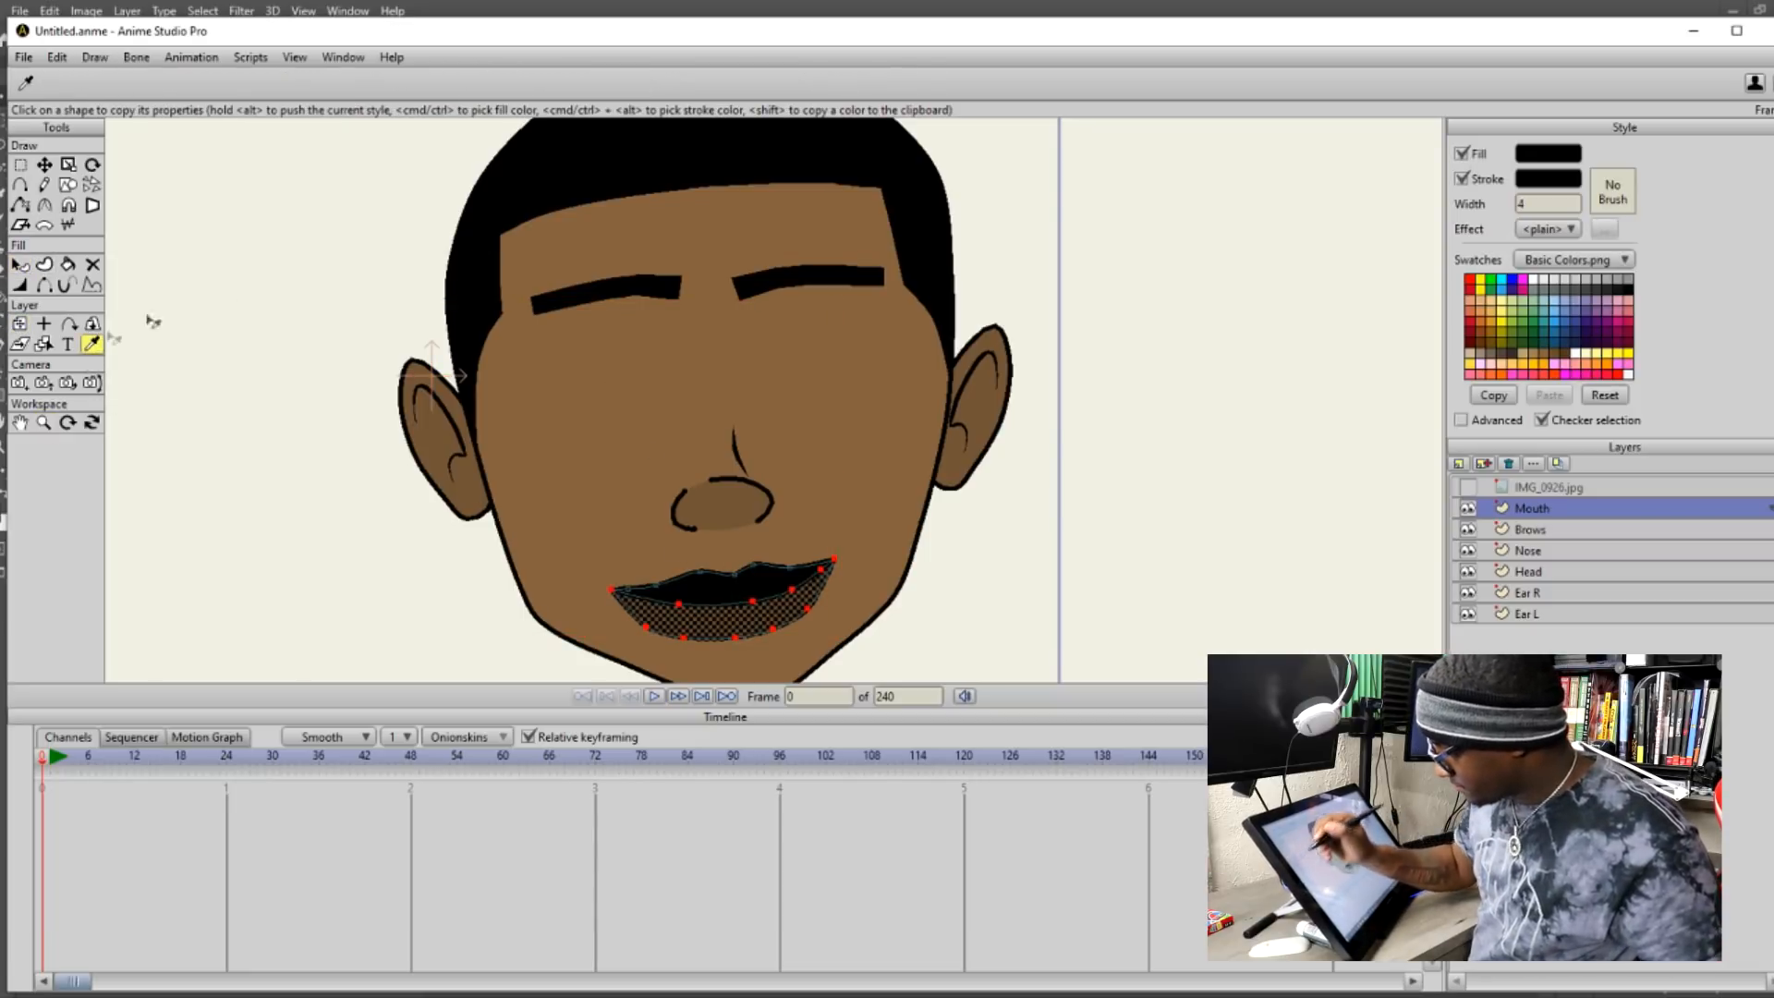
pyautogui.click(723, 503)
# Apply the nose's brown style to the upper lip and deselect the mouth.
pyautogui.click(19, 265)
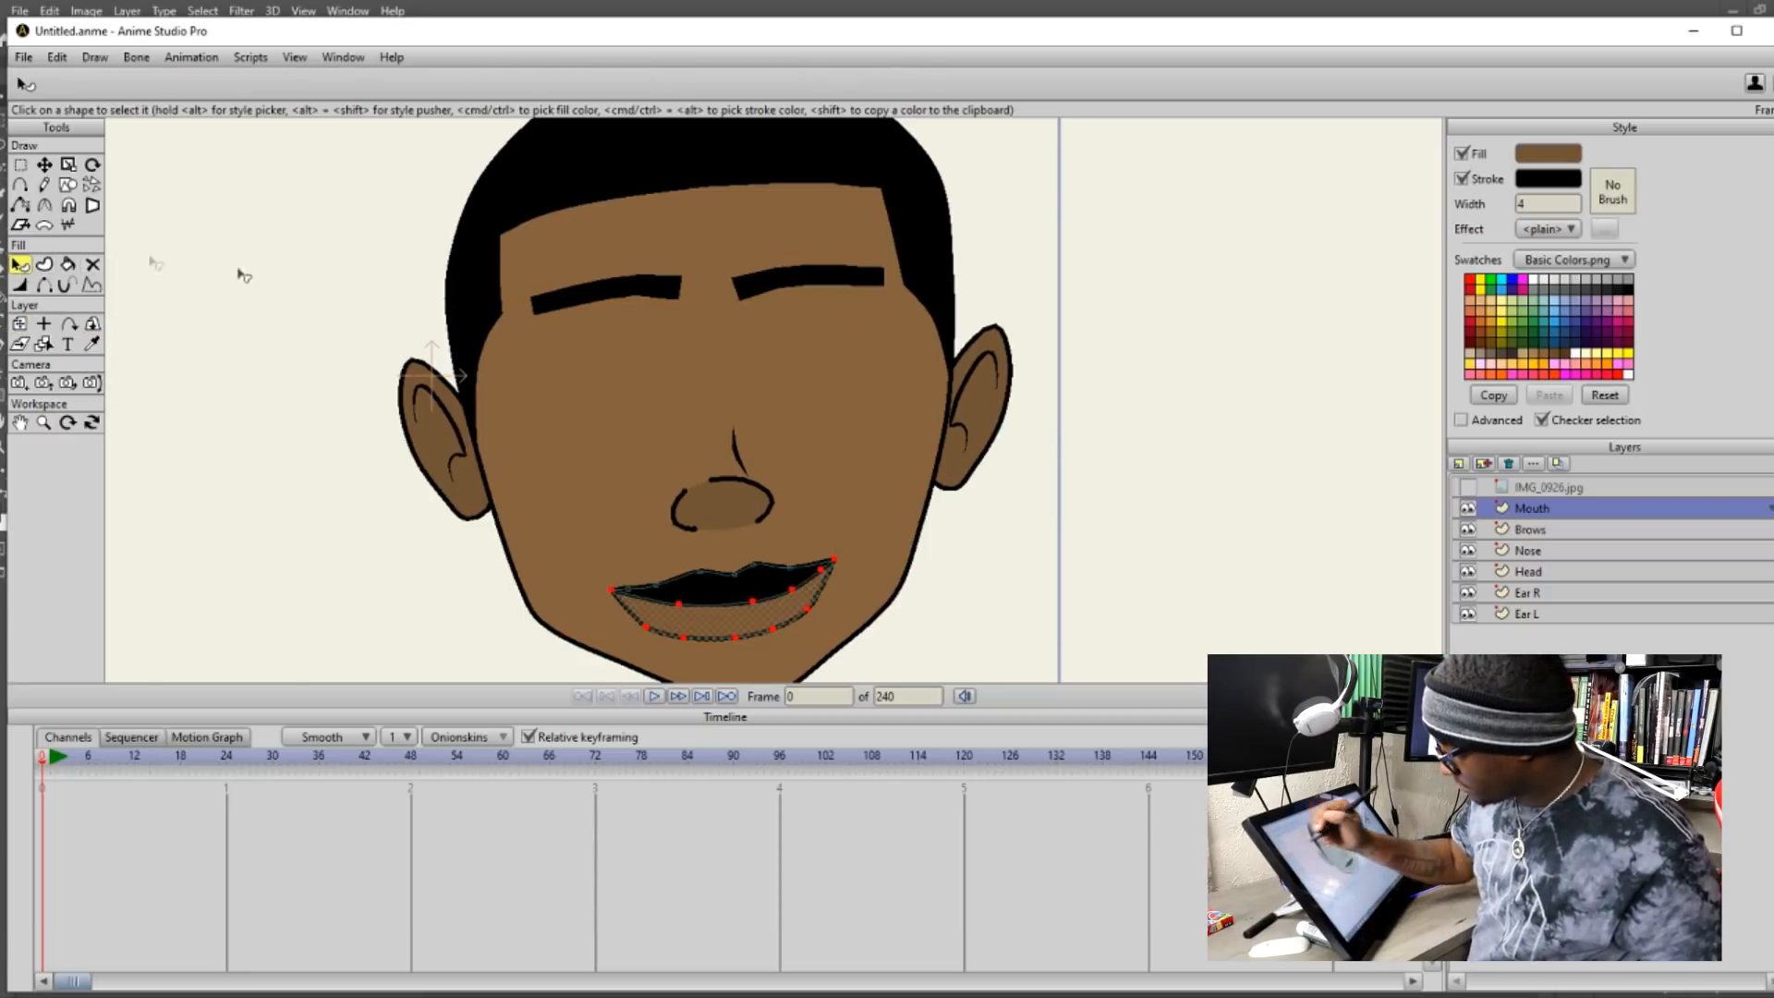
pyautogui.click(738, 594)
pyautogui.click(91, 343)
pyautogui.click(723, 514)
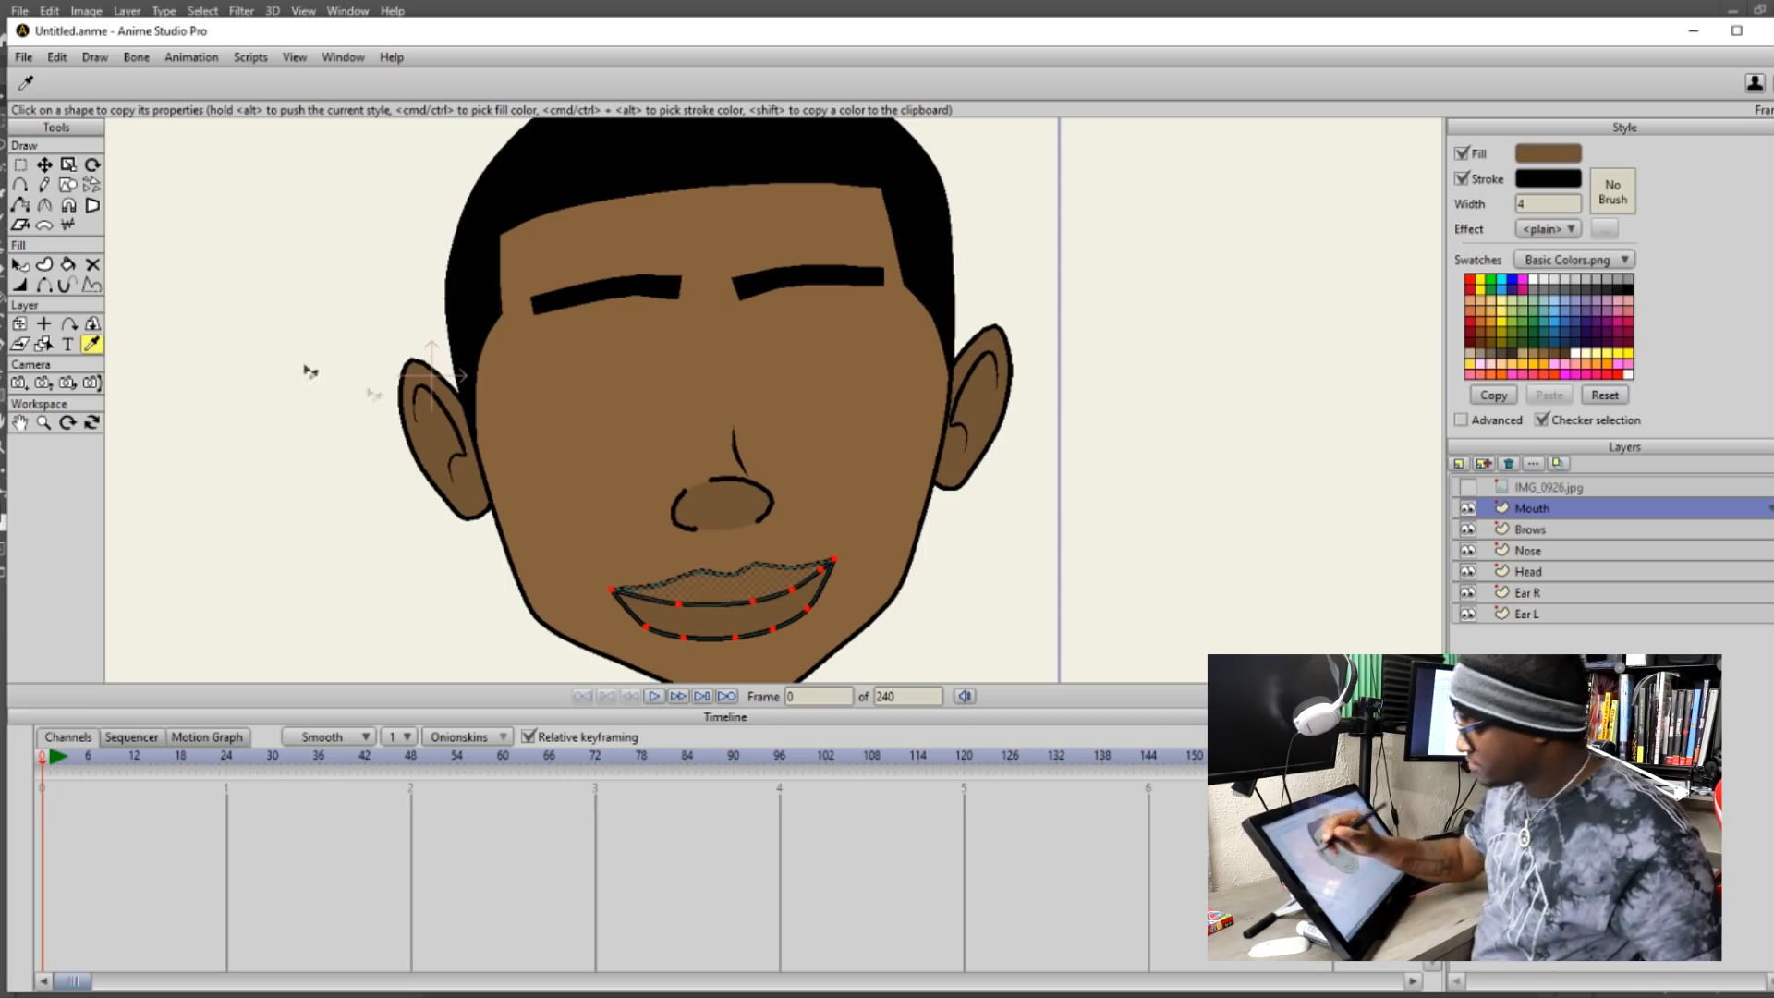
pyautogui.click(45, 165)
pyautogui.click(258, 246)
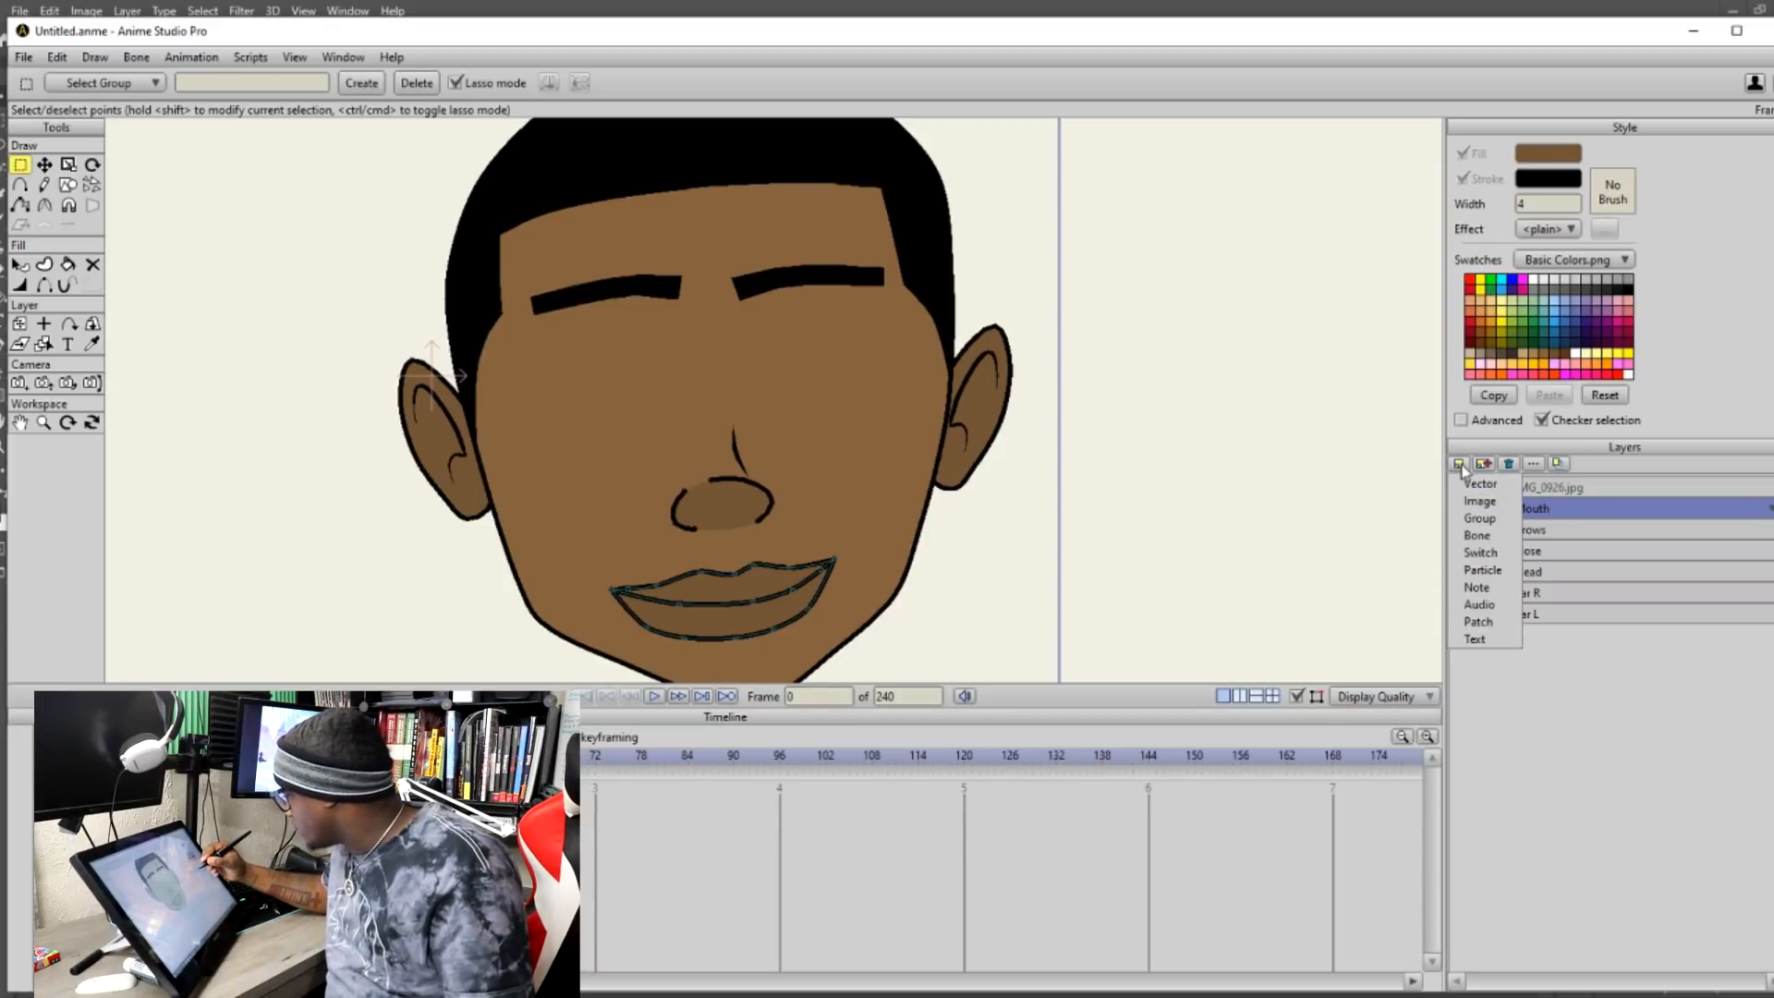
# Add a switch layer named Mouth above the Mouth vector layer.
pyautogui.click(1482, 552)
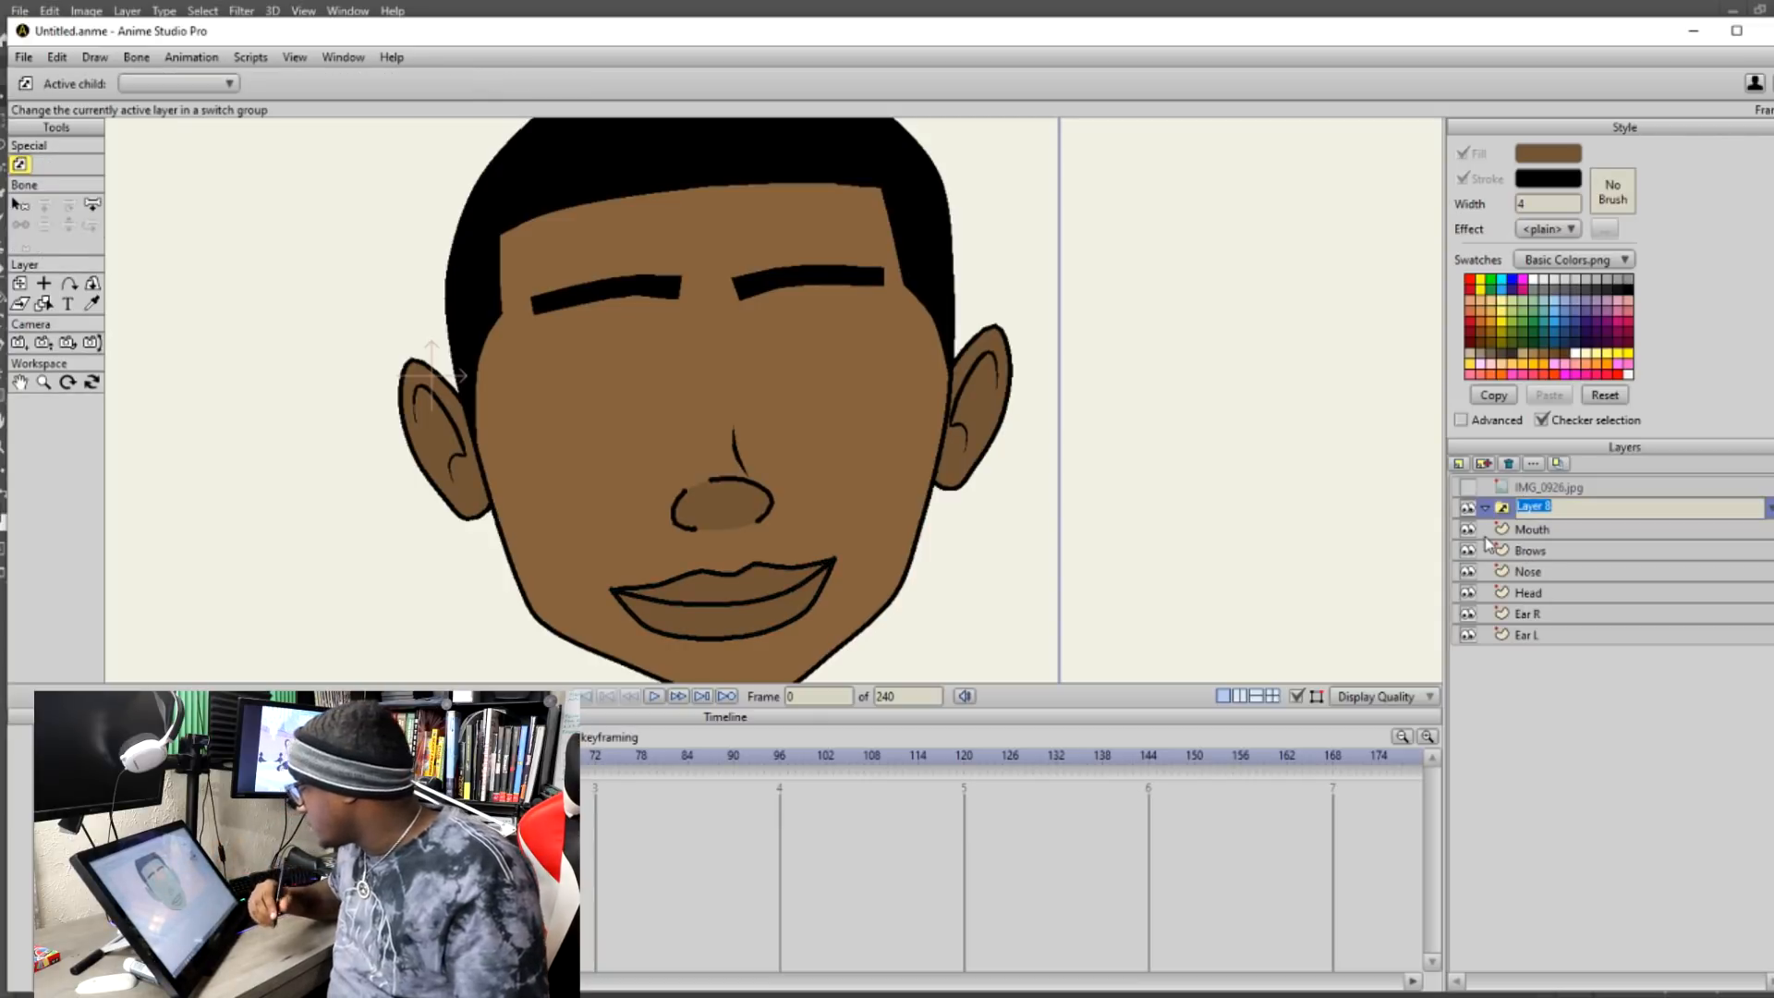
pyautogui.press('BackSpace')
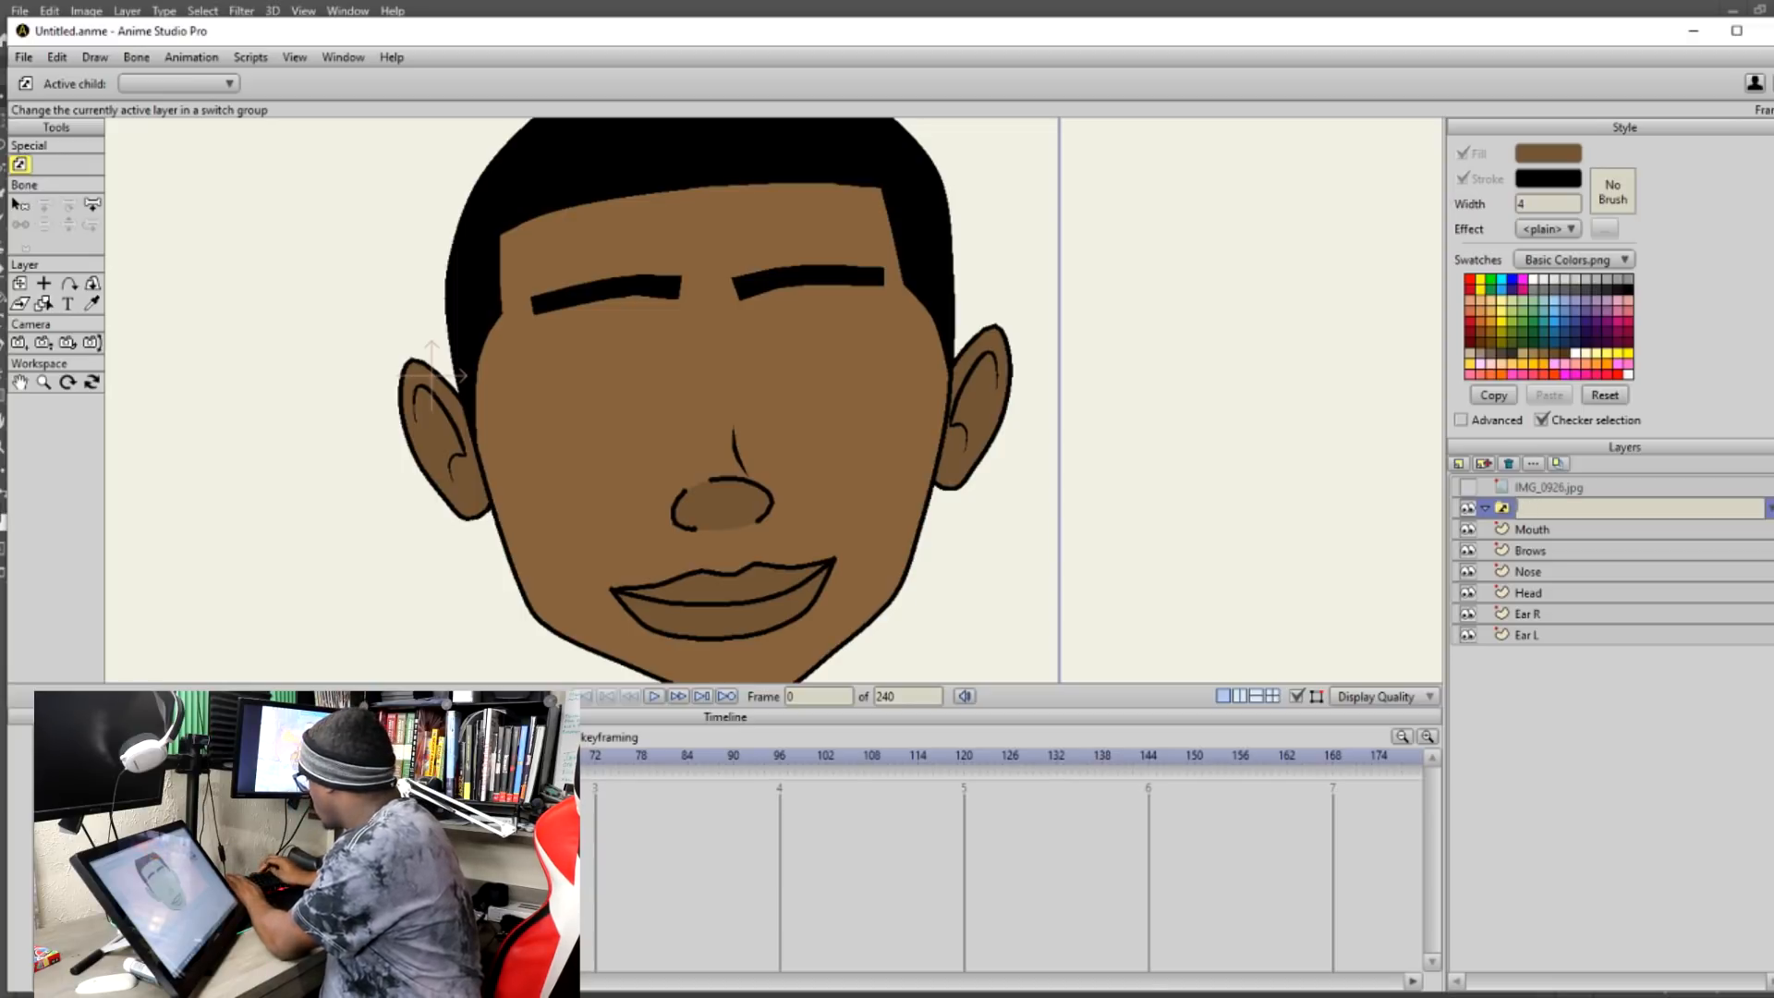
pyautogui.press('Return')
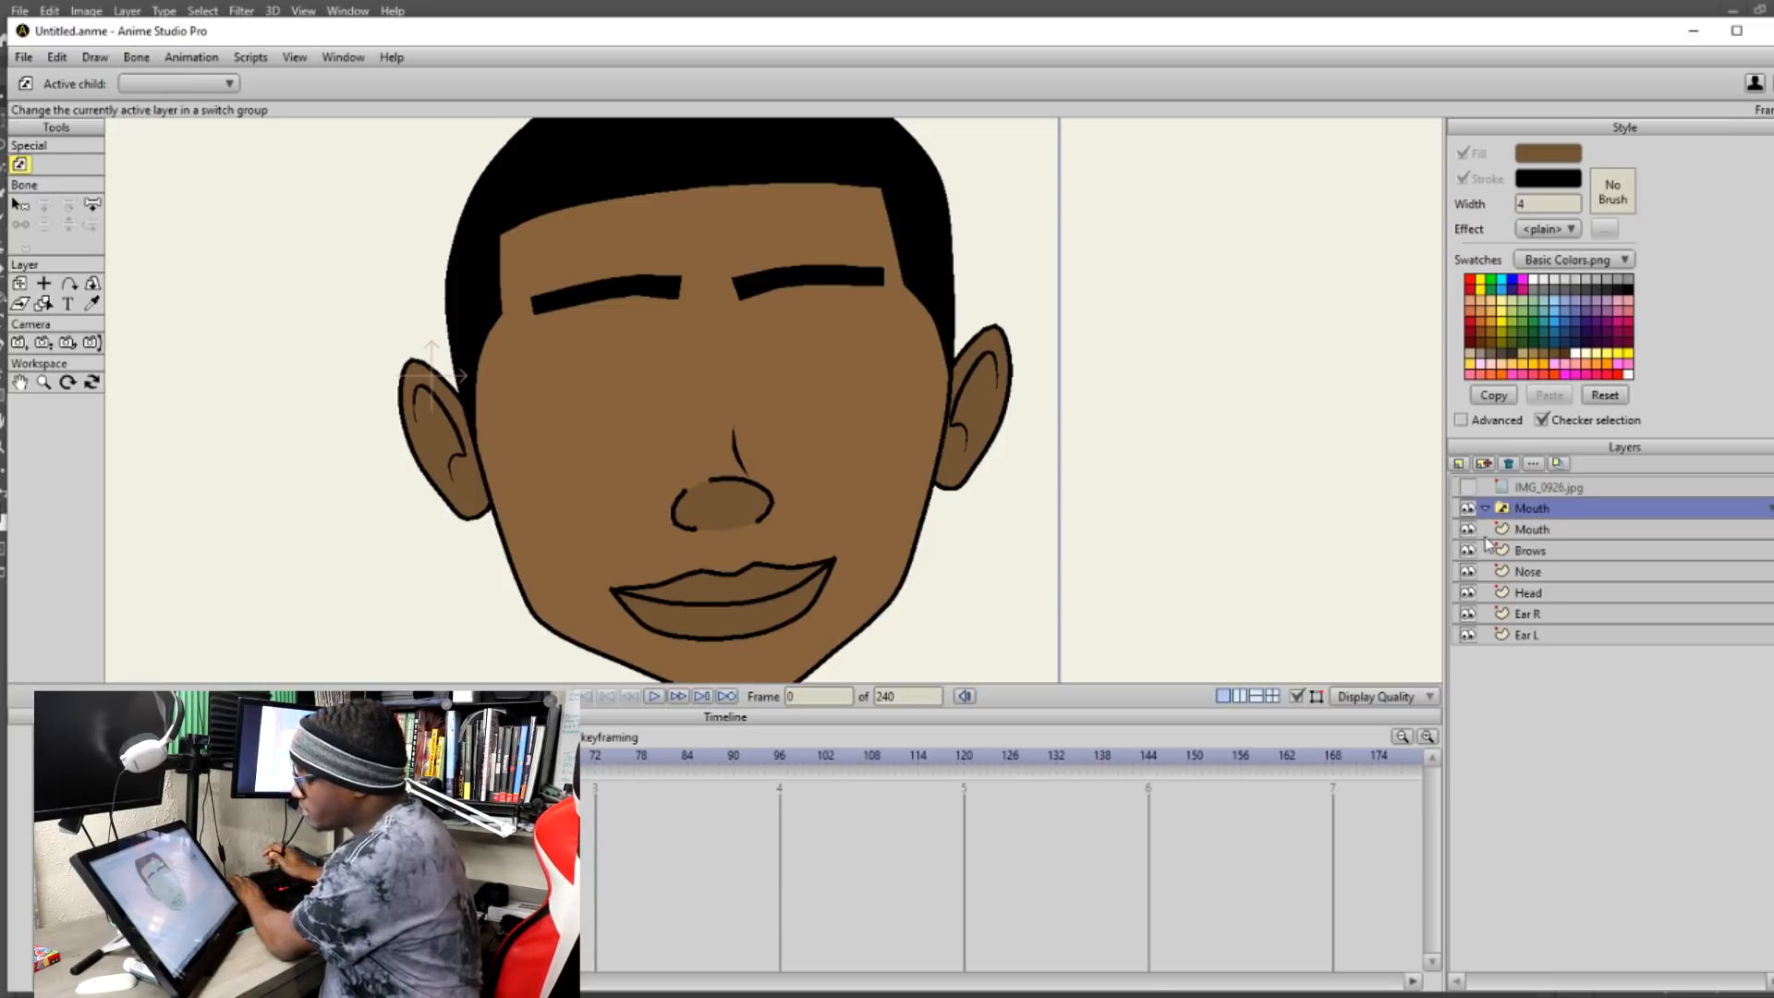
# Nest the Mouth vector layer inside the Mouth switch layer and duplicate it as a layer named Frown.
pyautogui.click(1541, 531)
pyautogui.moveTo(1545, 529); pyautogui.dragTo(1529, 518)
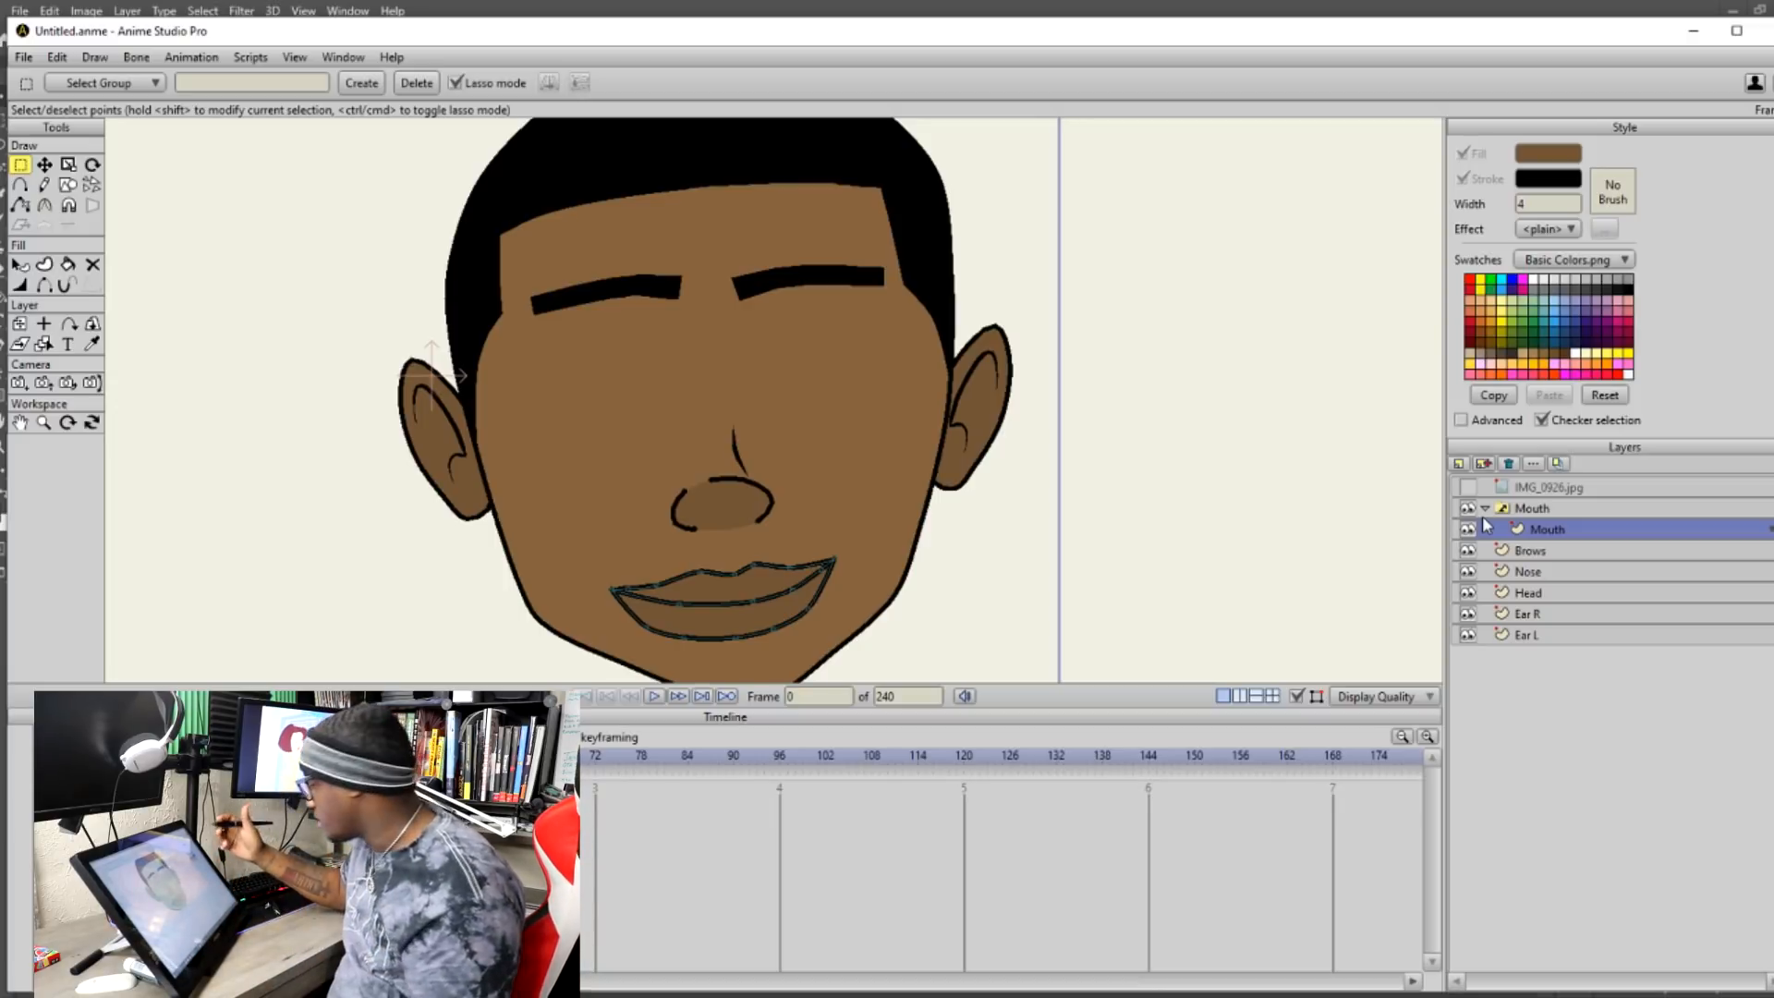
pyautogui.click(1485, 462)
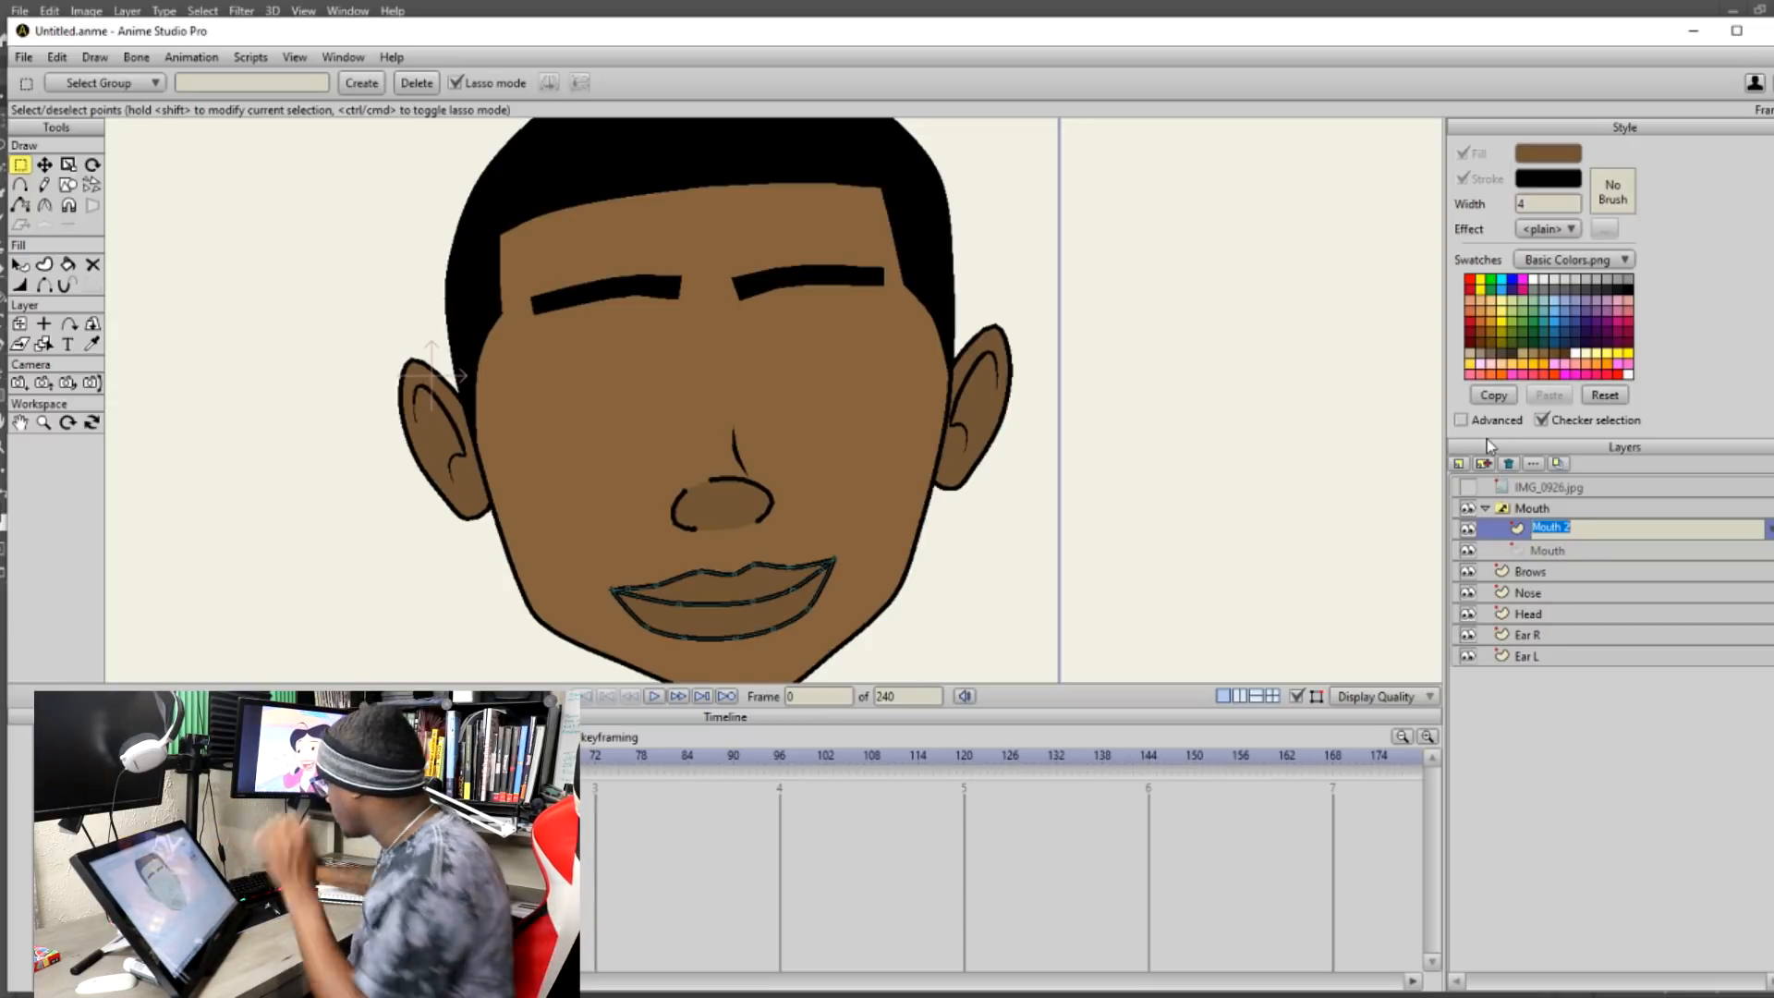
pyautogui.write('F')
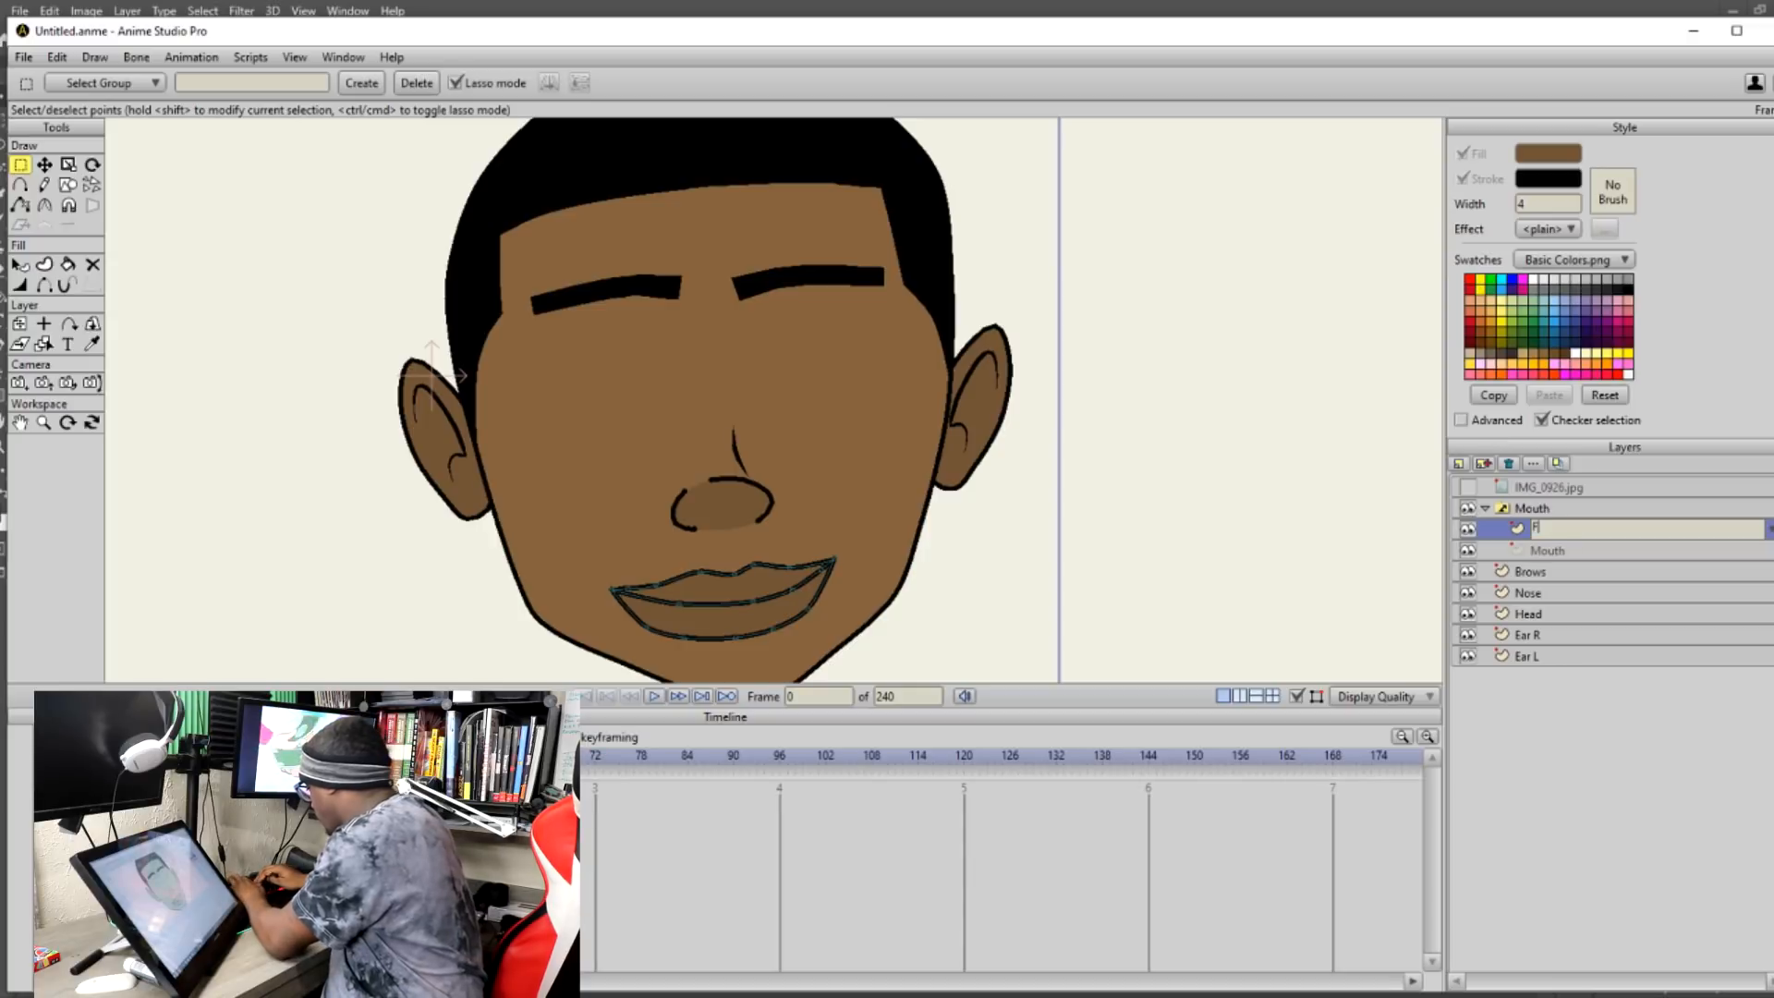
pyautogui.write('rown')
pyautogui.press('Return')
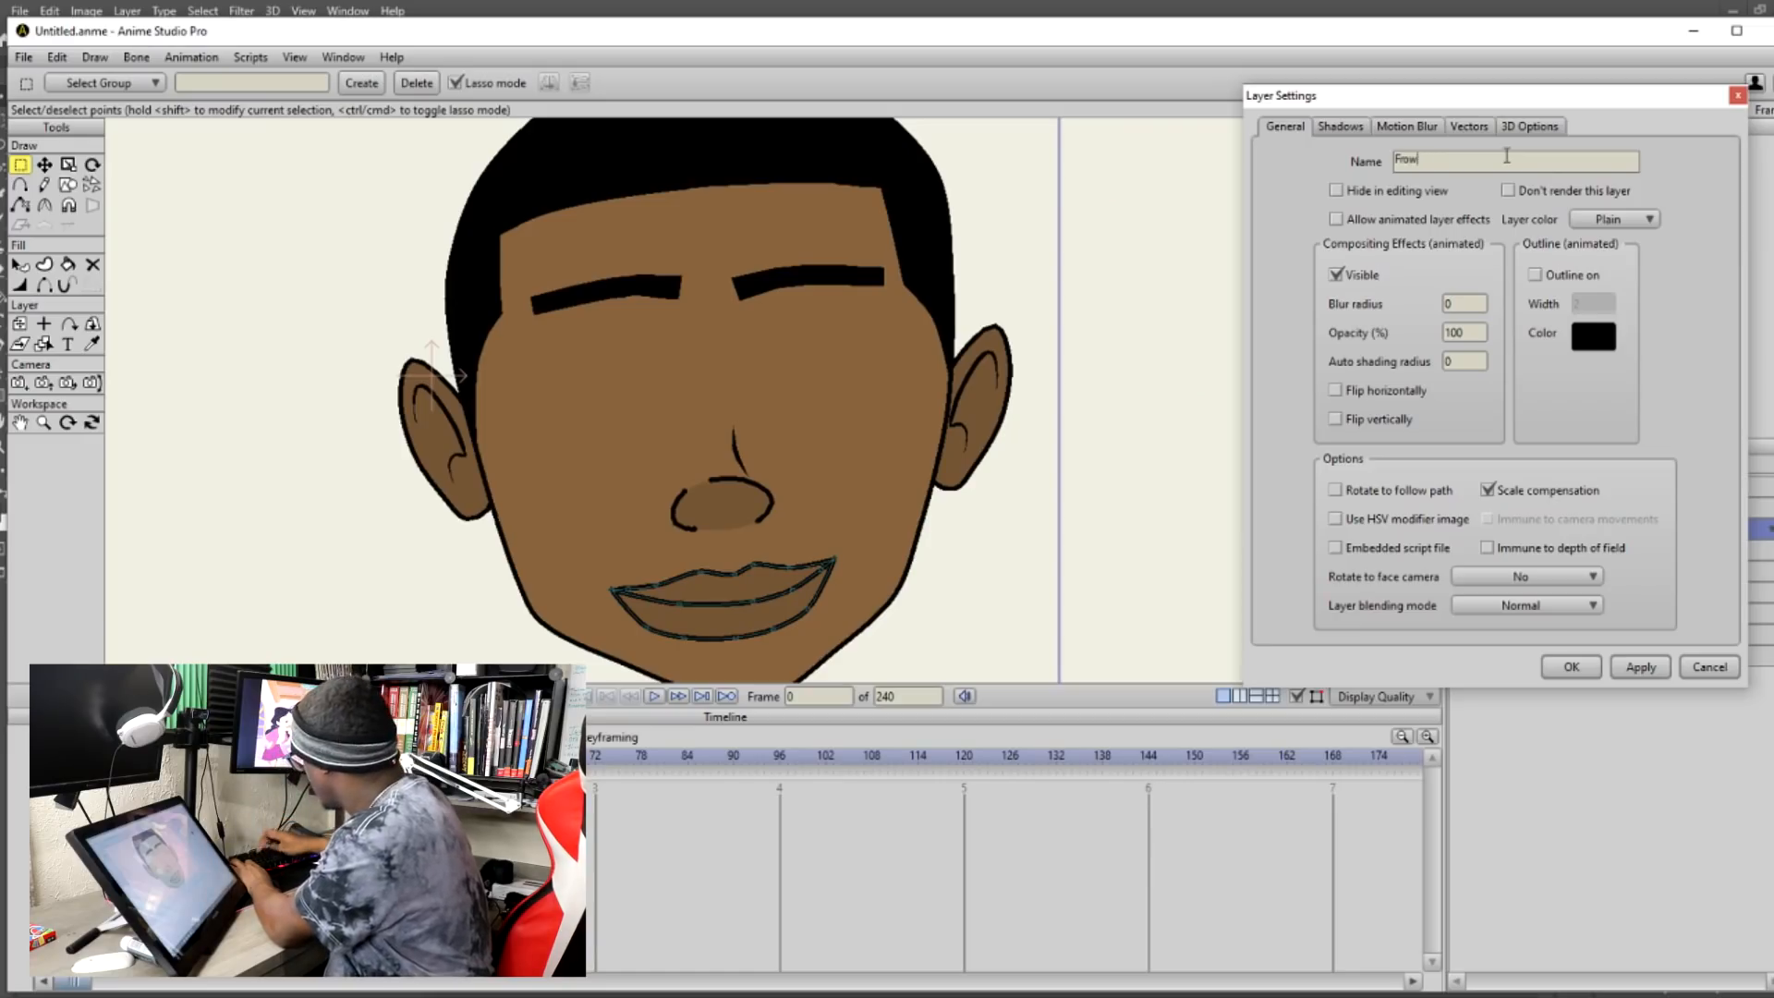
pyautogui.press('Return')
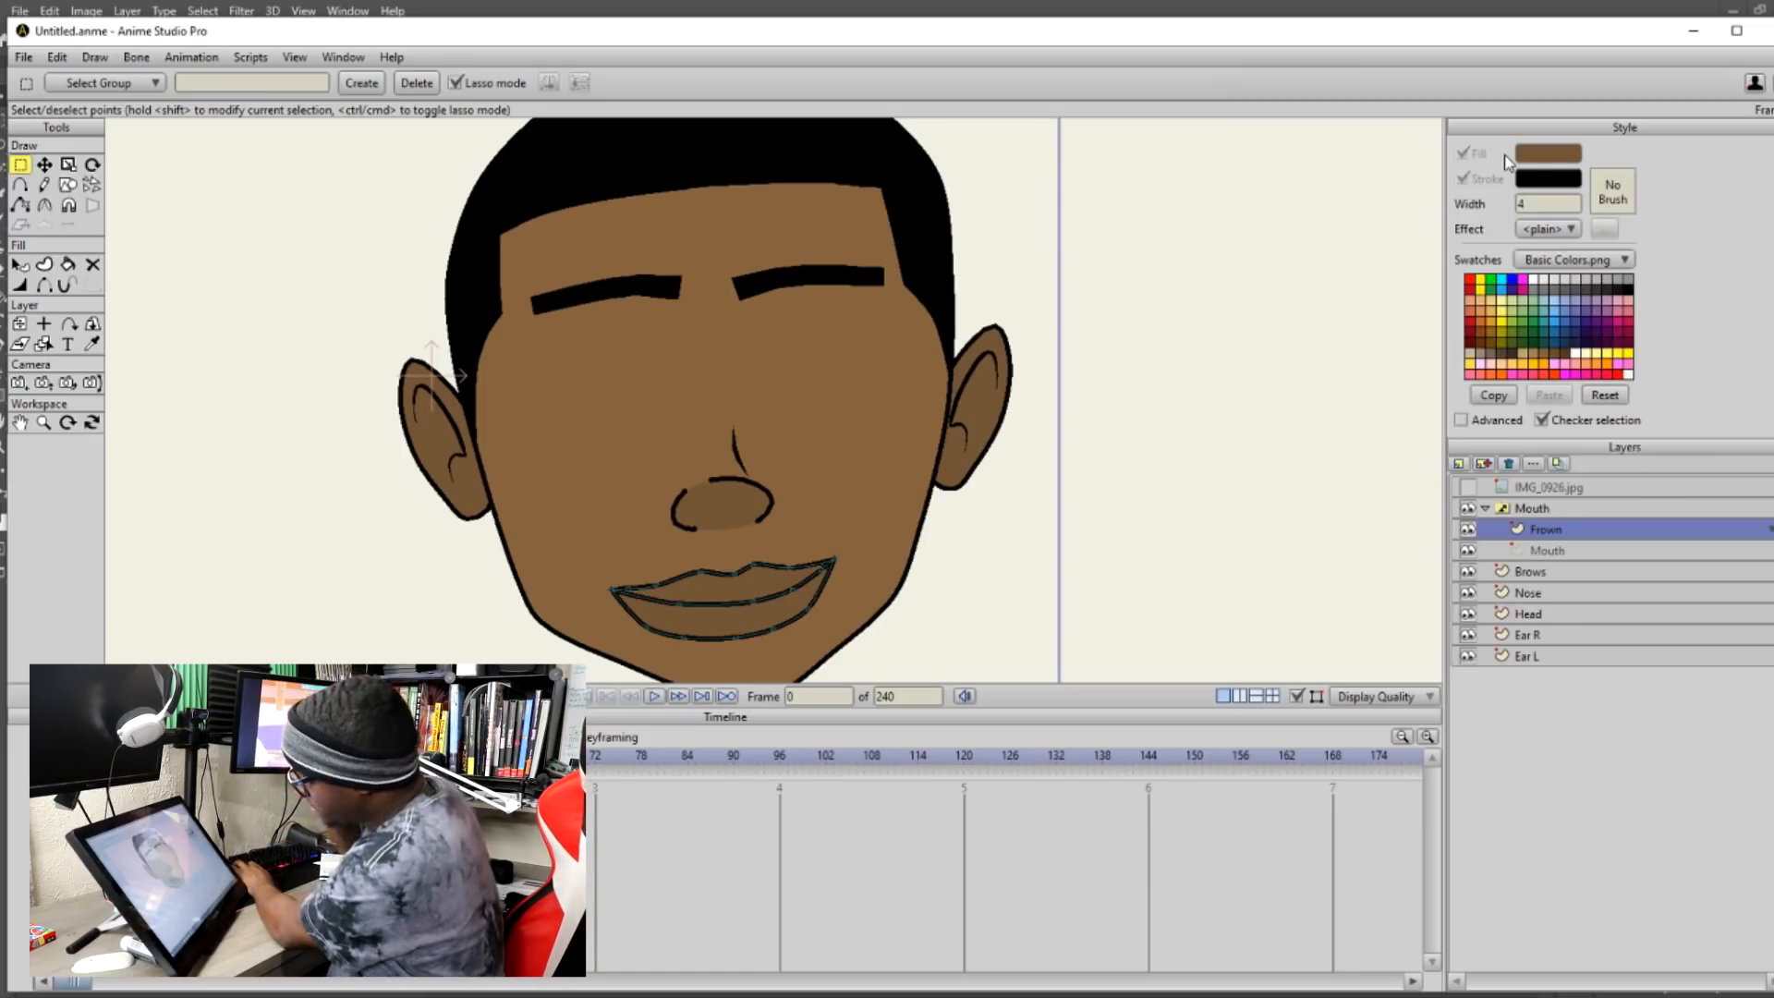
# Reshape the lips on the Frown layer into a frown by pulling both mouth corners downward.
pyautogui.click(44, 422)
pyautogui.moveTo(813, 592); pyautogui.dragTo(887, 385)
pyautogui.press('t')
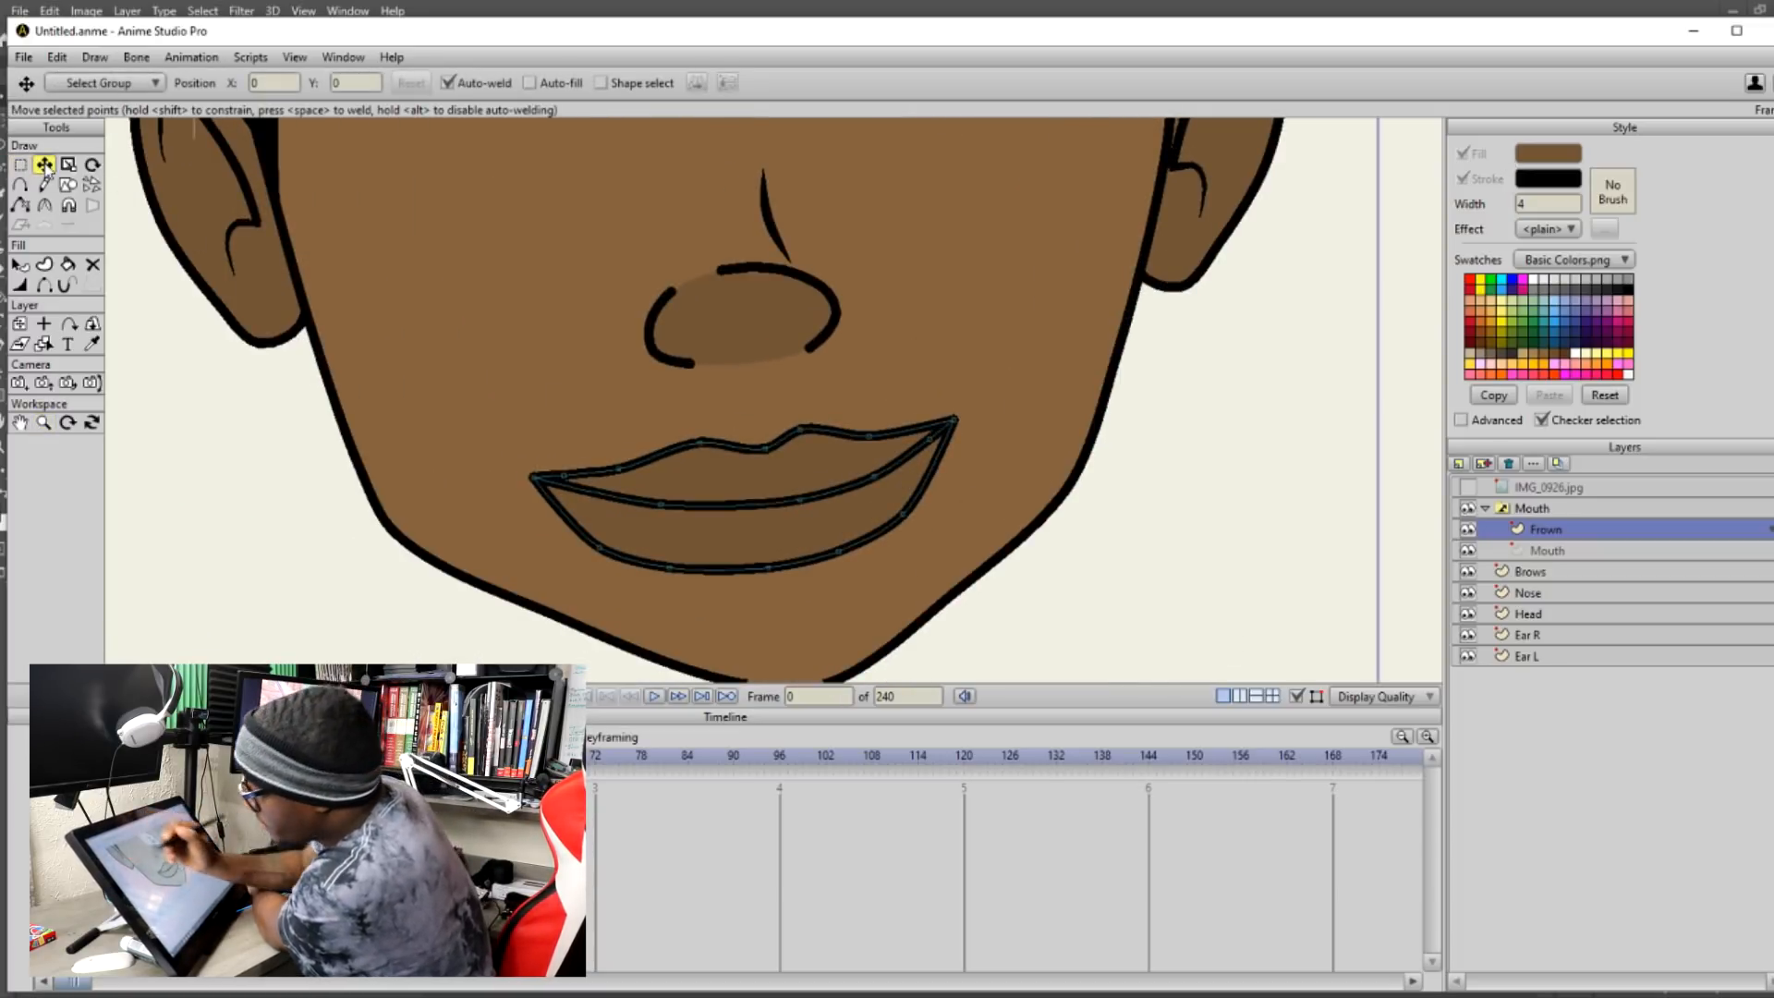
pyautogui.moveTo(537, 488)
pyautogui.mouseDown()
pyautogui.moveTo(528, 502)
pyautogui.moveTo(564, 500)
pyautogui.mouseUp()
pyautogui.moveTo(956, 420); pyautogui.dragTo(932, 484)
pyautogui.click(44, 422)
pyautogui.moveTo(647, 370); pyautogui.dragTo(1103, 335)
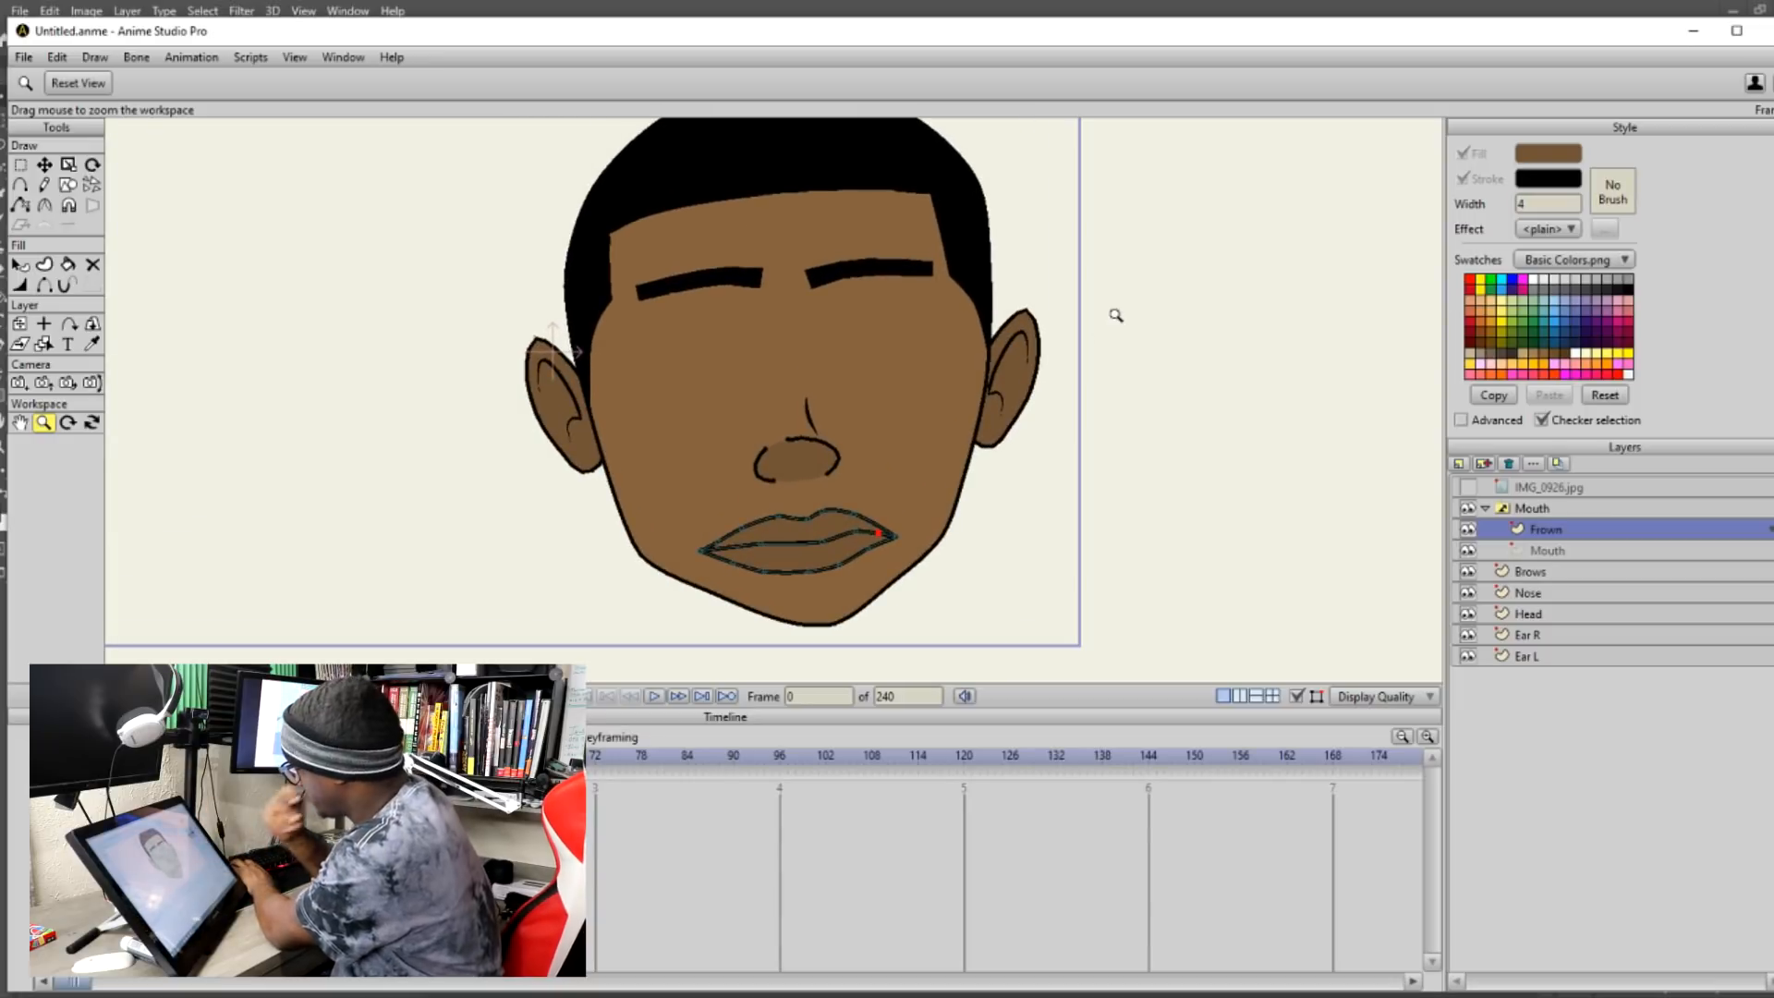
# Compare the Mouth and Frown versions inside the Mouth switch layer.
pyautogui.click(1491, 509)
pyautogui.click(1485, 509)
pyautogui.click(1485, 509)
pyautogui.click(1485, 509)
pyautogui.click(1485, 509)
pyautogui.click(1486, 509)
pyautogui.click(1486, 509)
pyautogui.click(1548, 550)
pyautogui.click(1545, 530)
pyautogui.click(1555, 551)
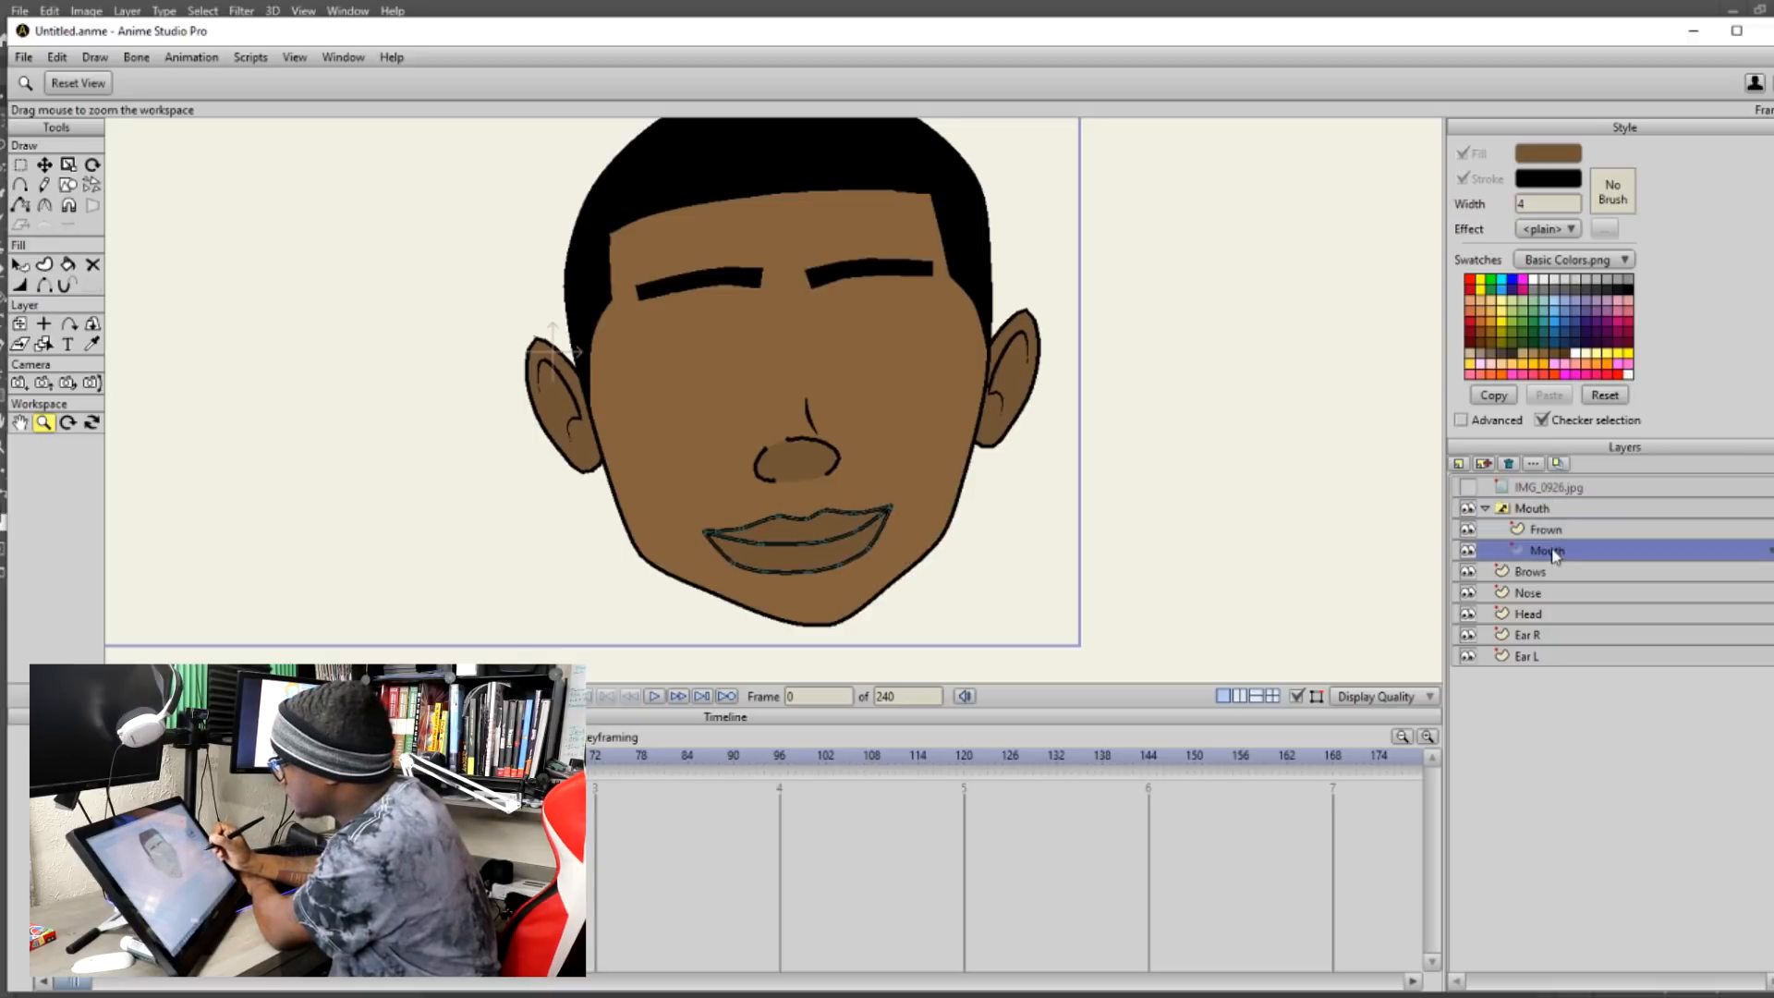
pyautogui.click(1544, 529)
# Test the Mouth switch layer by changing its active child to Frown and back to Mouth.
pyautogui.click(1532, 509)
pyautogui.click(1485, 509)
pyautogui.rightClick(1545, 513)
pyautogui.click(1573, 545)
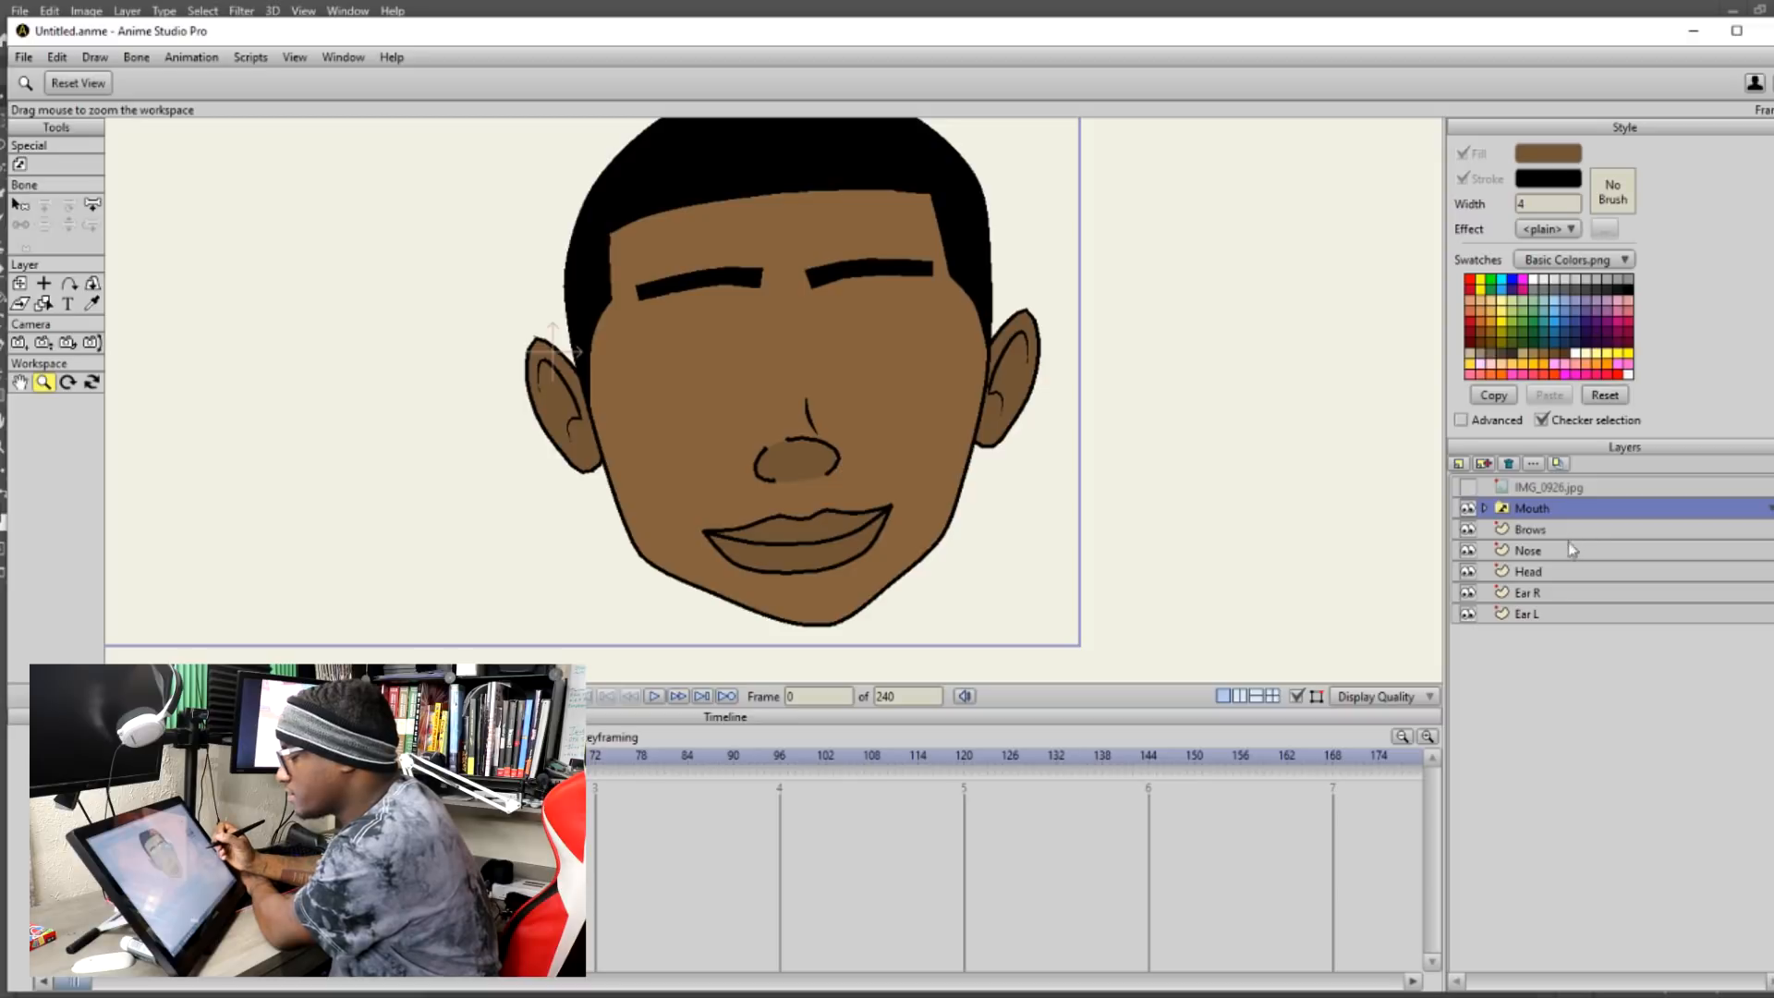
pyautogui.rightClick(1532, 511)
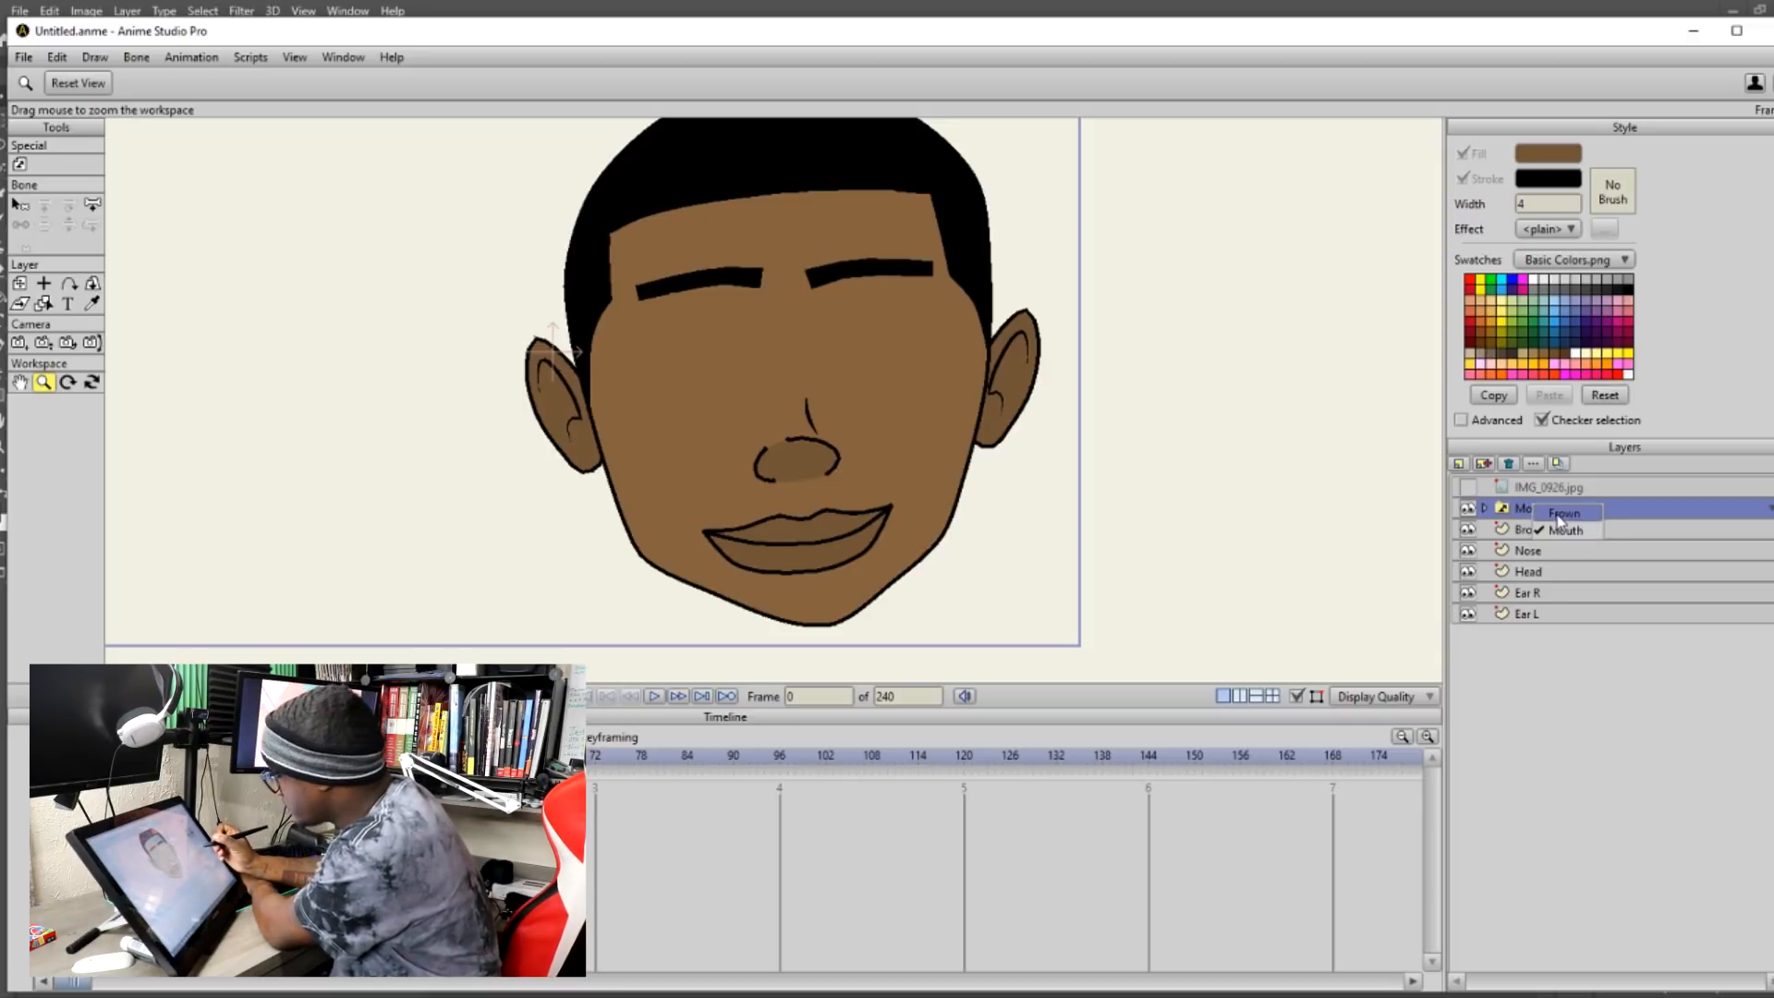
pyautogui.click(1562, 515)
pyautogui.rightClick(1535, 510)
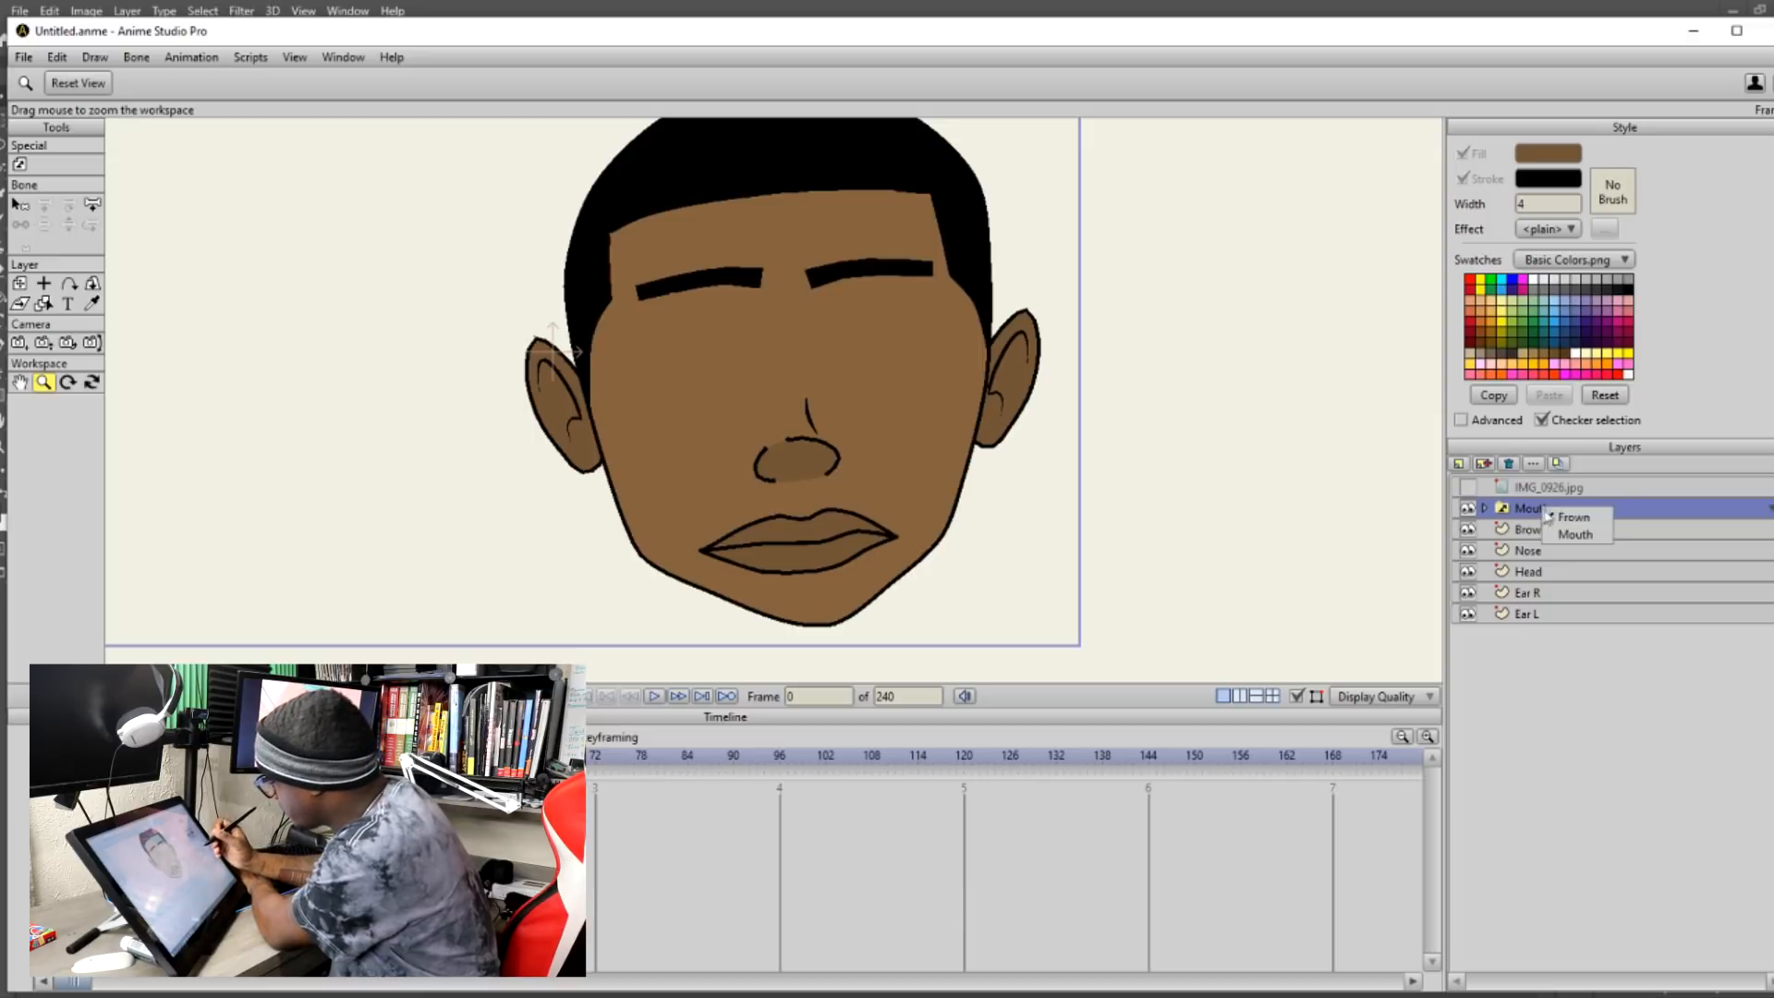
pyautogui.click(1550, 539)
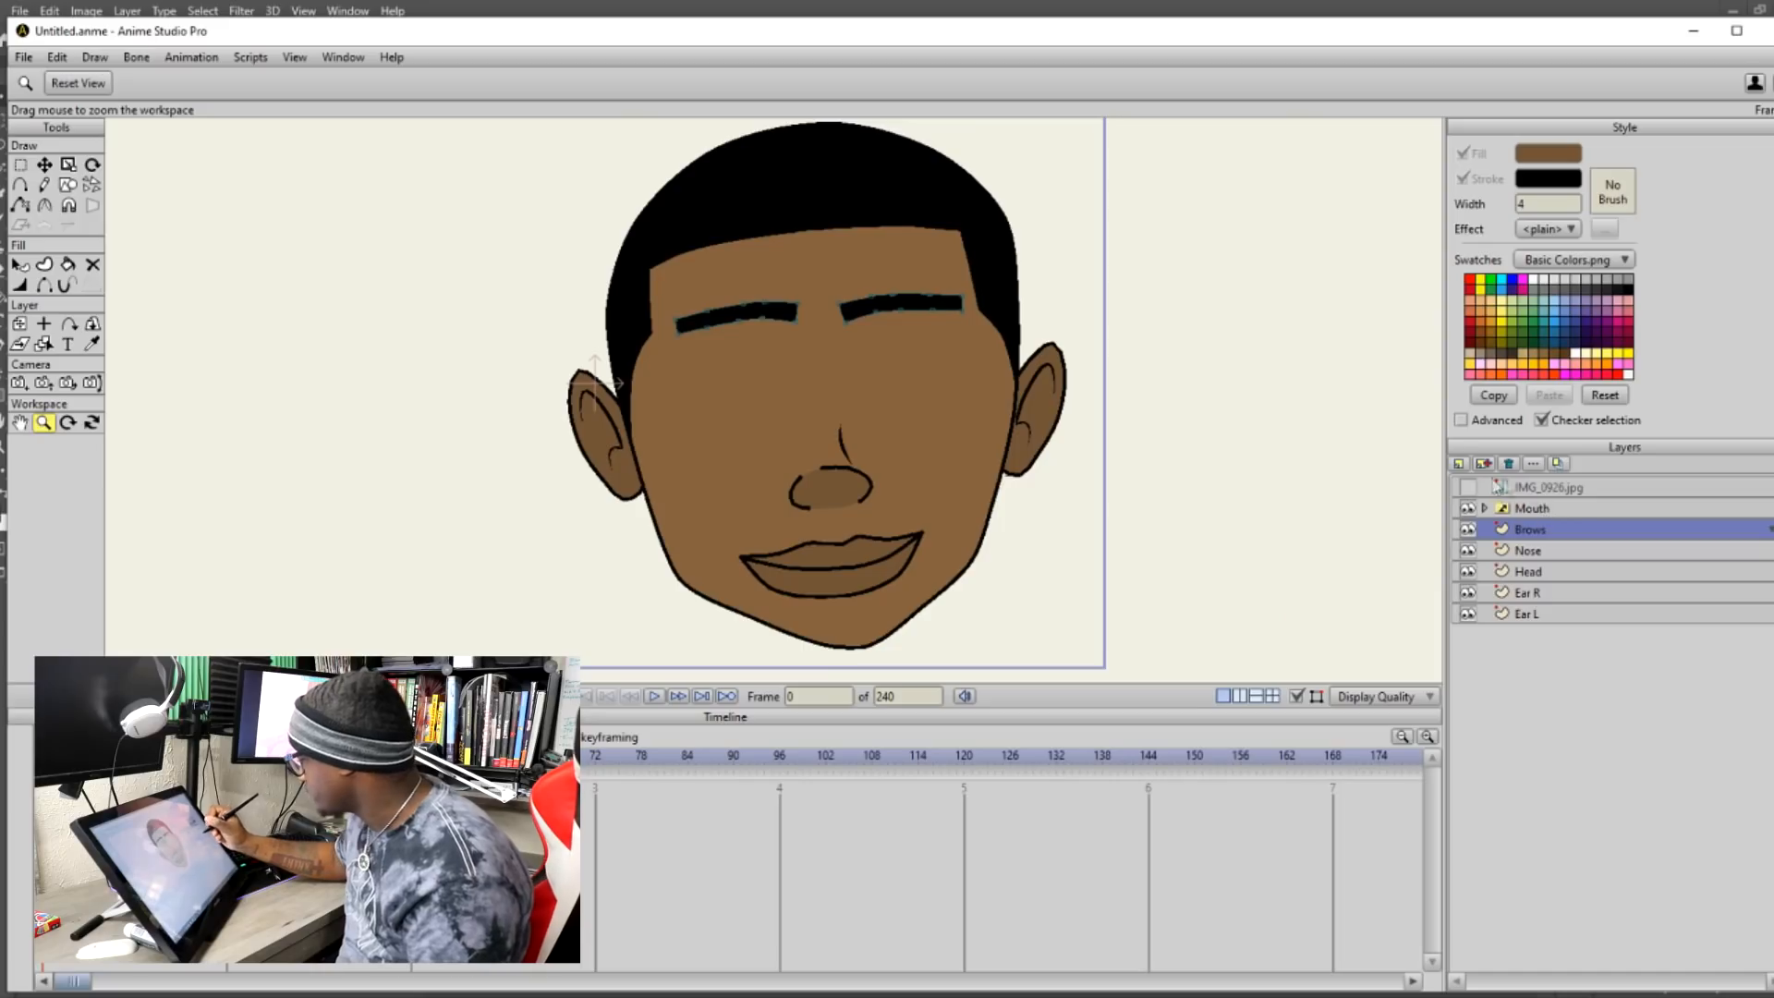
# Add a vector layer named Eyes above the Mouth switch layer.
pyautogui.click(1571, 508)
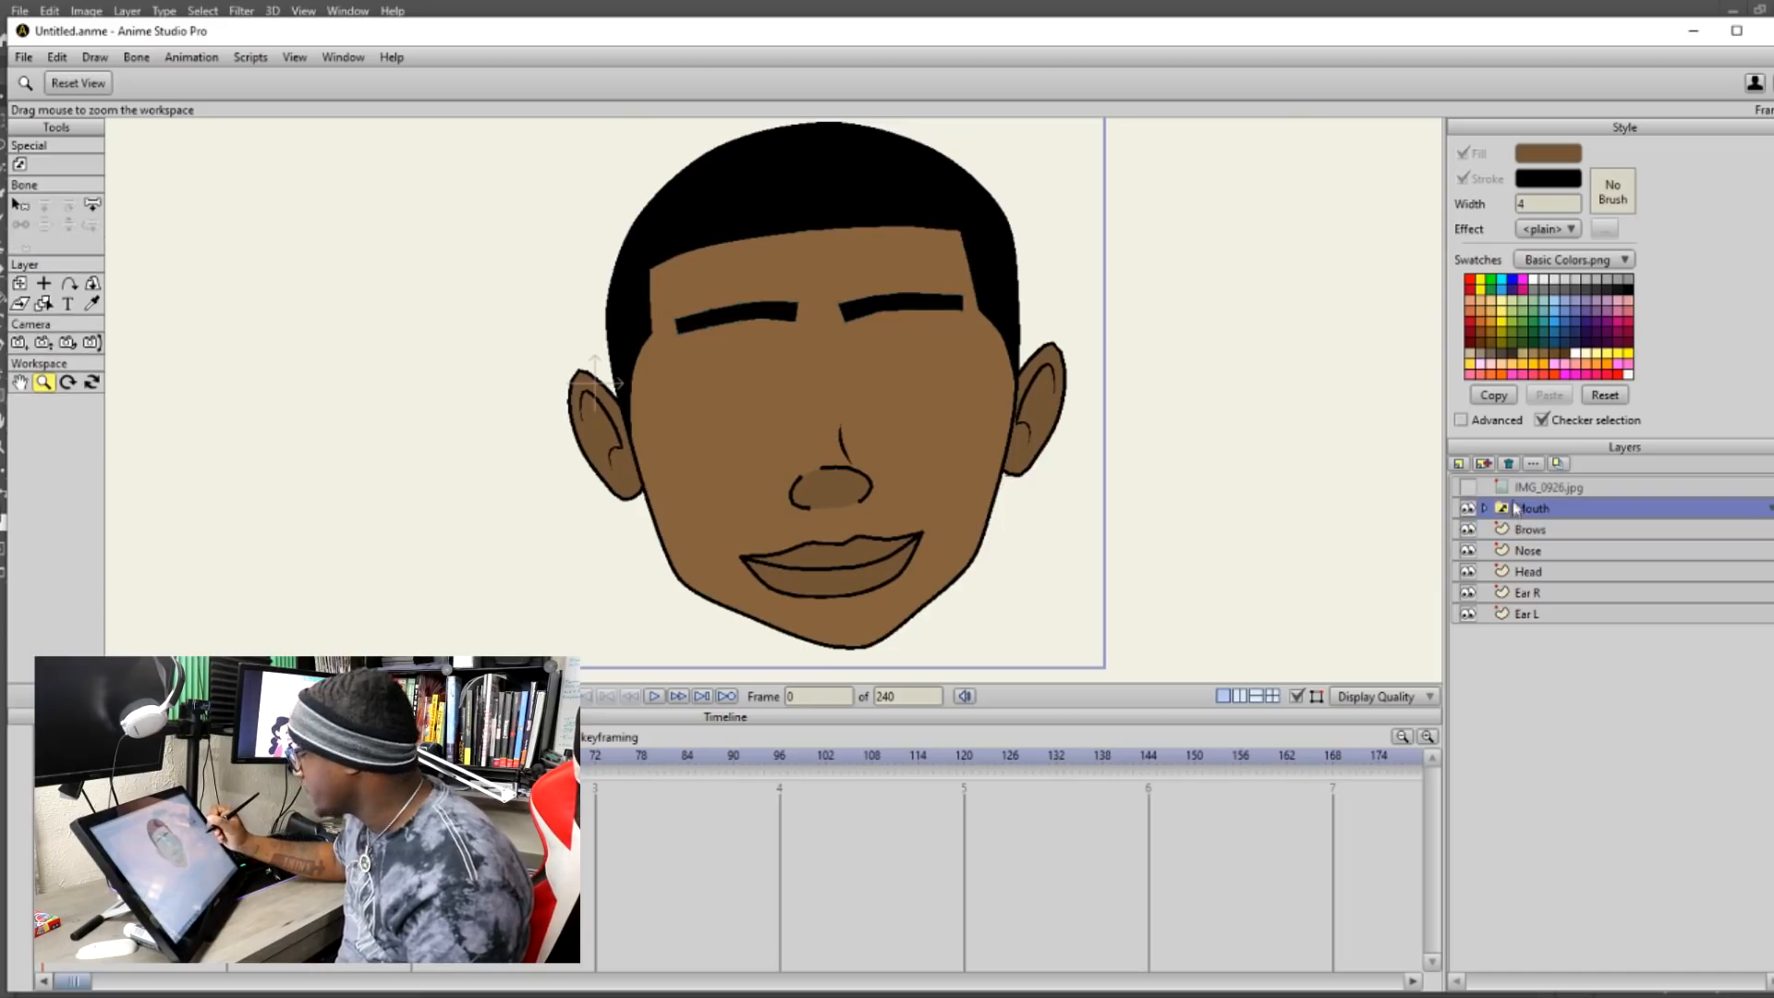
pyautogui.click(1459, 463)
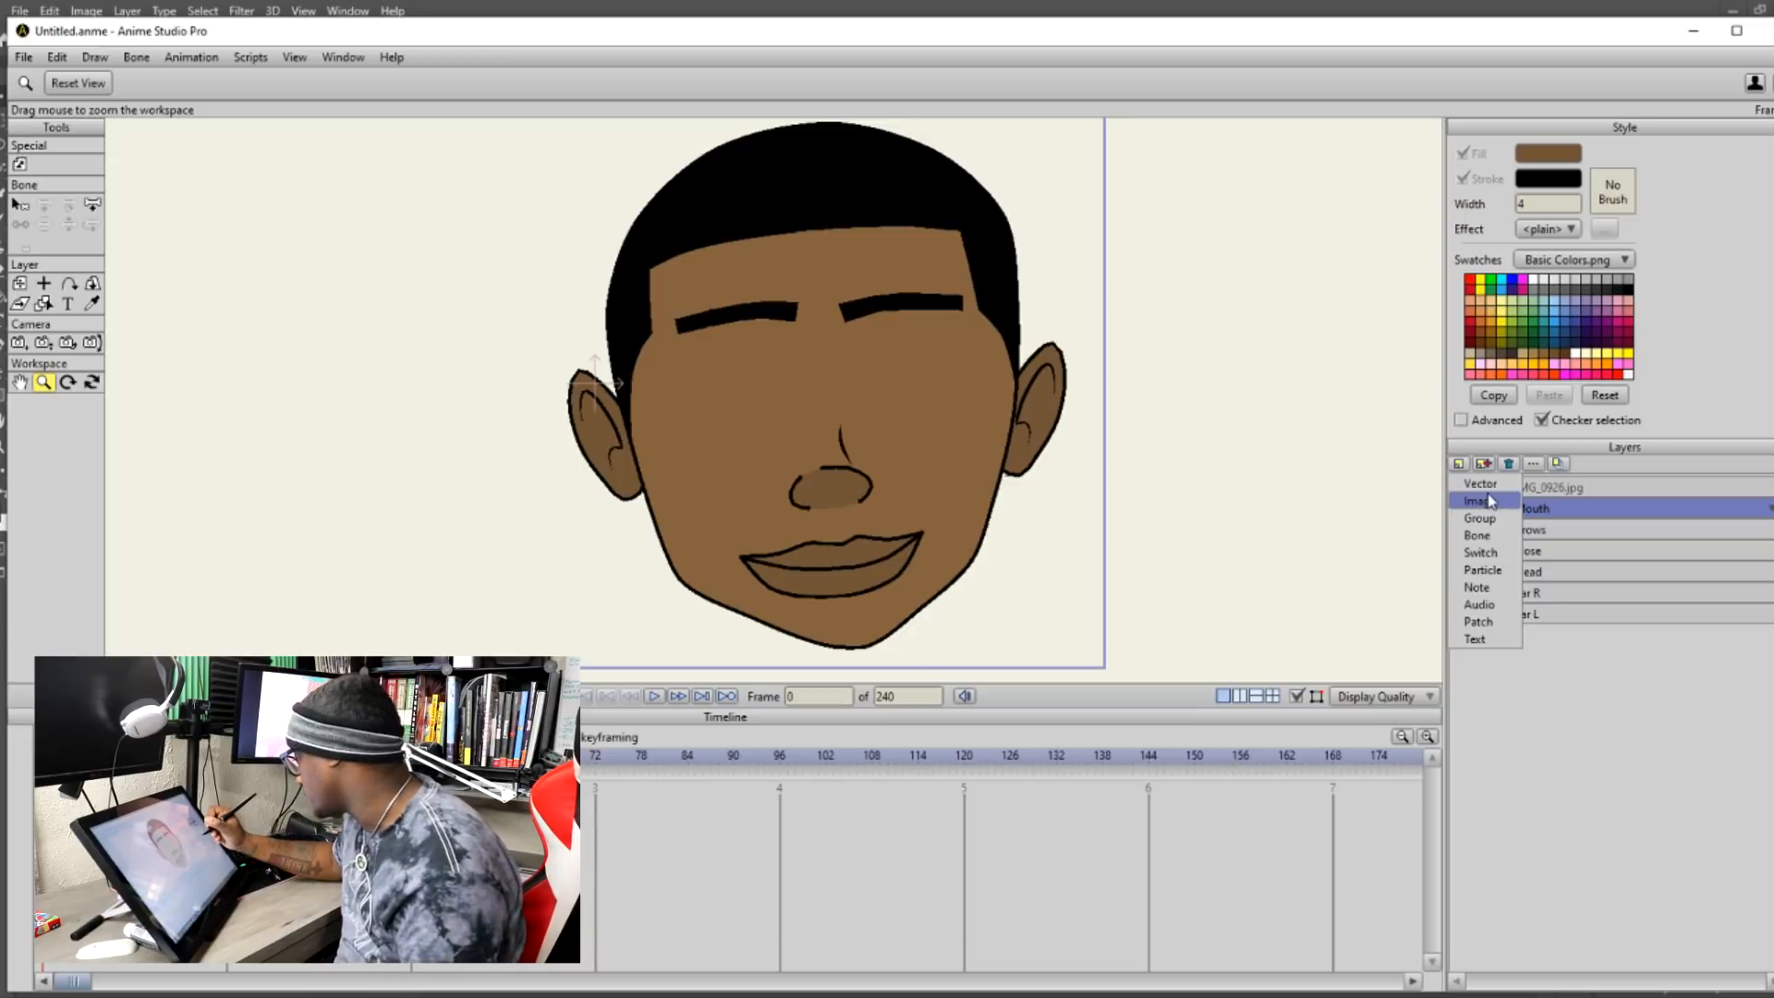
pyautogui.click(1481, 484)
pyautogui.write('Eyes')
pyautogui.press('Return')
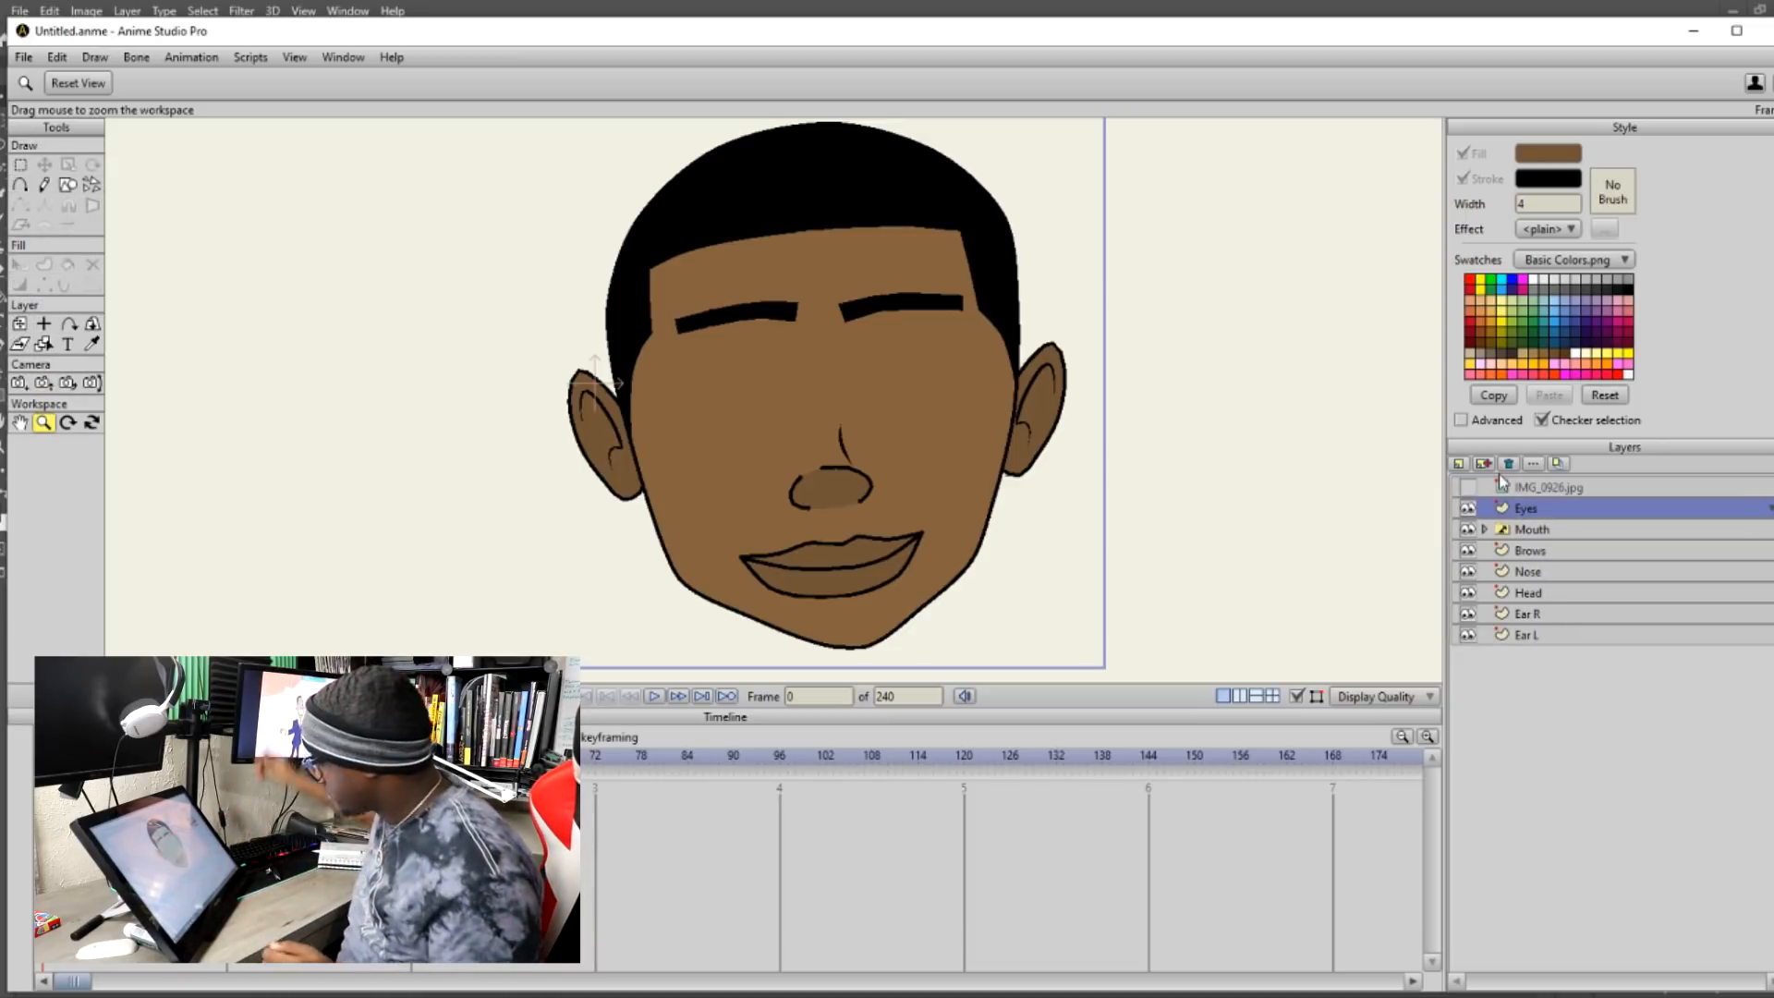
# Set the fill colour to white and draw an auto-filled oval over the sketch's right-hand eyeball.
pyautogui.click(72, 184)
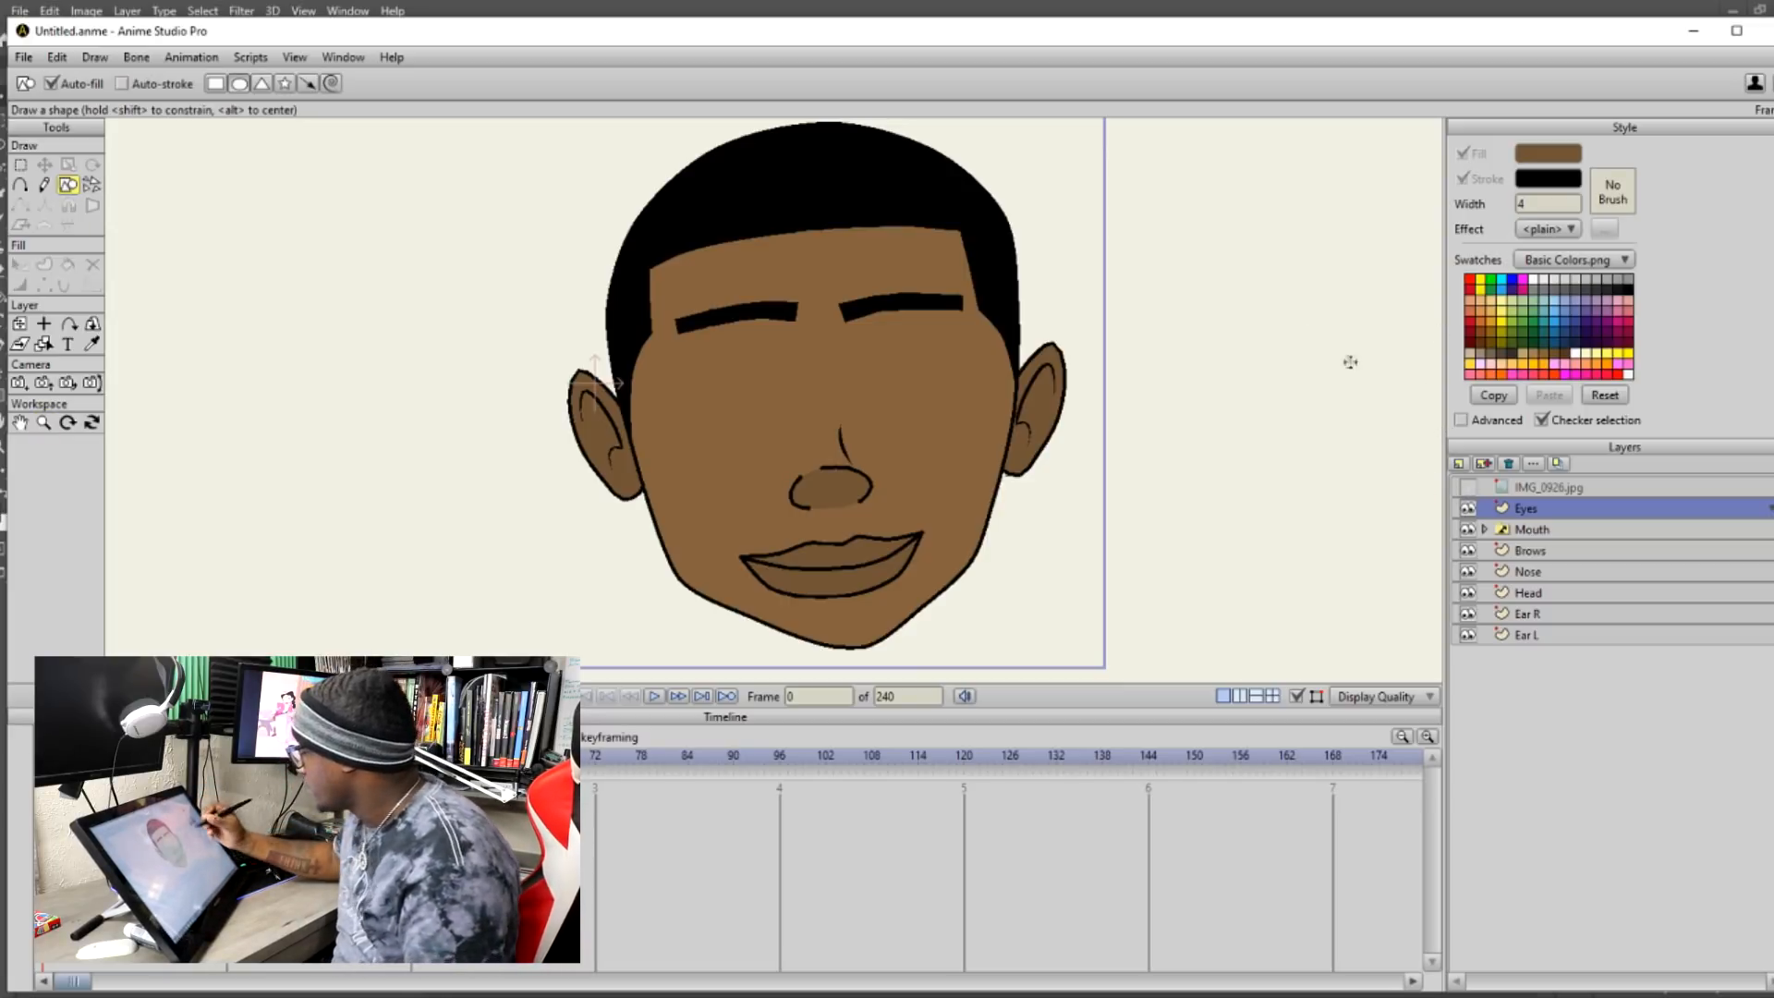
pyautogui.click(1469, 487)
pyautogui.click(1469, 487)
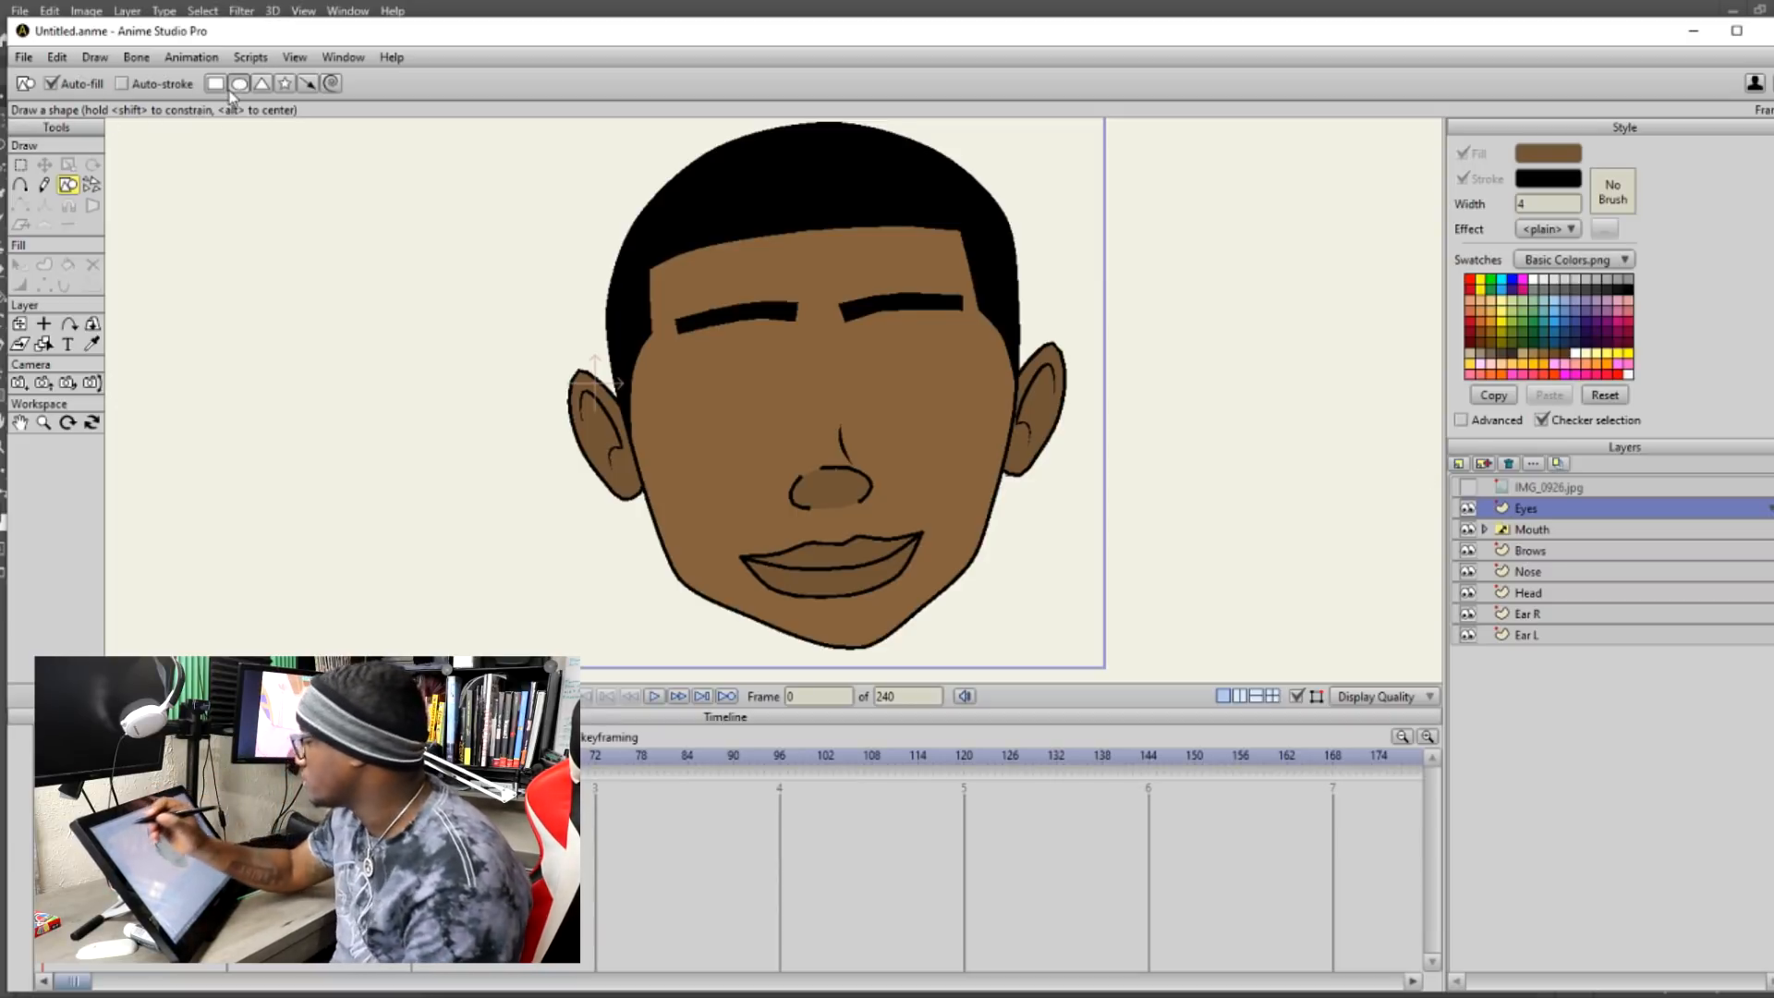
pyautogui.click(1549, 153)
pyautogui.click(1195, 206)
pyautogui.click(1462, 407)
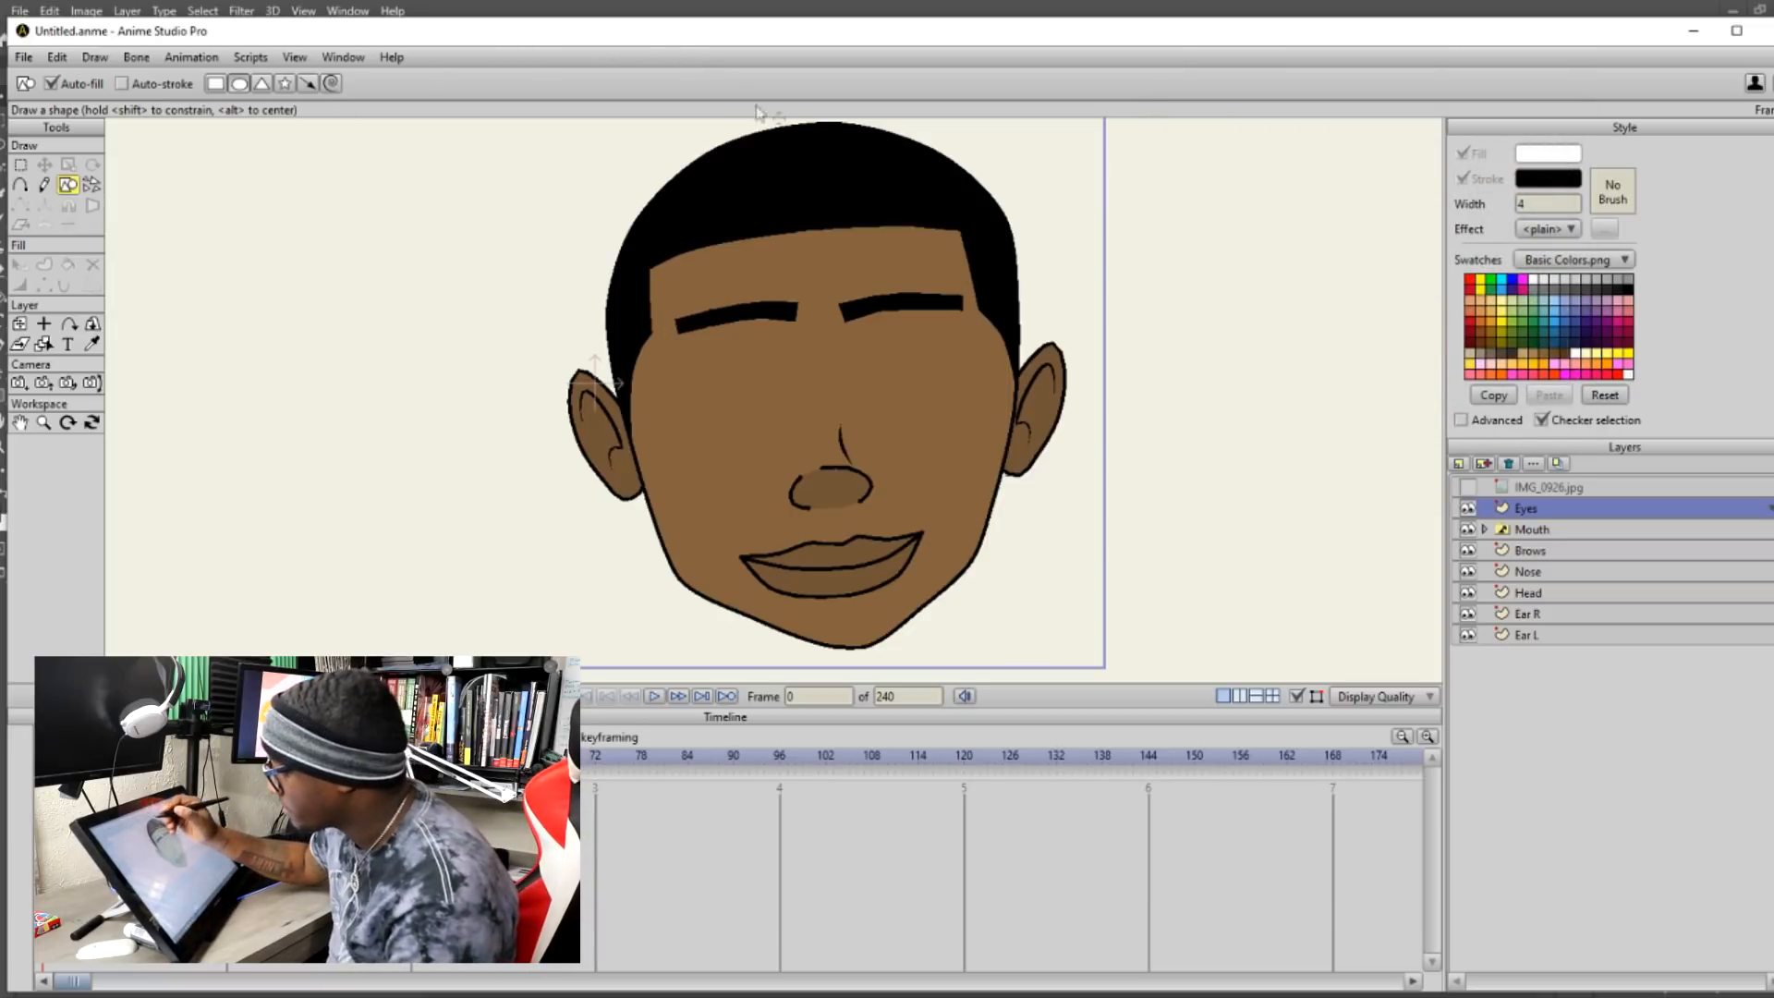
pyautogui.click(1468, 487)
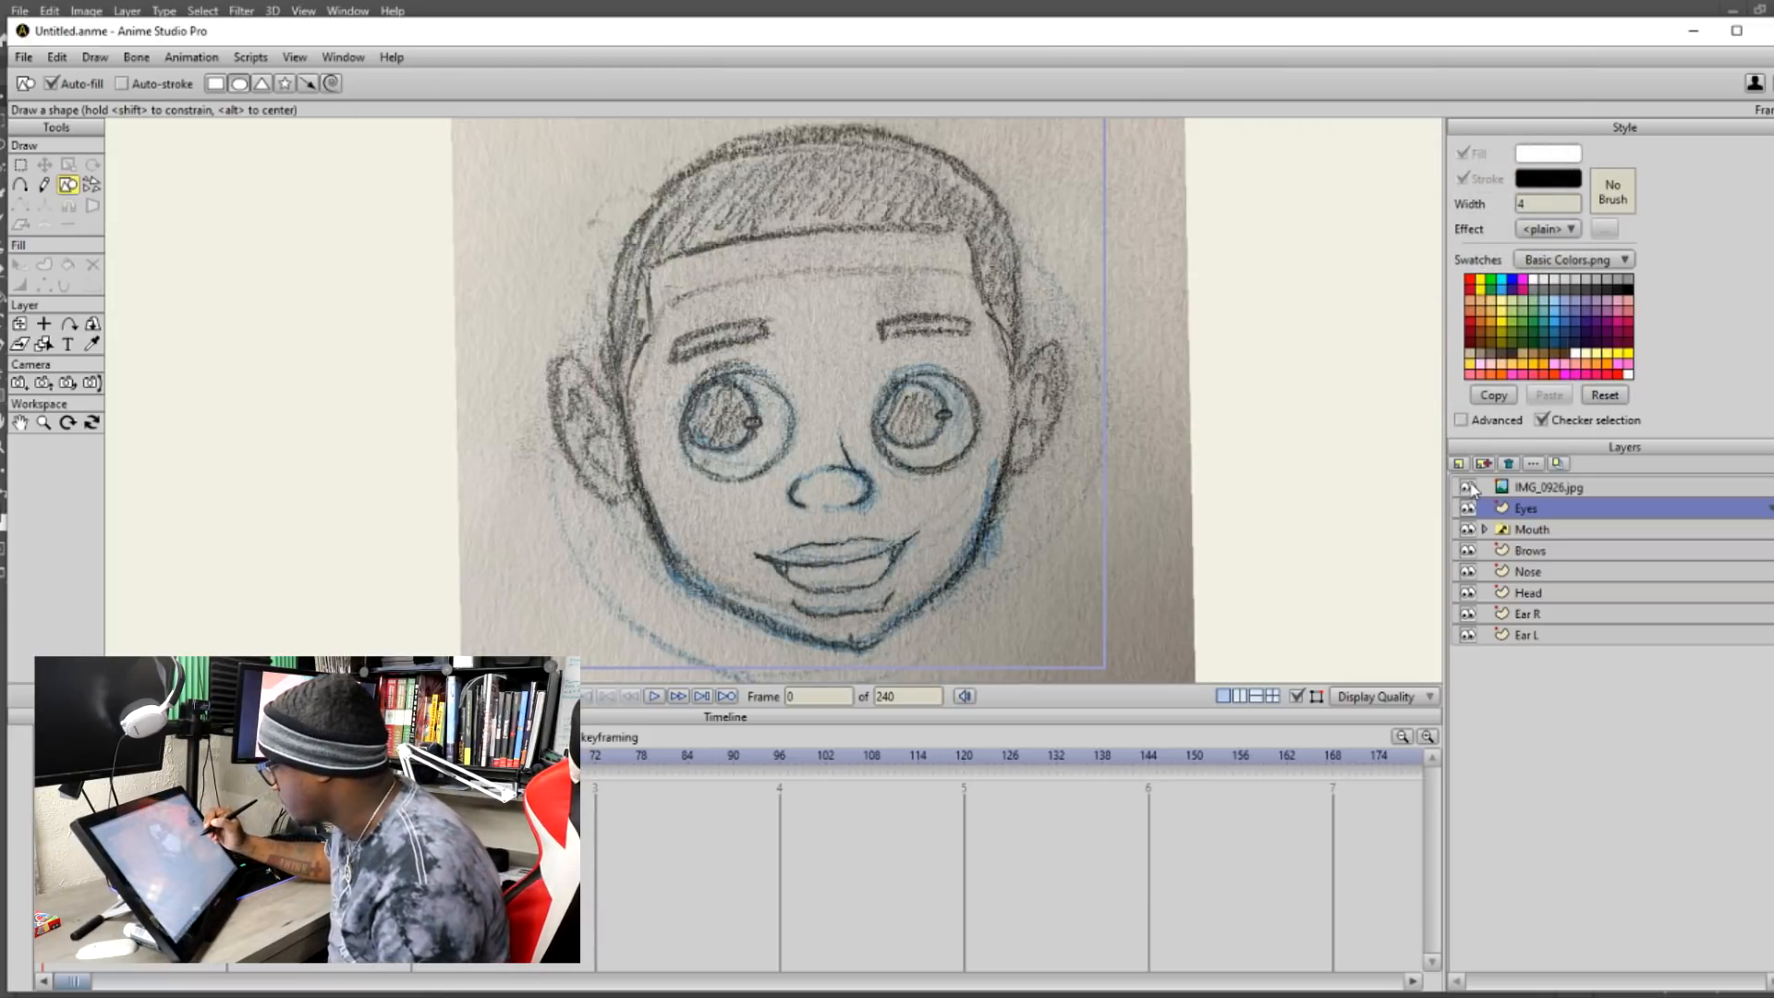
pyautogui.moveTo(857, 370); pyautogui.dragTo(991, 481)
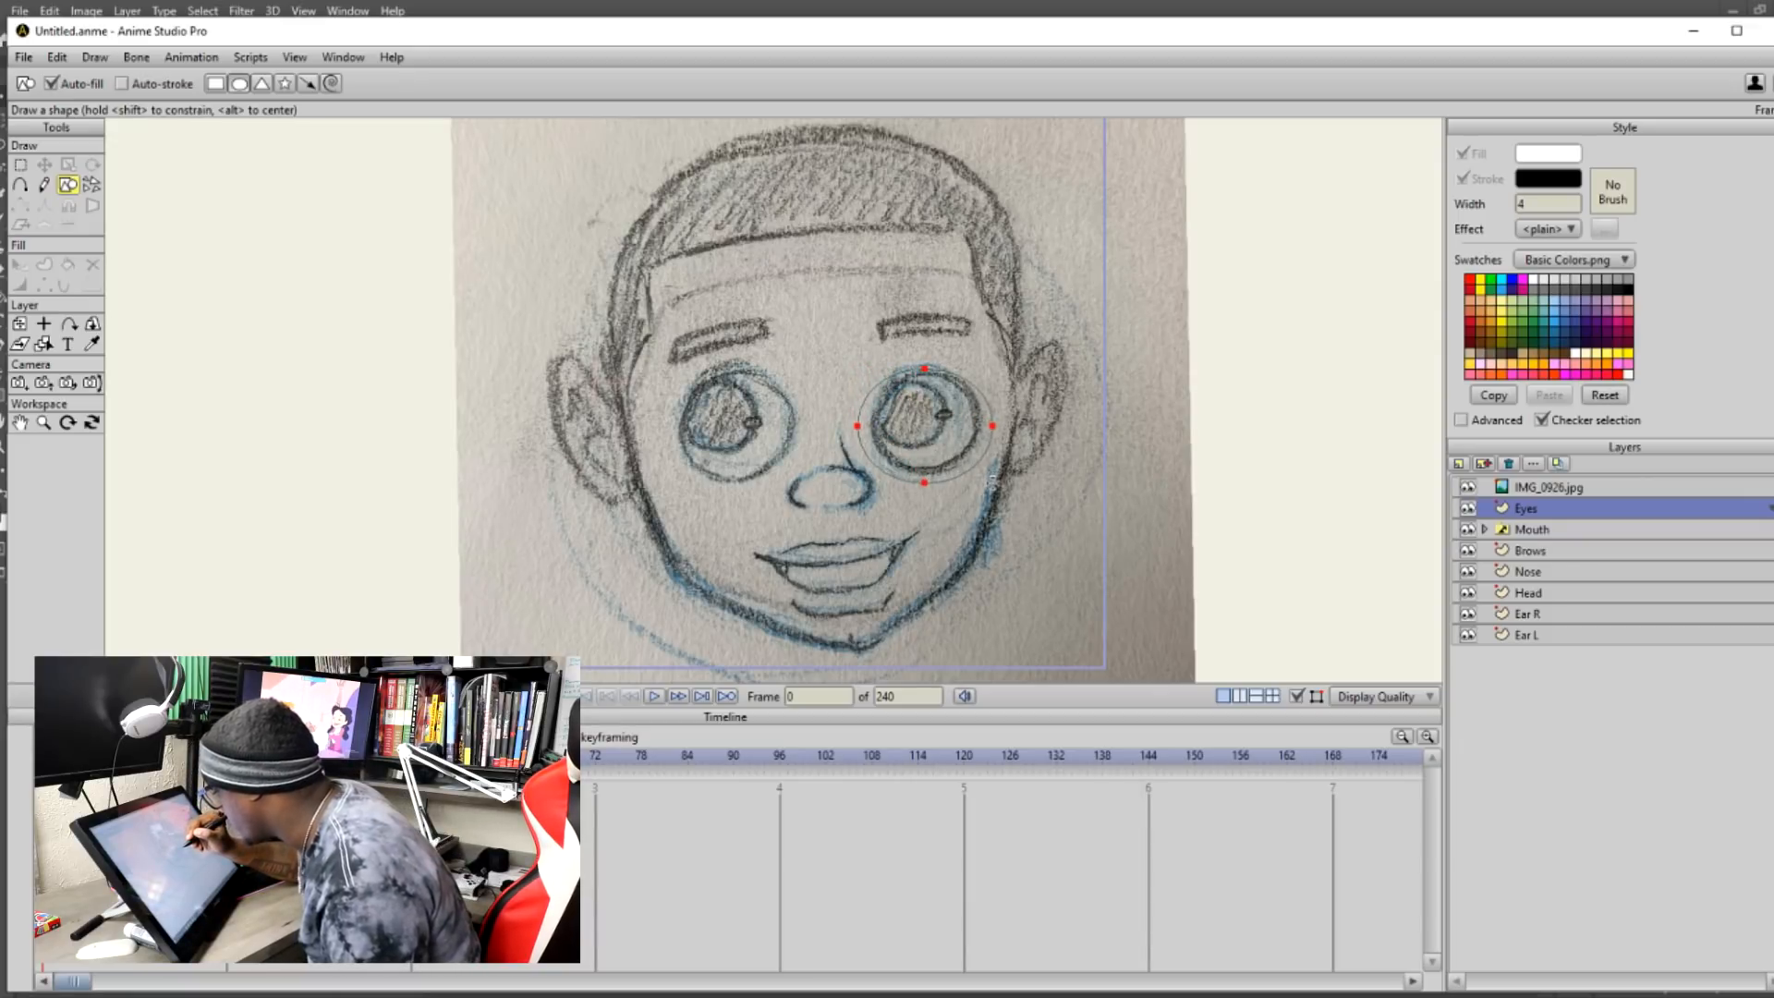
# Pull the white oval's top point slightly upward and check the eyeball with the sketch hidden.
pyautogui.click(20, 165)
pyautogui.click(924, 368)
pyautogui.click(44, 164)
pyautogui.moveTo(924, 368); pyautogui.dragTo(928, 356)
pyautogui.click(991, 428)
pyautogui.click(925, 484)
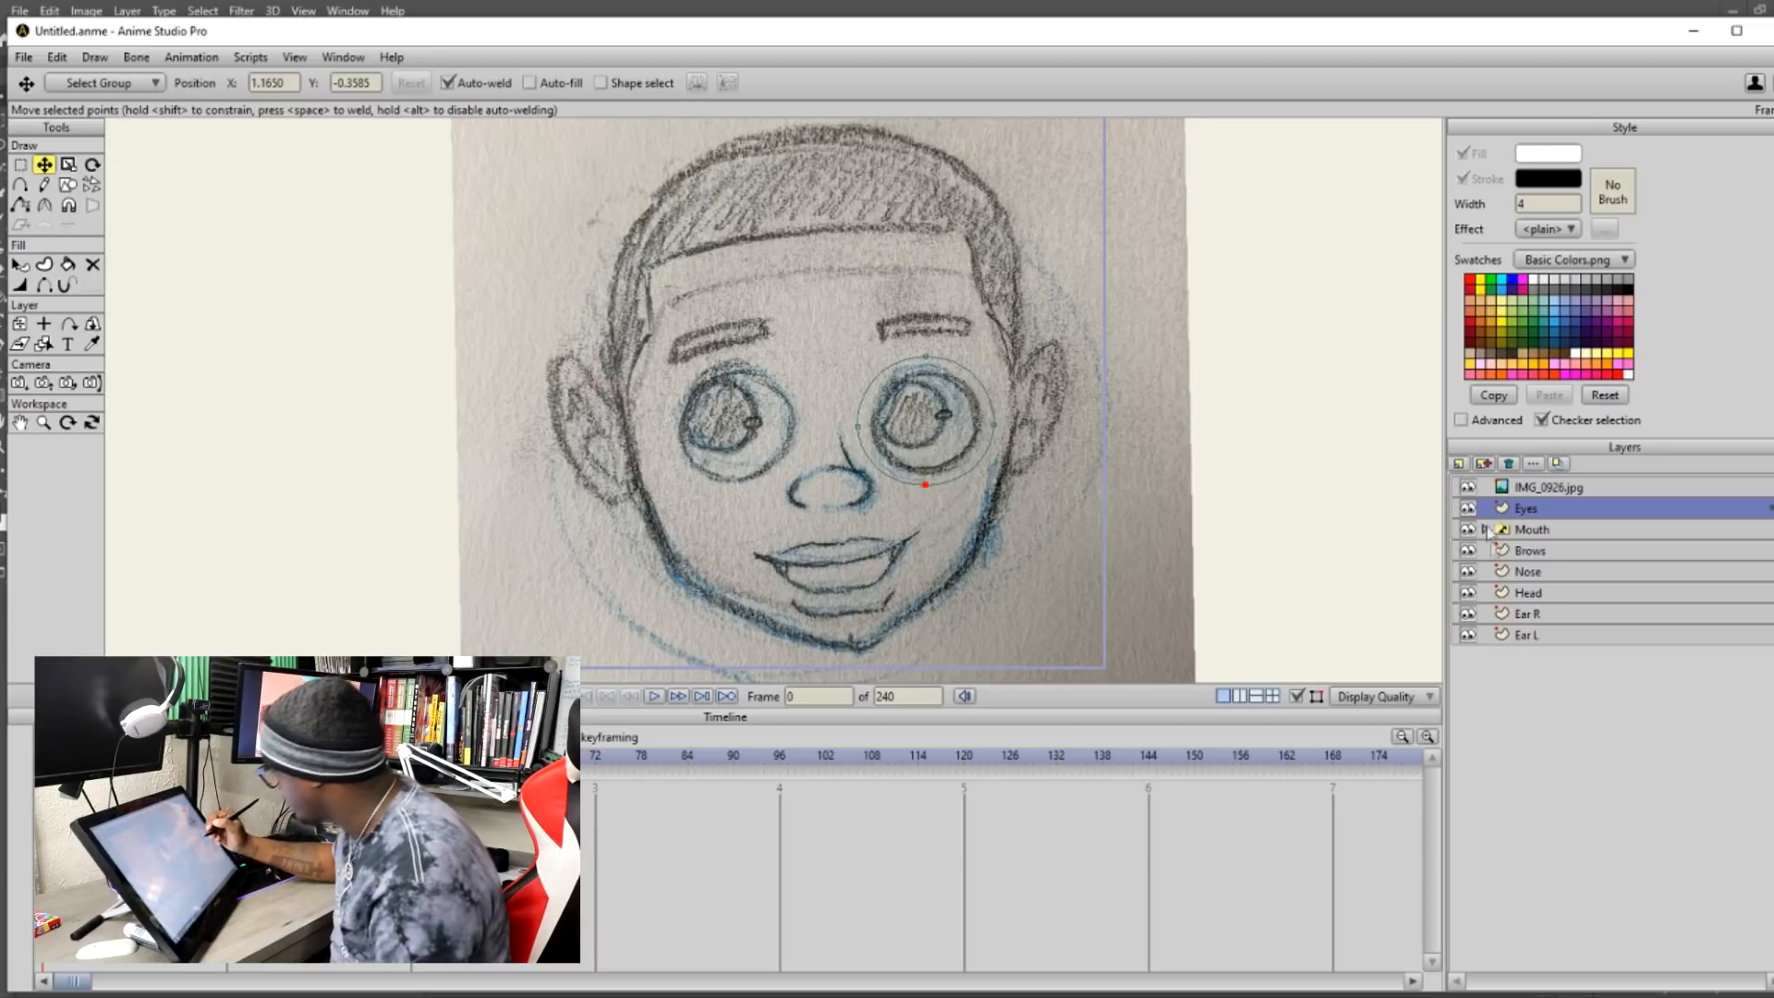
pyautogui.click(1468, 488)
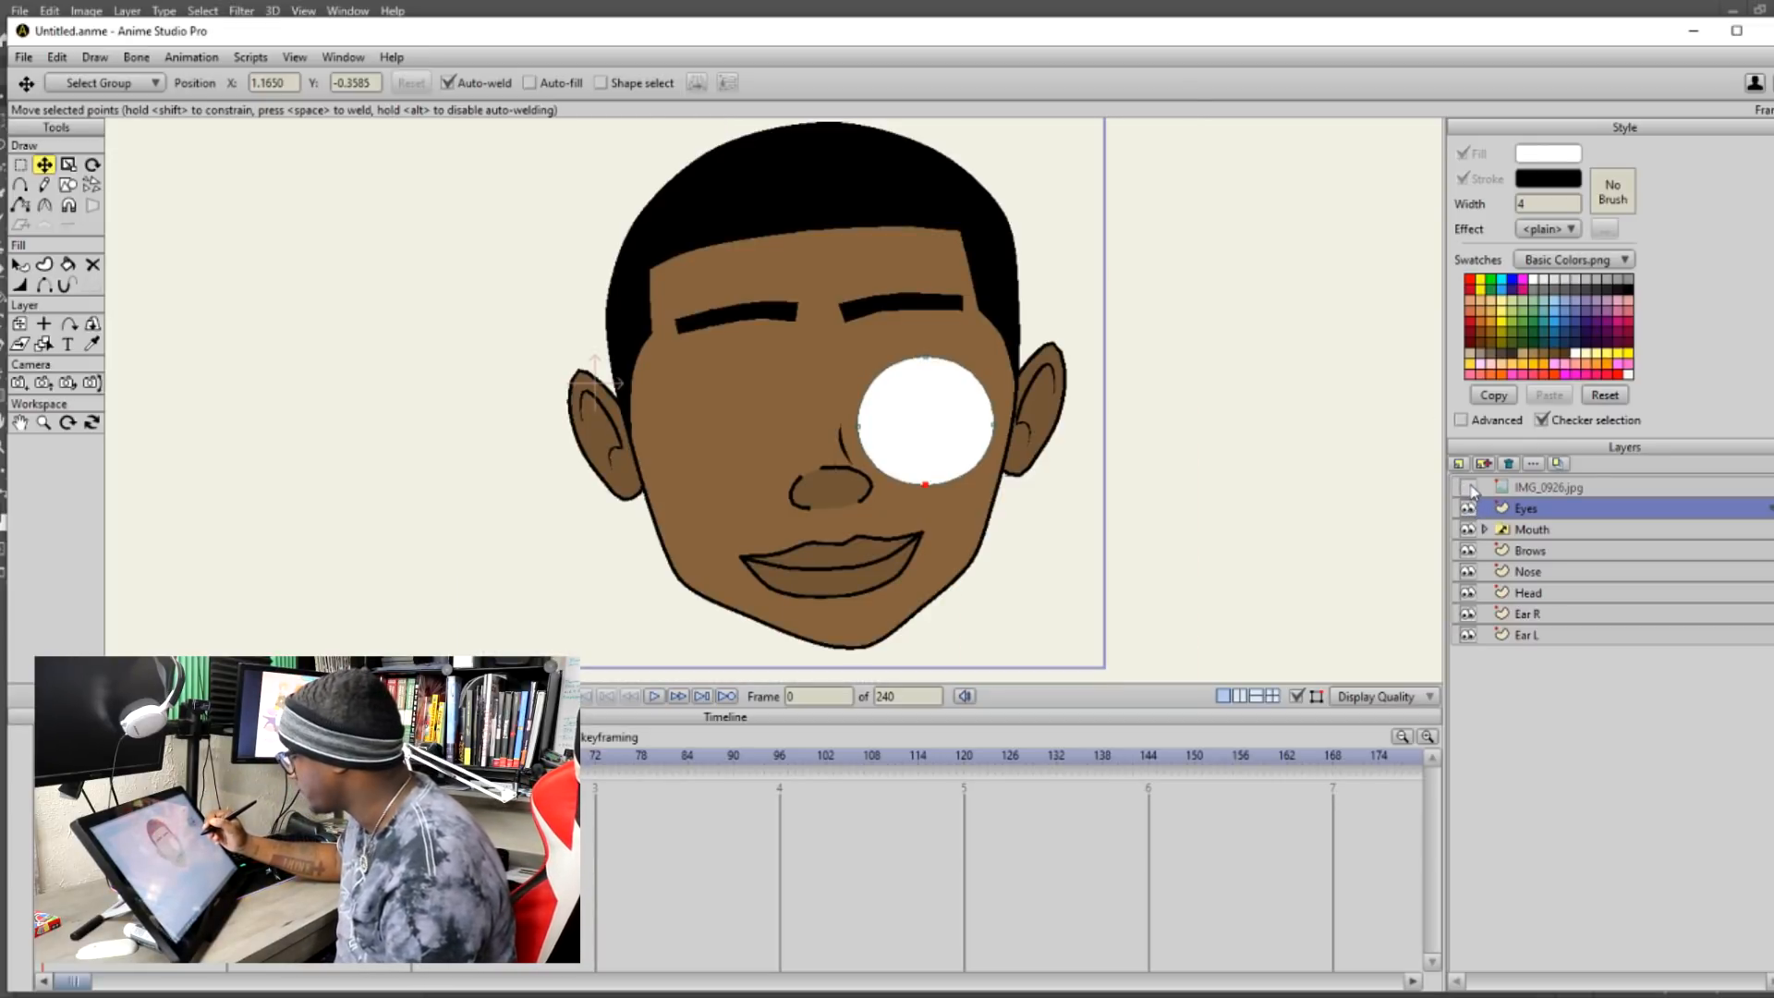
pyautogui.click(1468, 487)
pyautogui.click(1469, 488)
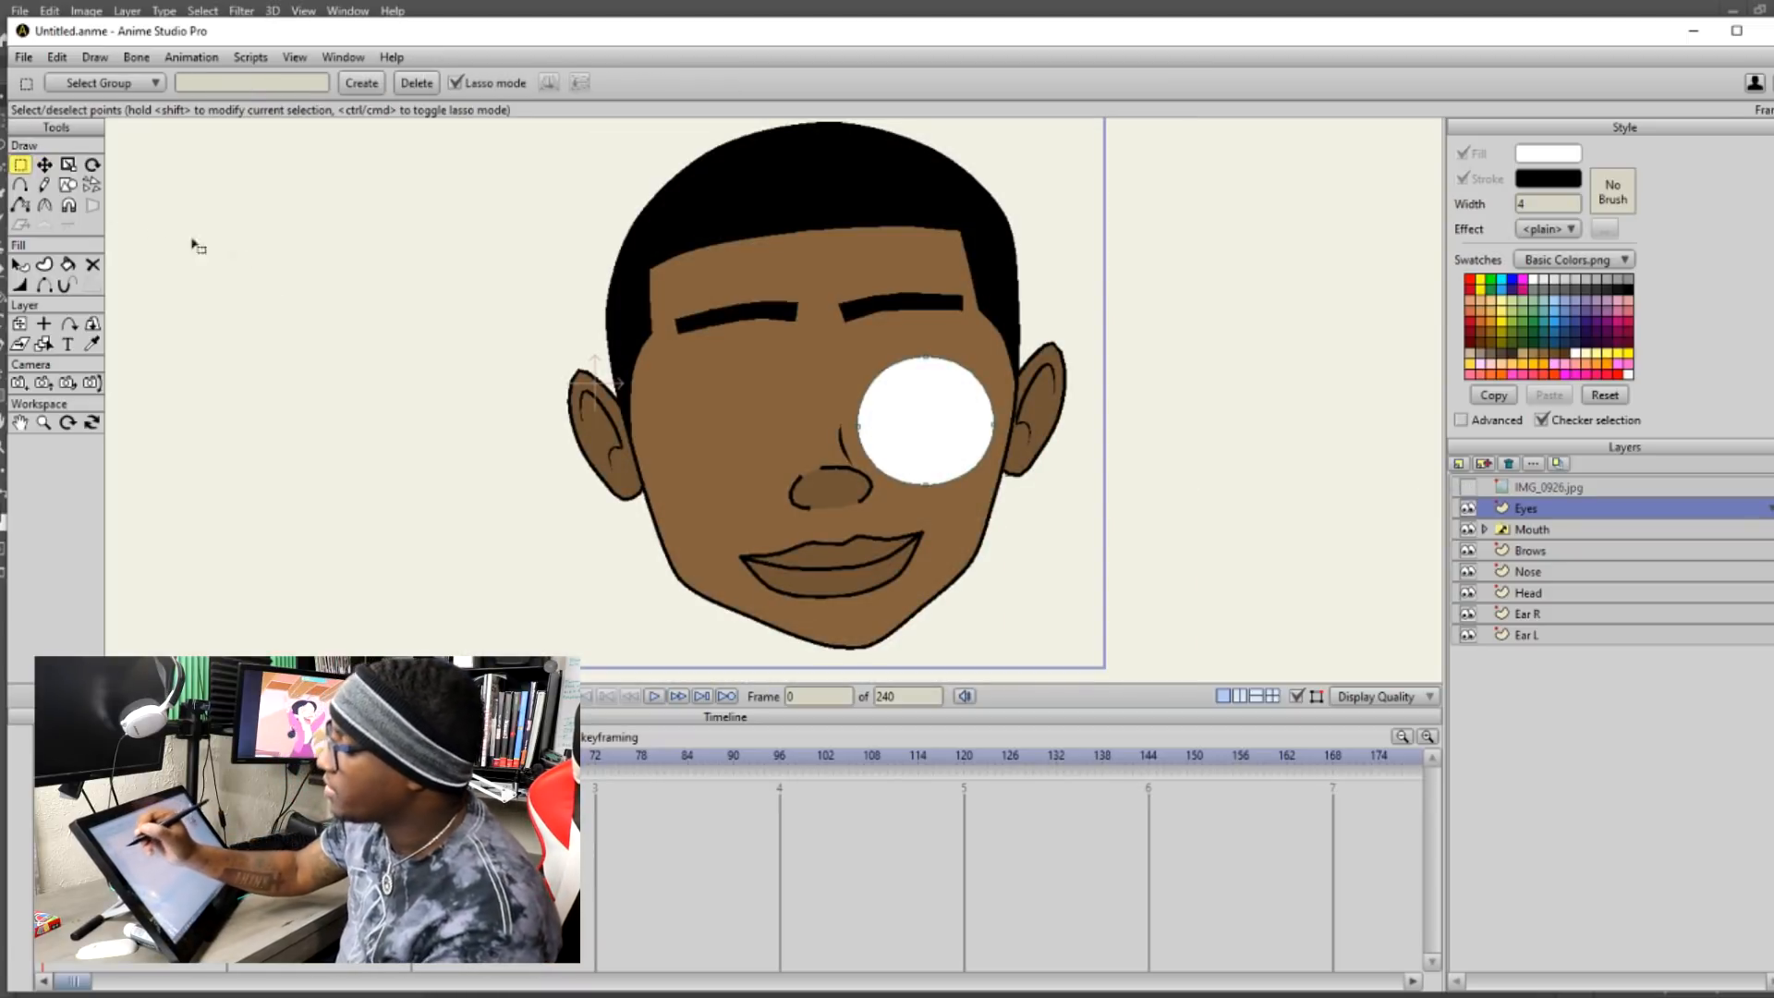
# Draw a smaller oval for the pupil inside the white eyeball, tracing the sketch, and hide the sketch.
pyautogui.click(67, 184)
pyautogui.click(1468, 488)
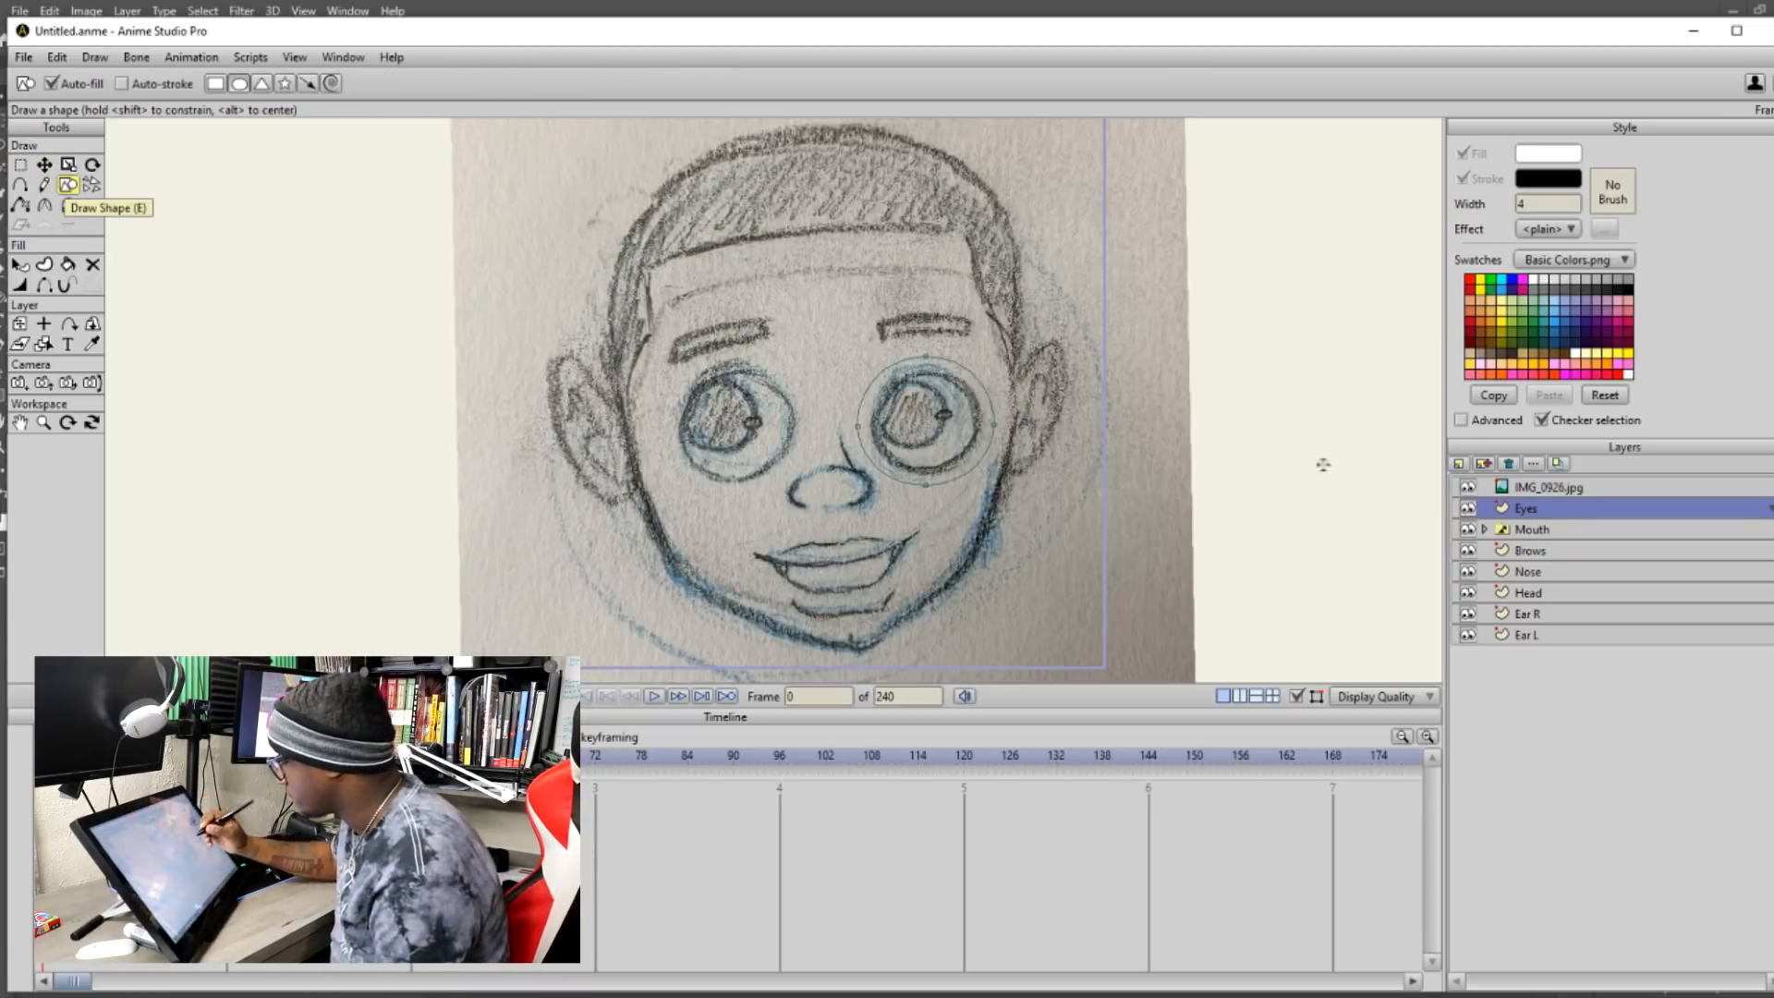
pyautogui.moveTo(882, 392); pyautogui.dragTo(946, 449)
pyautogui.click(1468, 488)
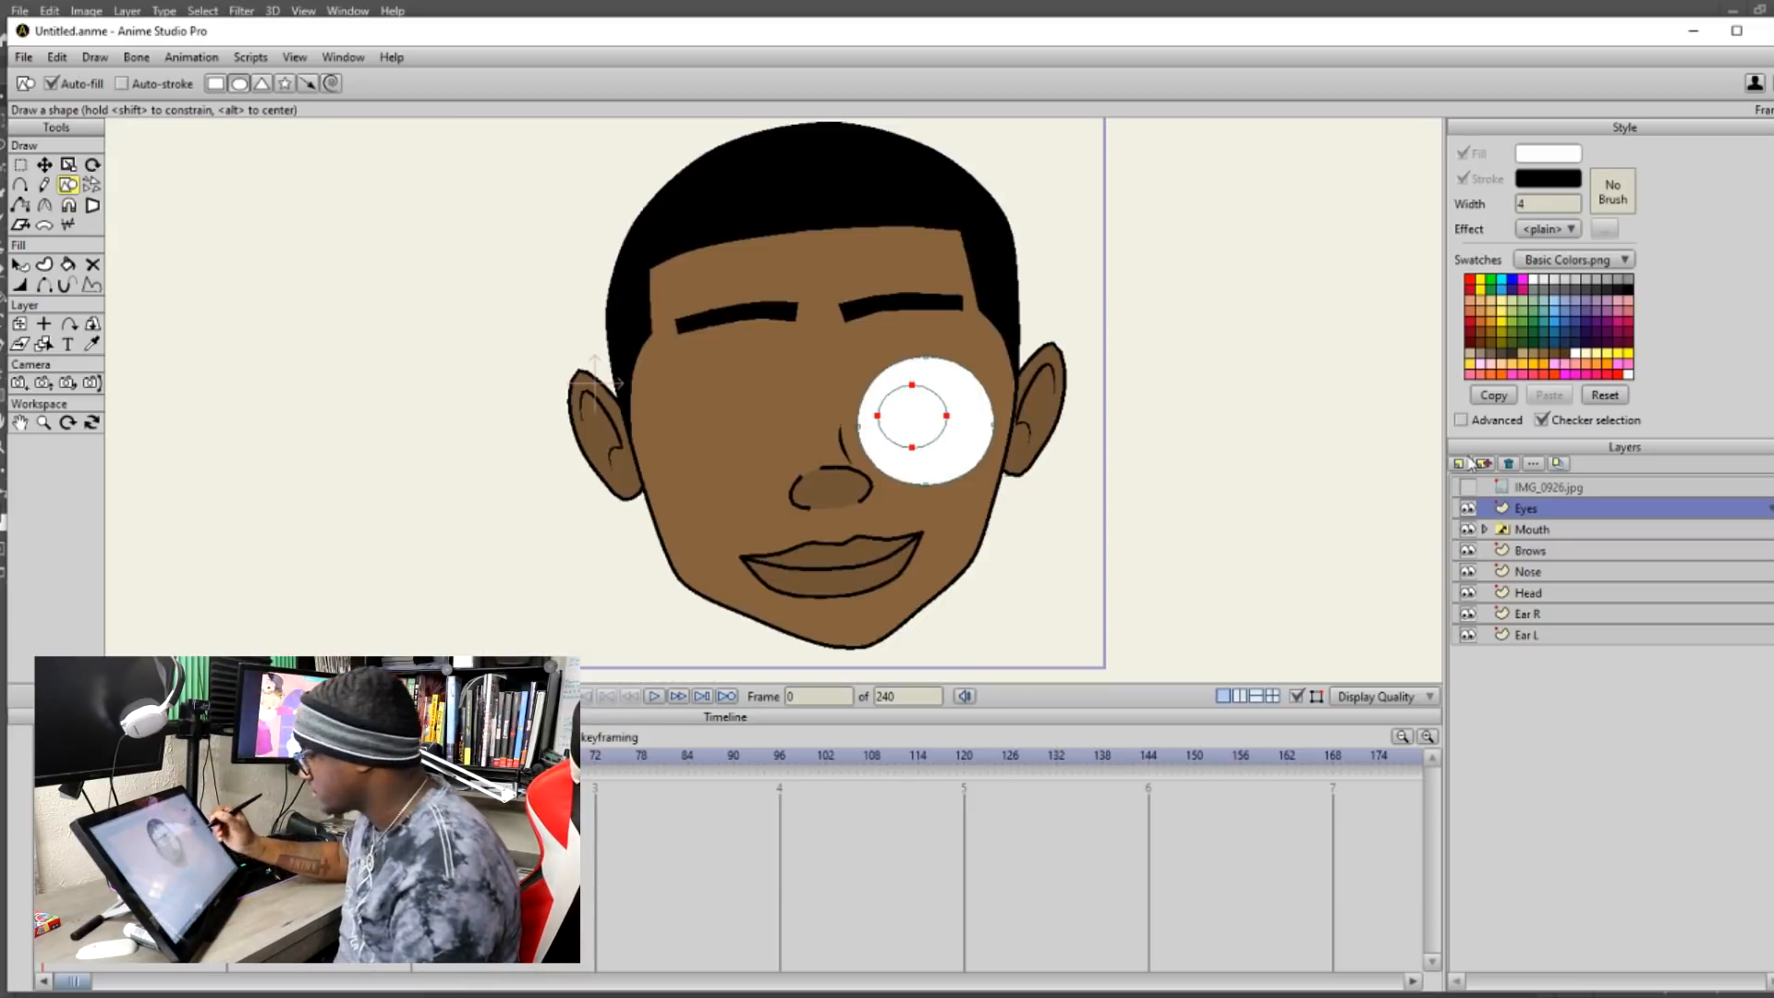
# Set the pupil shape's fill colour to black, 000000.
pyautogui.click(20, 264)
pyautogui.click(931, 424)
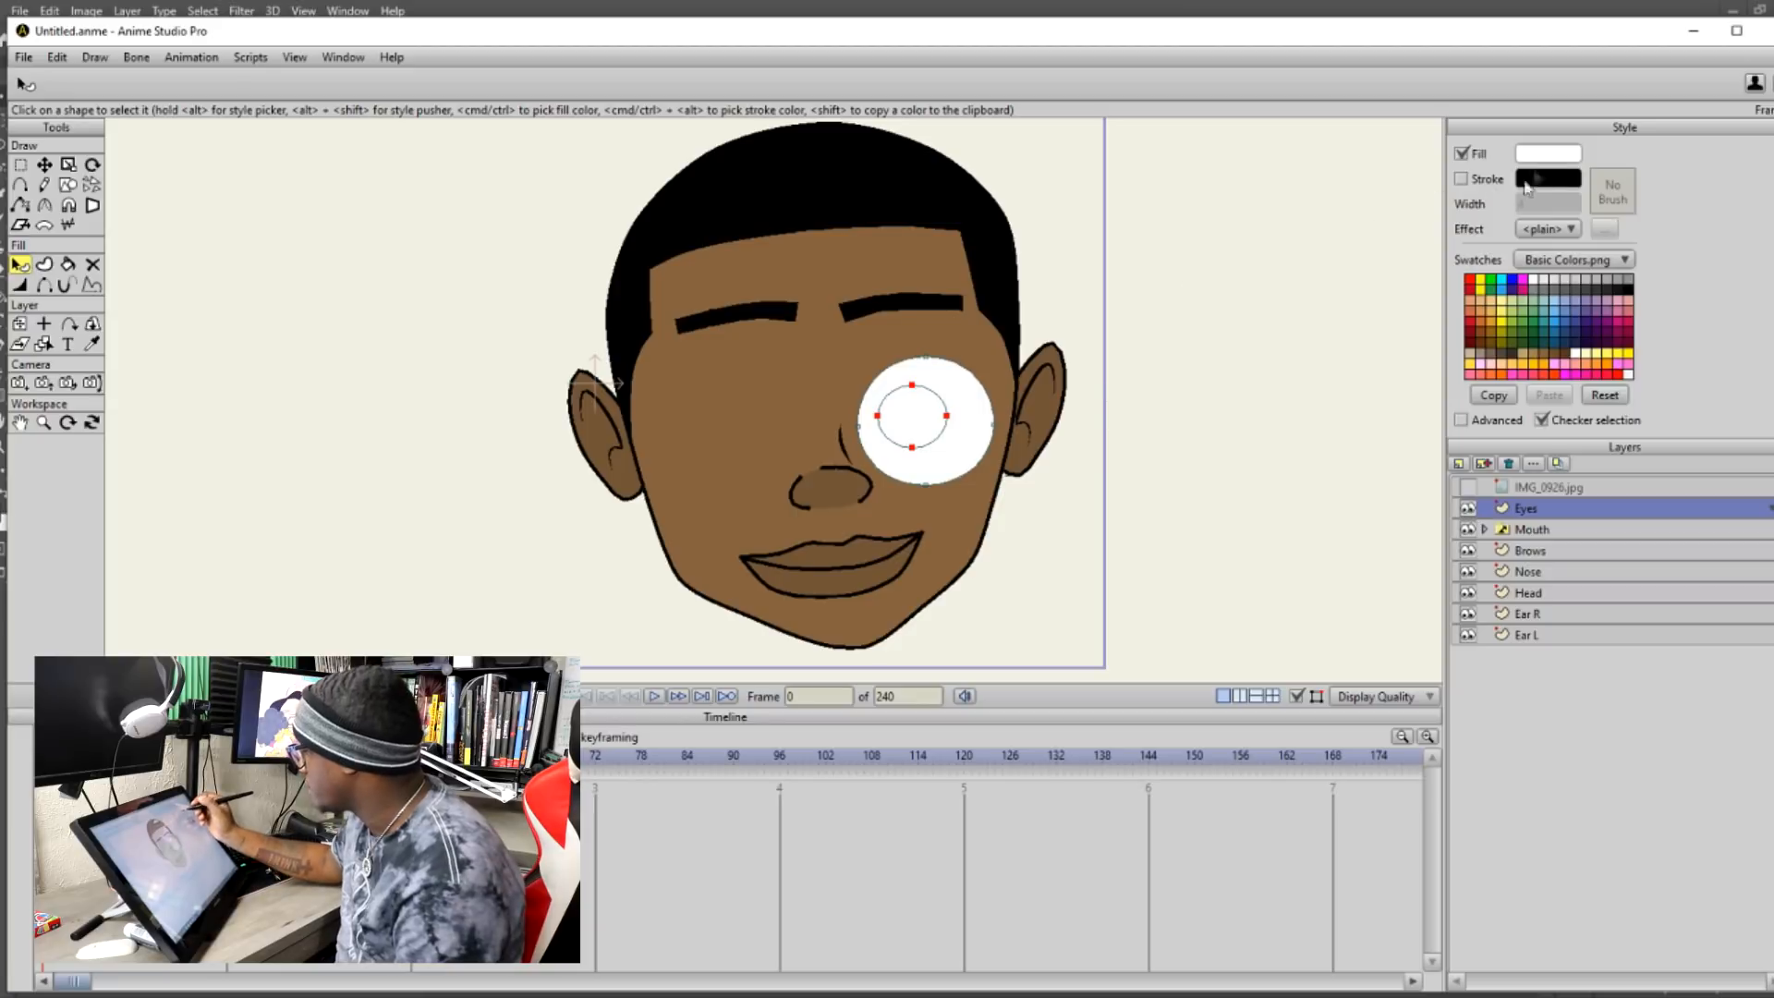
pyautogui.click(1547, 153)
pyautogui.write('482A2A')
pyautogui.moveTo(1362, 384); pyautogui.dragTo(1163, 399)
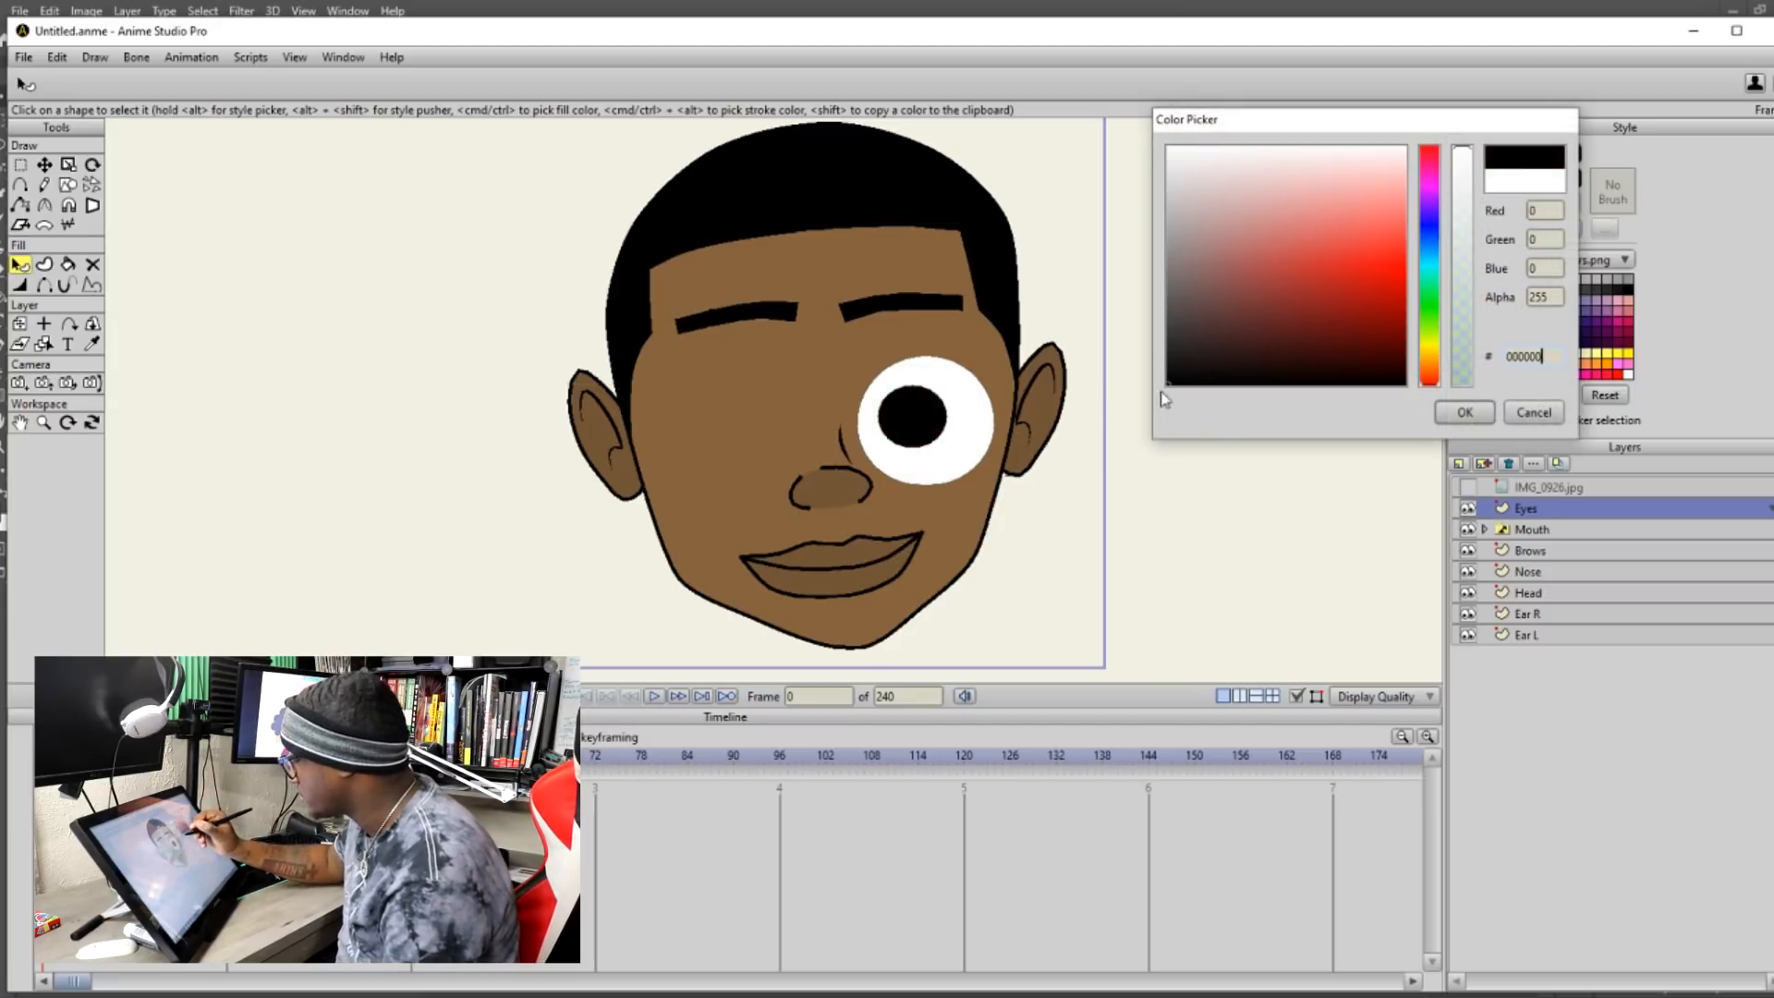
pyautogui.click(1464, 412)
# Select all points of the eyeball and pupil and move the eye off the head into the blank area beside it.
pyautogui.click(20, 164)
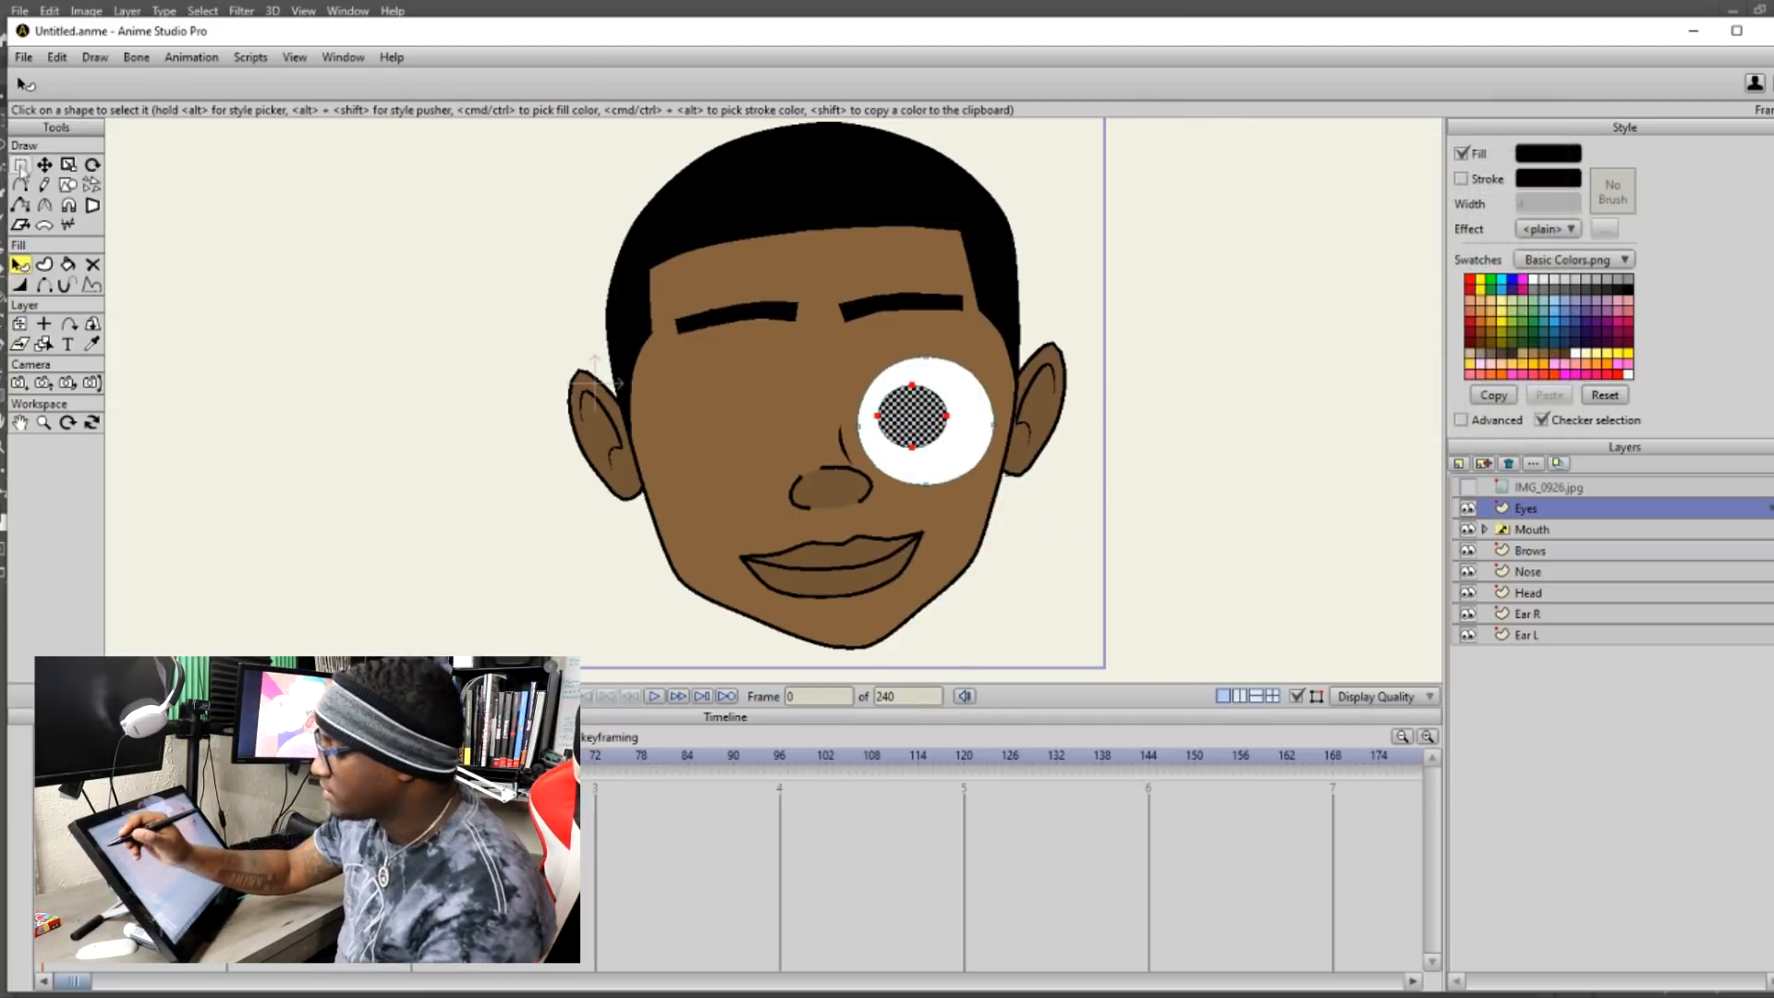
pyautogui.click(206, 282)
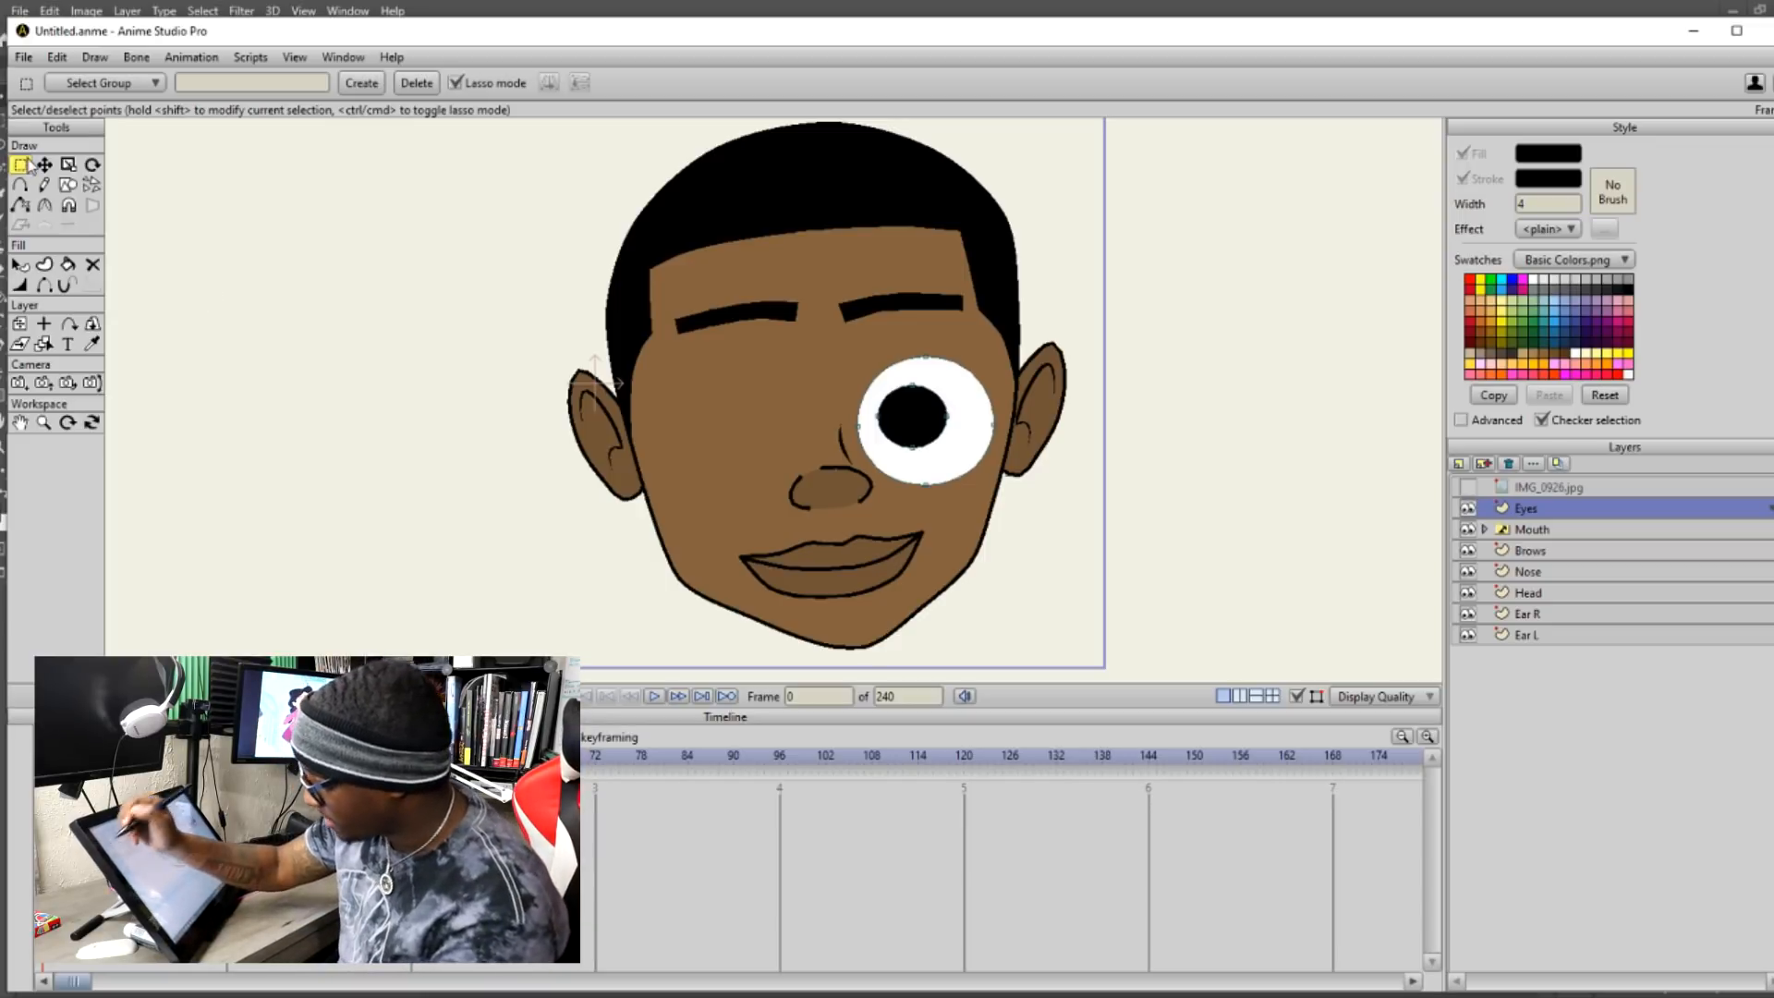
pyautogui.moveTo(1021, 305)
pyautogui.mouseDown()
pyautogui.moveTo(1042, 300)
pyautogui.moveTo(1030, 286)
pyautogui.mouseUp()
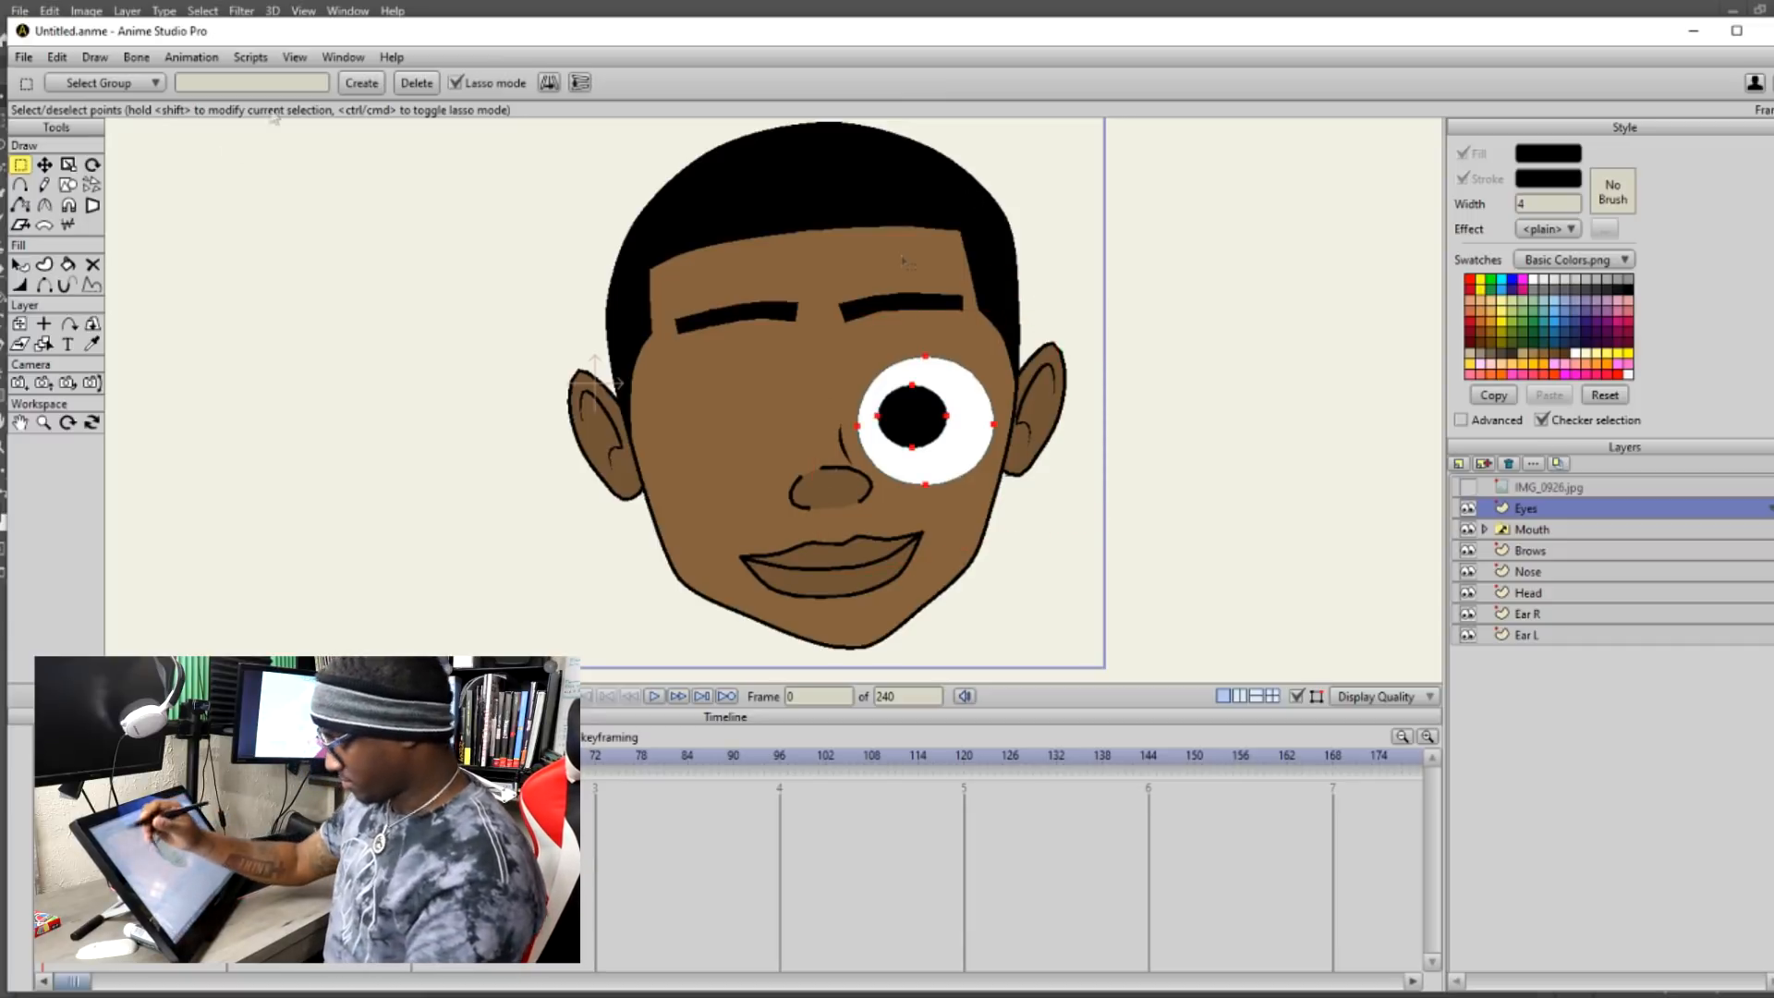
pyautogui.click(43, 164)
pyautogui.moveTo(965, 449); pyautogui.dragTo(1220, 288)
# Show the sketch, turn off auto-fill and draw a large oval with a smaller one inside it over the right-hand eye.
pyautogui.click(68, 184)
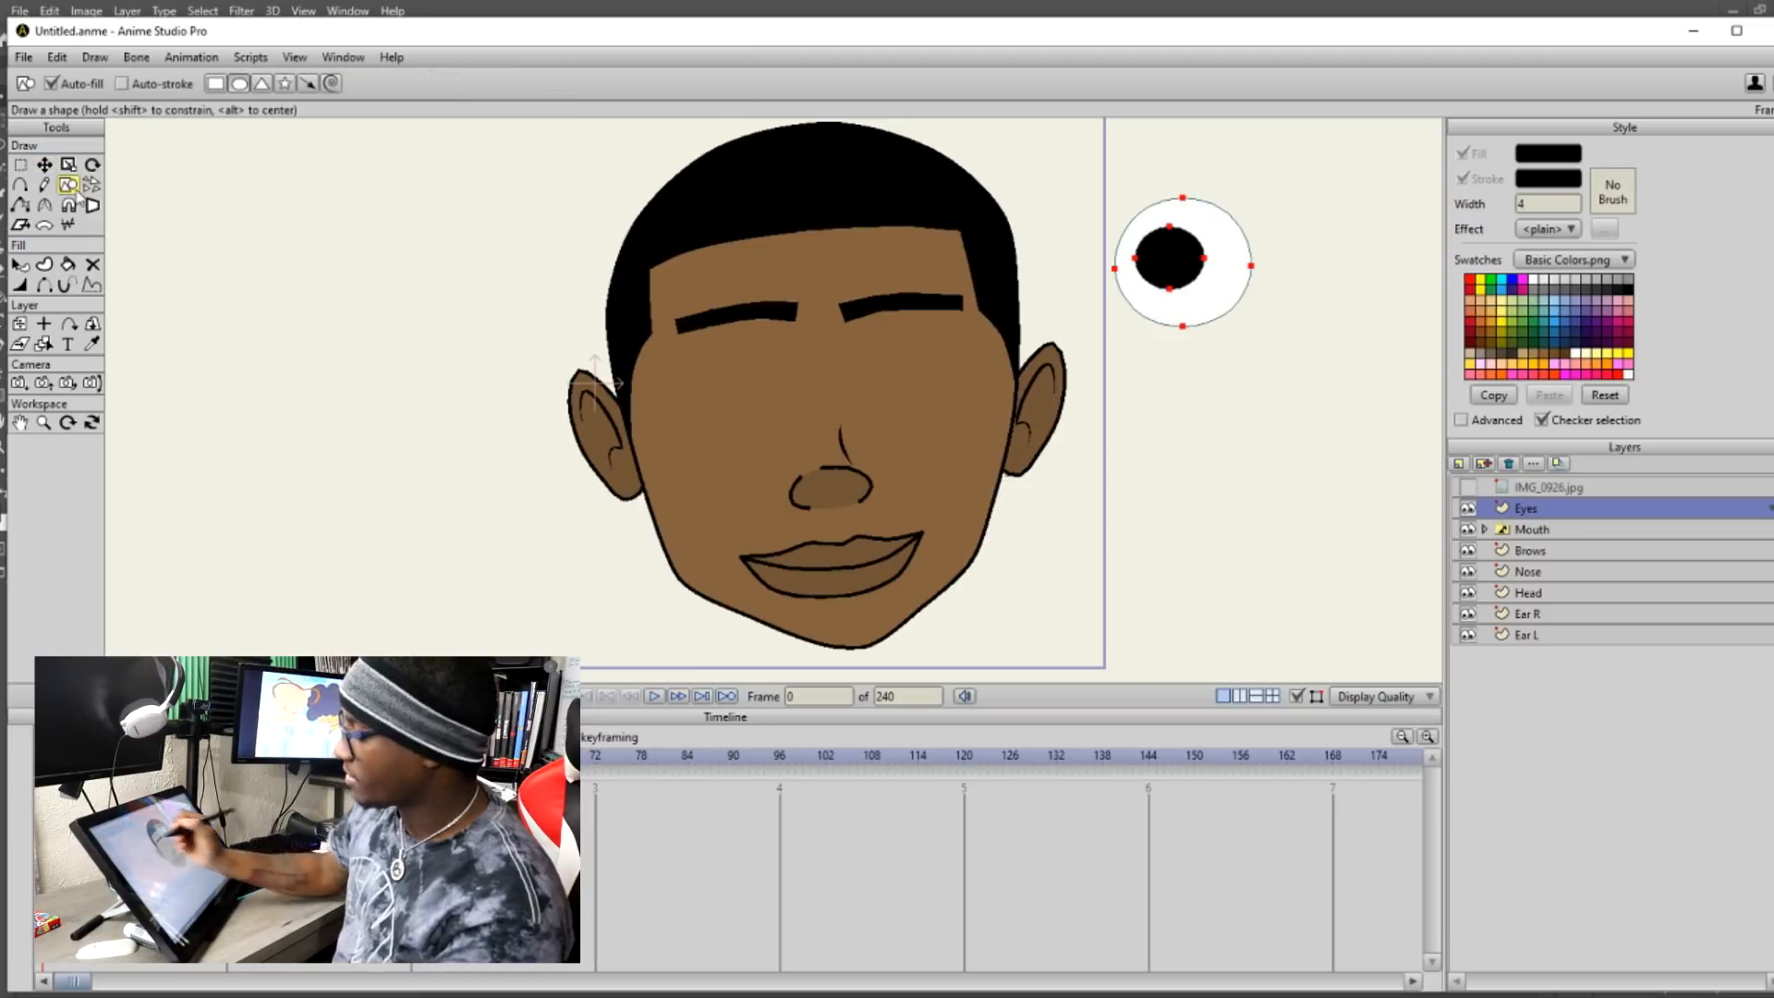
pyautogui.click(1469, 487)
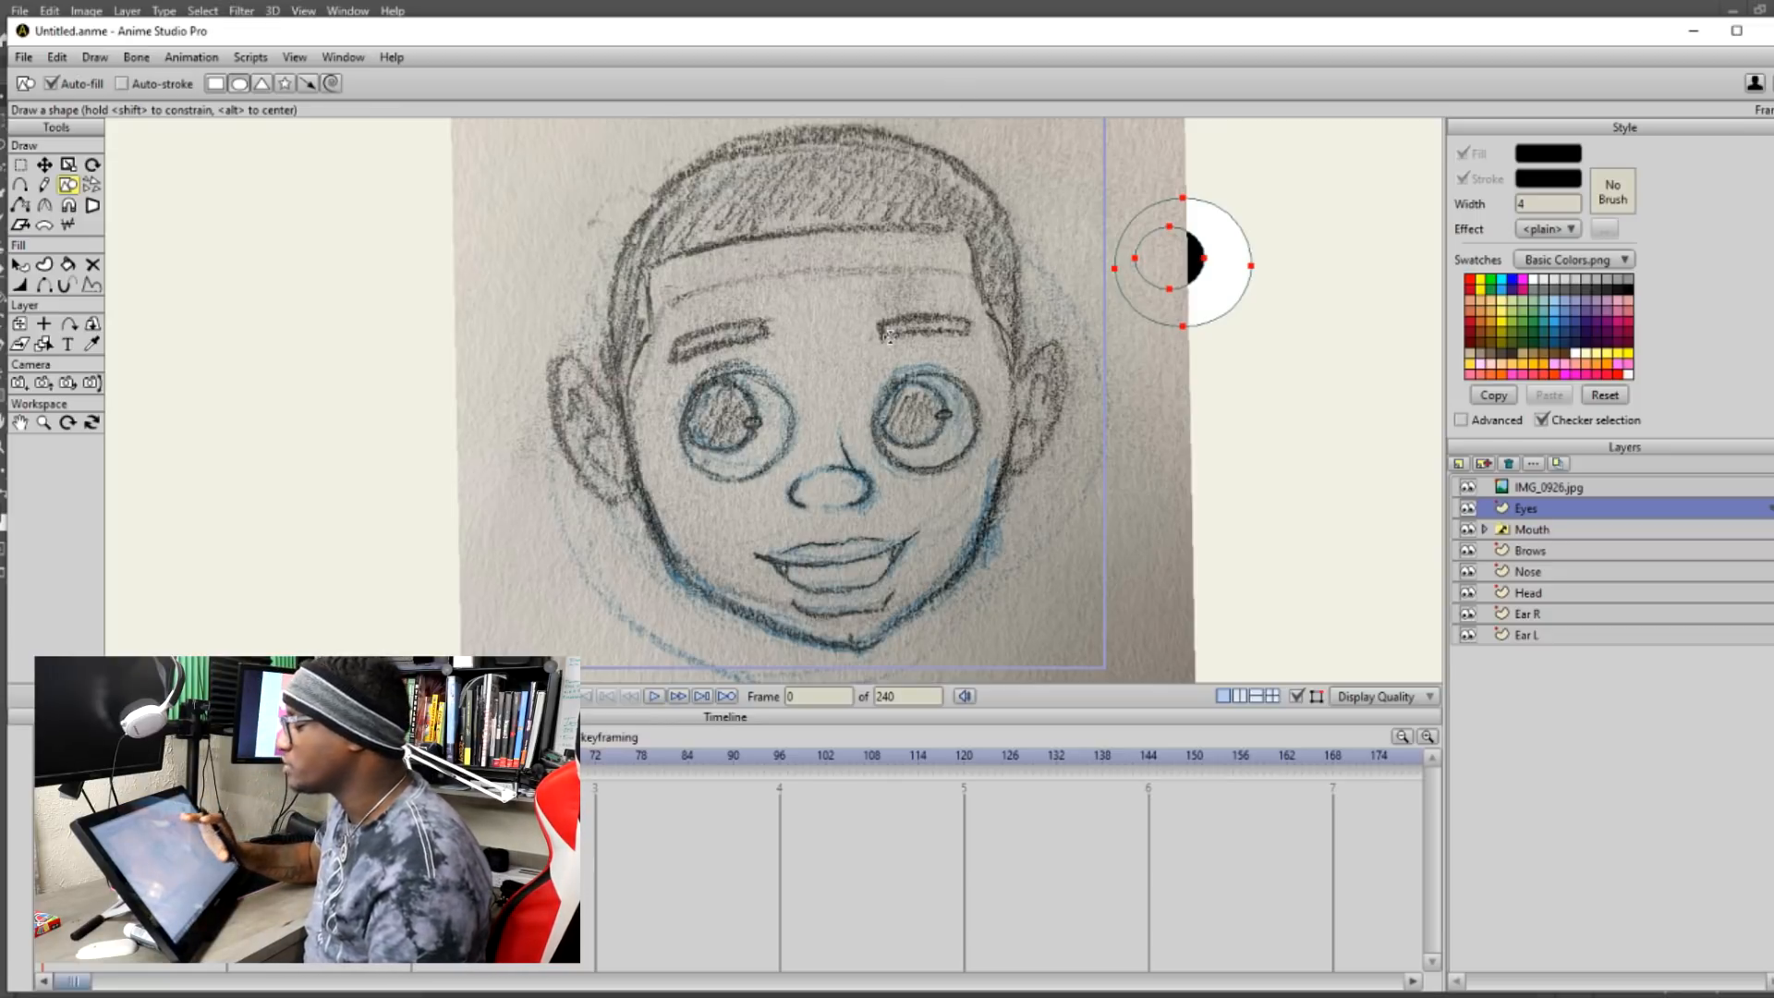
pyautogui.click(51, 83)
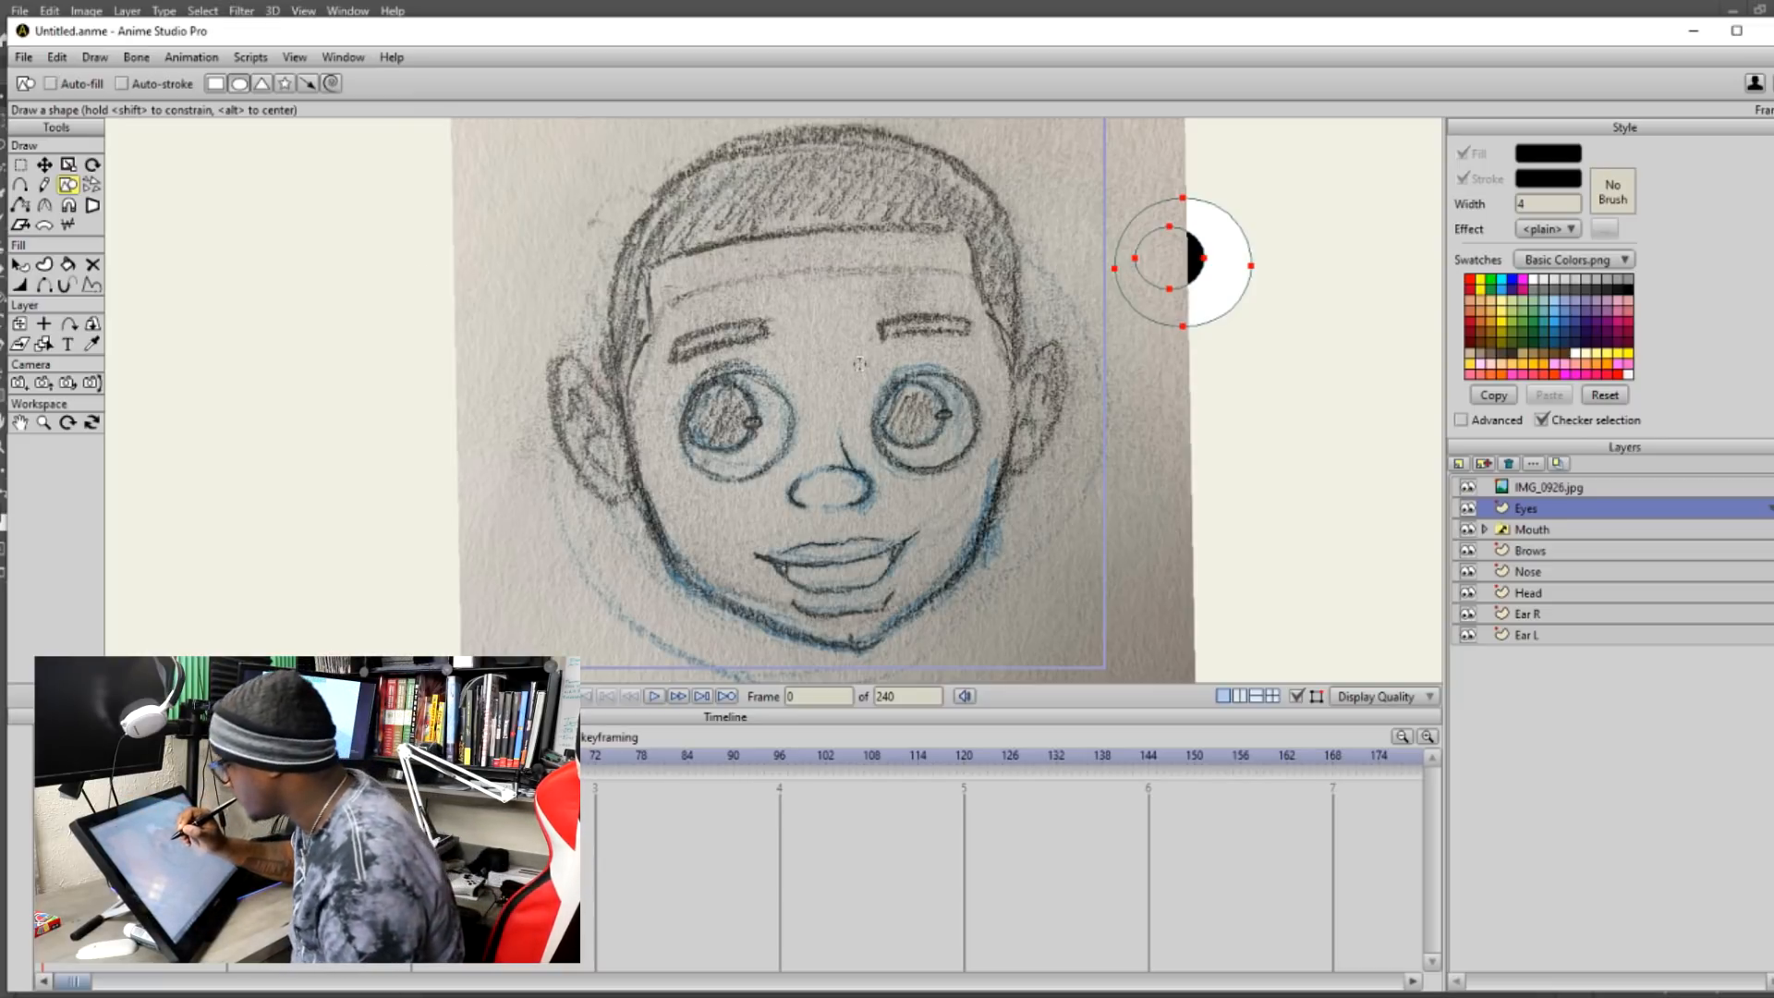
pyautogui.moveTo(856, 360); pyautogui.dragTo(1001, 497)
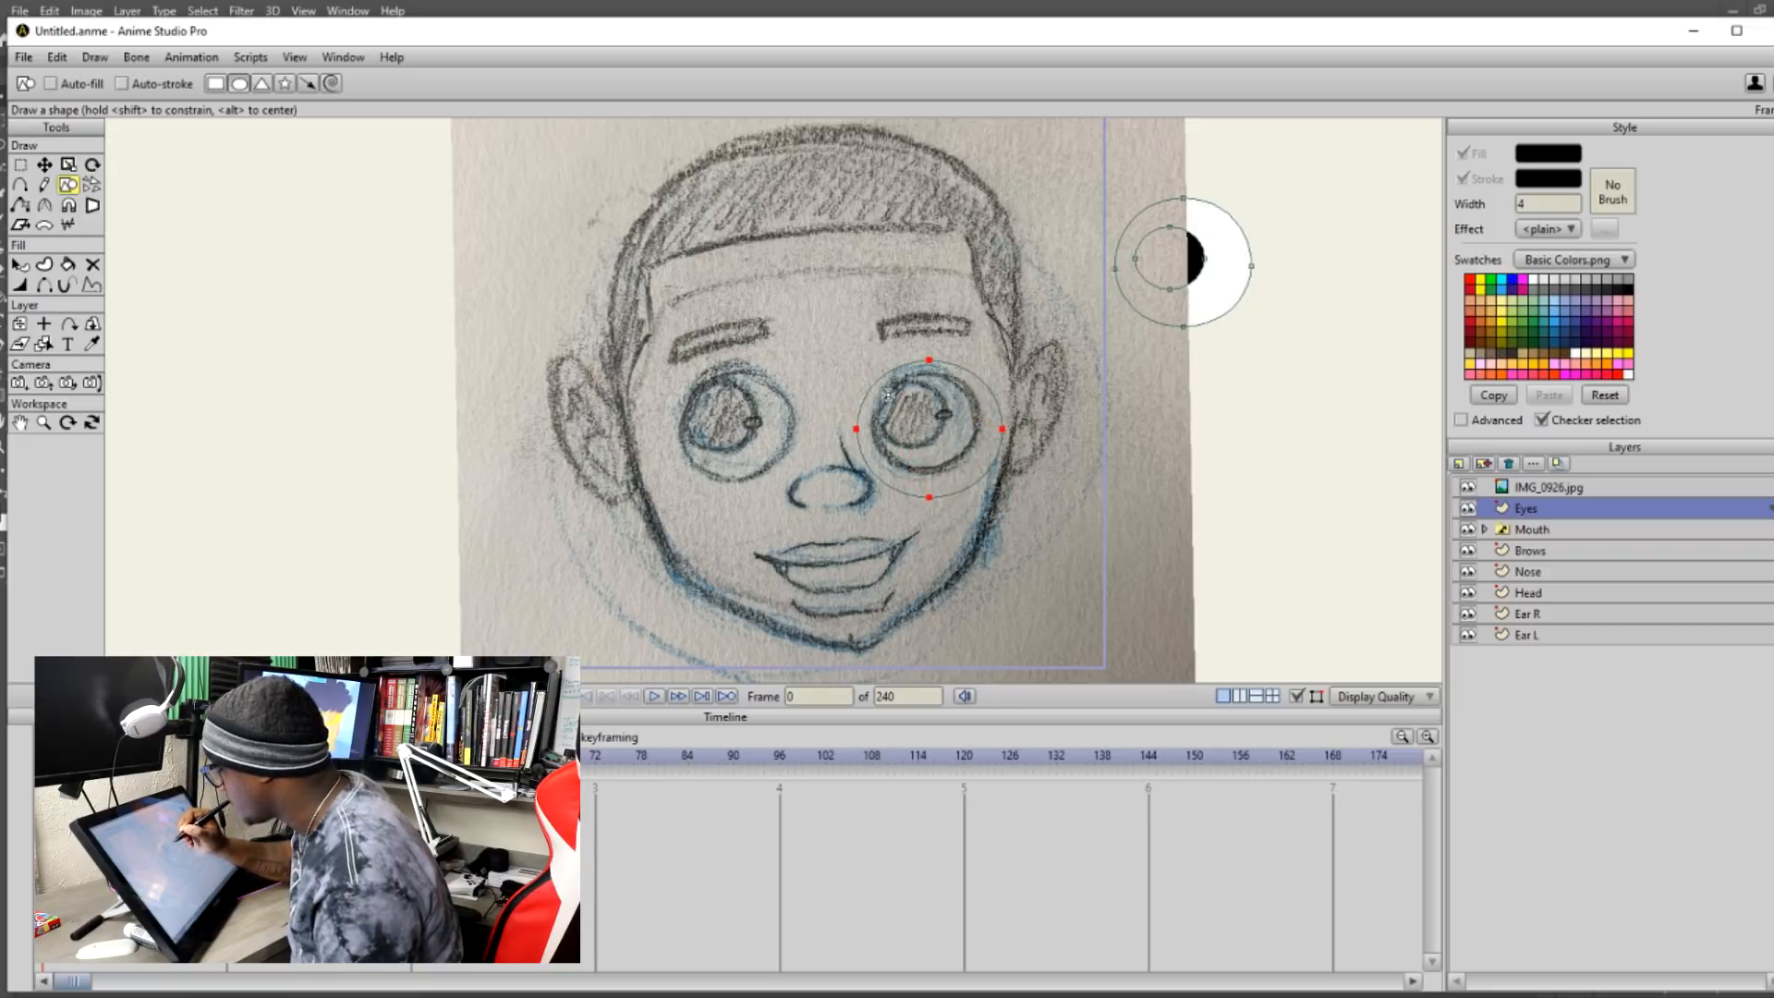
pyautogui.moveTo(885, 392); pyautogui.dragTo(988, 475)
pyautogui.press('t')
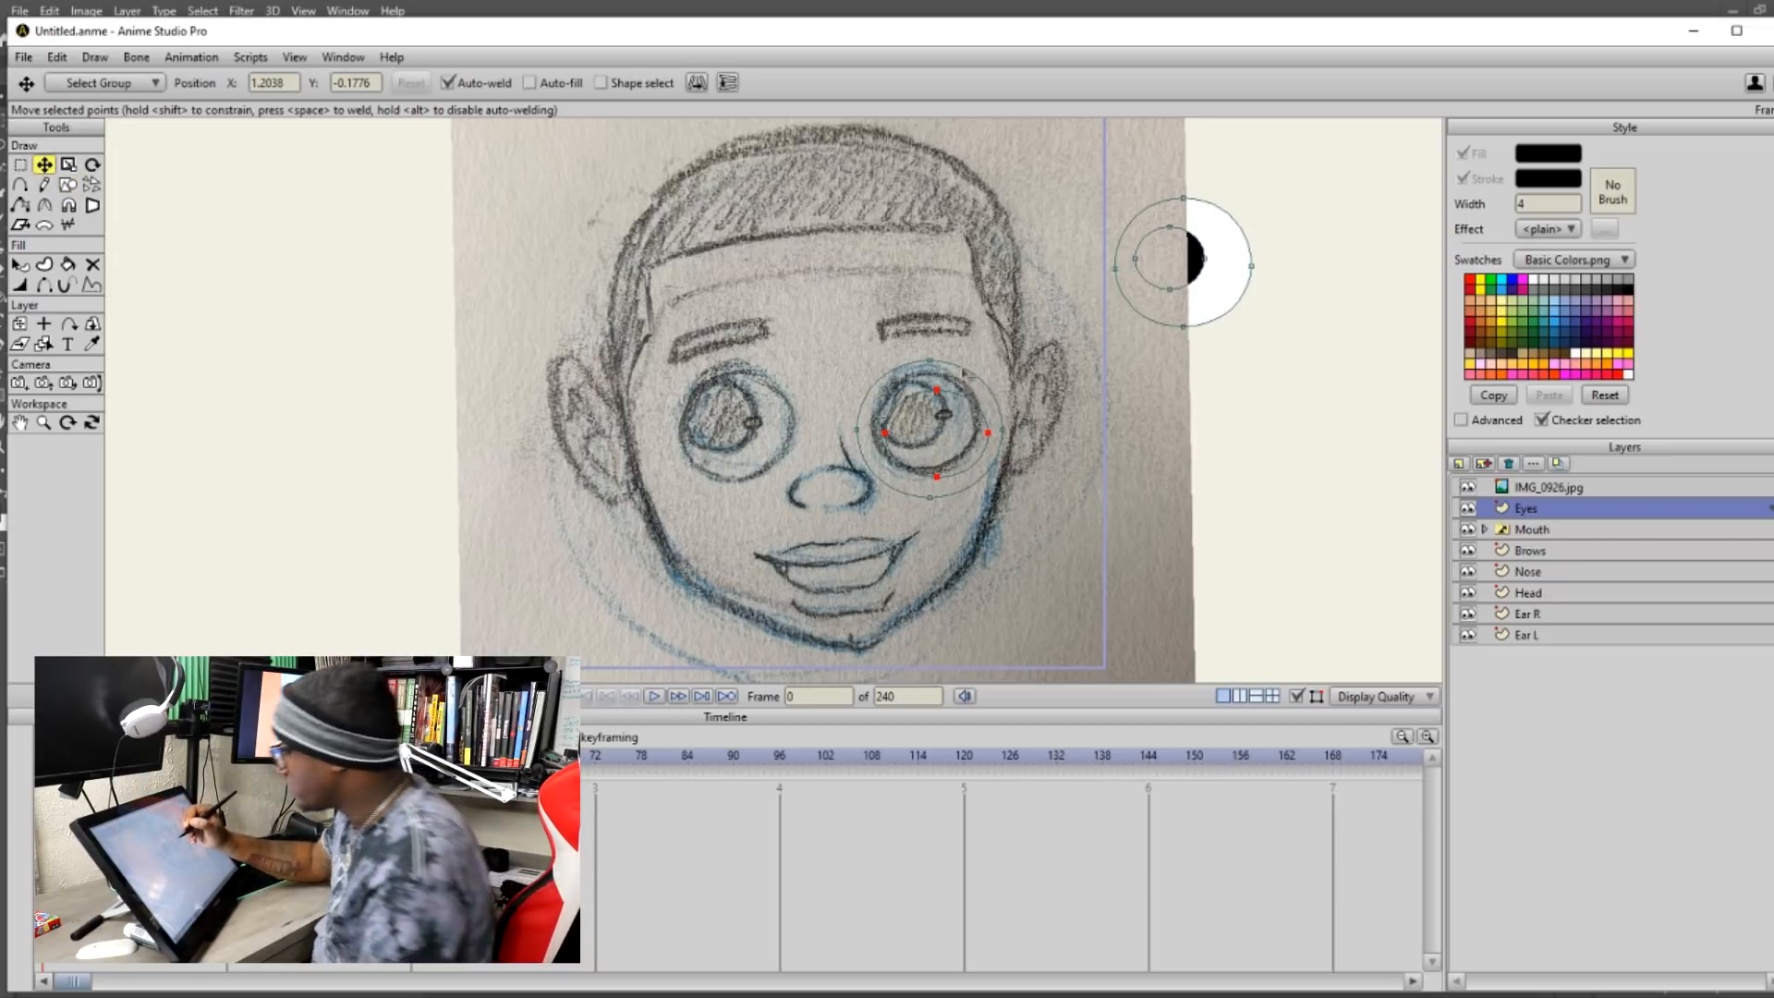
# Move the inner oval onto the sketched right-hand eye and adjust its lowest point to fit the drawn outline.
pyautogui.moveTo(981, 455); pyautogui.dragTo(973, 443)
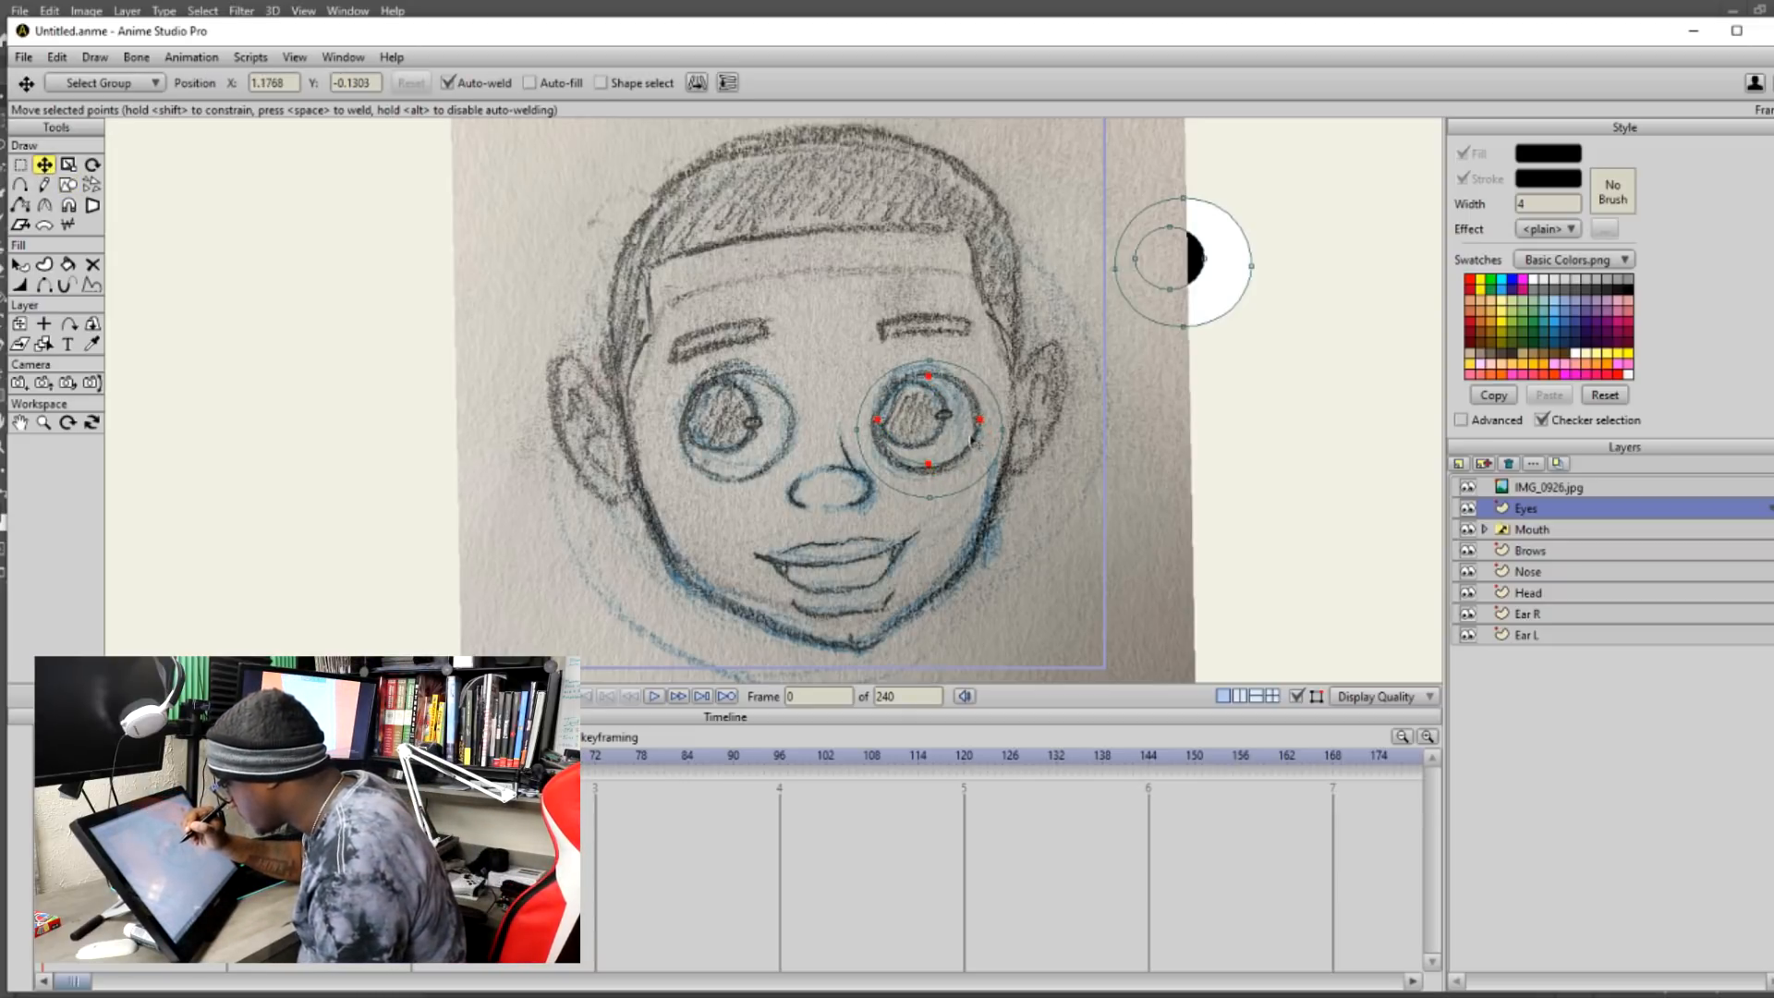
pyautogui.press('g')
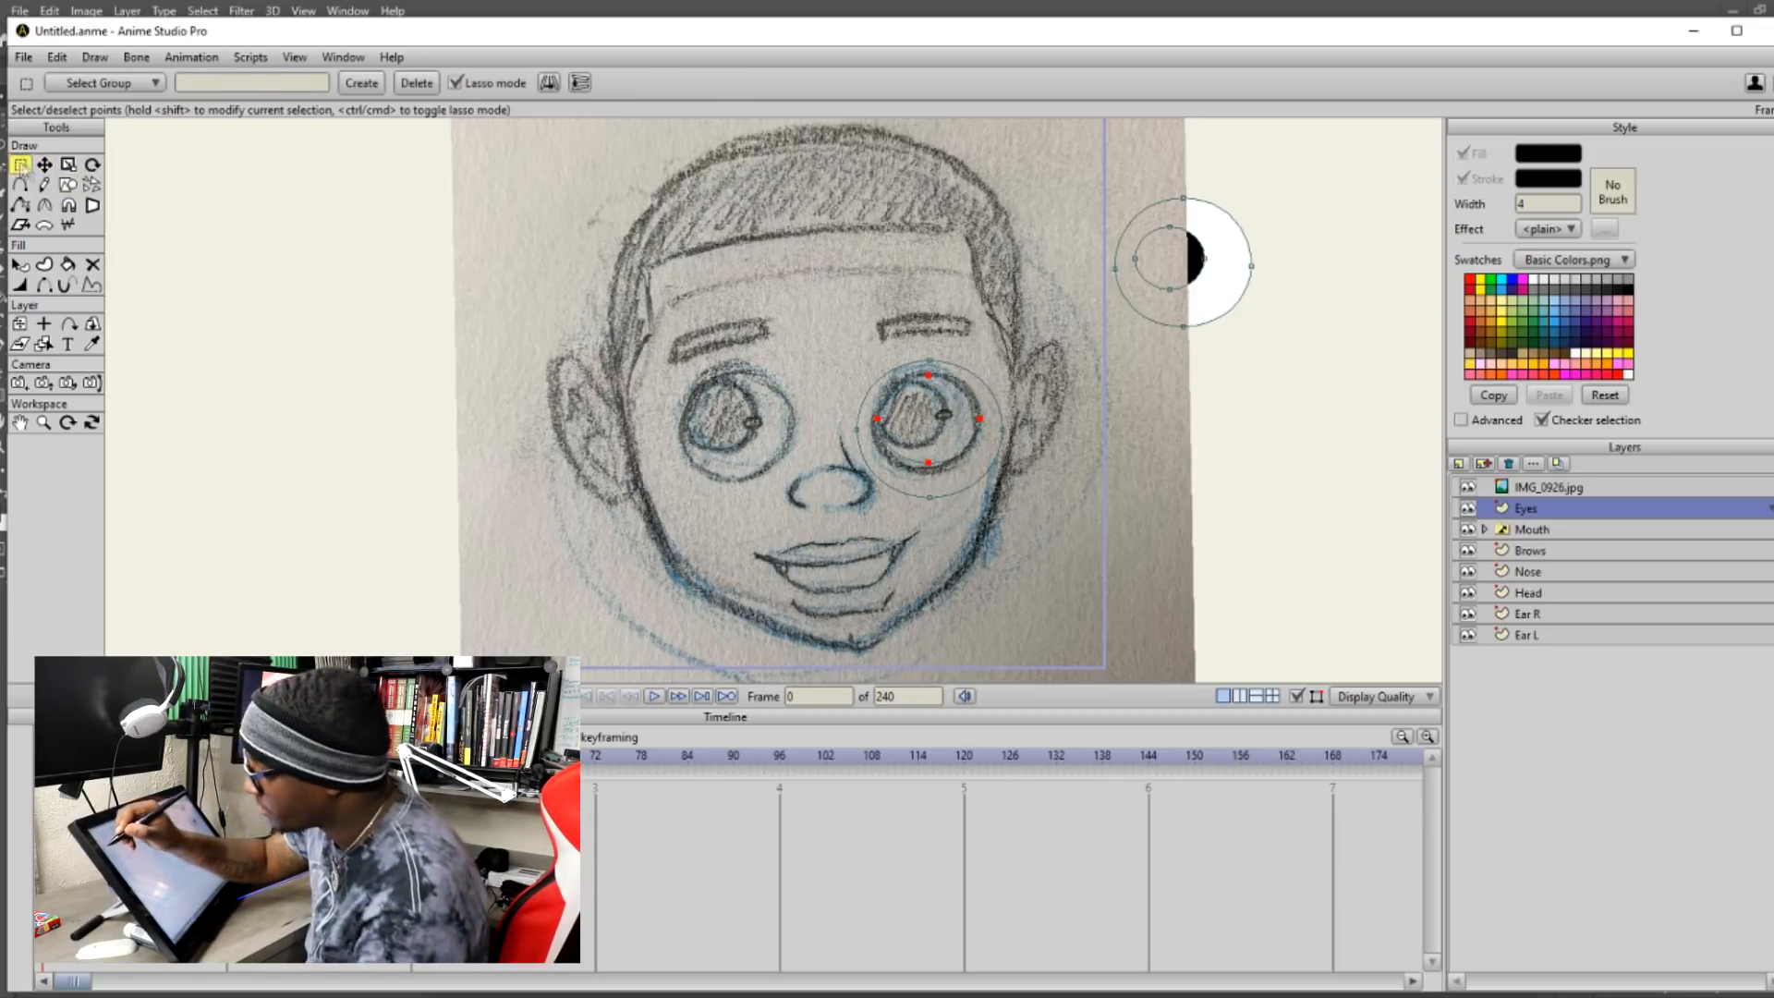
pyautogui.click(927, 455)
pyautogui.click(928, 463)
pyautogui.press('t')
pyautogui.moveTo(934, 469); pyautogui.dragTo(931, 477)
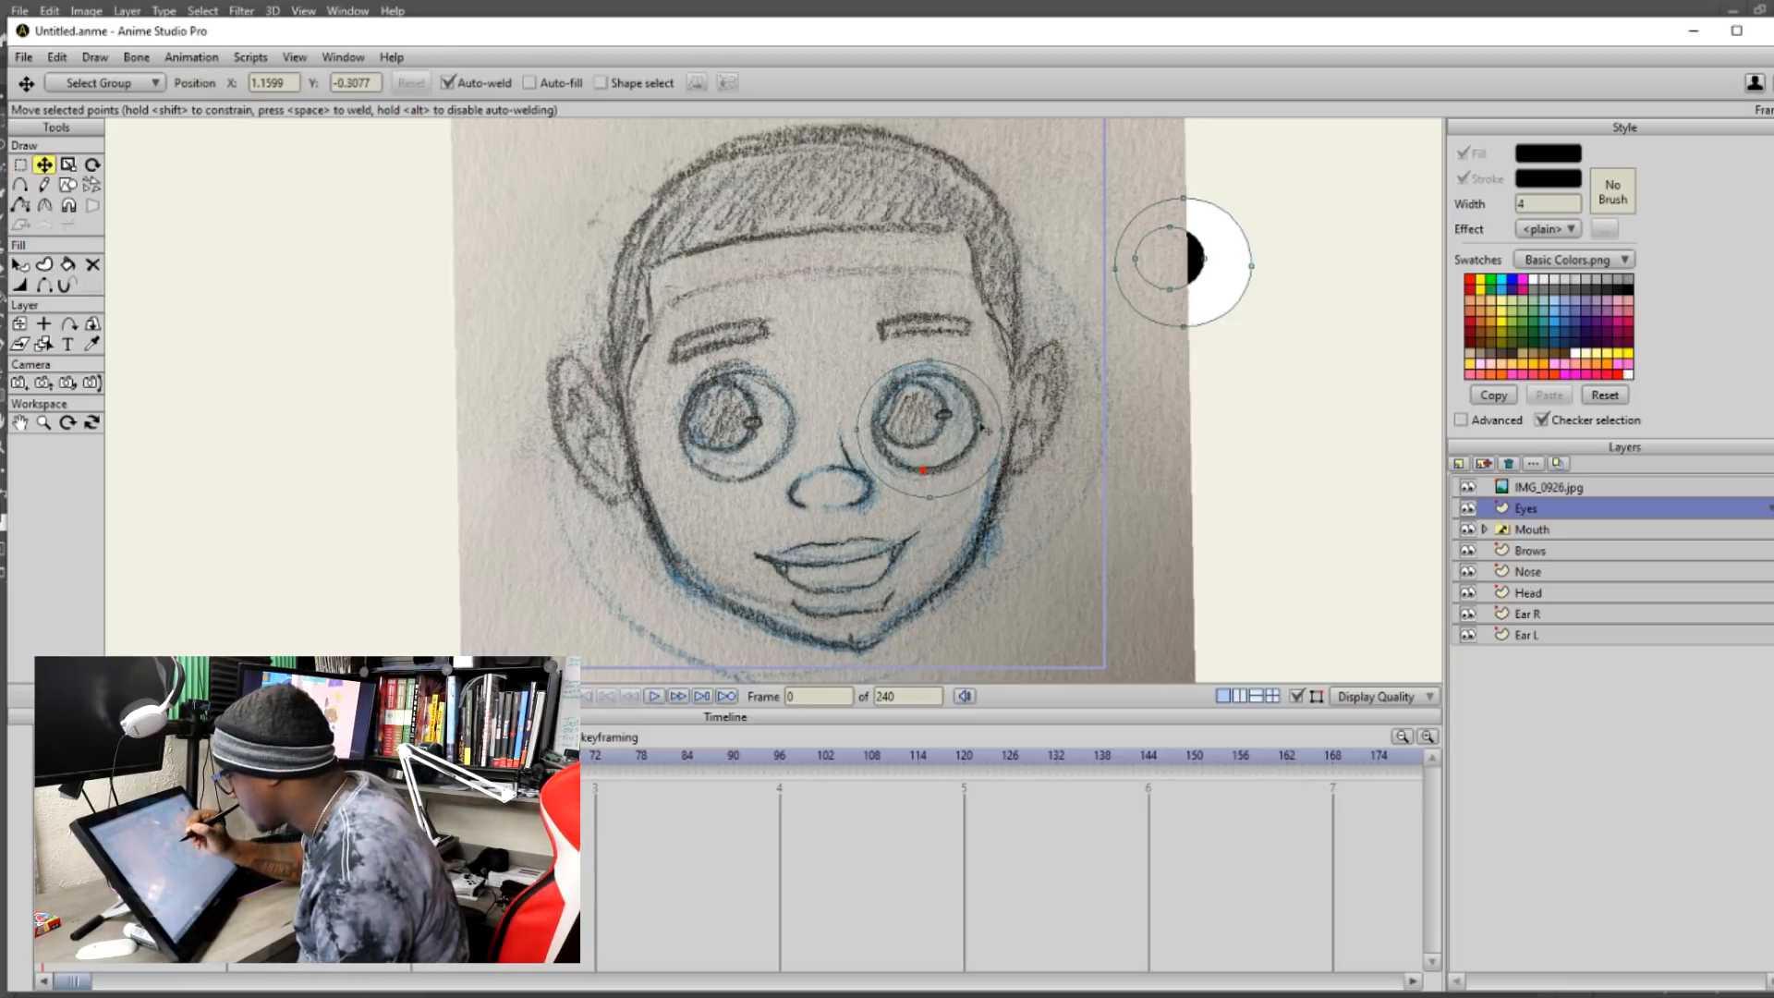
# Reshape the outer oval's points into an even ring around the inner oval, and hide the sketch.
pyautogui.moveTo(931, 375); pyautogui.dragTo(928, 345)
pyautogui.moveTo(856, 429); pyautogui.dragTo(844, 424)
pyautogui.moveTo(1005, 431); pyautogui.dragTo(1007, 429)
pyautogui.click(930, 499)
pyautogui.moveTo(922, 499); pyautogui.dragTo(925, 491)
pyautogui.click(929, 346)
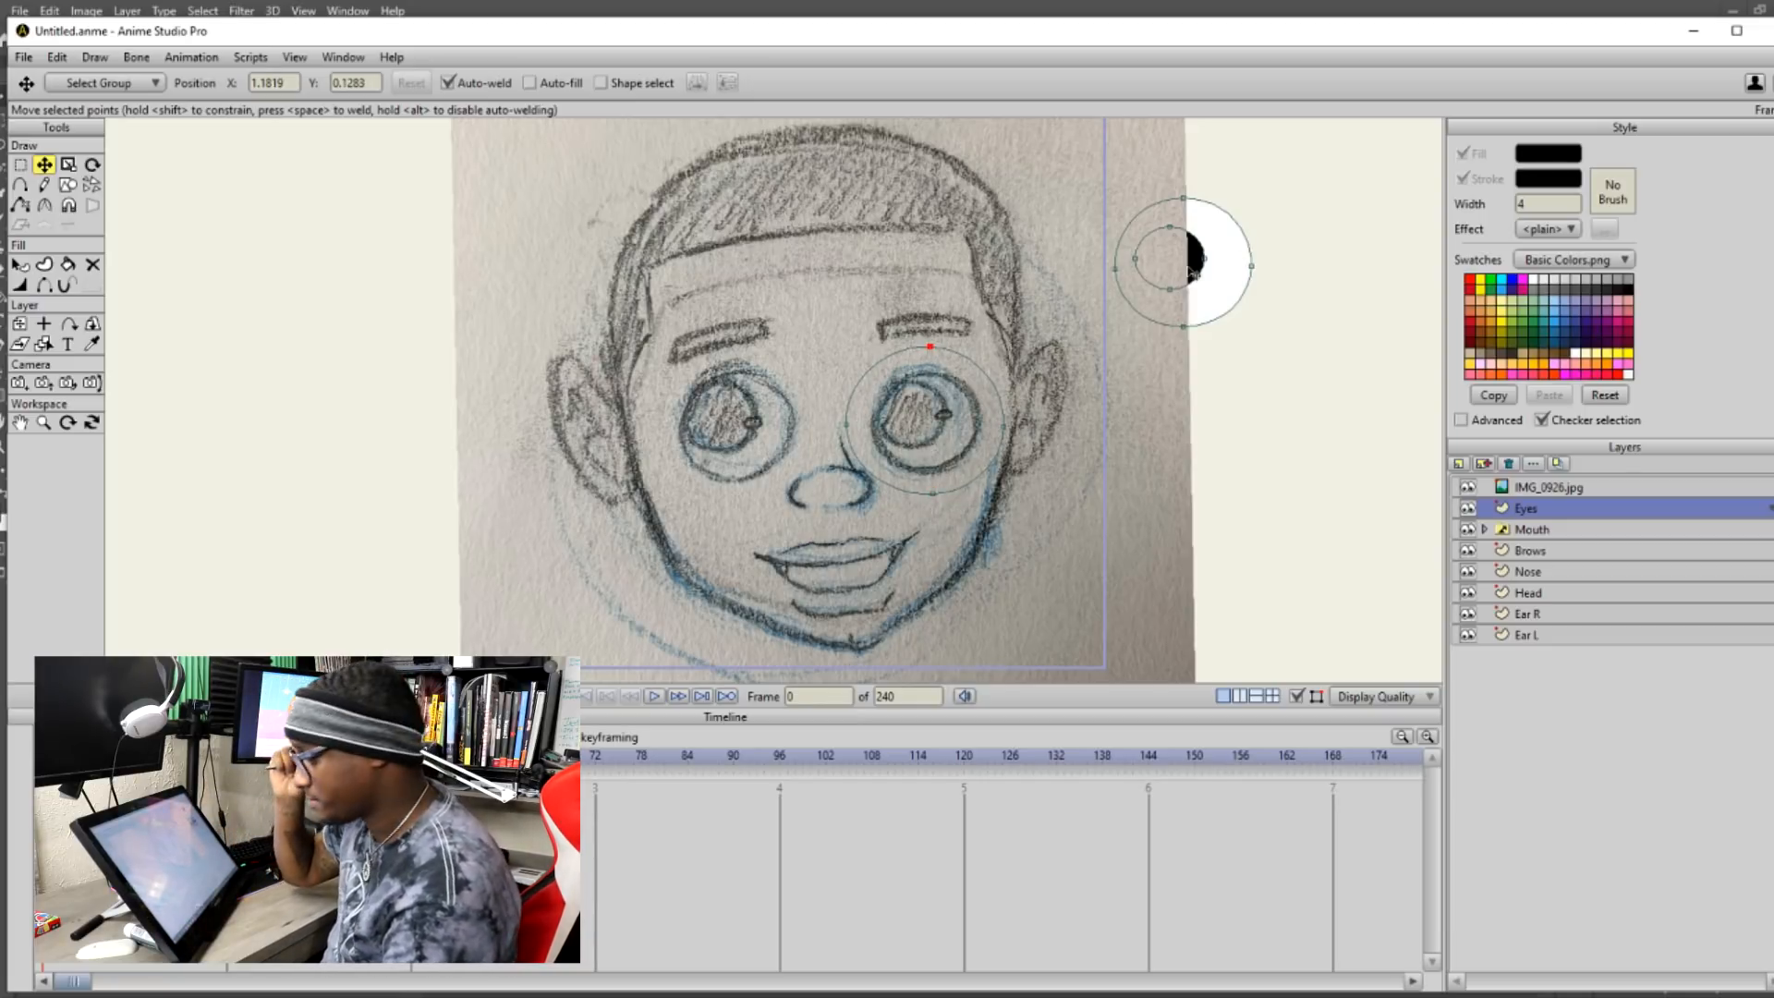
pyautogui.click(1468, 488)
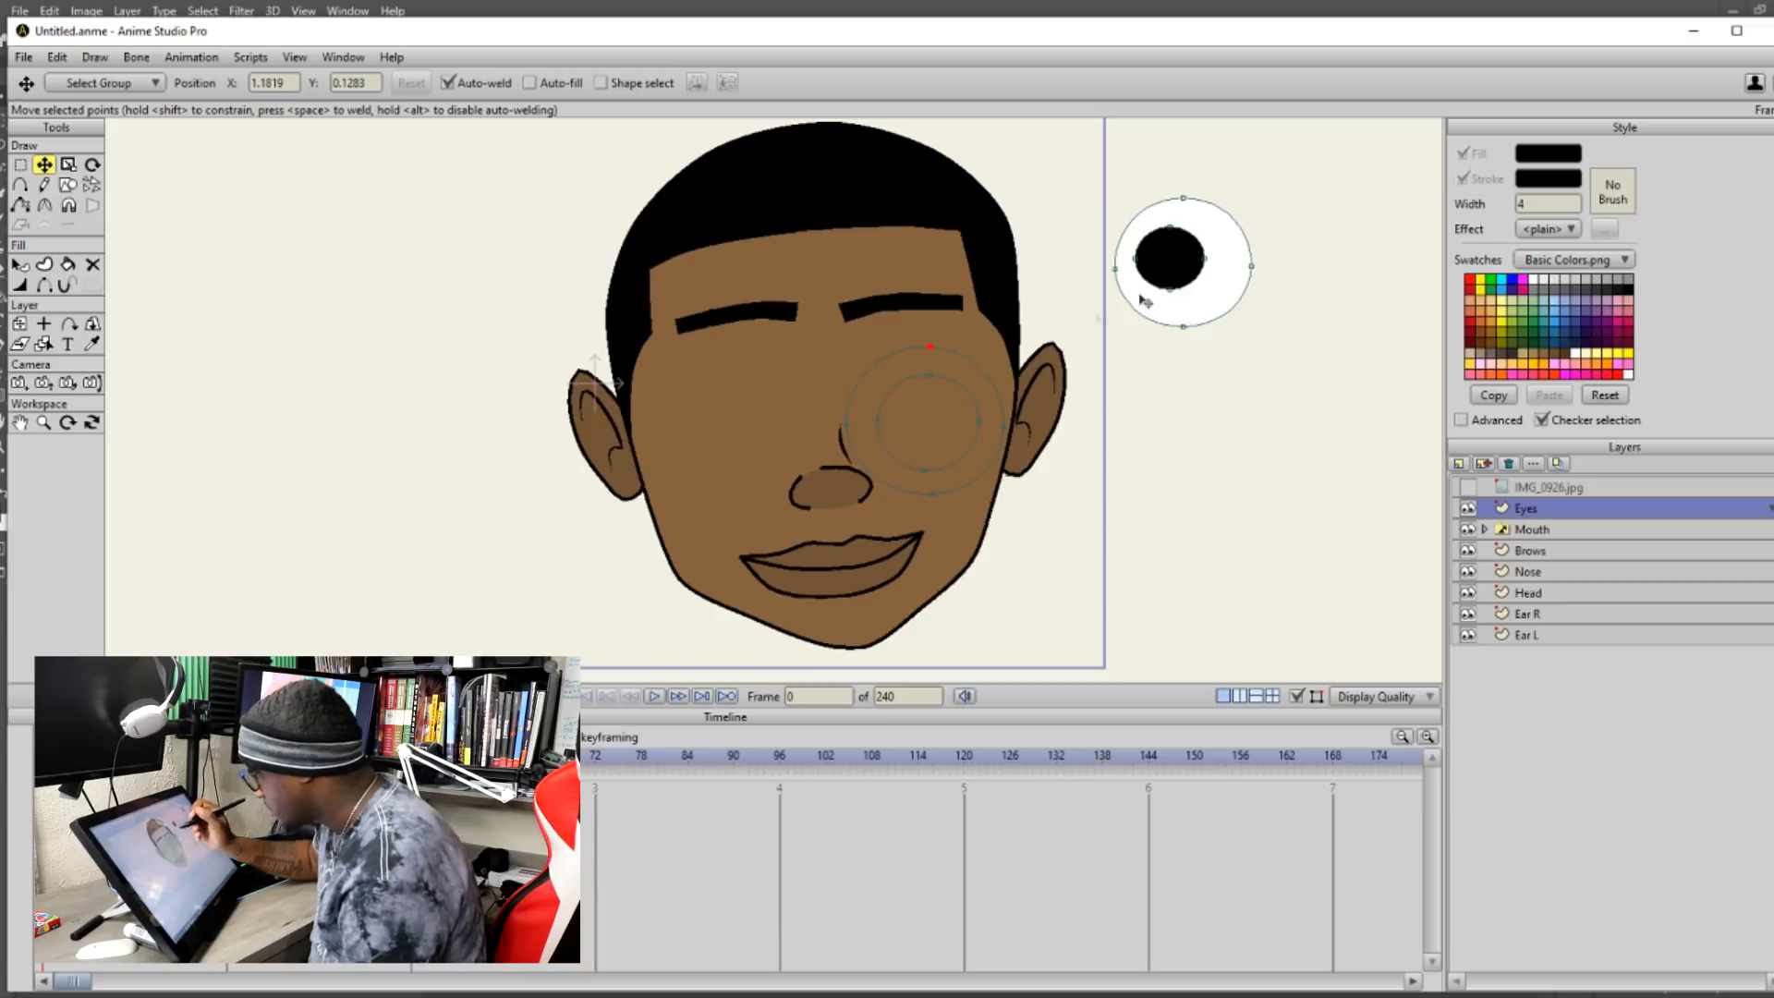
# Fill the ring between the two ovals and give it the brown skin colour sampled from the face.
pyautogui.click(68, 264)
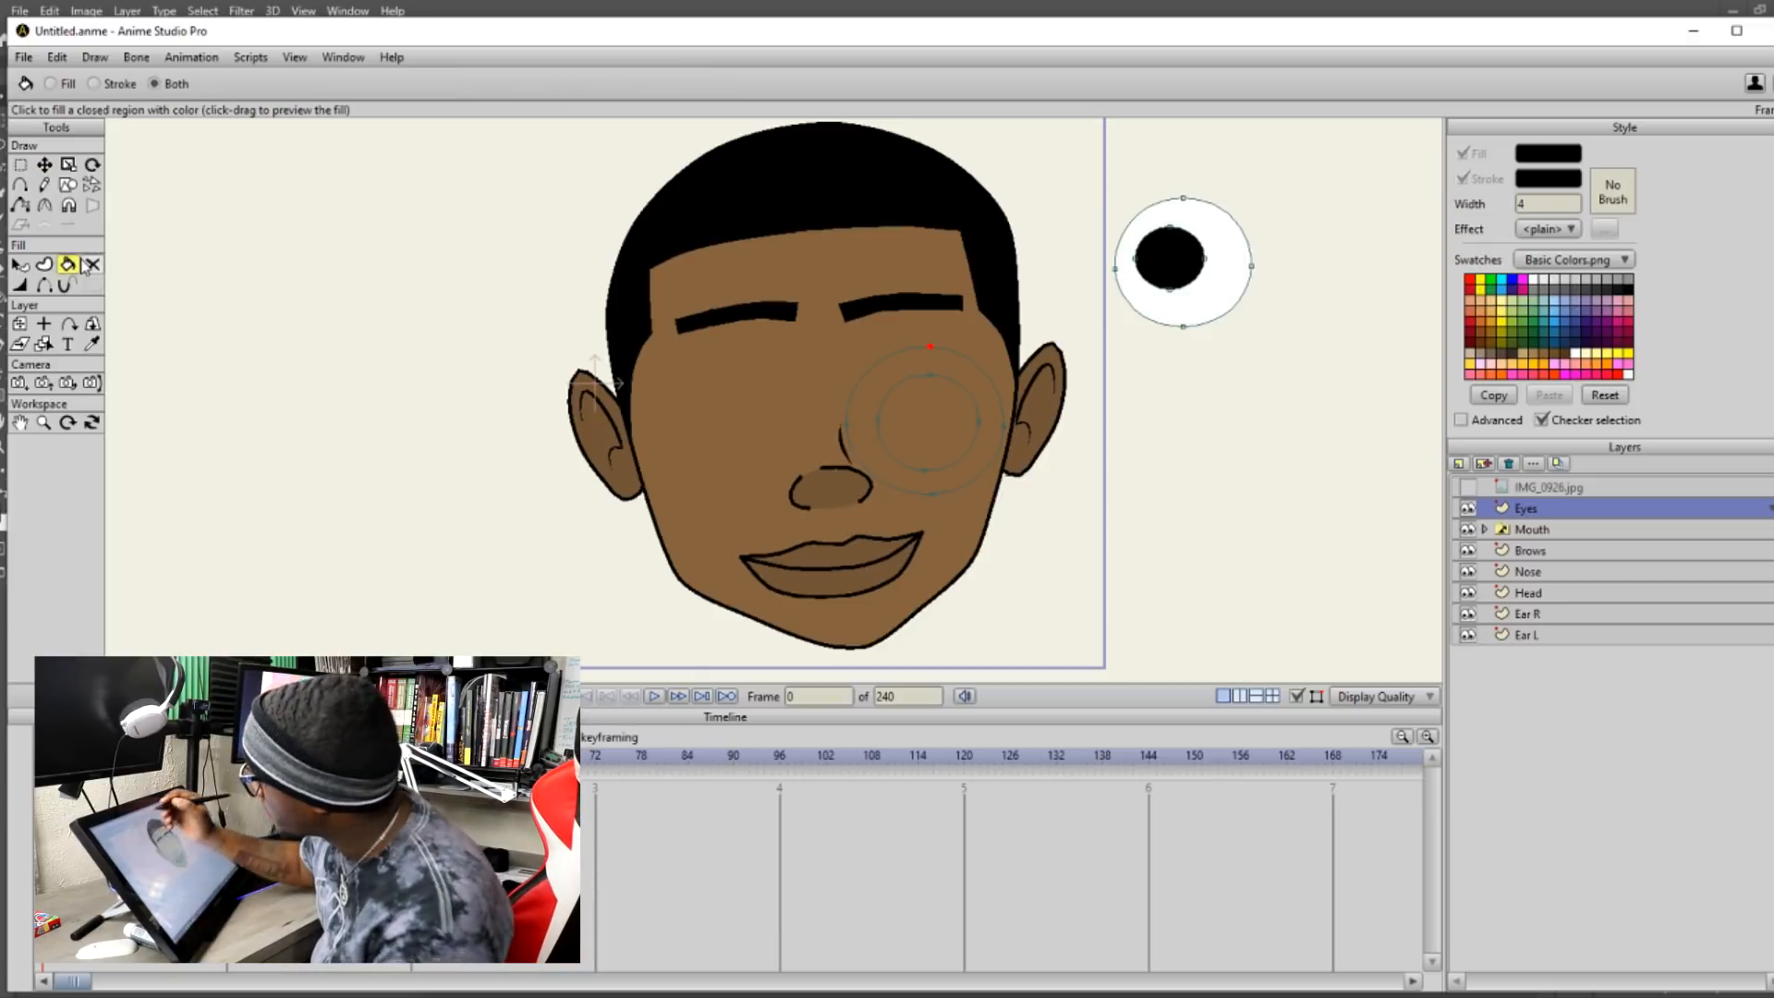
pyautogui.click(958, 367)
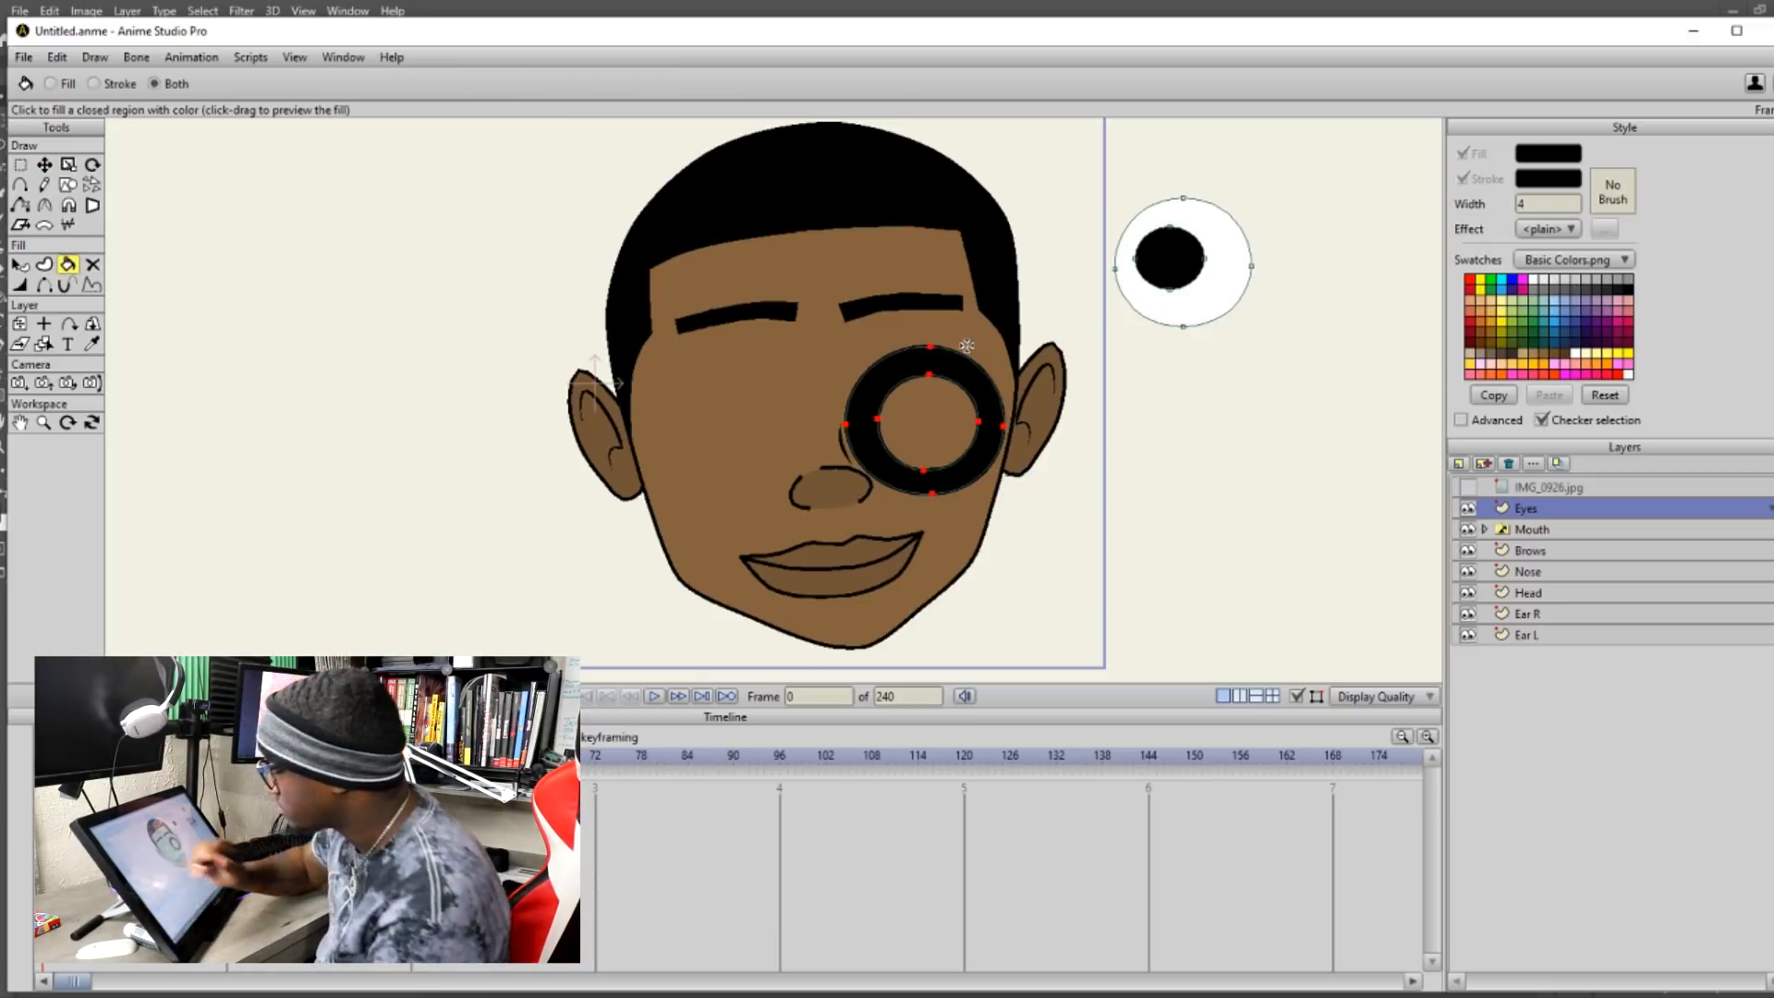
pyautogui.click(24, 265)
pyautogui.click(885, 416)
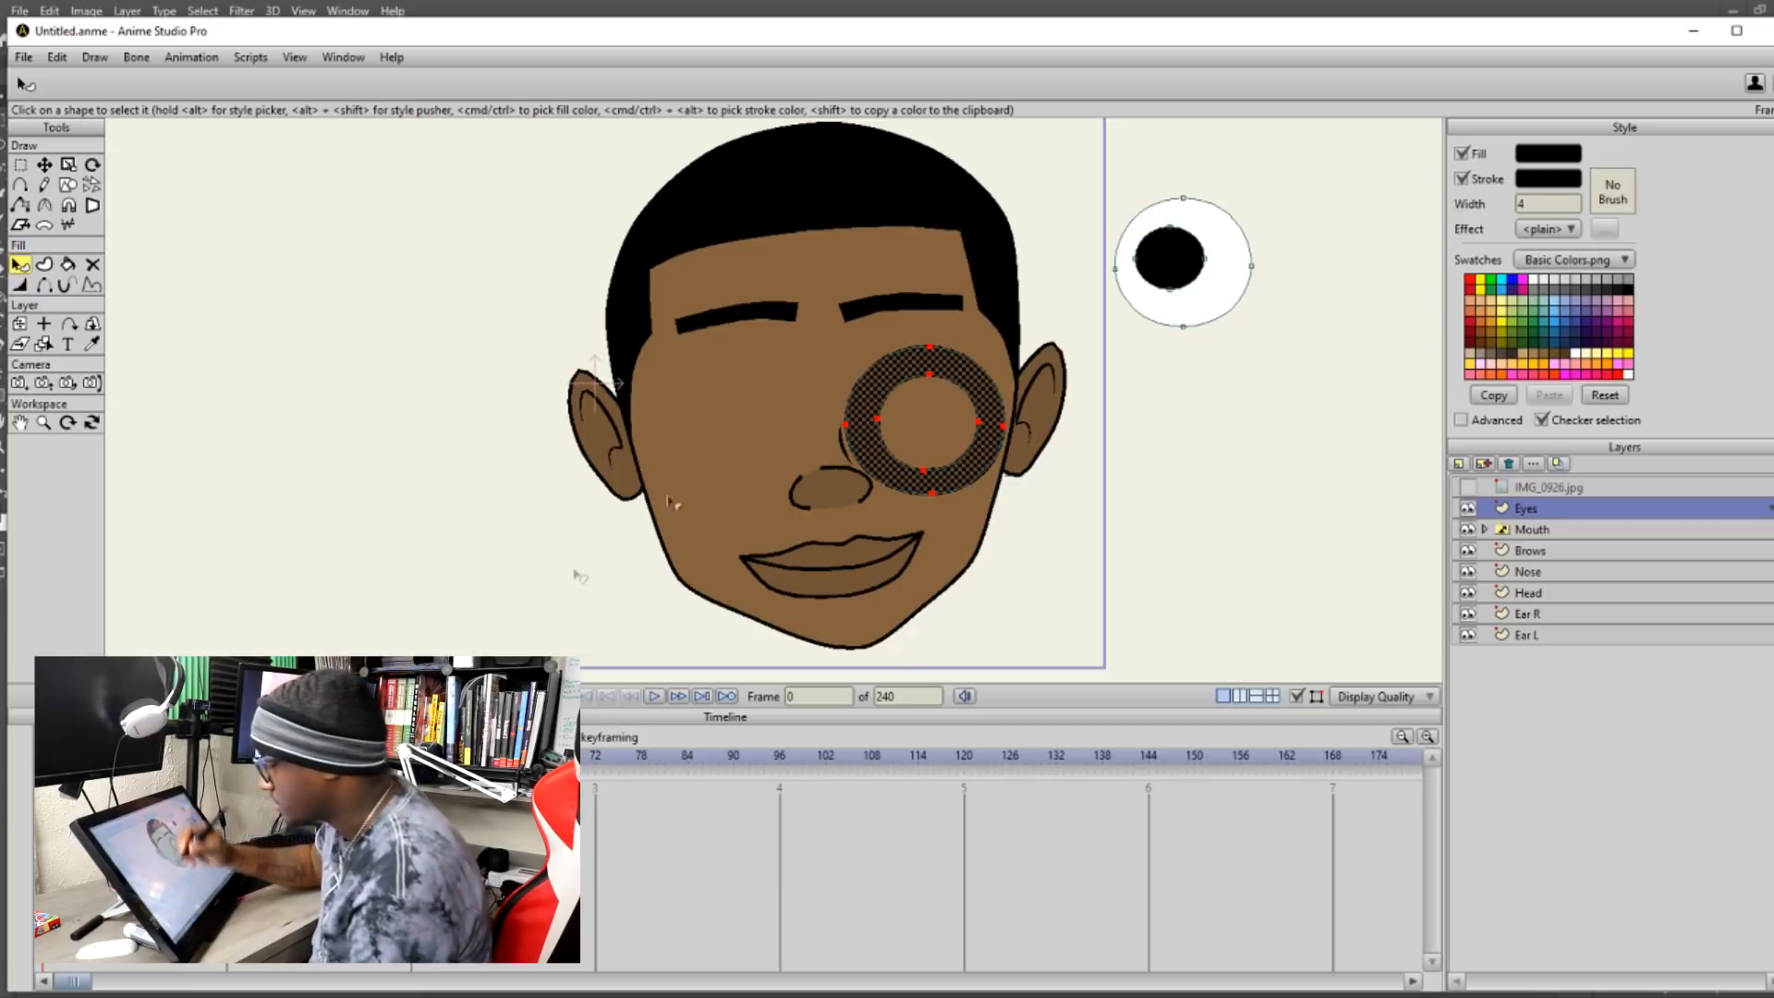
pyautogui.click(91, 344)
pyautogui.click(825, 345)
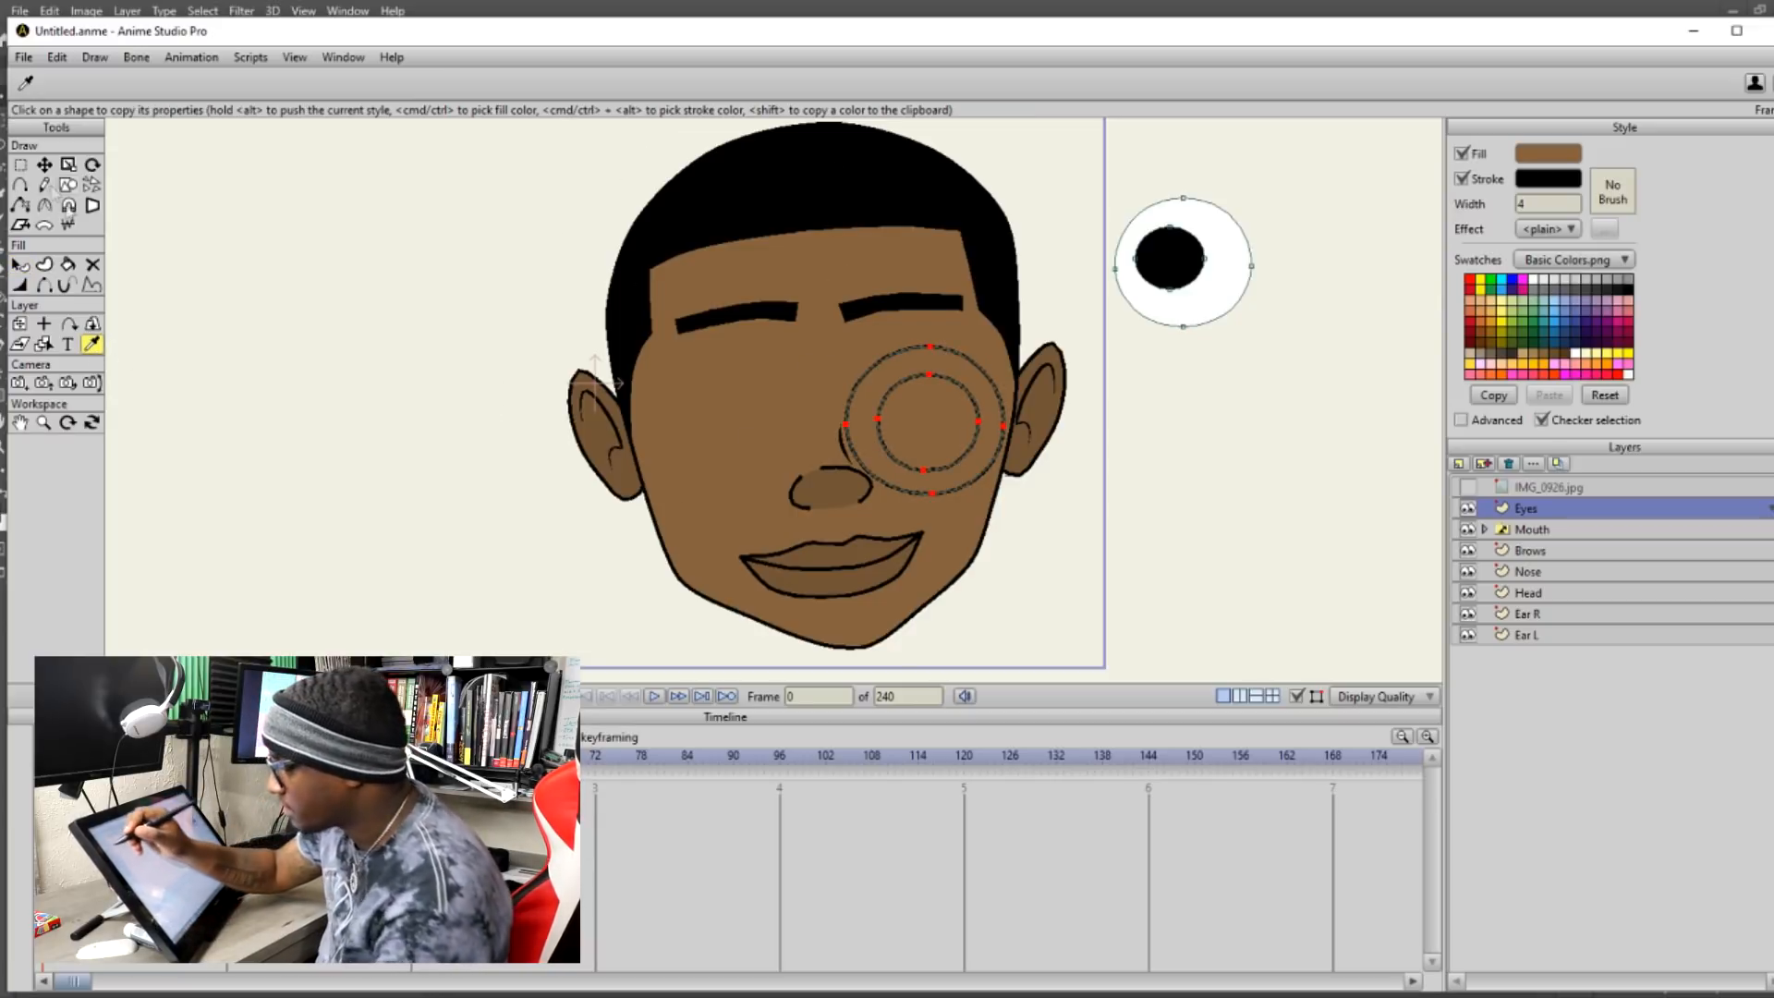
# Hide all four edges of the eyelid ring's outer outline, keeping the inner outline.
pyautogui.click(21, 166)
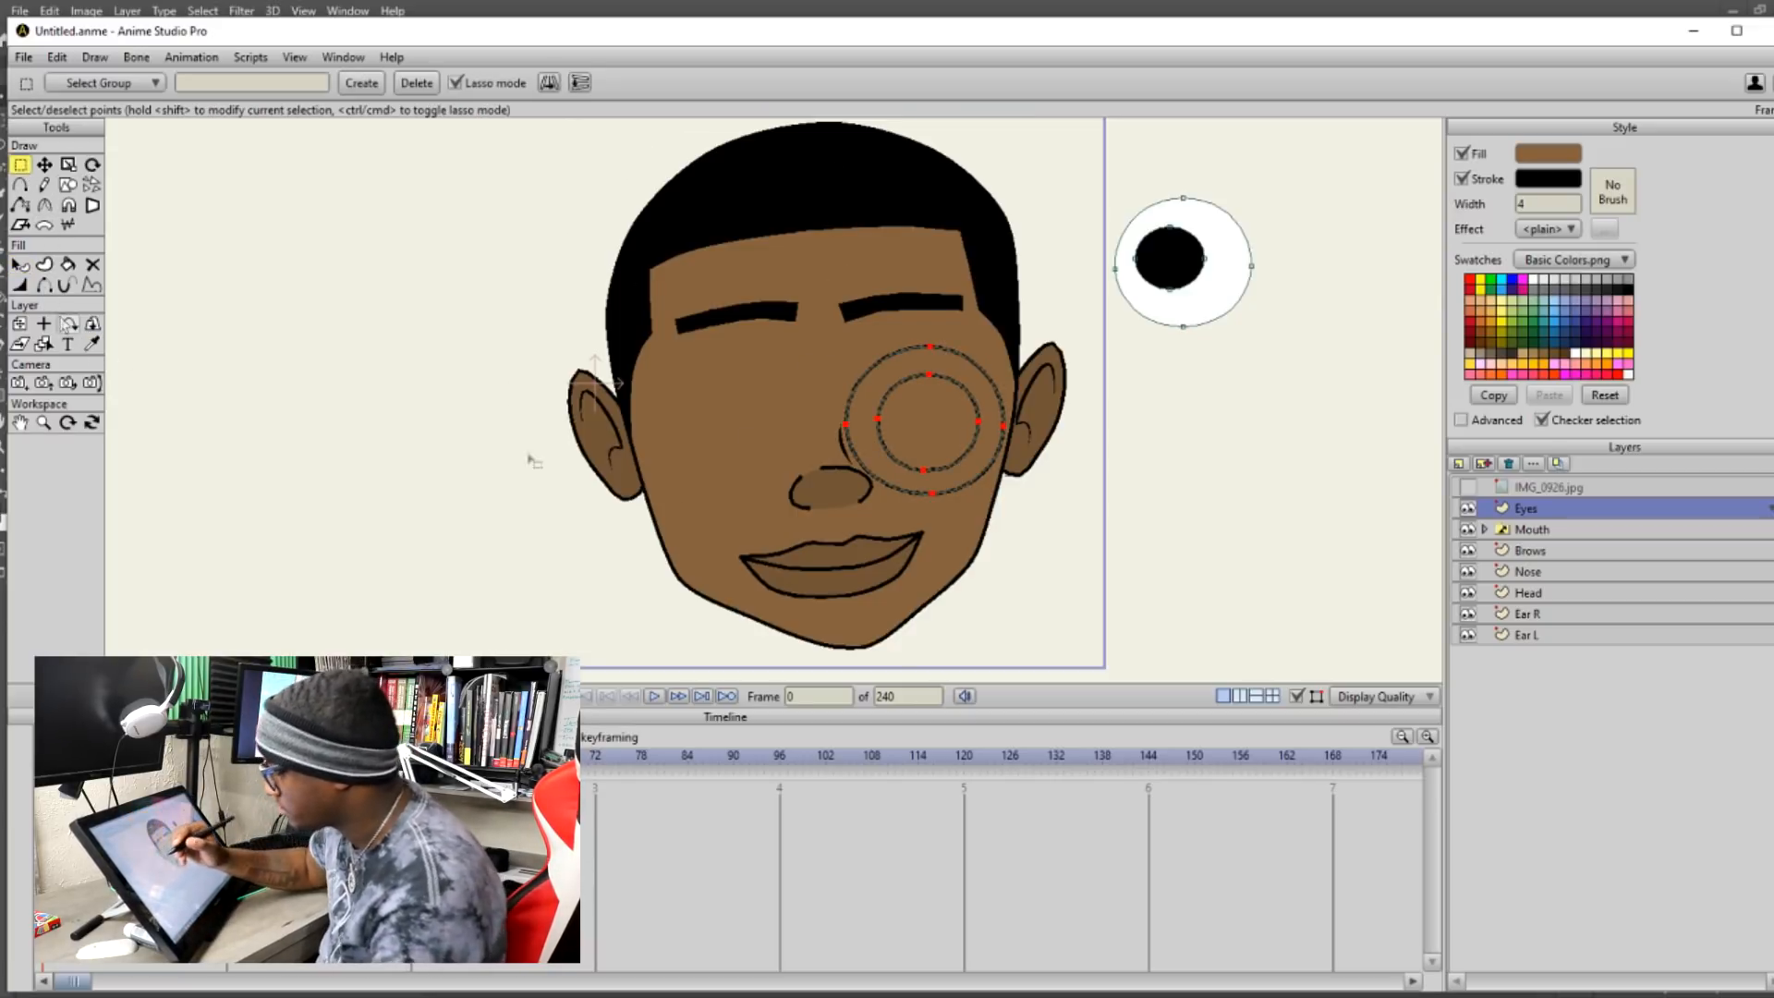
pyautogui.click(44, 284)
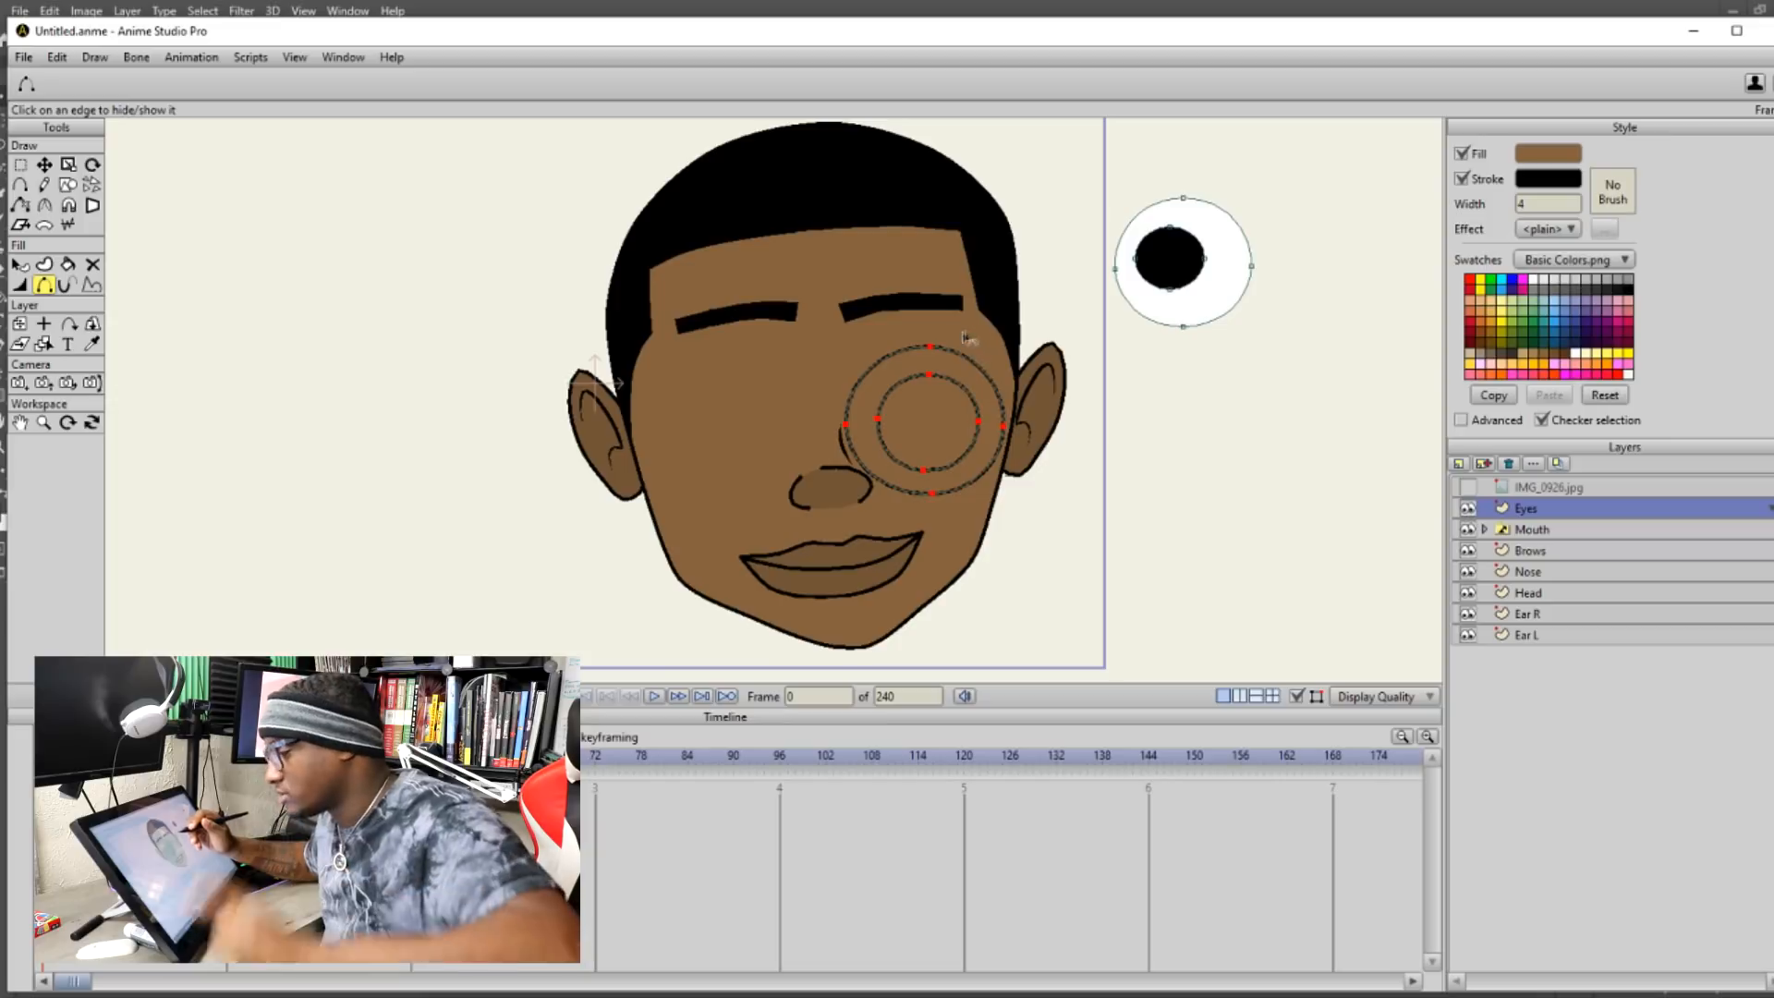
pyautogui.click(985, 490)
pyautogui.click(977, 359)
pyautogui.click(890, 362)
pyautogui.click(868, 451)
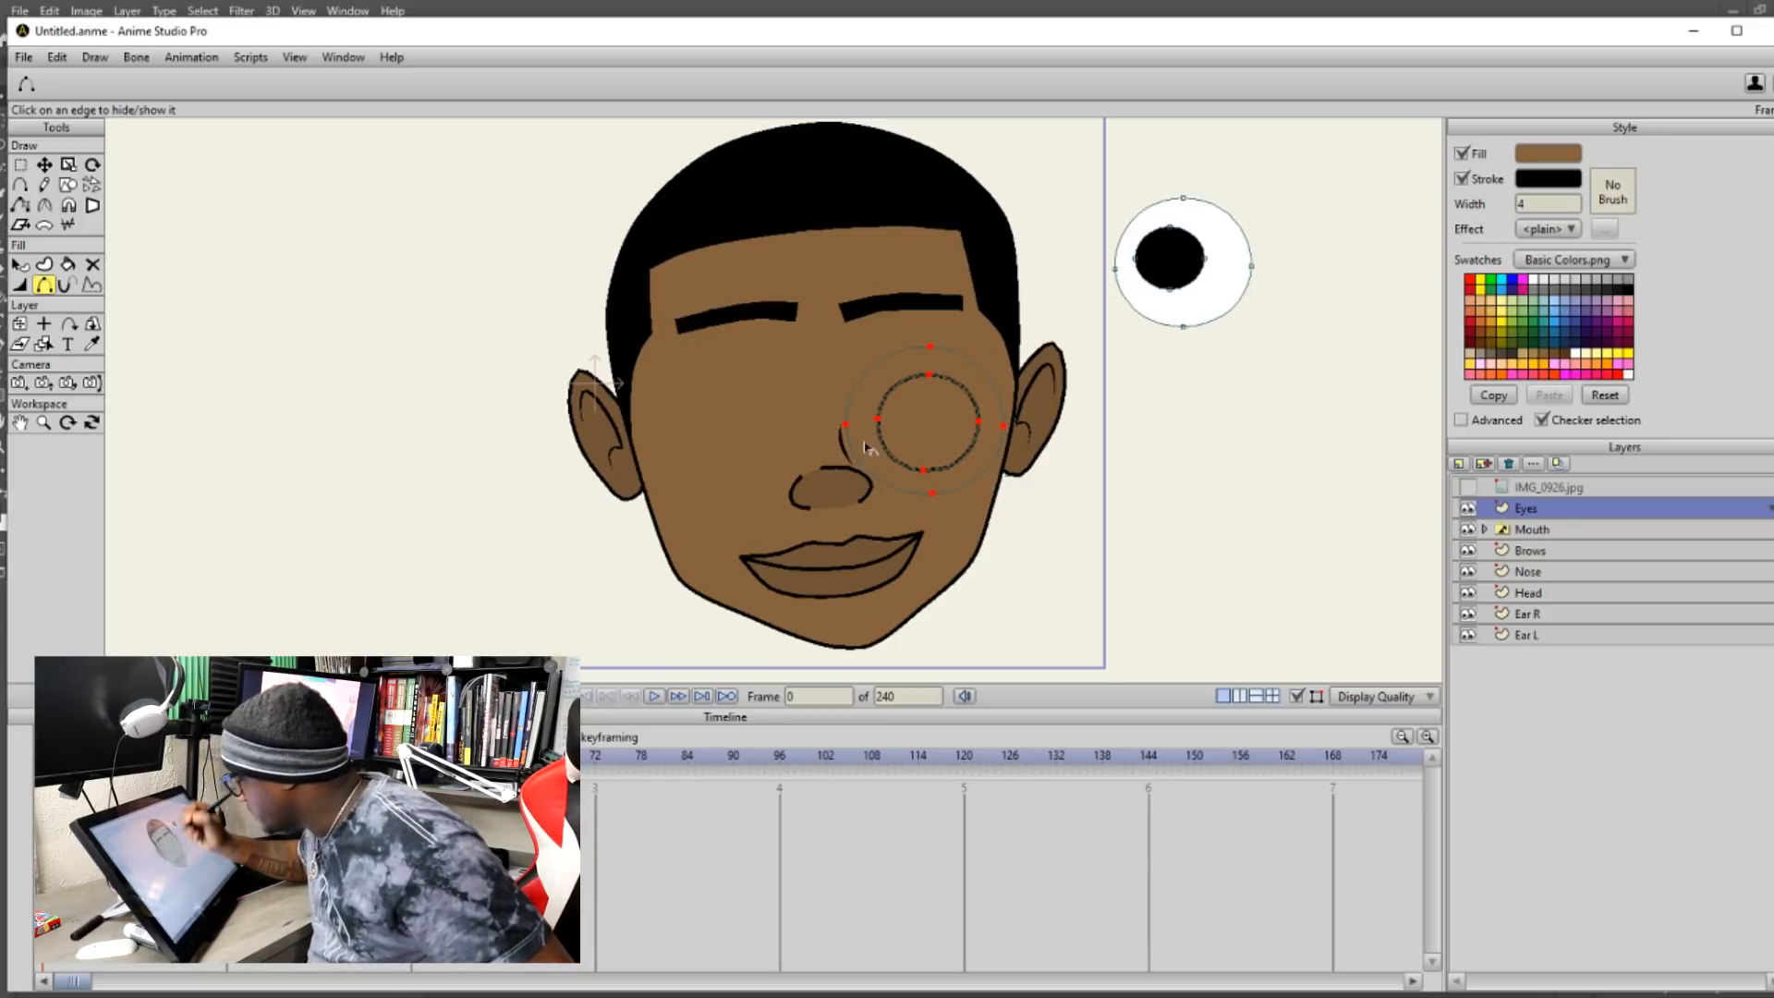
# Select all points of the eyeball and pupil beside the head and move them into the opening of the eyelid ring.
pyautogui.click(20, 164)
pyautogui.click(1028, 462)
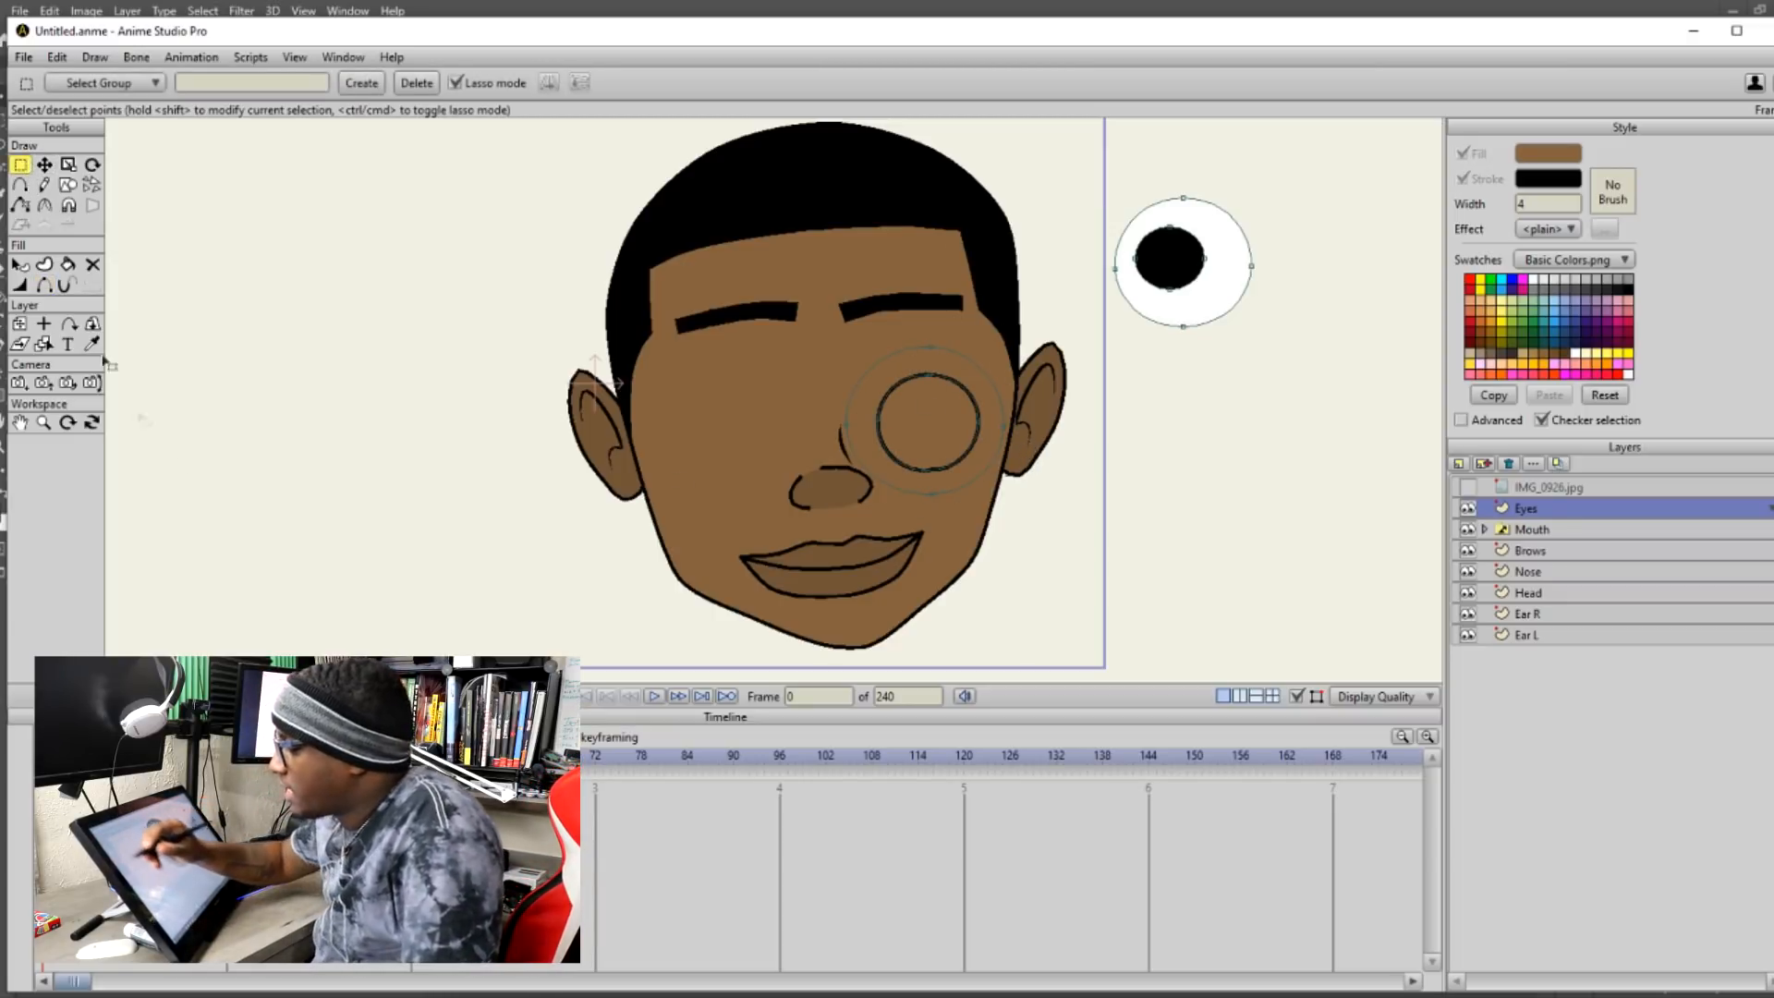
pyautogui.moveTo(1268, 185)
pyautogui.mouseDown()
pyautogui.moveTo(1135, 174)
pyautogui.moveTo(1292, 314)
pyautogui.moveTo(1279, 231)
pyautogui.mouseUp()
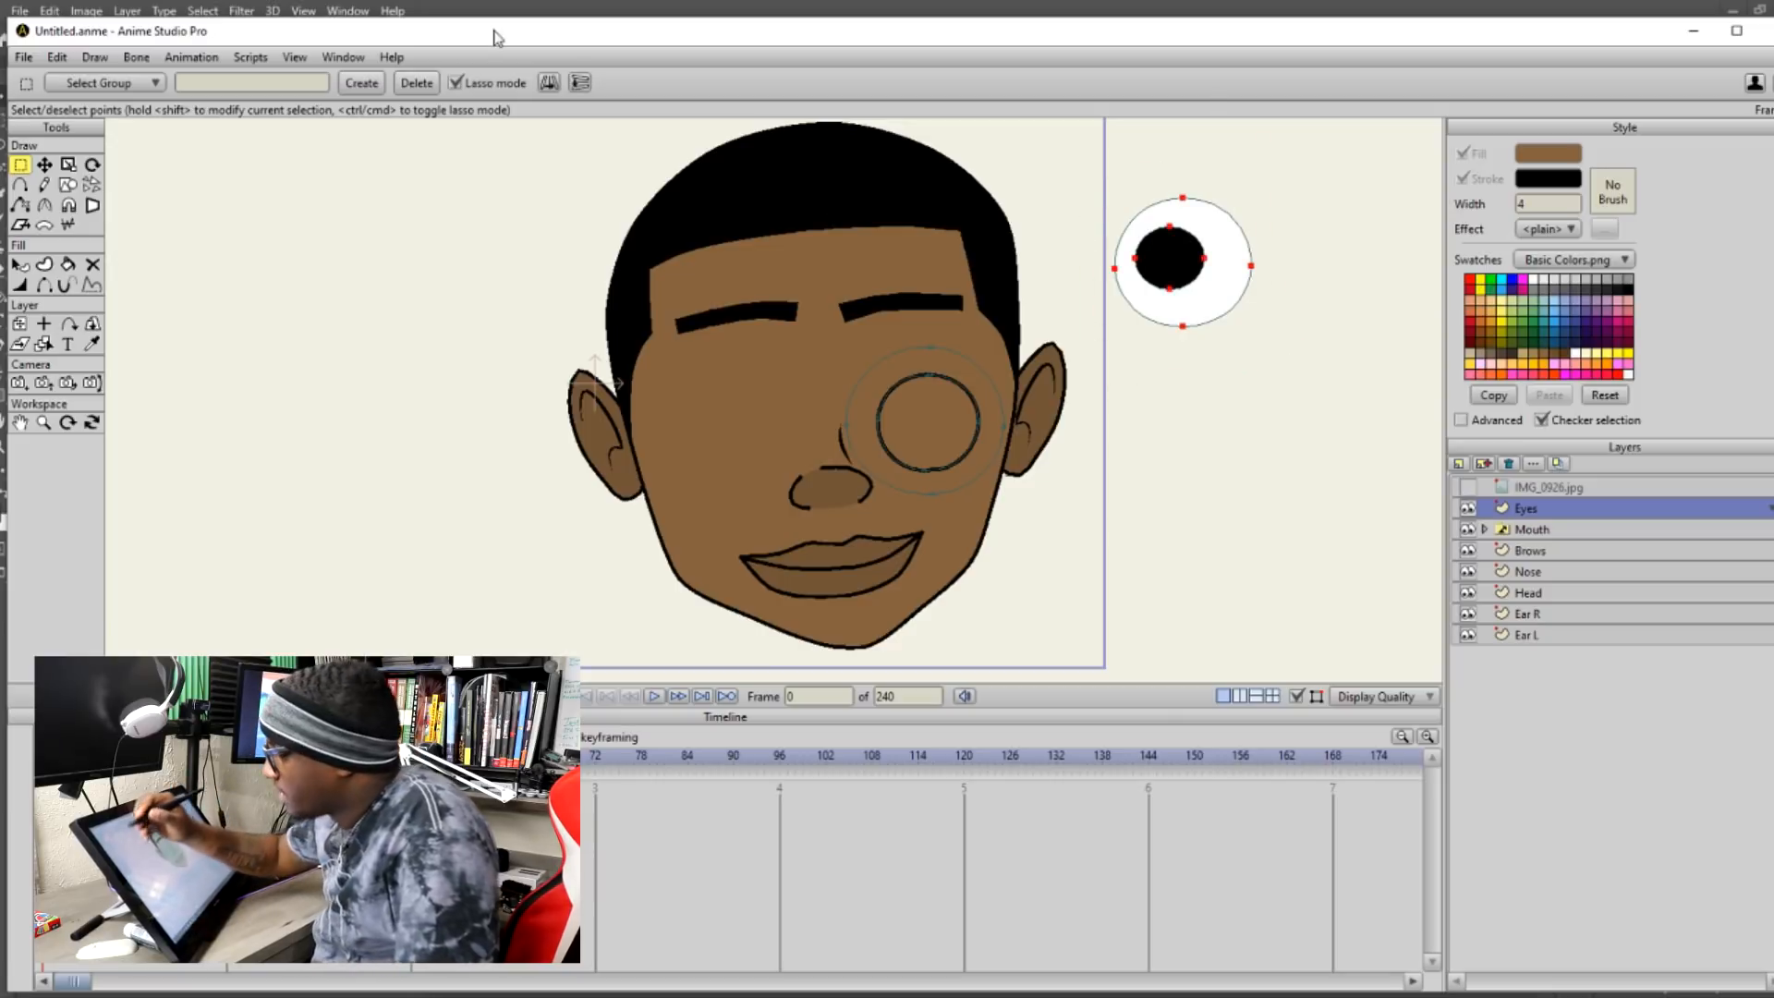
pyautogui.press('t')
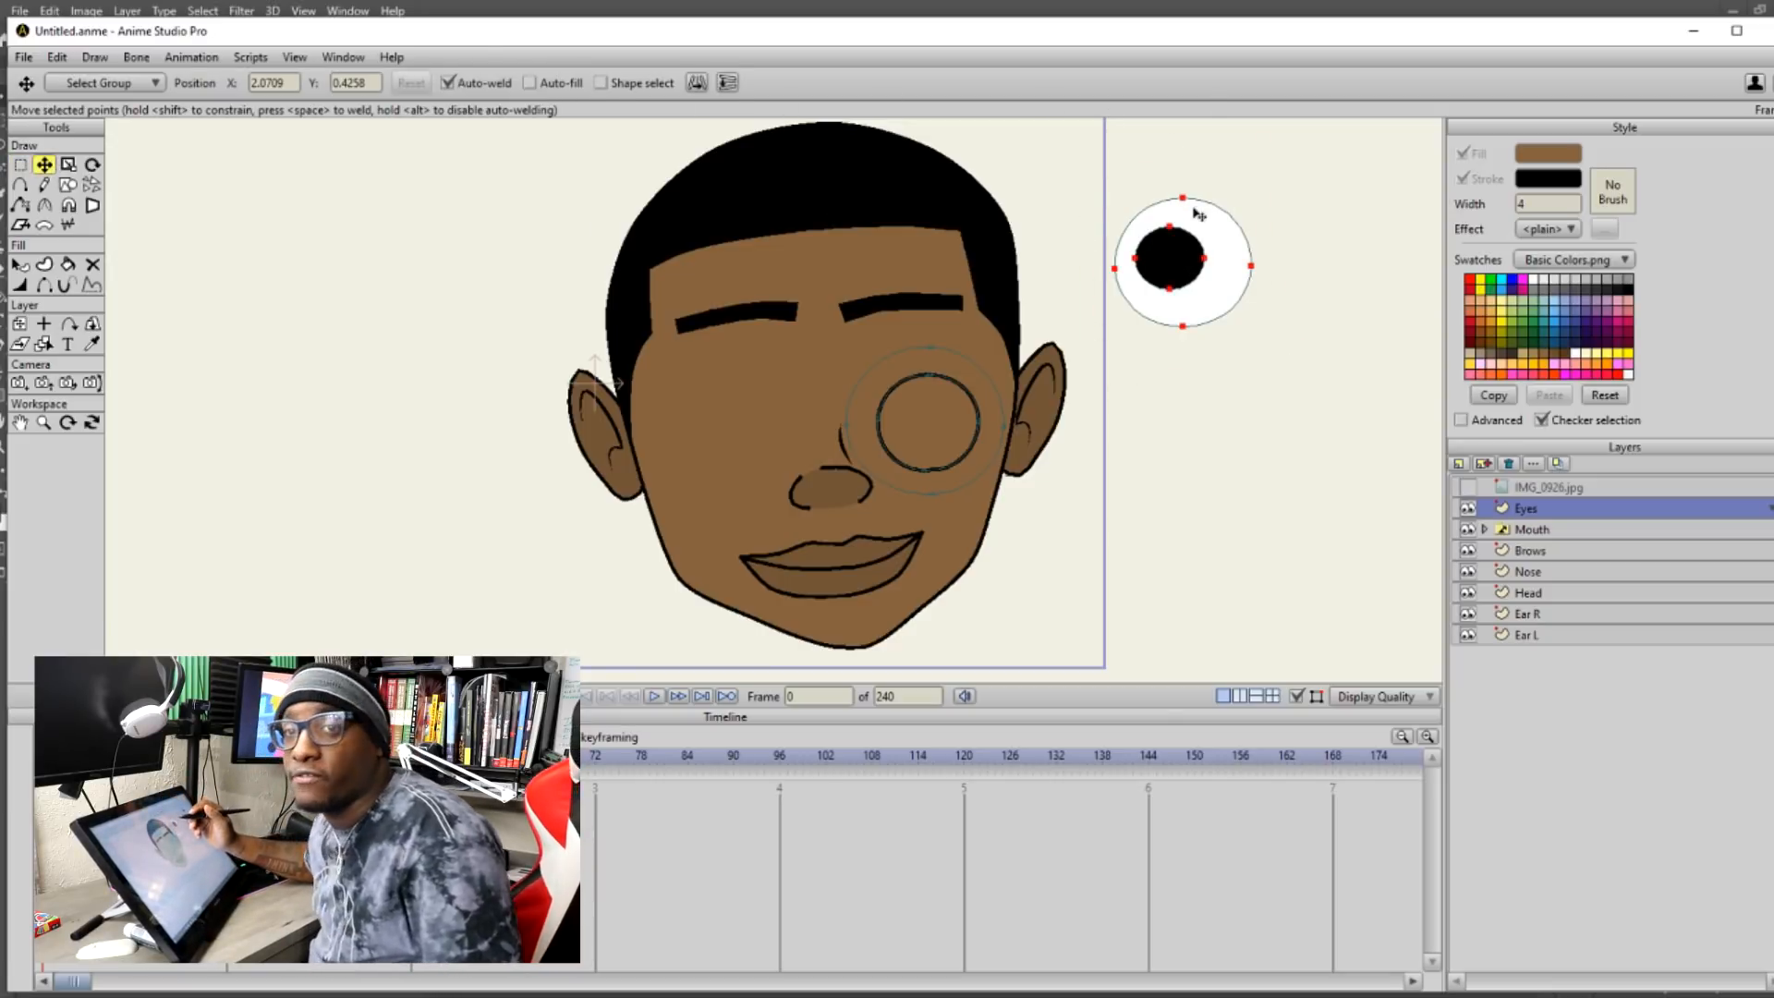
pyautogui.moveTo(1226, 272); pyautogui.dragTo(961, 426)
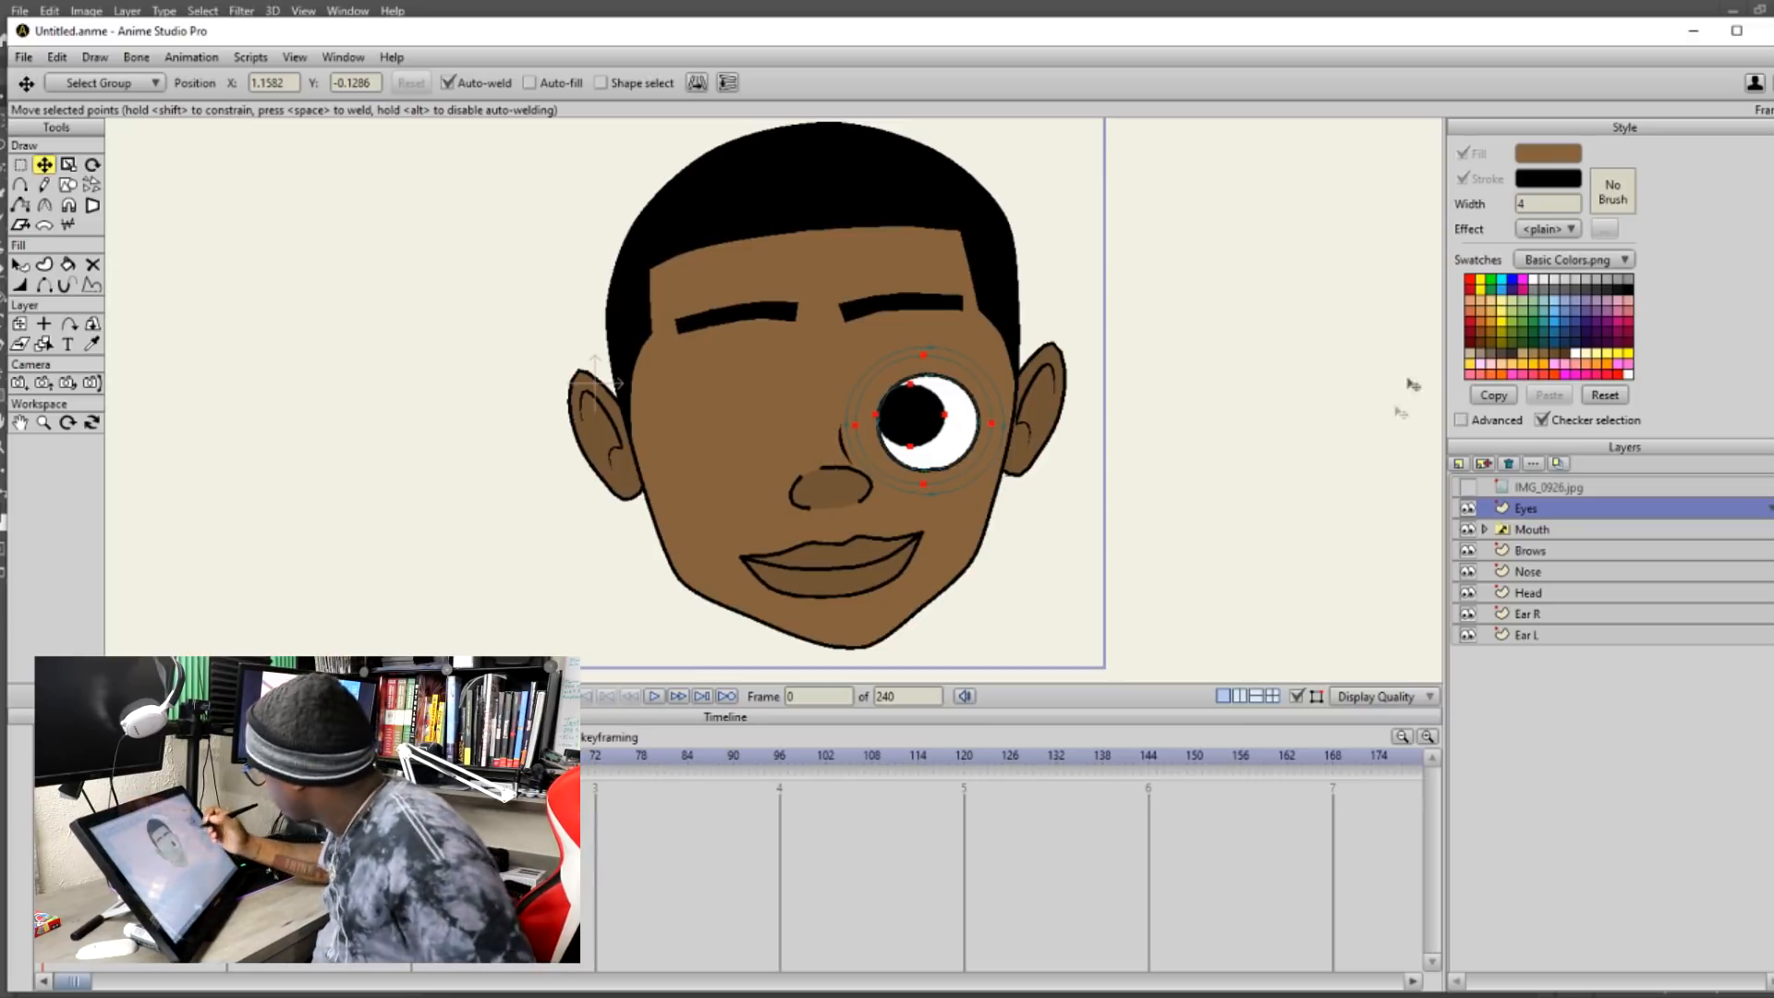
# Copy and paste the complete eye with its eyelid ring, place the duplicate as the left-hand eye, and deselect it.
pyautogui.press('g')
pyautogui.moveTo(1062, 301)
pyautogui.mouseDown()
pyautogui.moveTo(796, 306)
pyautogui.moveTo(961, 573)
pyautogui.mouseUp()
pyautogui.click(57, 56)
pyautogui.click(70, 146)
pyautogui.click(57, 56)
pyautogui.click(70, 163)
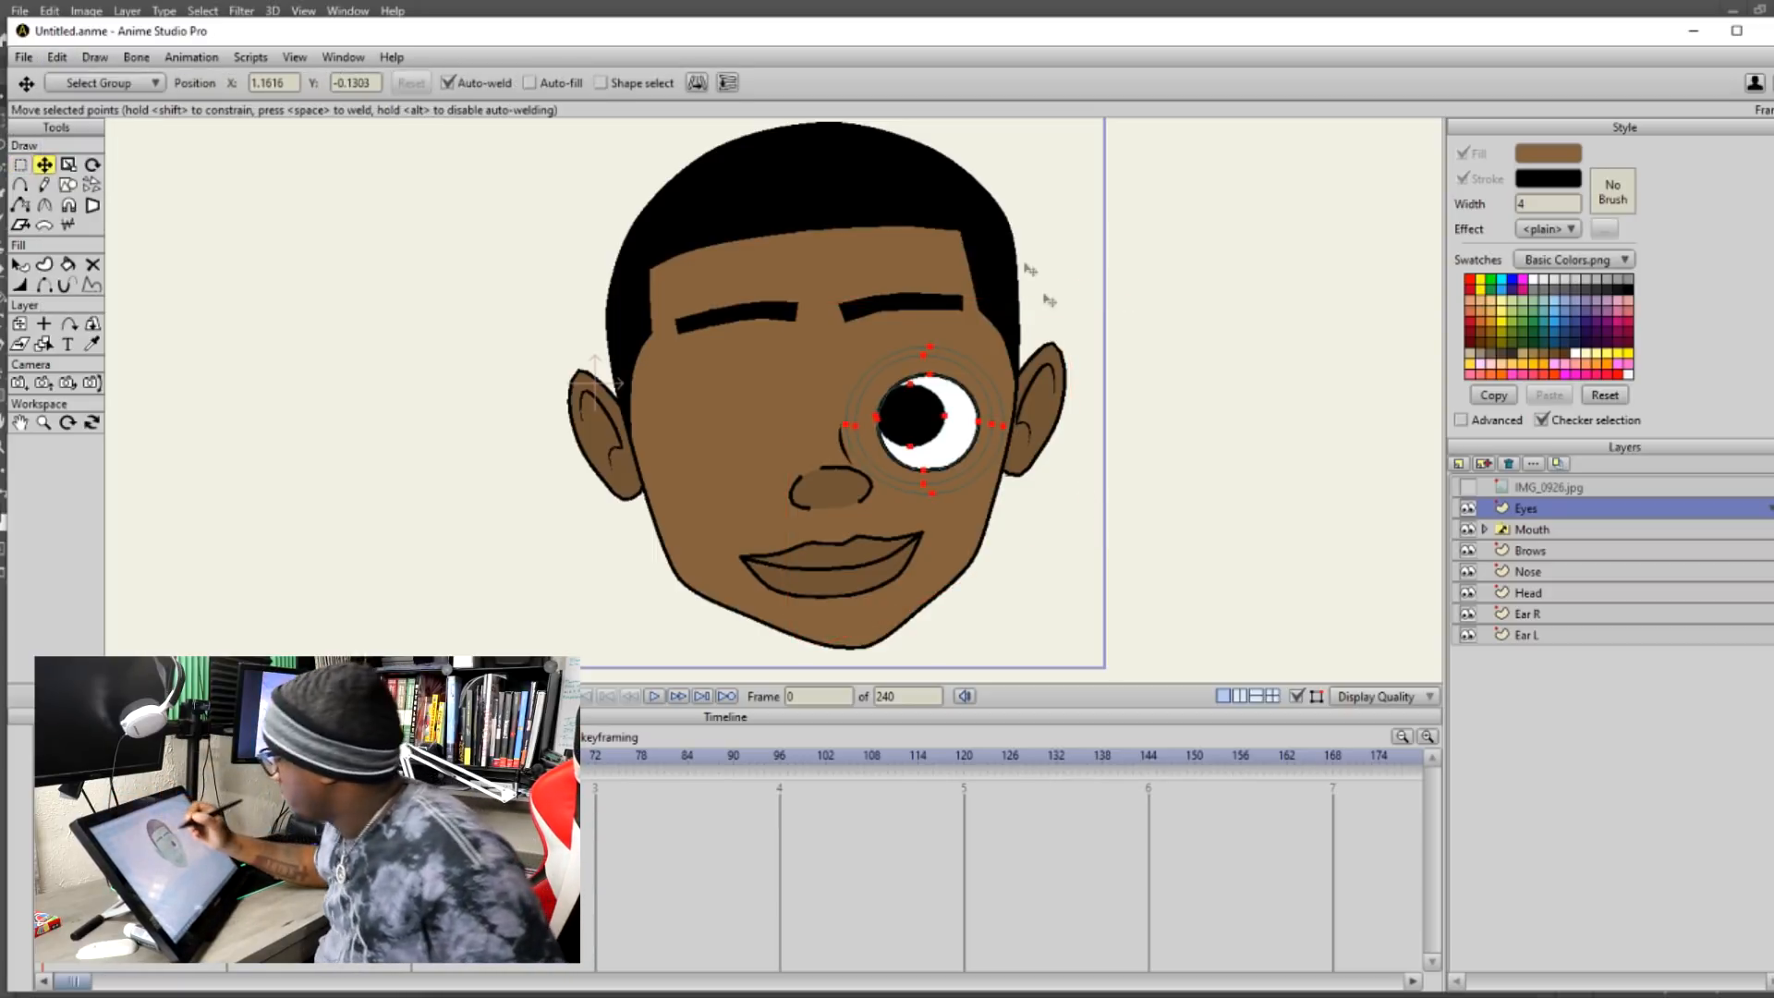
pyautogui.moveTo(1023, 448); pyautogui.dragTo(835, 432)
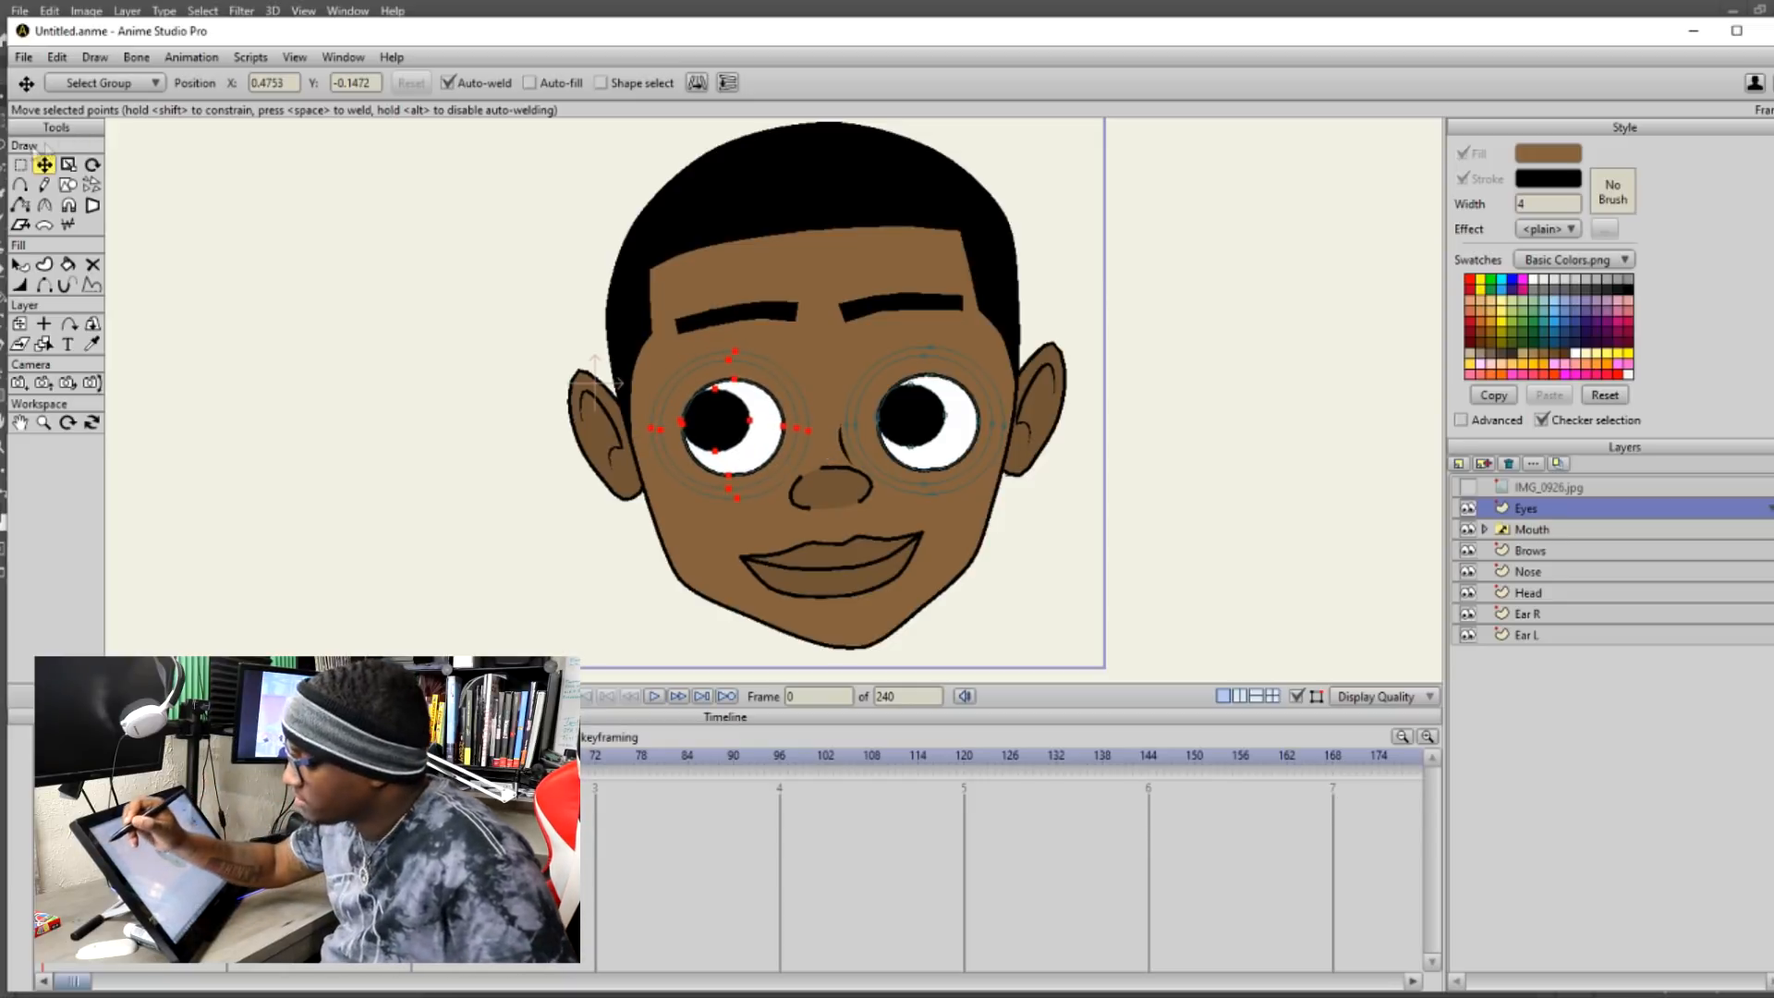
pyautogui.click(20, 165)
pyautogui.click(294, 245)
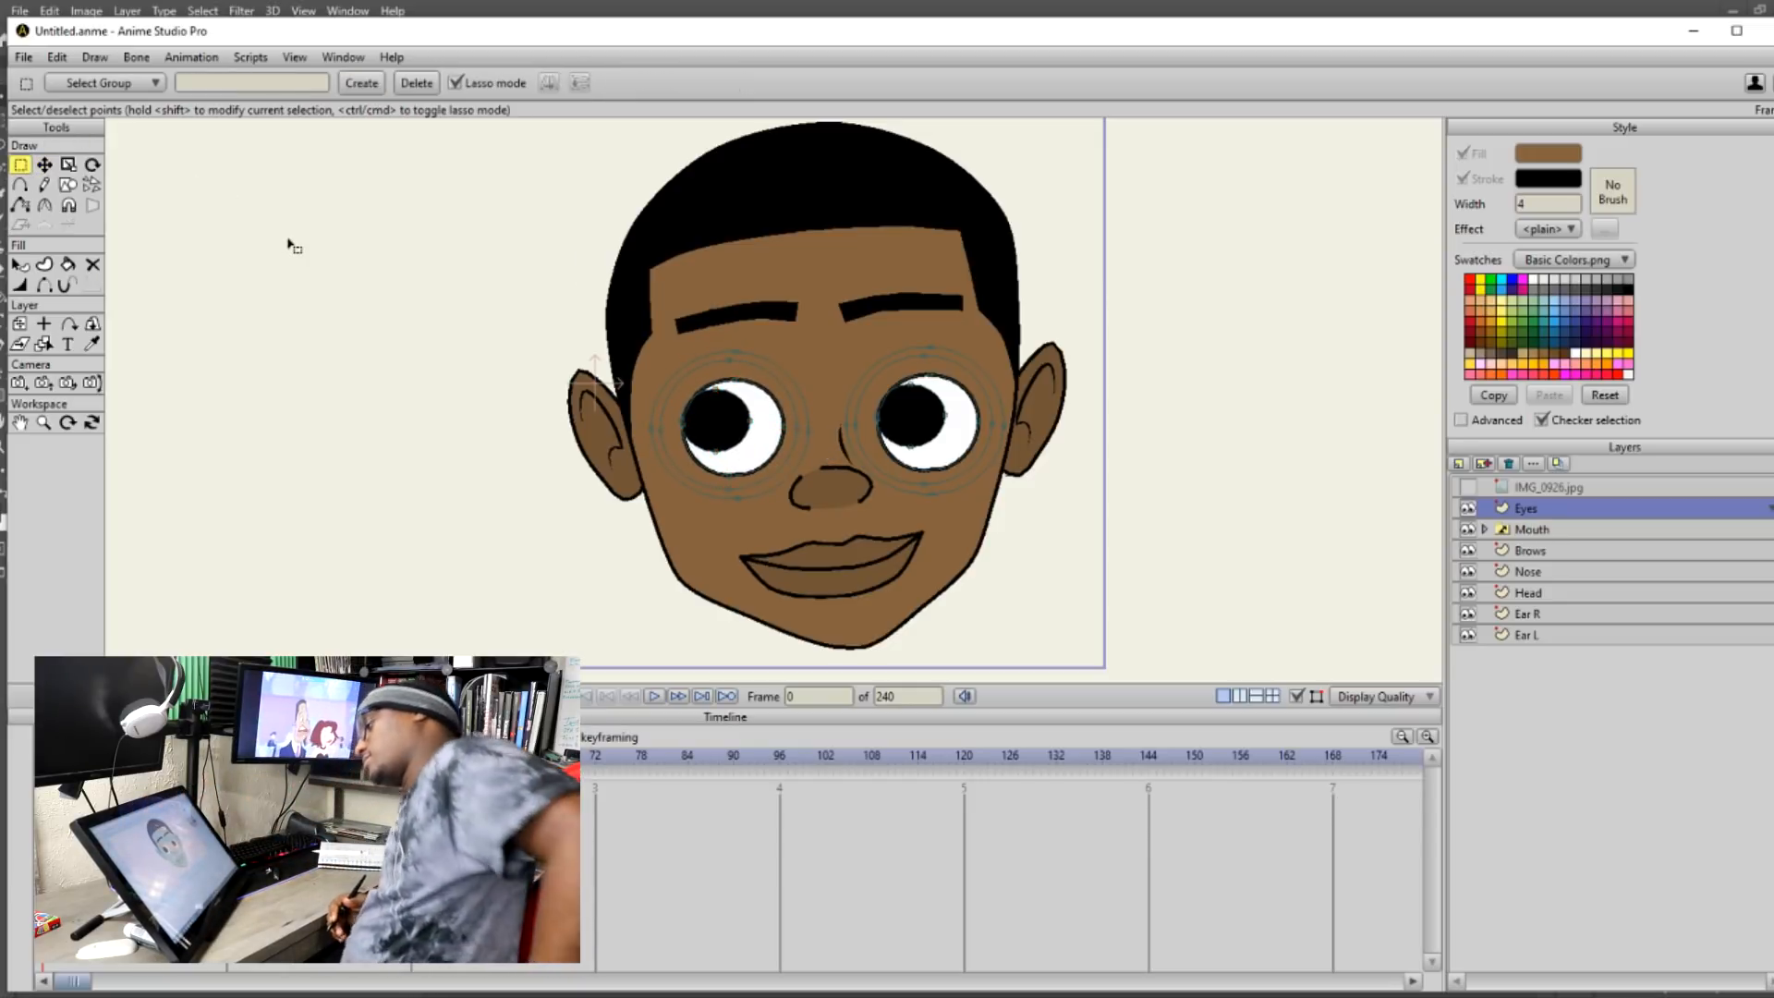